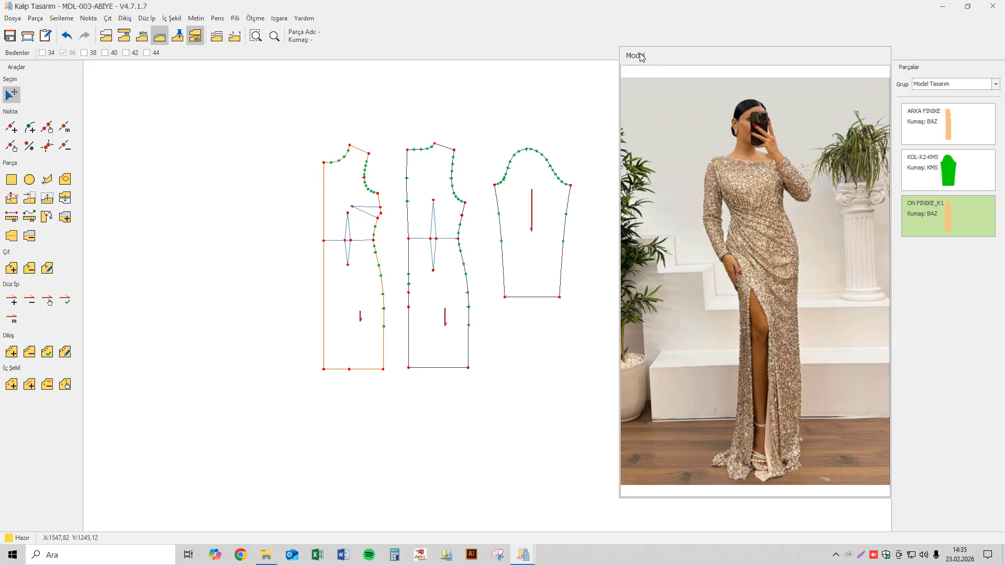
- Shrink the Model reference photo window and reposition it clear of the pattern pieces
left_click_drag(619, 48, 682, 291)
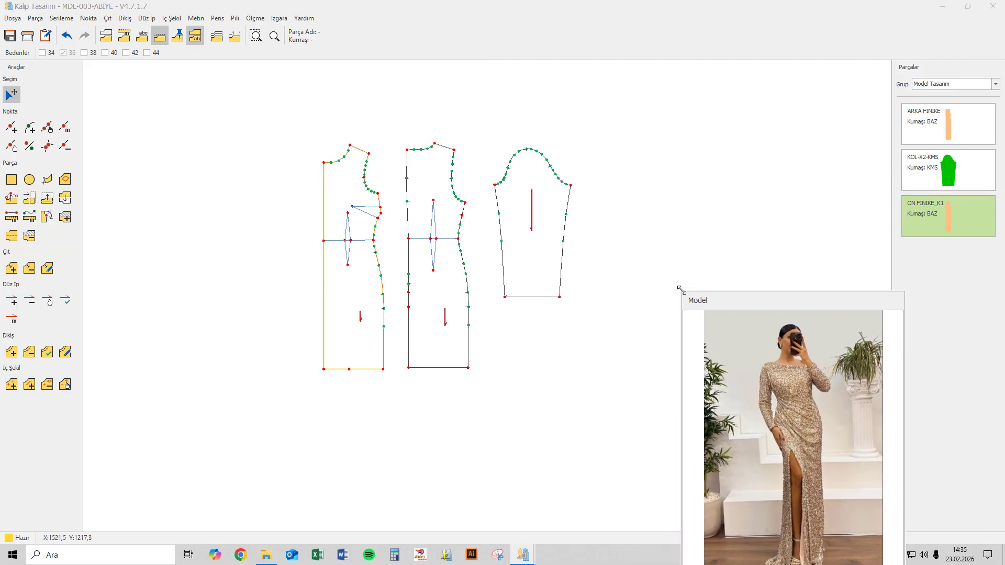
left_click_drag(785, 305, 774, 269)
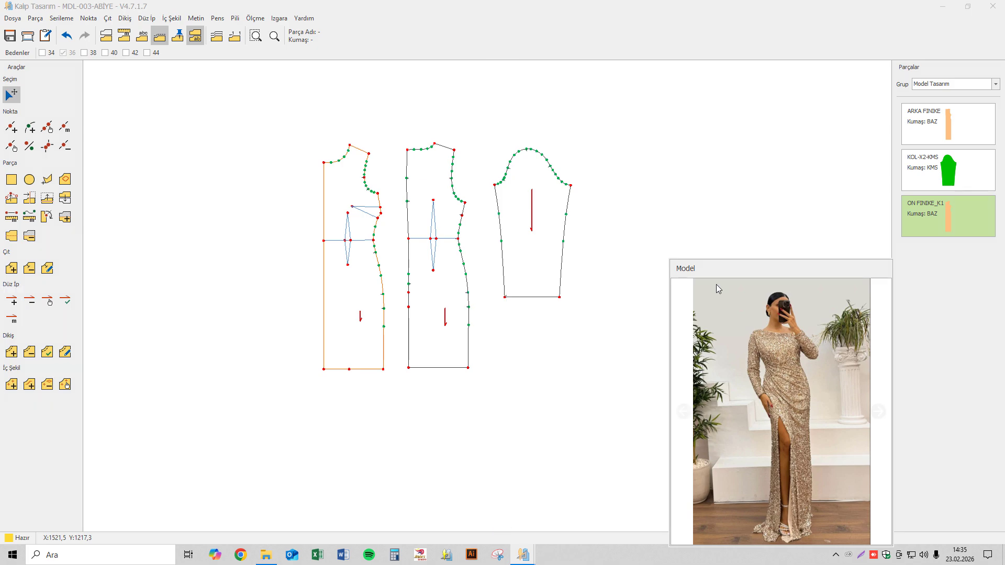
left_click(192, 125)
- Measure the front piece's neckline from the centre-front point to the shoulder neck point and store the result in measurement A
scroll(411, 126, "up", 8)
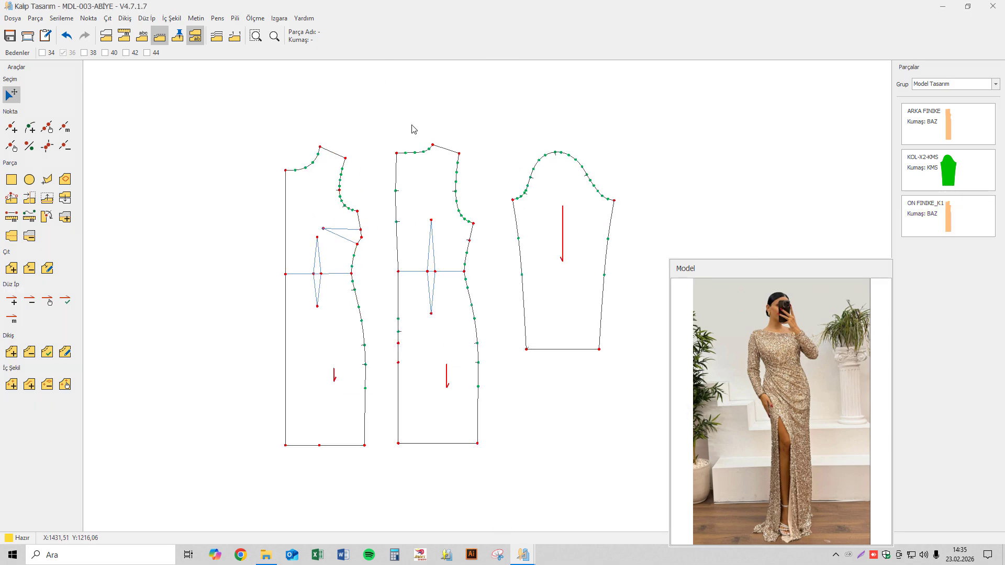
left_click(15, 223)
left_click(173, 204)
left_click(308, 159)
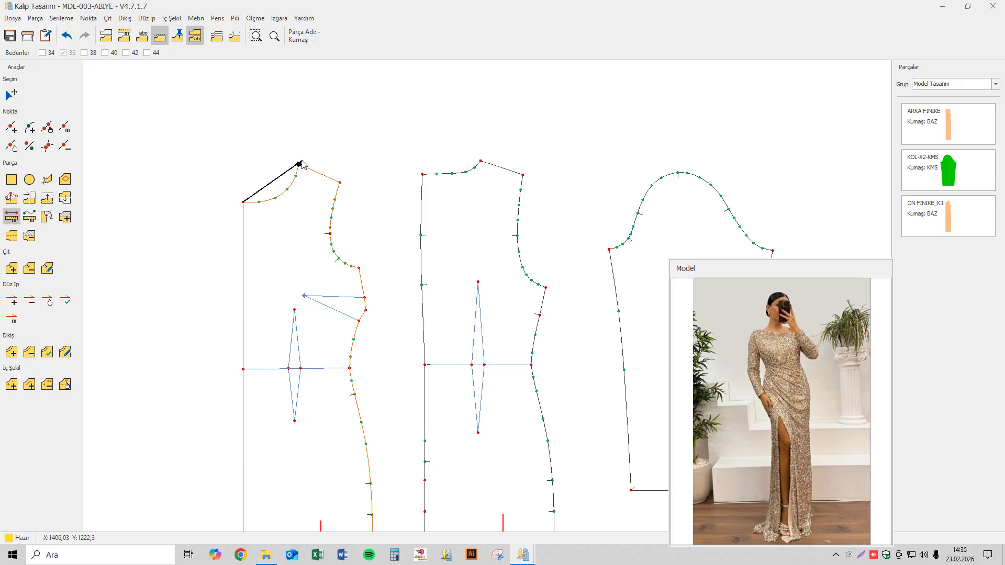
left_click(471, 278)
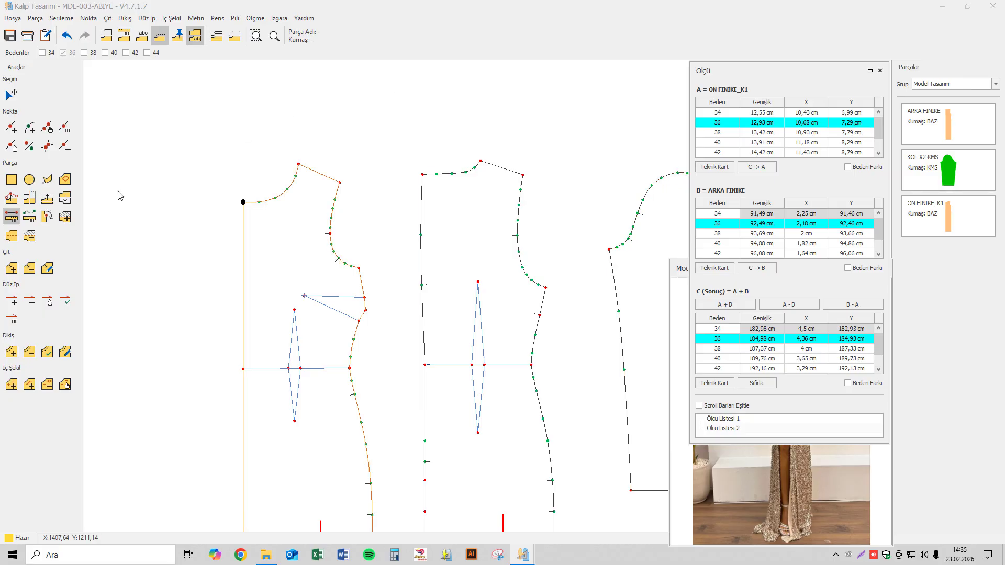
- Move the front piece's shoulder neck point 2 cm toward the armhole, with the centre-front and outer shoulder points as fixed ends
left_click(13, 202)
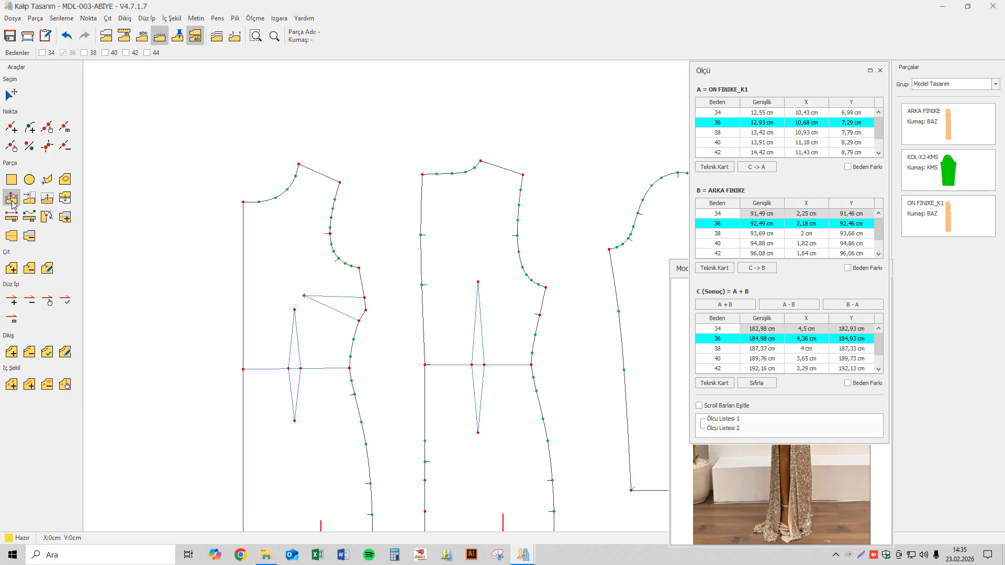
left_click(243, 202)
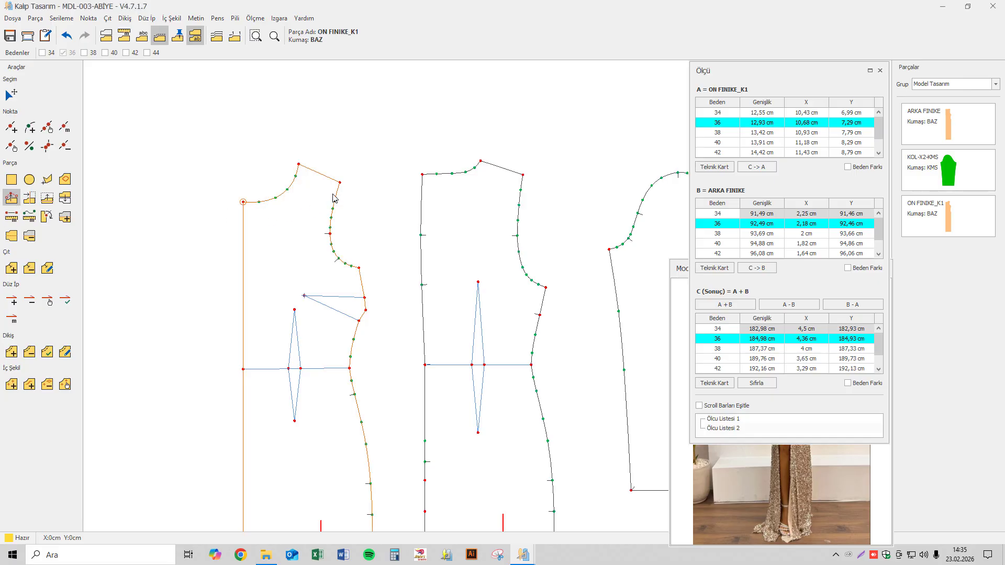
left_click(299, 164)
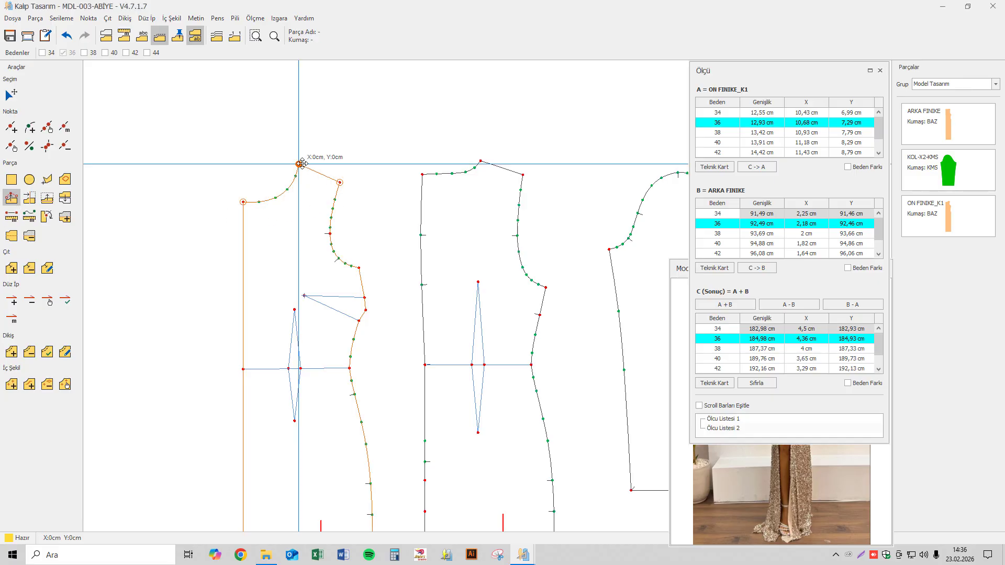
key("Right")
key("Right")
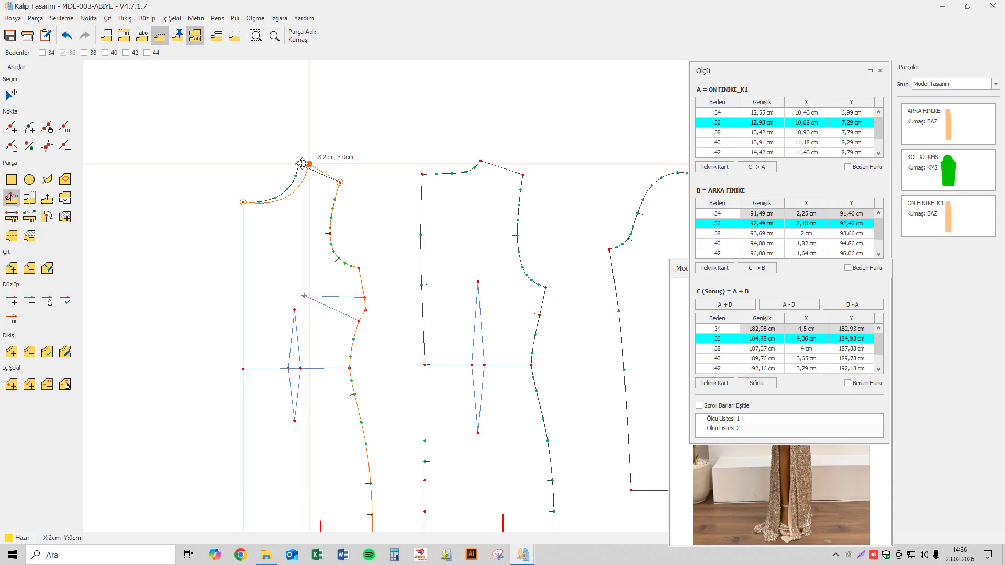
key("Return")
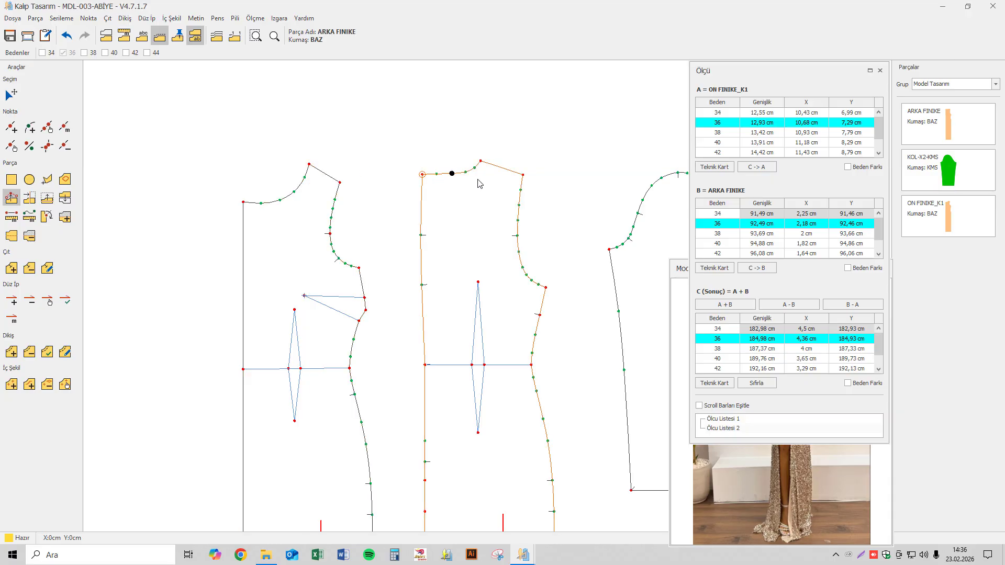
- Widen the back piece's neckline by moving its shoulder neck point 2 cm toward the armhole
left_click(505, 164)
key("Right")
key("Right")
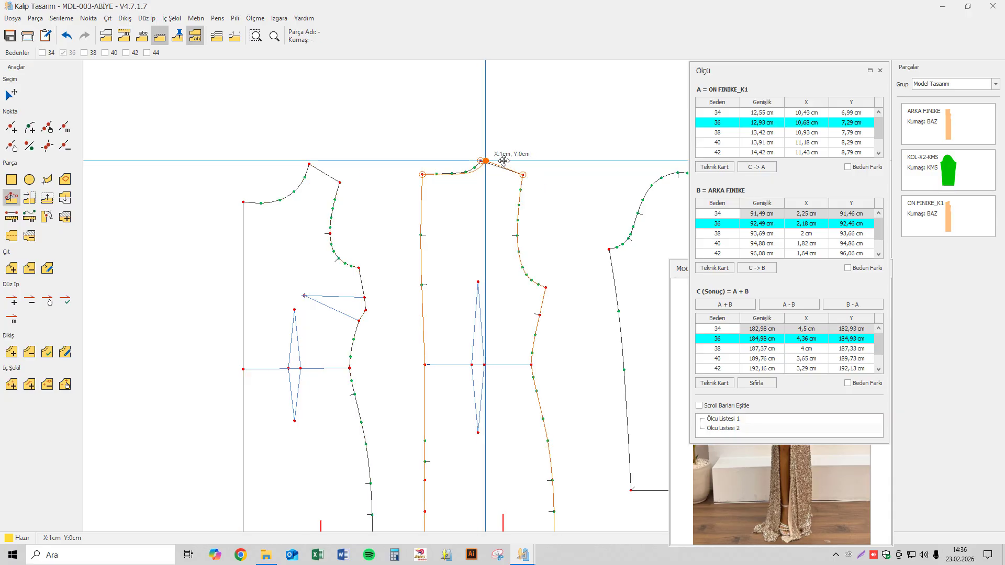
key("Return")
- Raise the front piece's centre-front neck point 2 cm, with the waistline and shoulder neck points as fixed ends
left_click(252, 212)
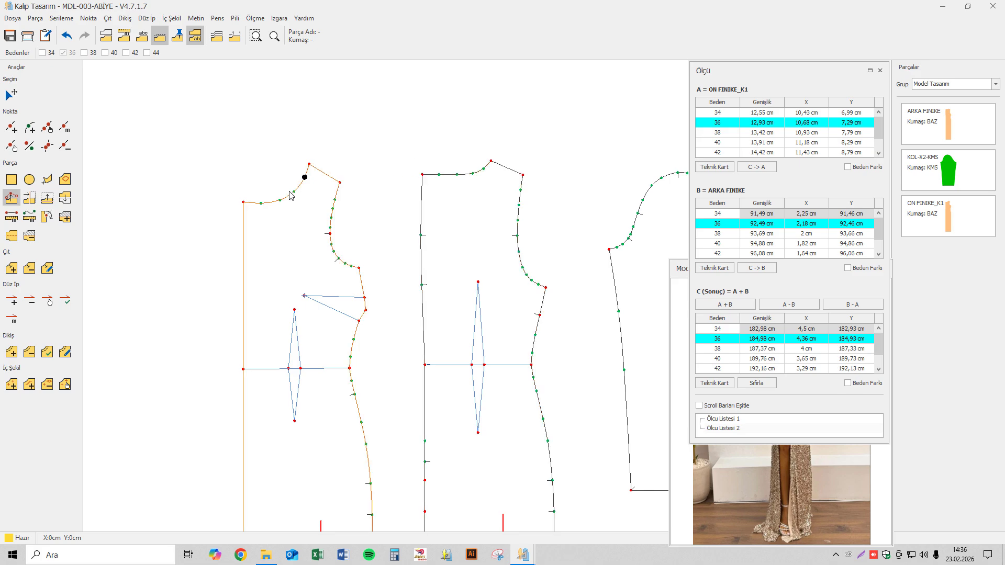
left_click(212, 348)
left_click(303, 151)
left_click(240, 198)
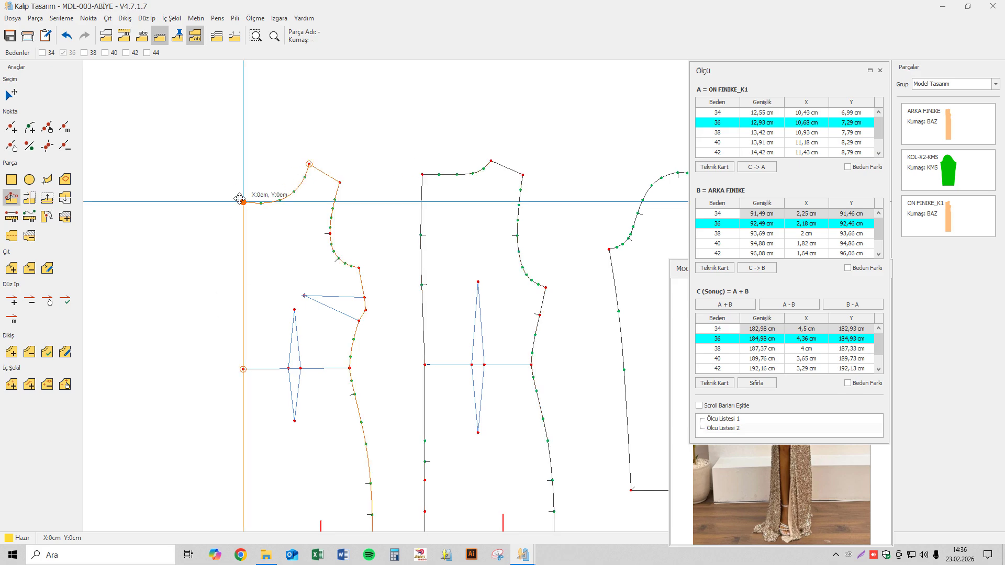
key("Up")
key("Up")
key("Return")
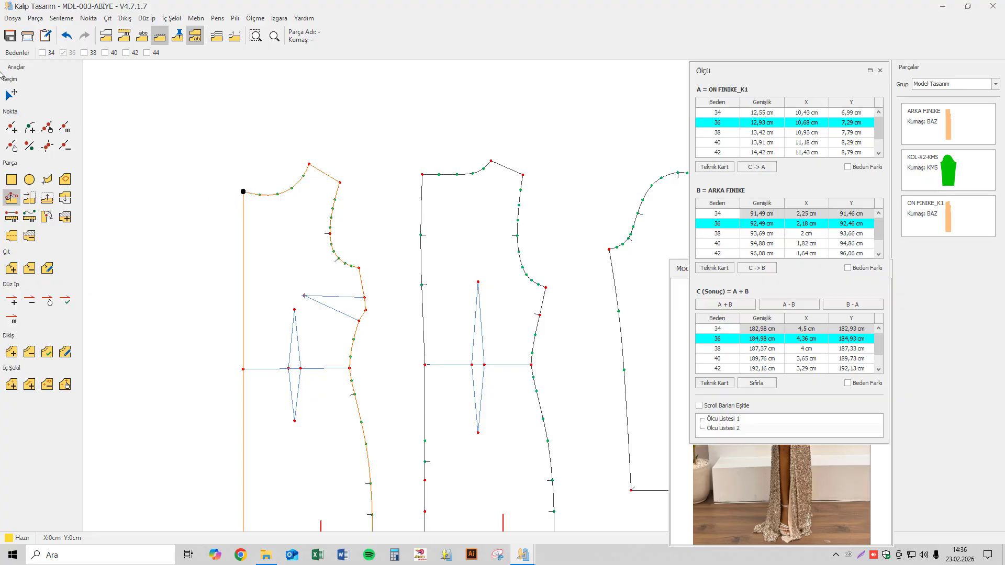
- Flatten the front neckline curve by raising its middle curve point slightly while holding the centre-front and shoulder neck points
left_click(11, 94)
scroll(262, 163, "up", 2)
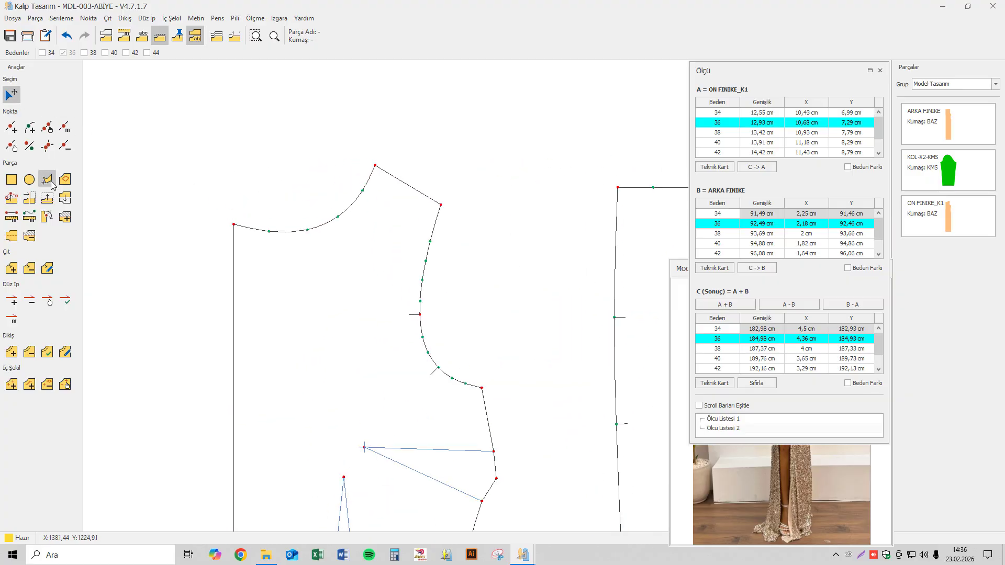
left_click(12, 199)
left_click(206, 211)
left_click(393, 152)
left_click(309, 231)
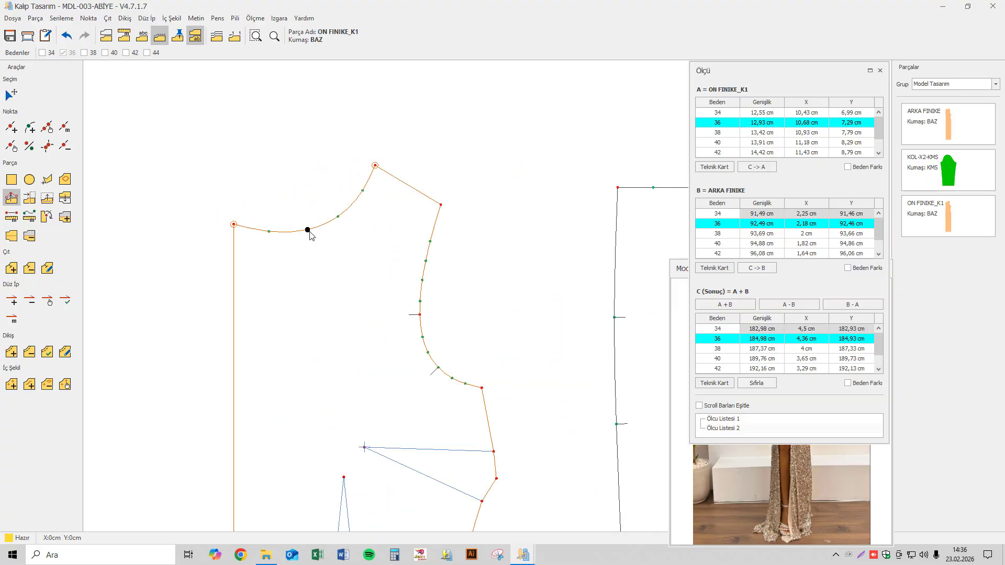
left_click(308, 230)
left_click(313, 220)
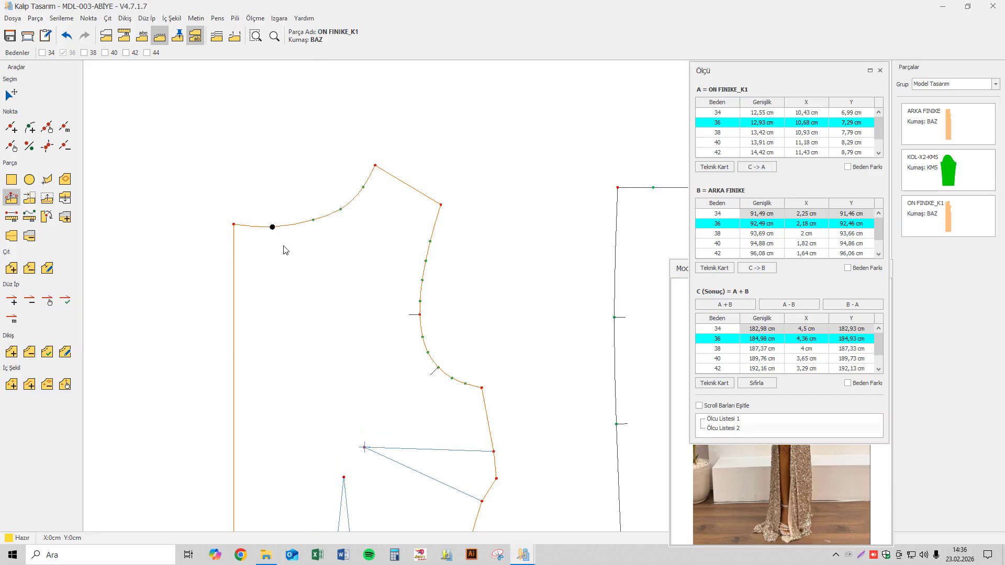
- Smooth the front neckline by nudging the curve point nearest the shoulder and slightly raising the one nearest the centre front
left_click(313, 220)
left_click(375, 165)
left_click(364, 187)
left_click(366, 185)
left_click(11, 146)
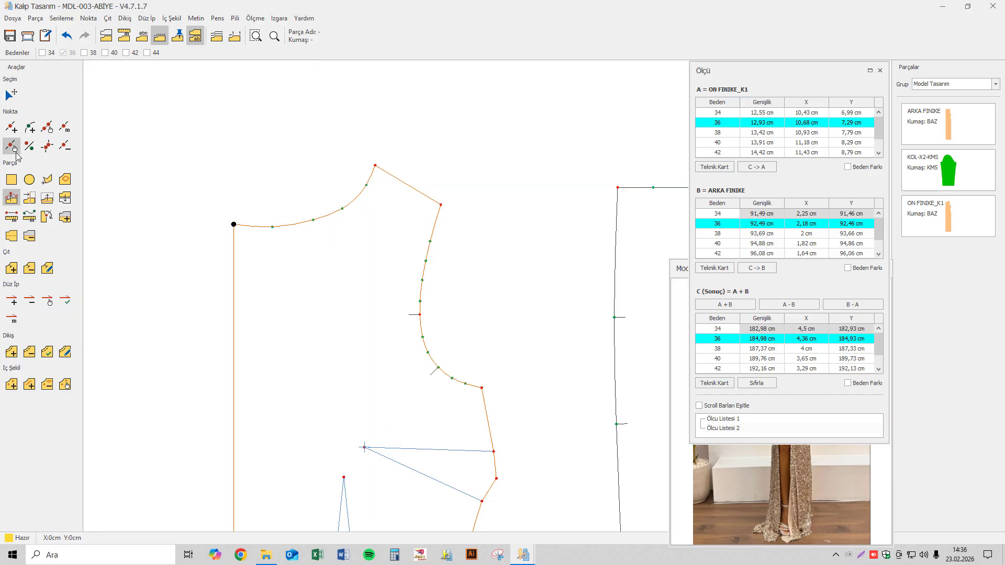
left_click(273, 228)
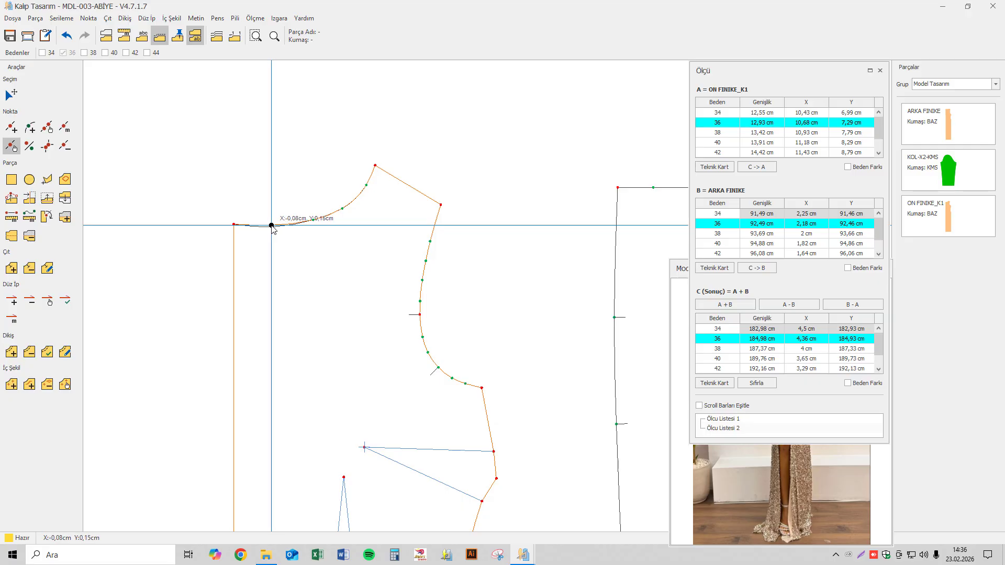
left_click(270, 224)
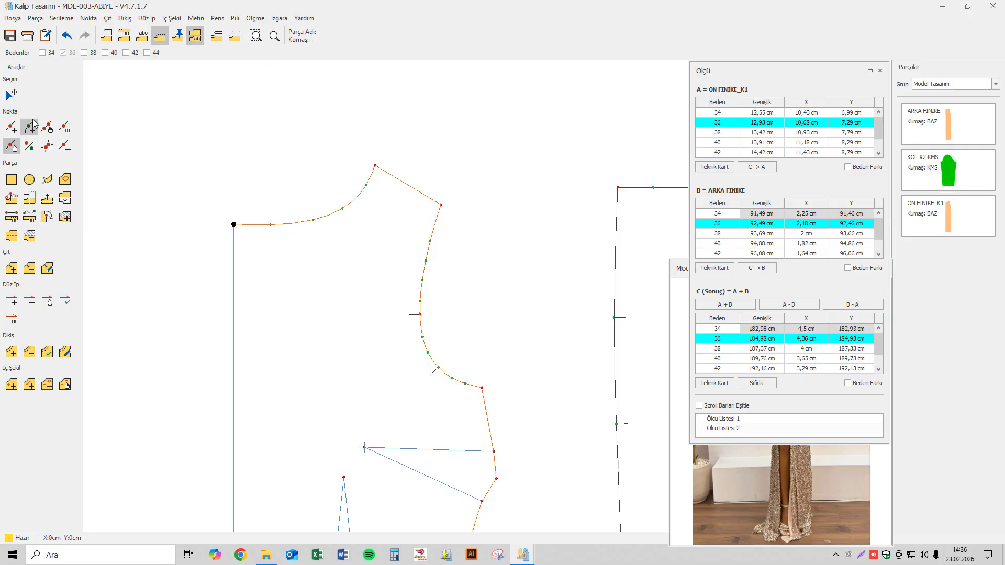
- Examine the back piece's neckline, compare it with the front neckline, and review all the pattern pieces together
left_click(14, 98)
middle_click_drag(487, 193, 169, 212)
scroll(379, 197, "up", 2)
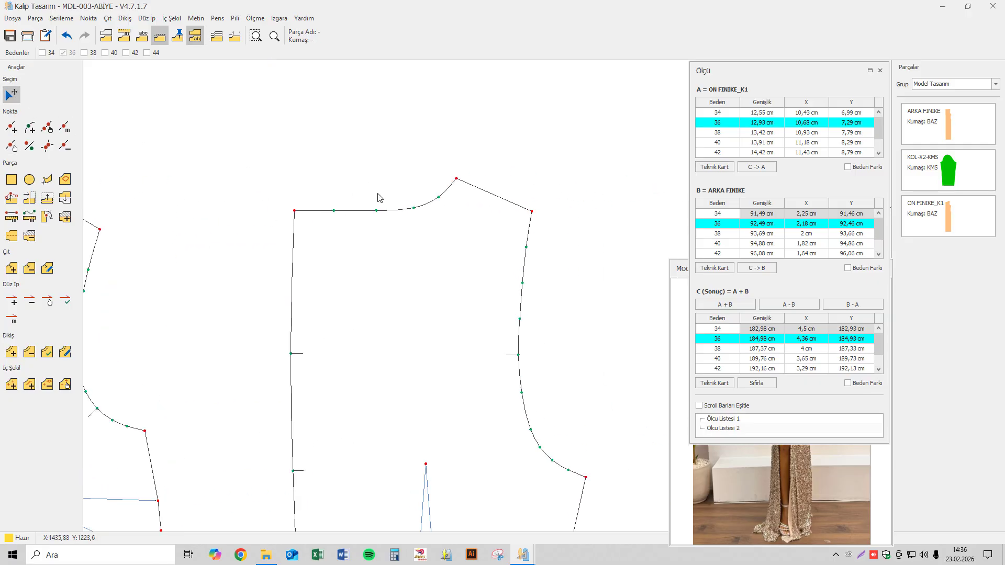
scroll(297, 198, "down", 1)
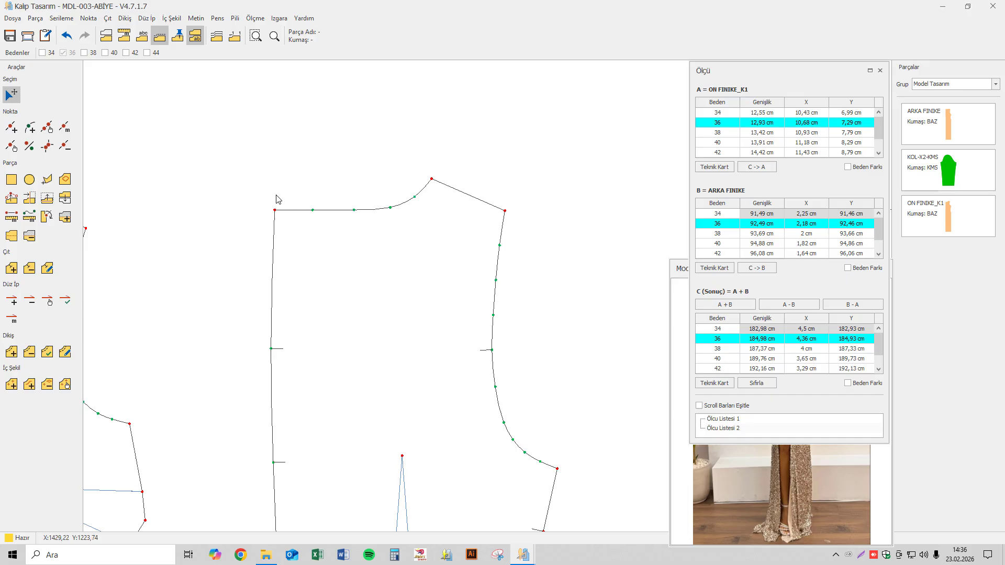
scroll(277, 199, "down", 2)
middle_click_drag(310, 222, 425, 219)
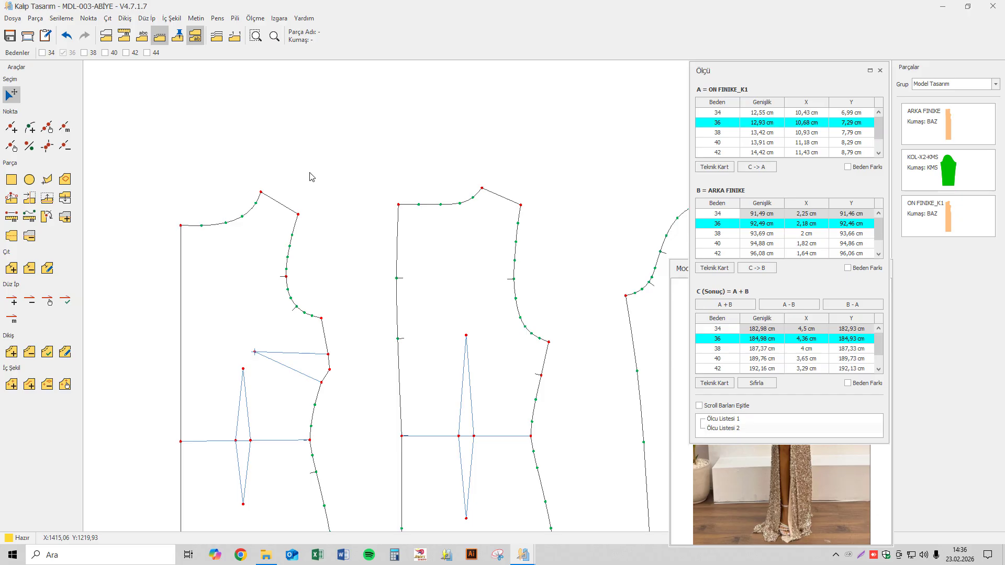
scroll(311, 179, "down", 5)
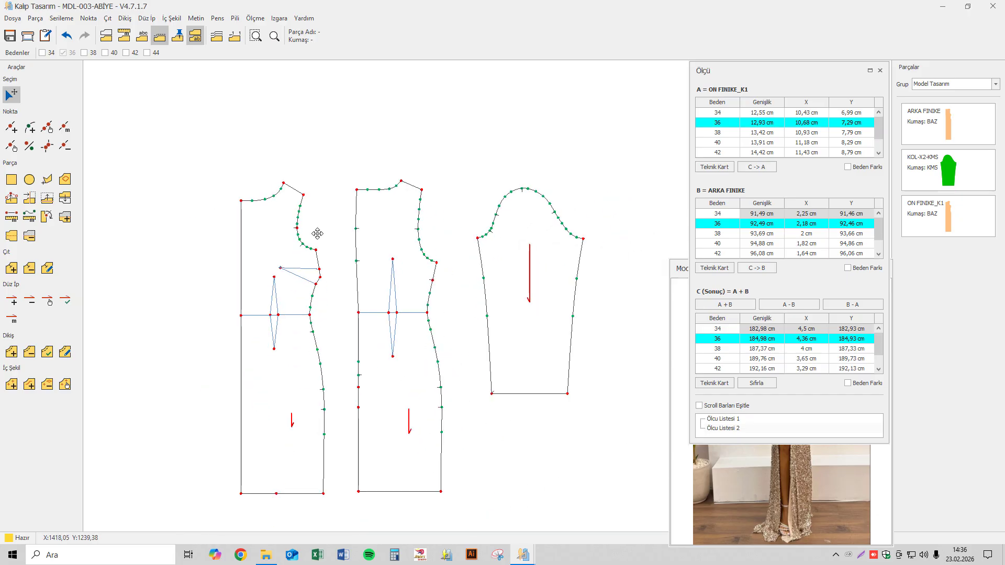
middle_click_drag(317, 233, 295, 179)
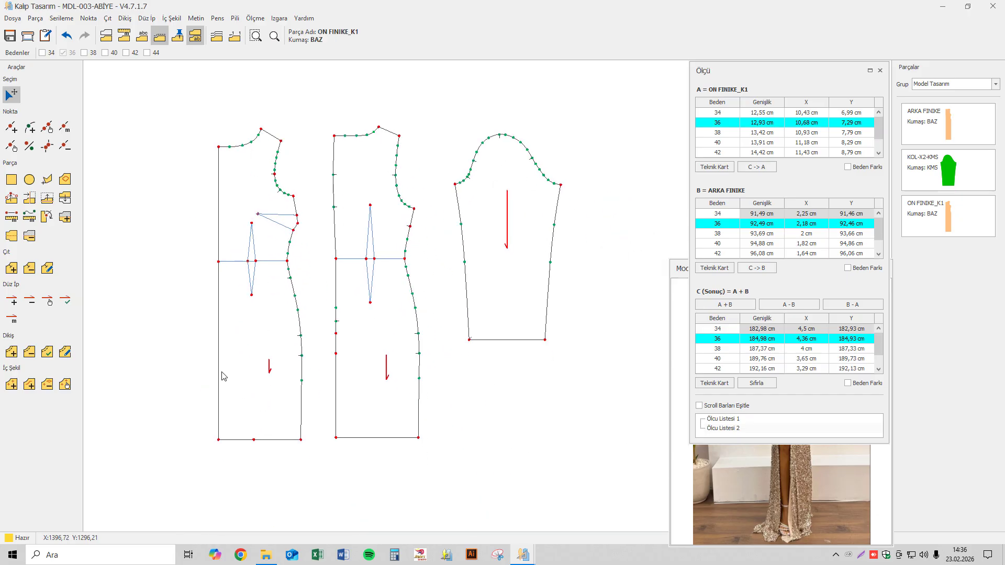
- Measure the front piece's length from the shoulder neck point to the hem midpoint and store it in measurement A
left_click(11, 216)
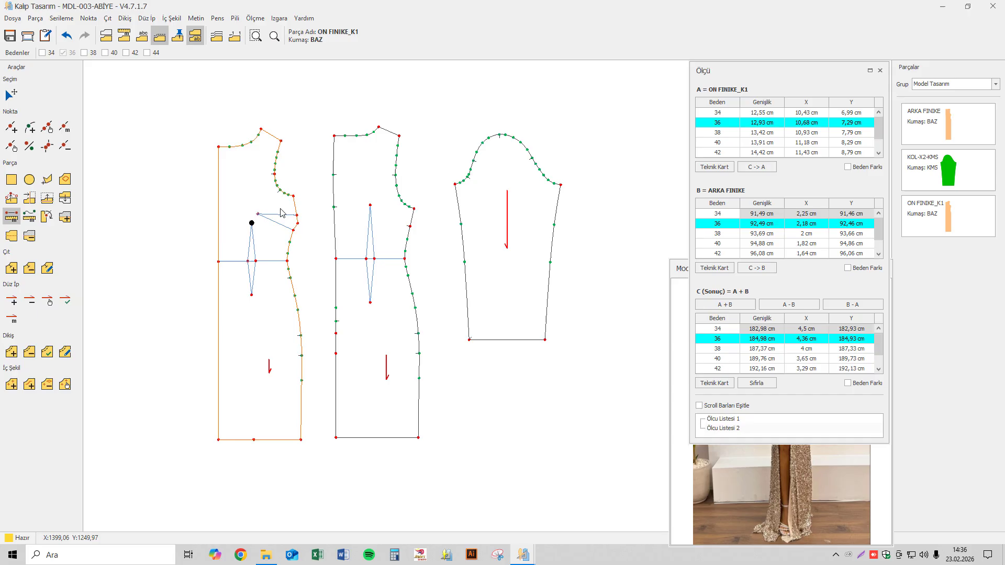
left_click(264, 119)
left_click(254, 440)
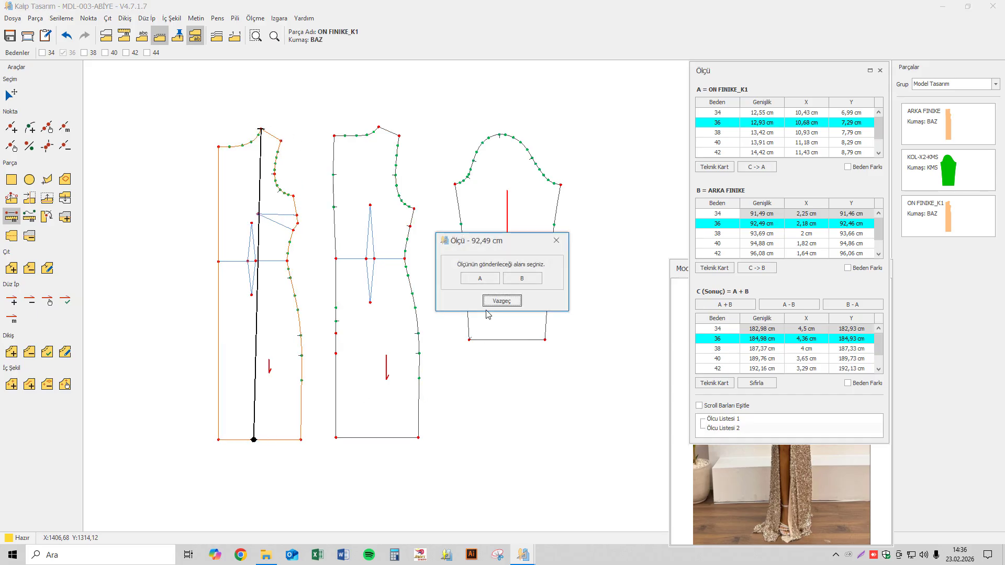
left_click(486, 277)
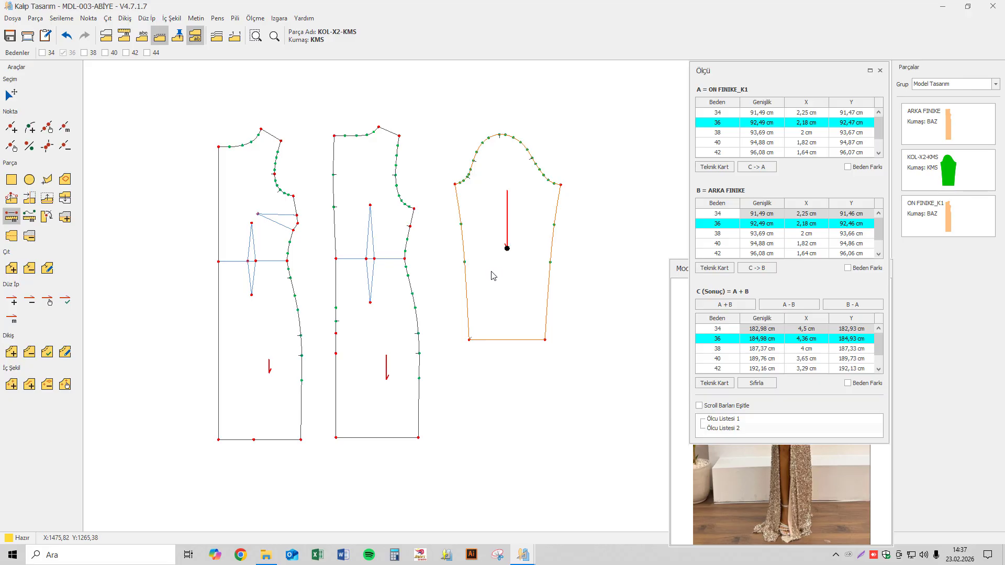
- Add long seam allowances of matching length below the hem edges of the front and back pieces
scroll(368, 224, "down", 1)
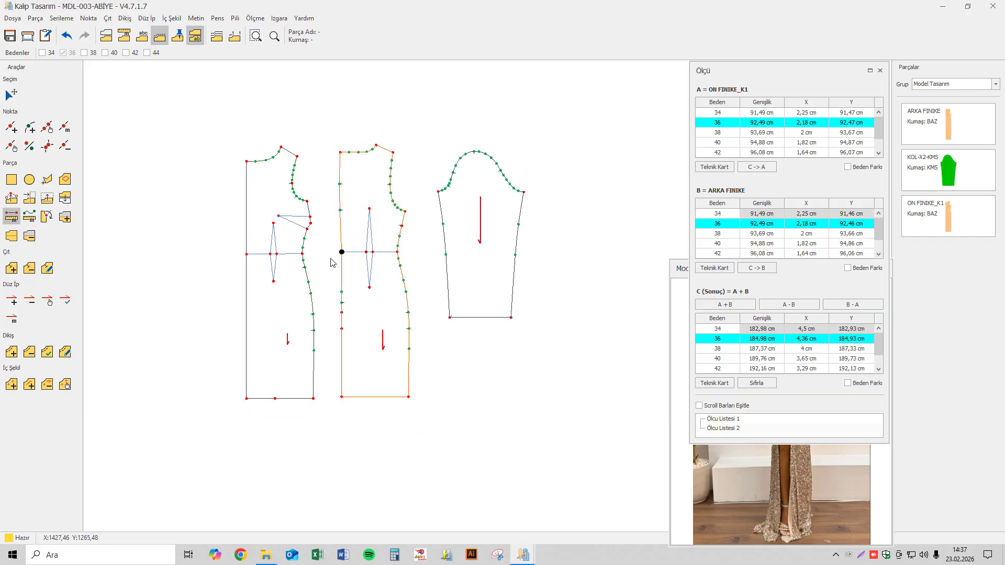
middle_click_drag(332, 262, 327, 201)
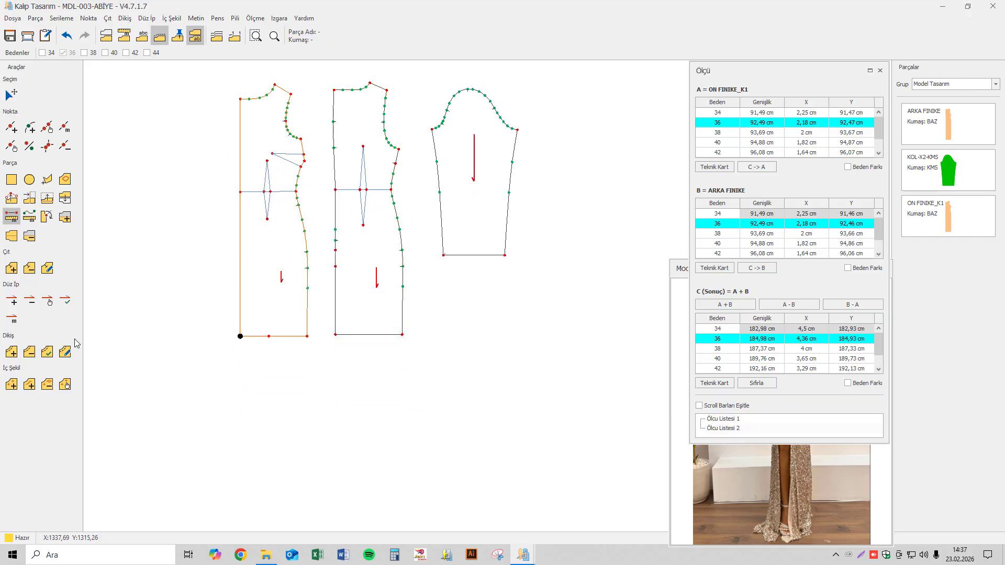
left_click(11, 351)
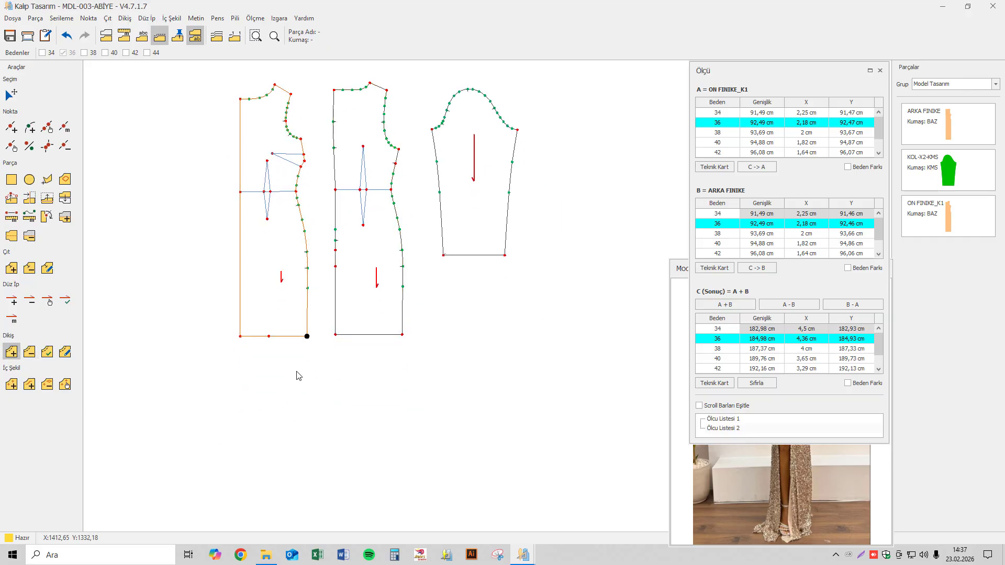
left_click(239, 337)
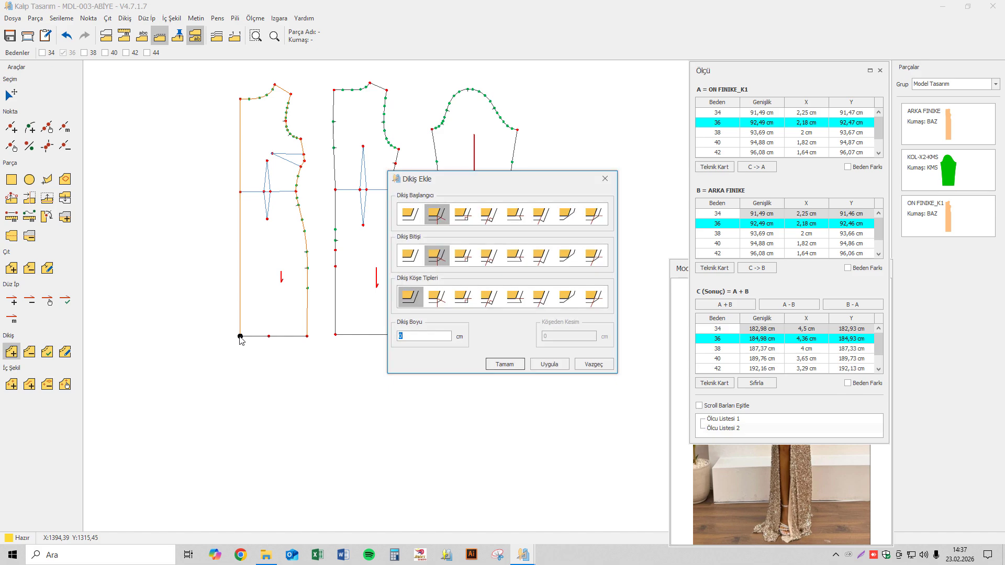
key("Return")
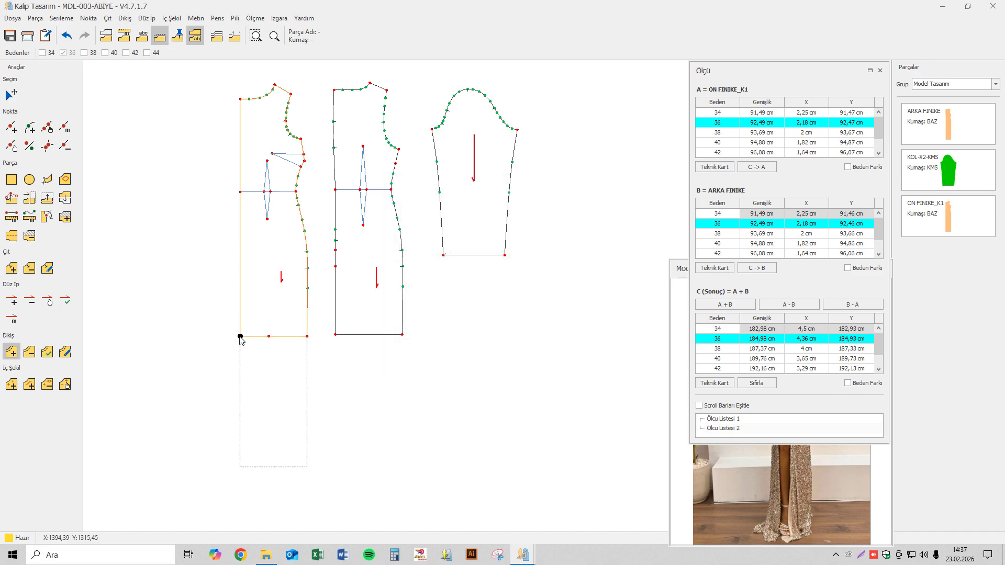
left_click(336, 335)
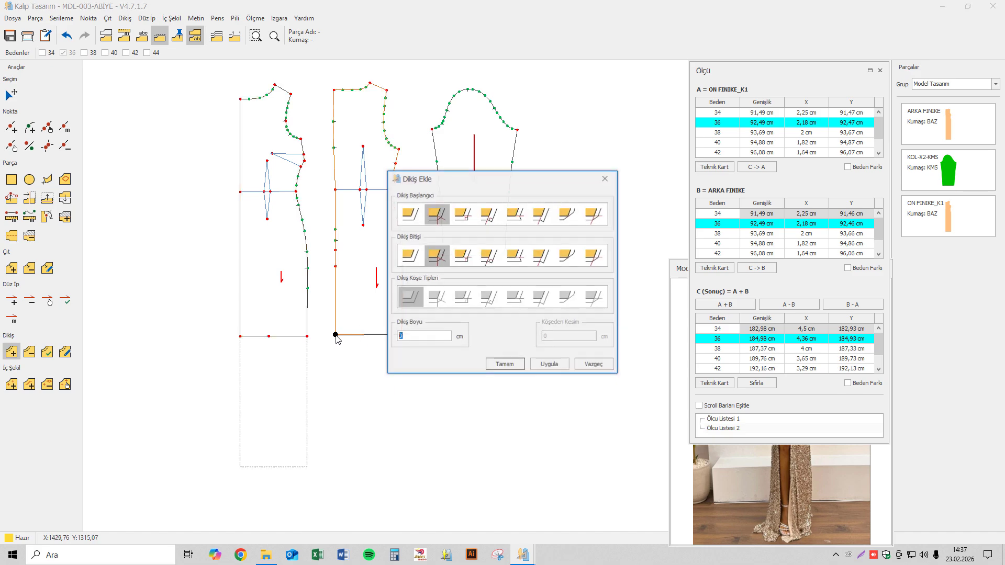
key("Return")
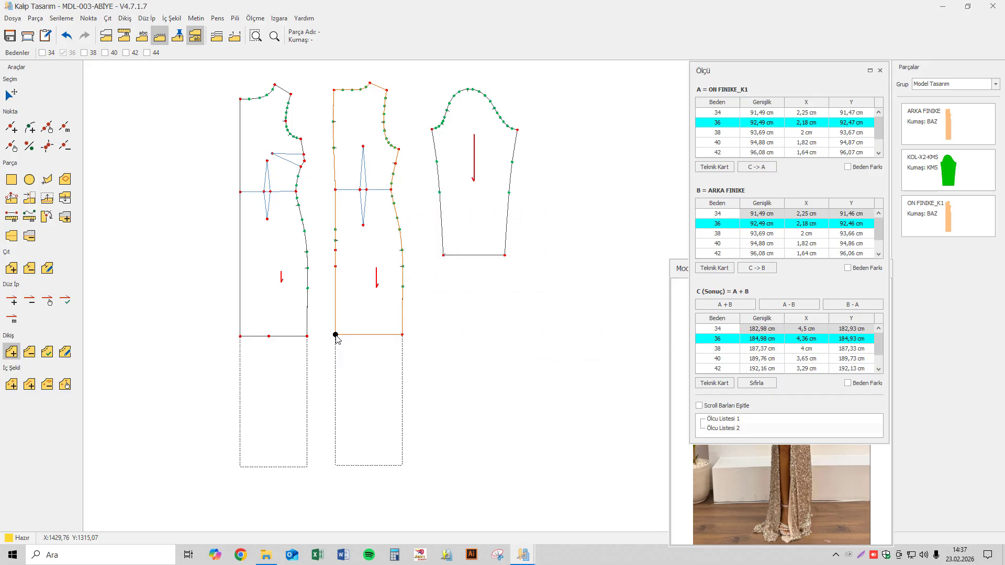
- Convert the long hem seam allowances of the front and back pieces into part of their outlines
left_click(47, 351)
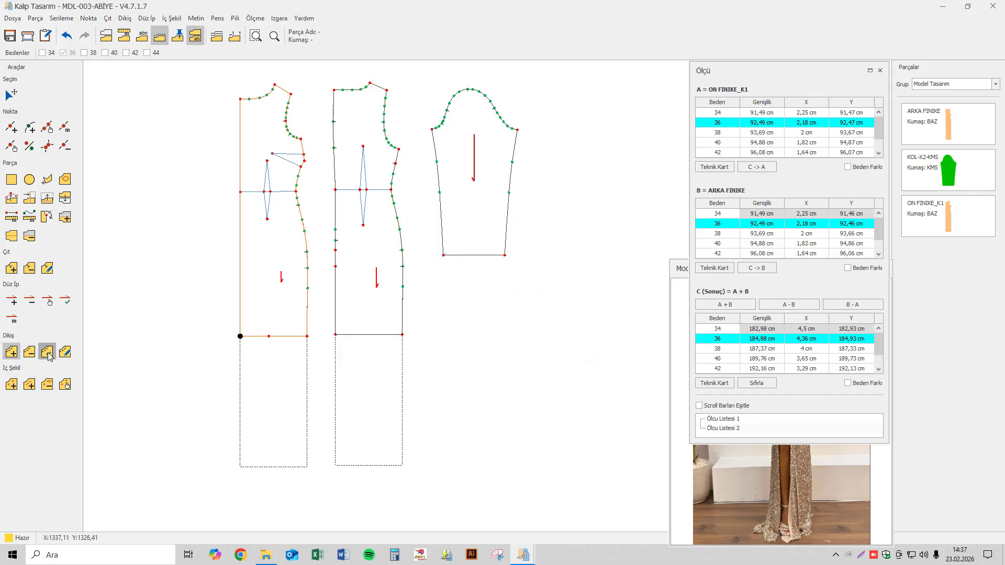
left_click(251, 340)
left_click(370, 337)
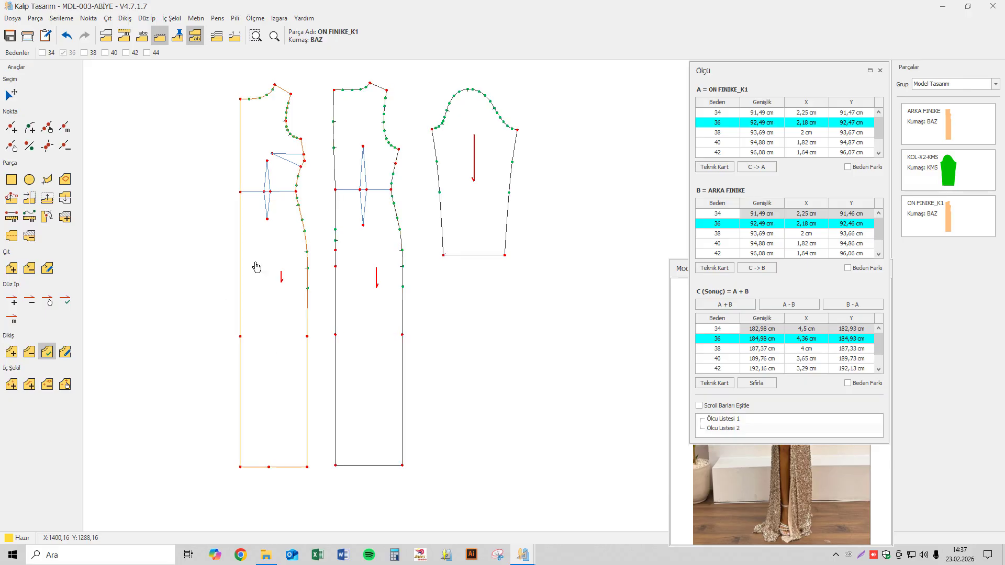
- Cut the front piece along its internal waistline and place the bodice part slightly above the skirt part
scroll(285, 184, "up", 2)
scroll(305, 151, "up", 1)
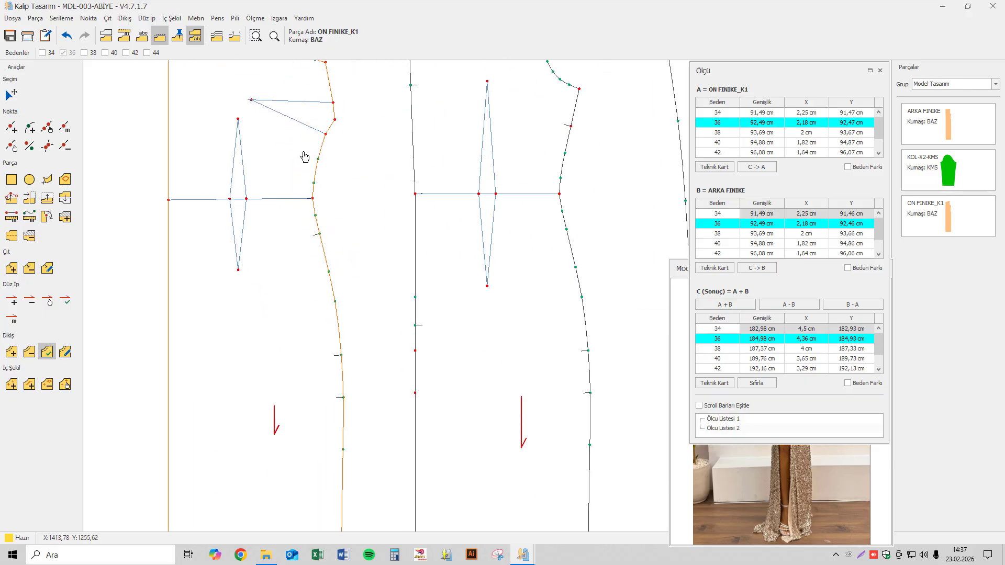
scroll(305, 156, "down", 2)
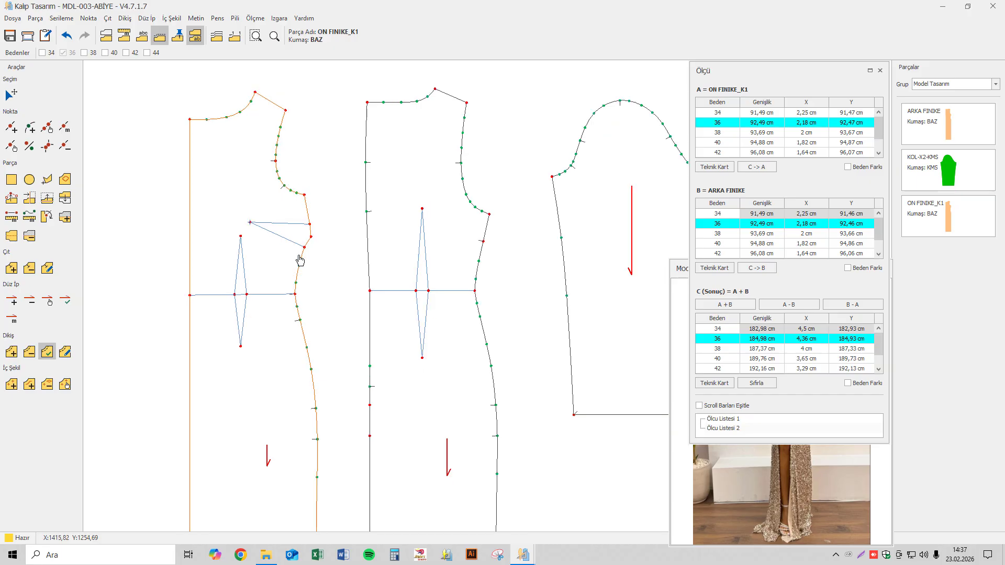
scroll(300, 260, "down", 1)
left_click(35, 17)
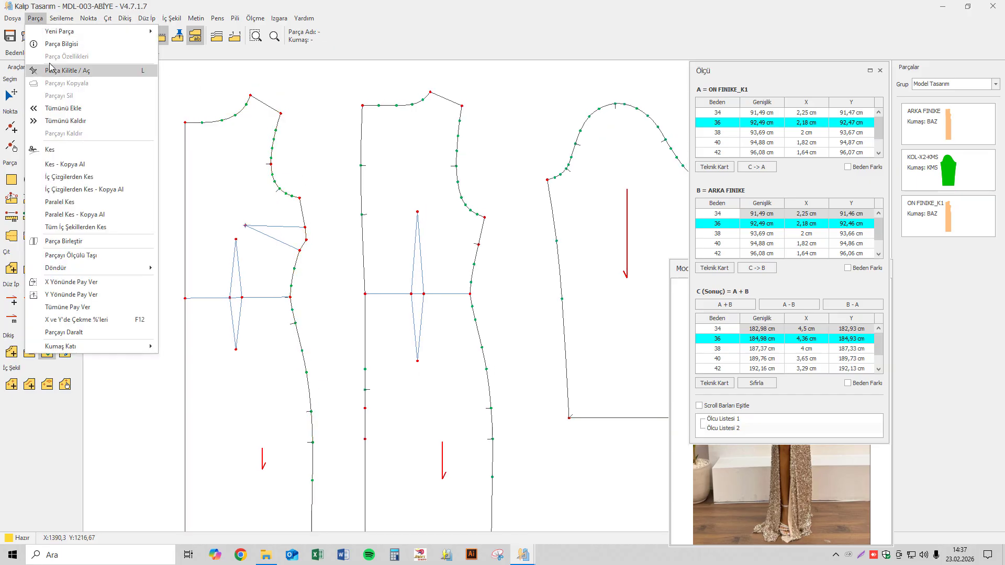
left_click(92, 176)
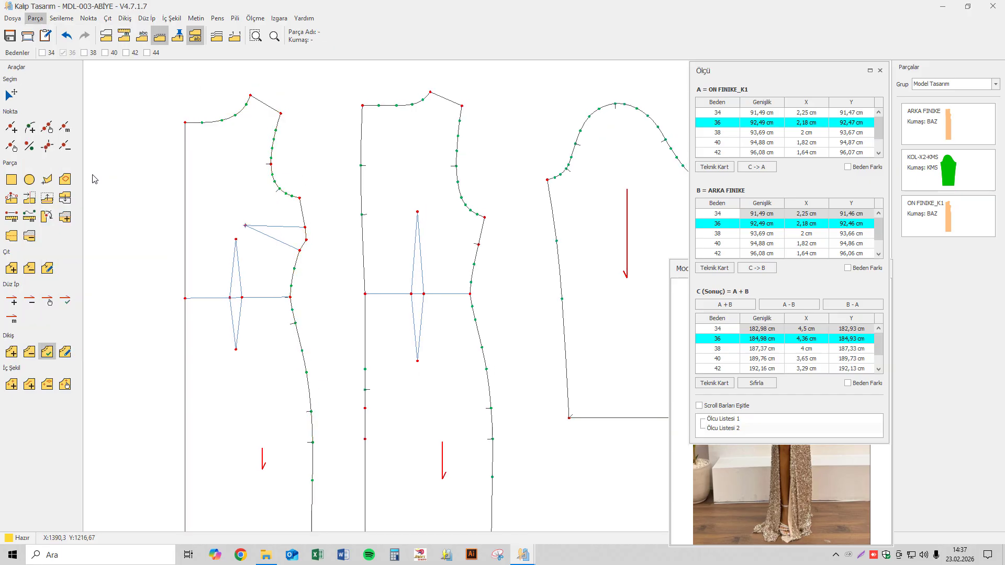
left_click(274, 302)
left_click_drag(270, 293, 272, 263)
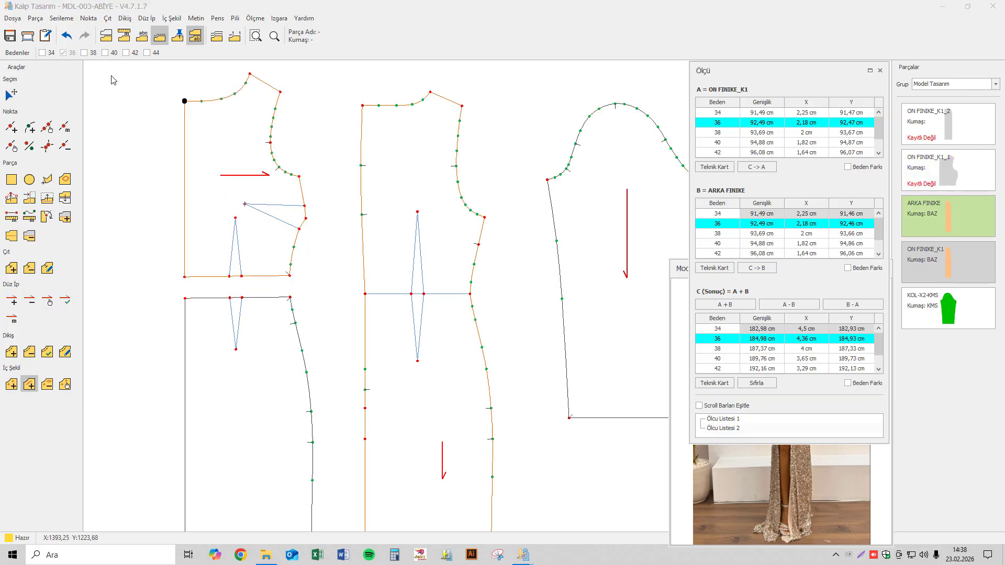
- Cut the back piece into bodice and skirt parts along its internal waistline
left_click(35, 18)
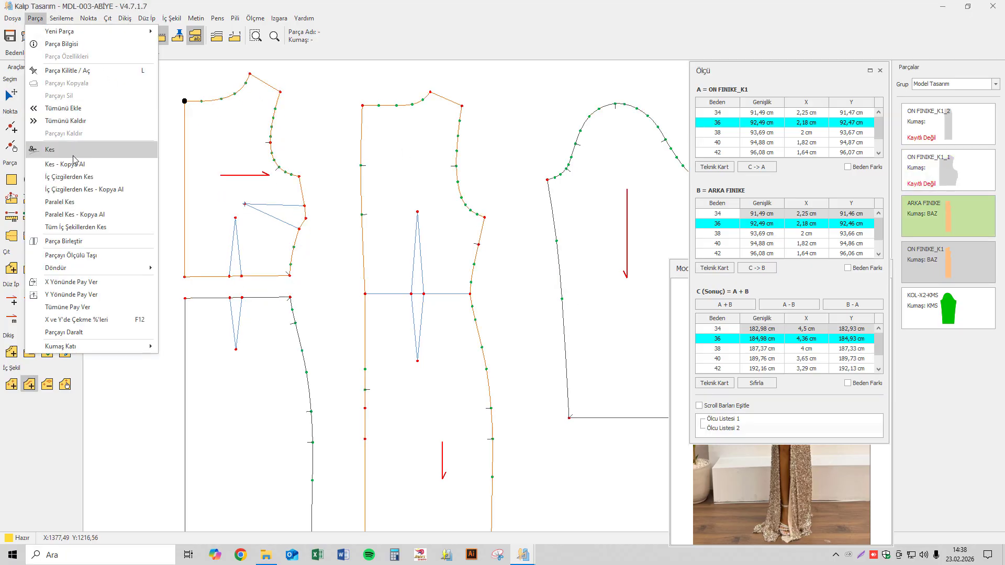
left_click(76, 178)
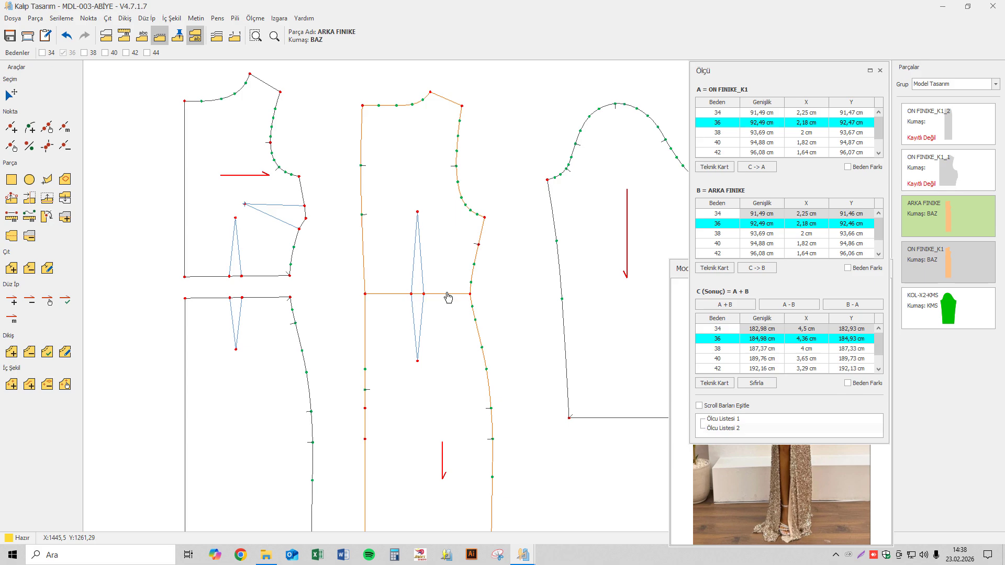
scroll(447, 295, "down", 3)
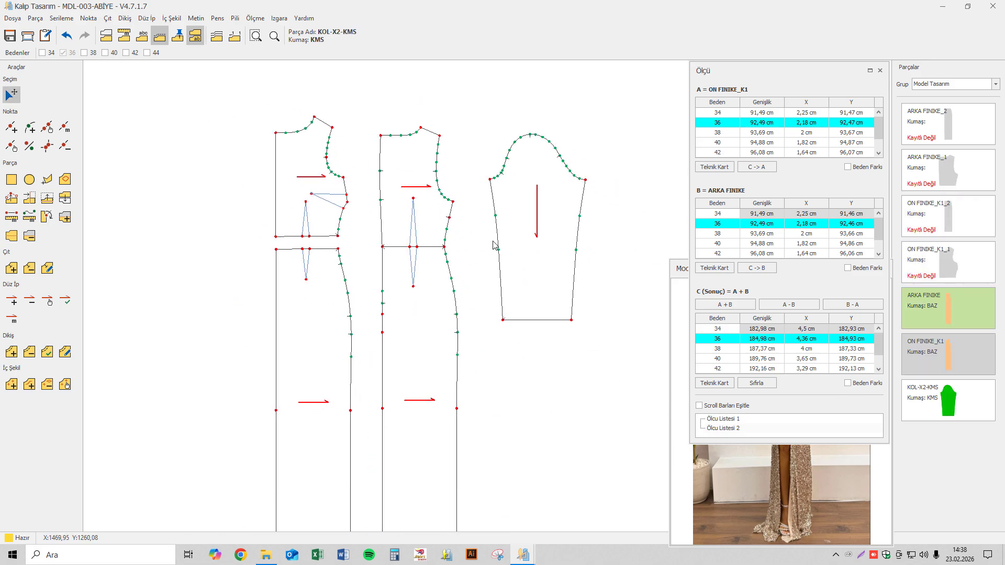
- Move the sleeve and the back bodice away from the skirt pieces and close the measurement window
left_click_drag(522, 237, 532, 282)
left_click_drag(414, 216, 639, 203)
left_click(574, 273)
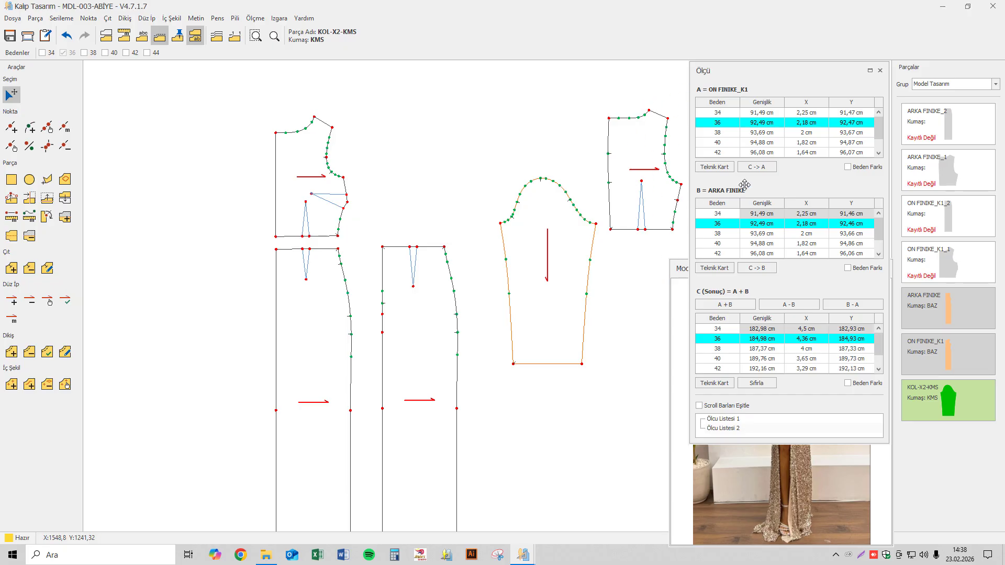
left_click_drag(744, 185, 774, 163)
left_click(879, 70)
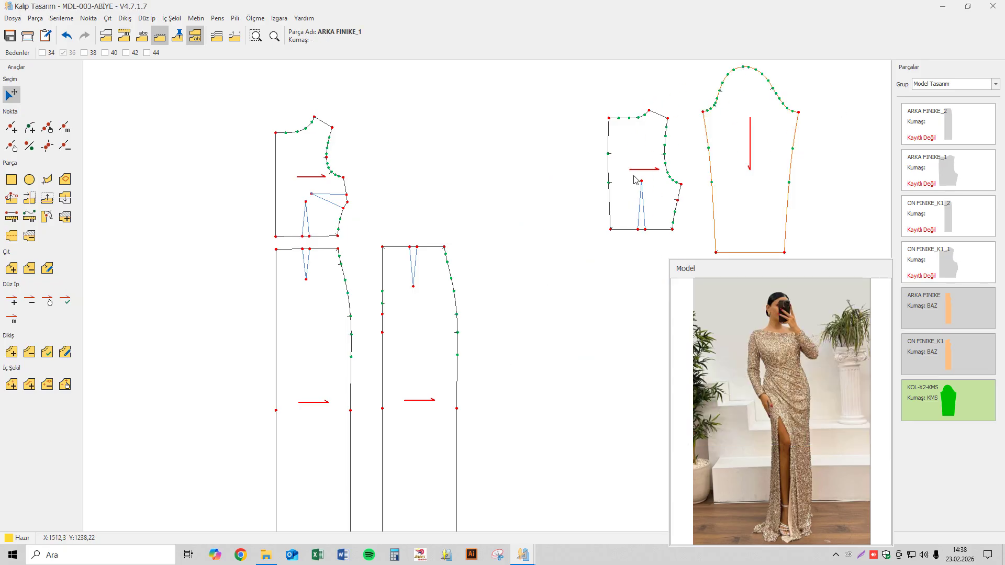
left_click_drag(634, 180, 642, 162)
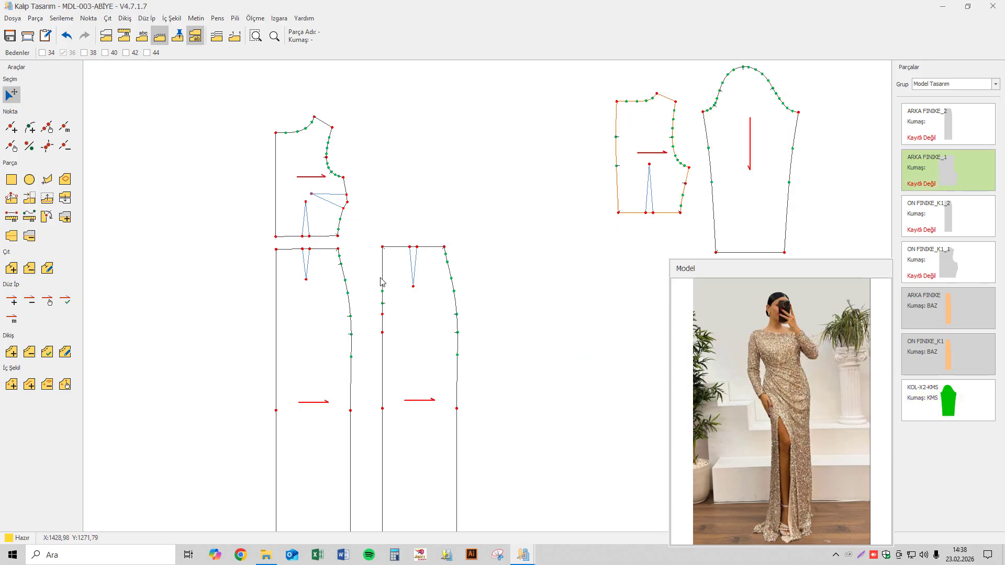
- Shift the back skirt's side seam point at knee level 2 cm inward proportionally, between the hip notch and the hem corner
middle_click_drag(383, 285, 383, 202)
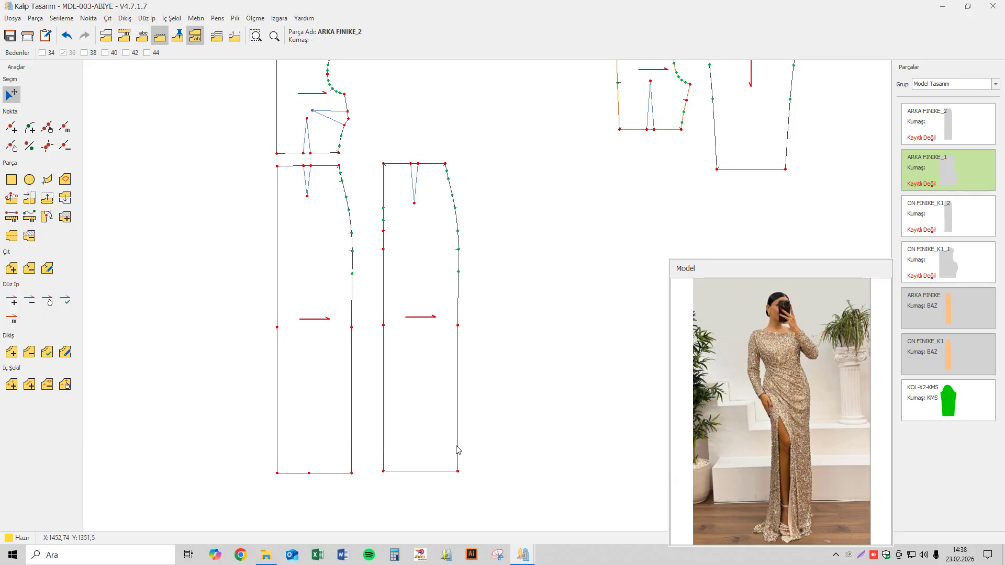
left_click(11, 198)
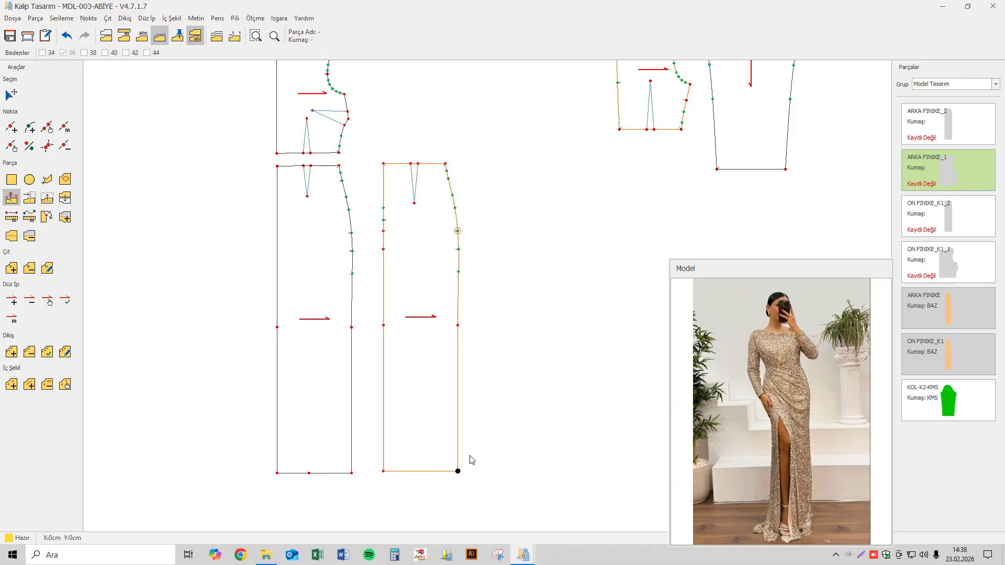
left_click(464, 320)
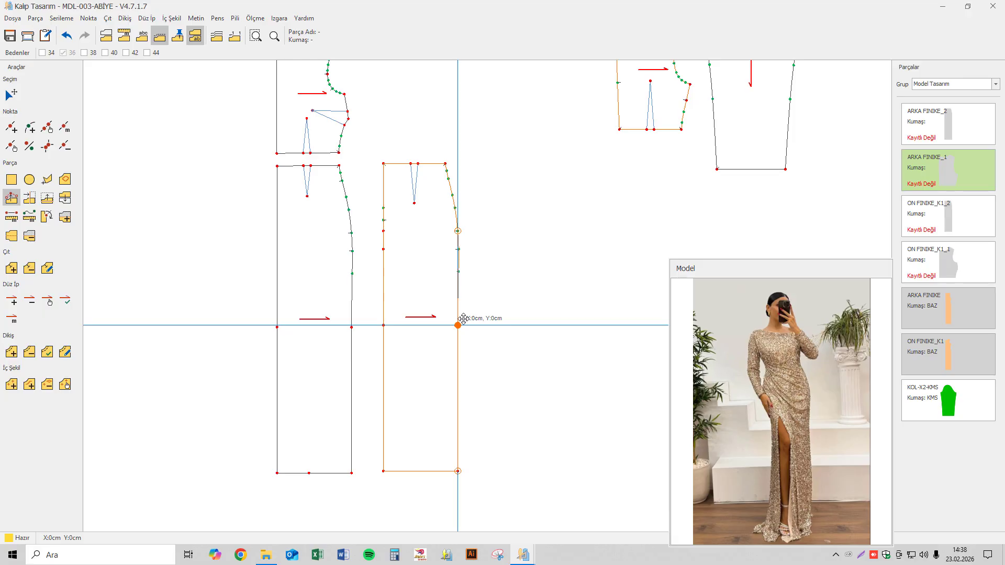
key("Left")
key("Left")
key("Return")
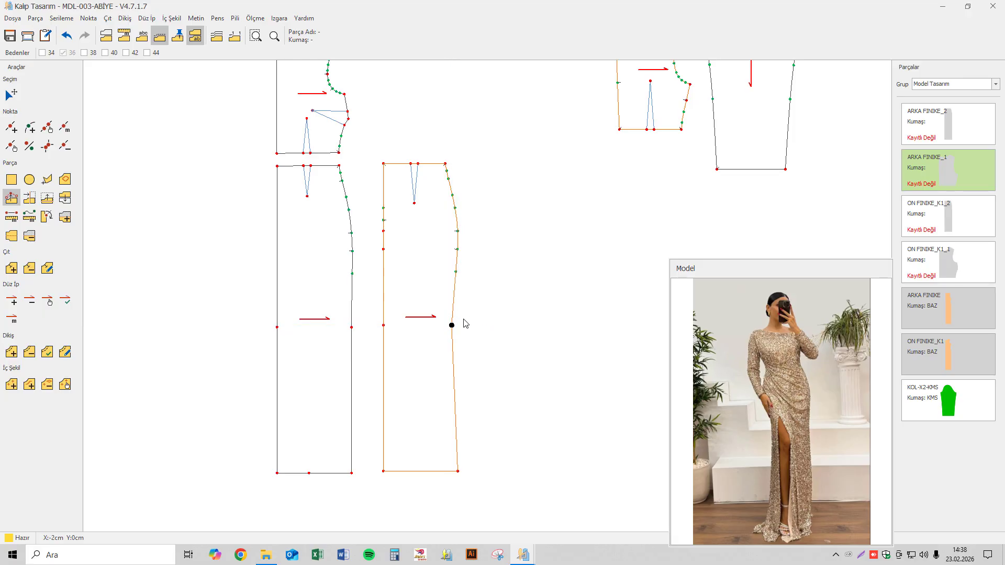
- Shift the front skirt's side seam point at knee level 2 cm inward proportionally, between the hip notch and the hem corner
left_click(359, 233)
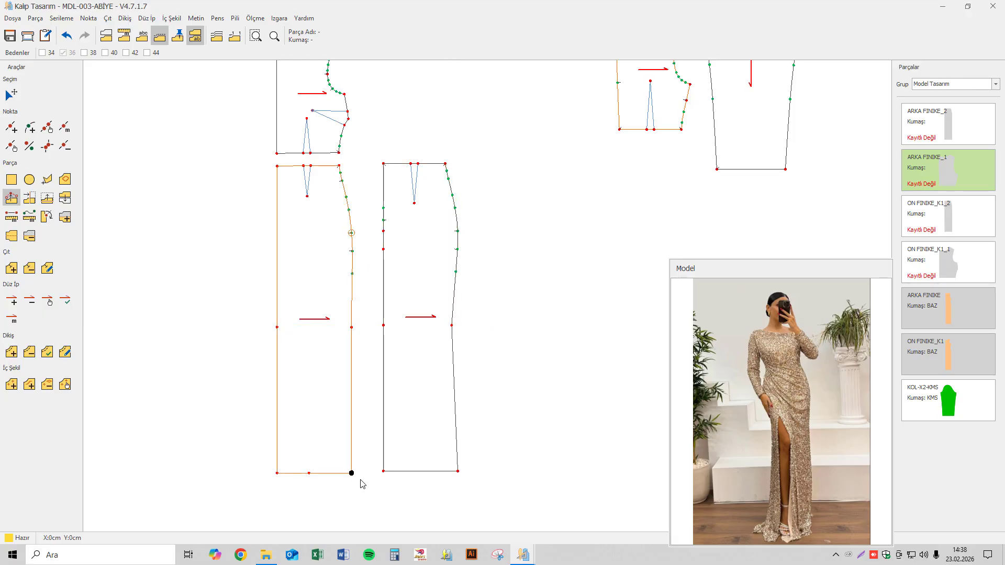
left_click(360, 328)
key("Left")
key("Left")
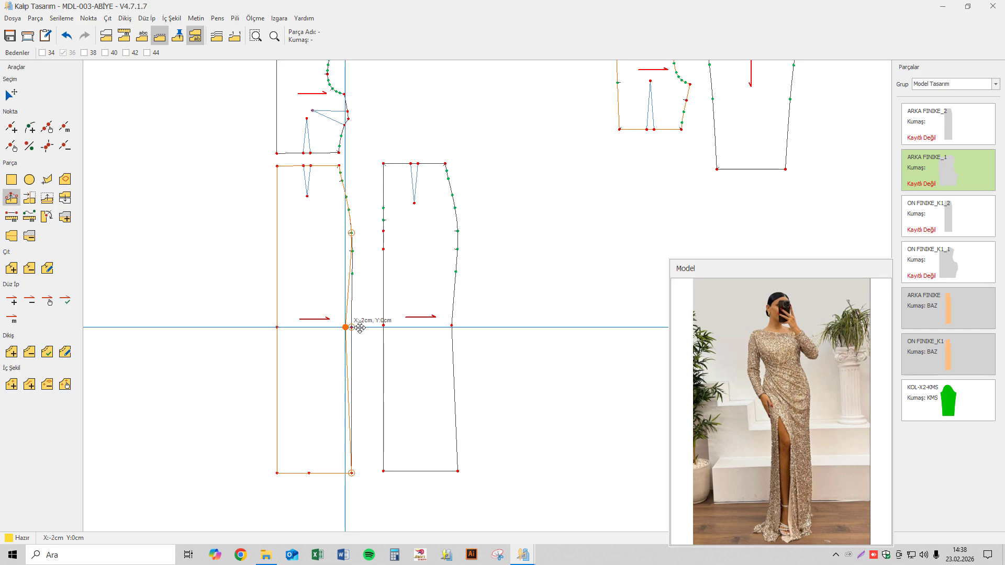
key("Return")
- Flare the back skirt by moving its side hem corner 3 cm outward and 1 cm up
left_click(466, 493)
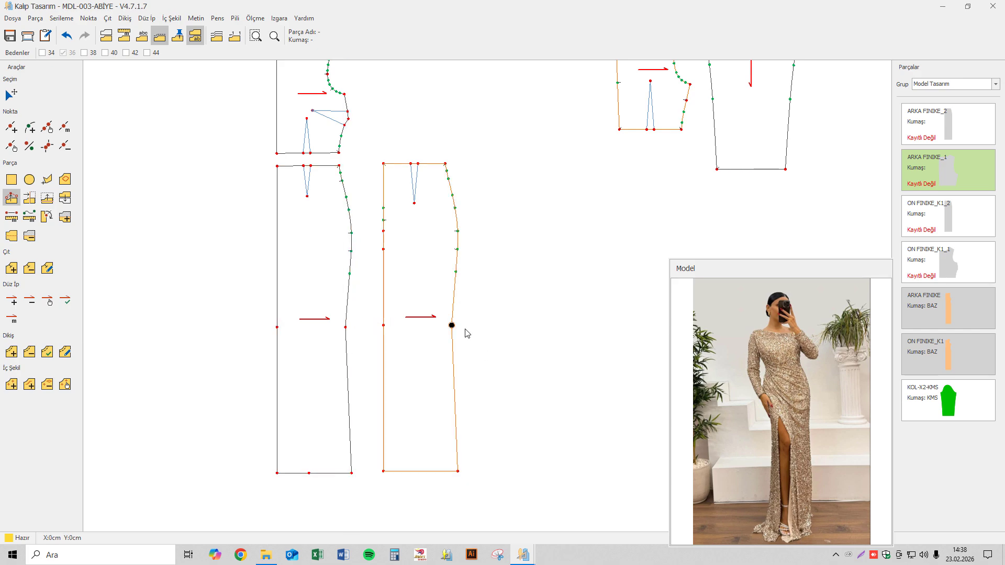
left_click(467, 333)
left_click(465, 478)
key("Right")
key("Right")
key("Right")
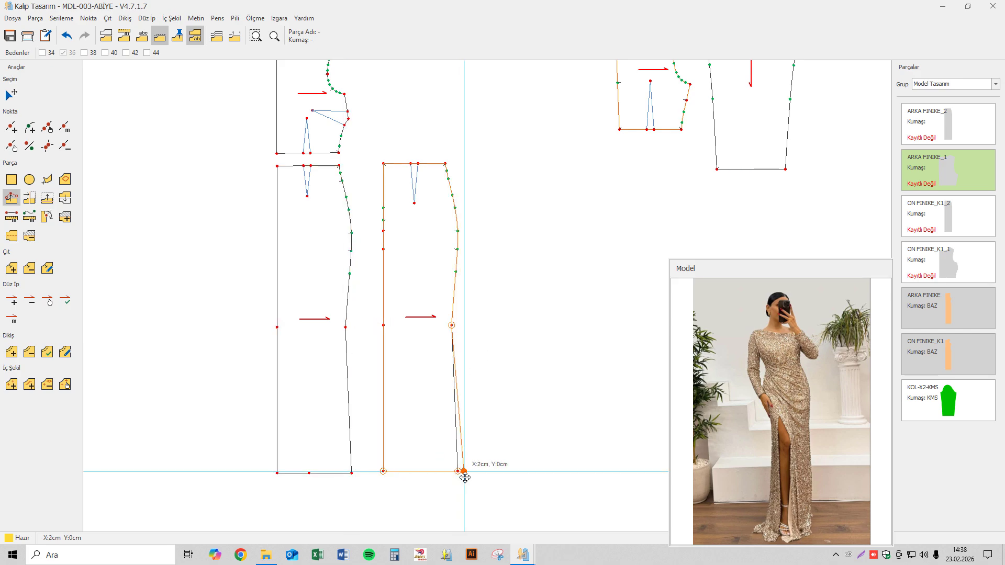
key("Up")
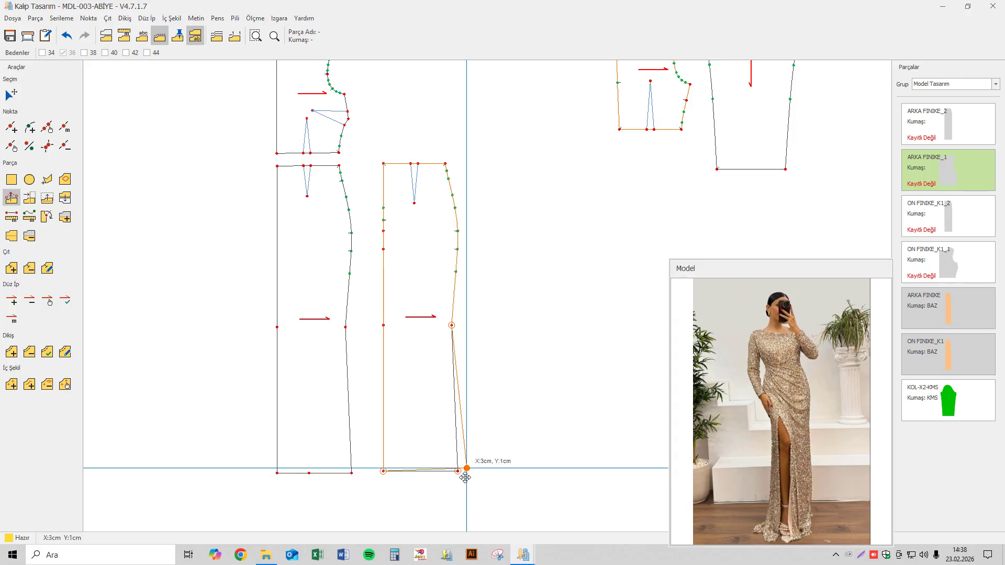
key("Return")
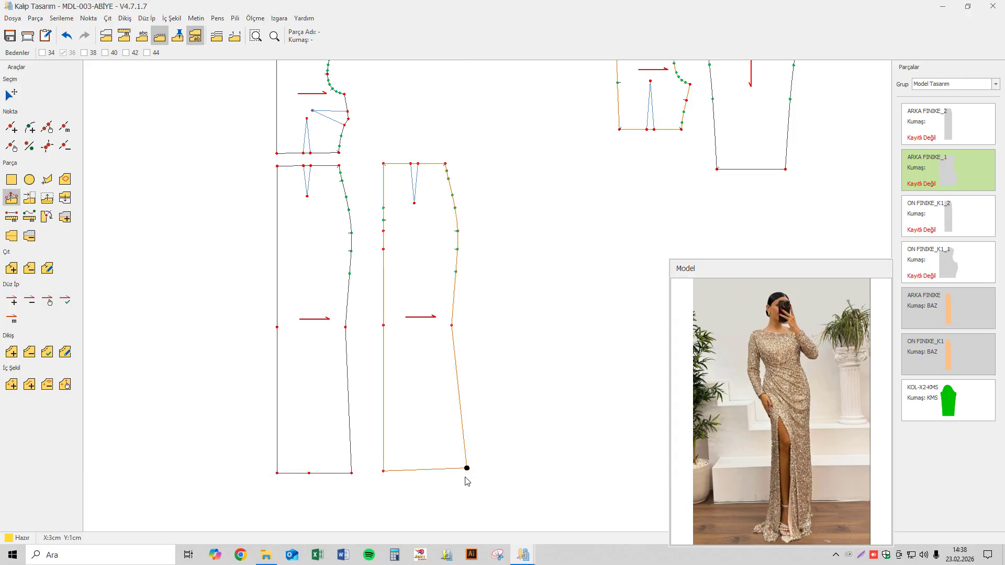
- Flare the front skirt by moving its side hem corner 3 cm outward and 1 cm up
left_click(352, 335)
left_click(280, 464)
left_click(351, 473)
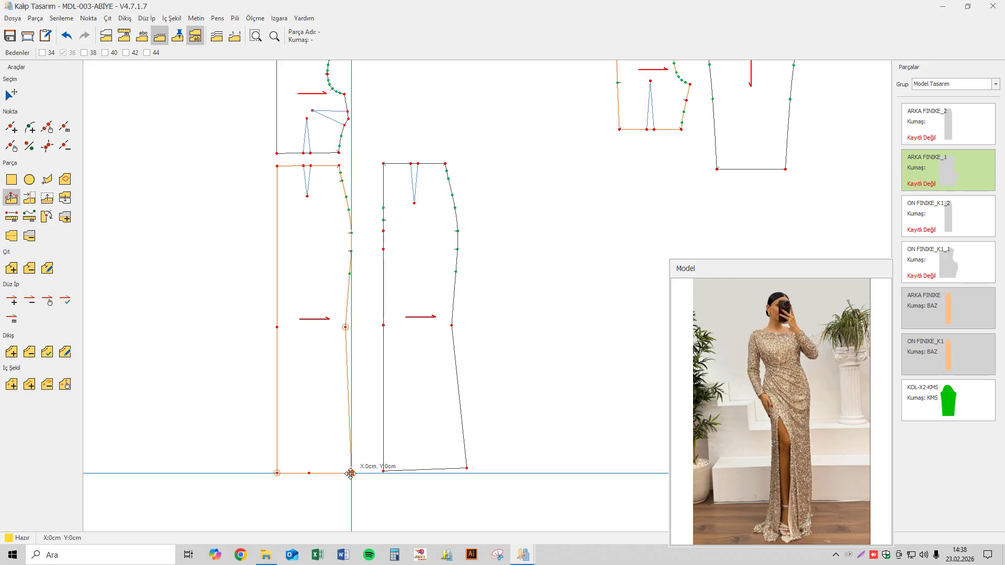
key("Right")
key("Right")
key("Right")
key("Up")
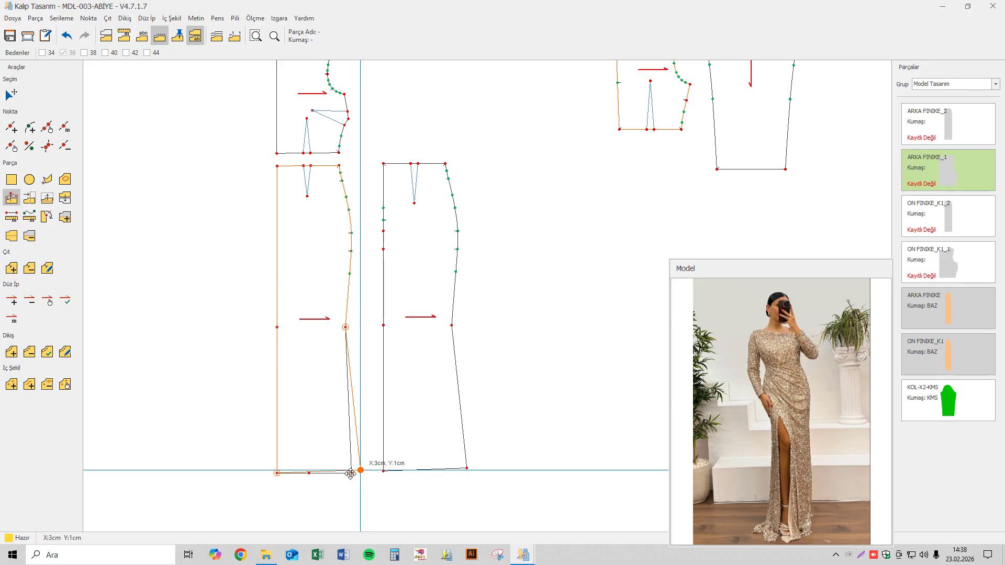
key("Return")
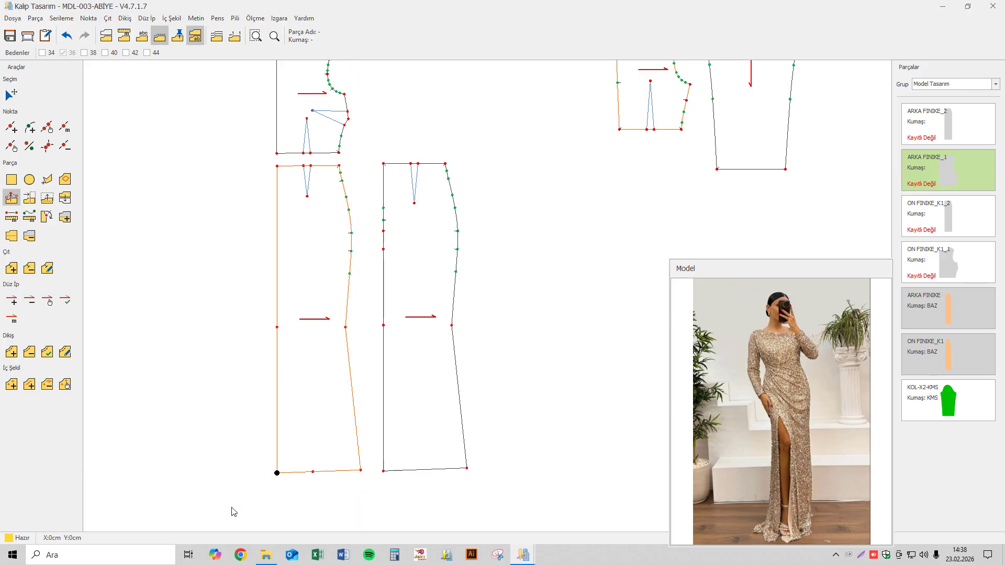
- Delete the front skirt's middle hem point and add a hem point 5 cm from the centre corner on both skirts
left_click(64, 146)
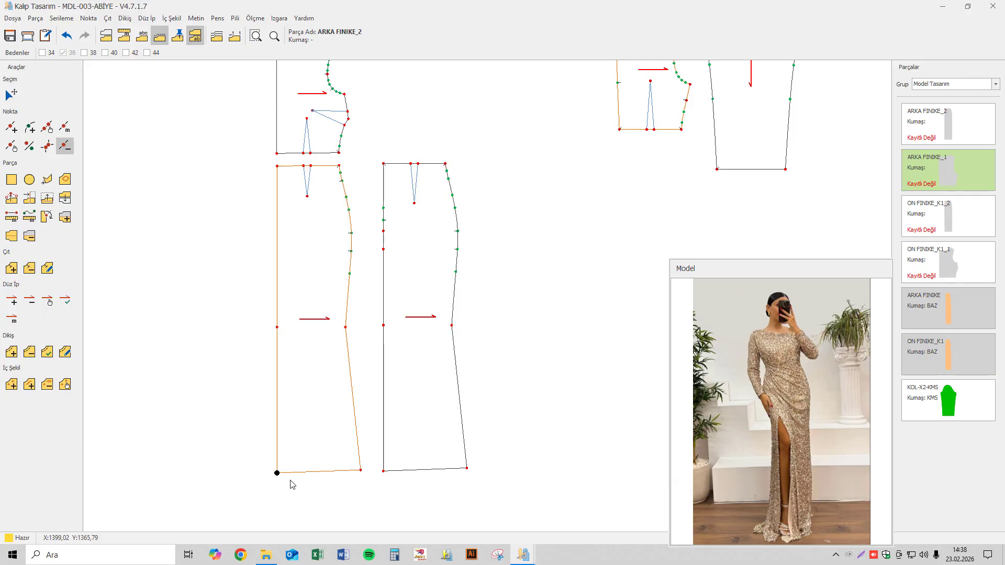
left_click(64, 127)
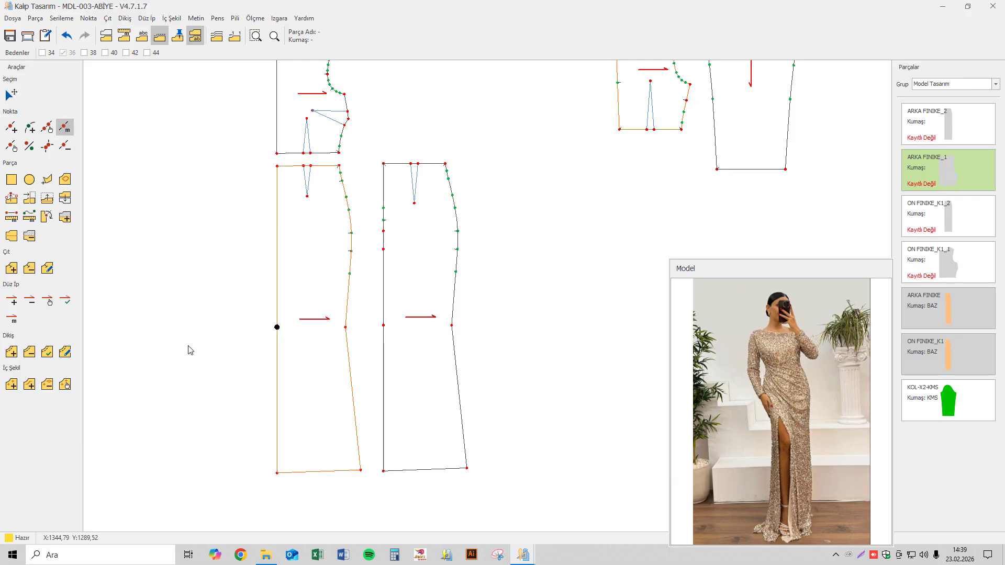
left_click(255, 461)
type("5")
key("Return")
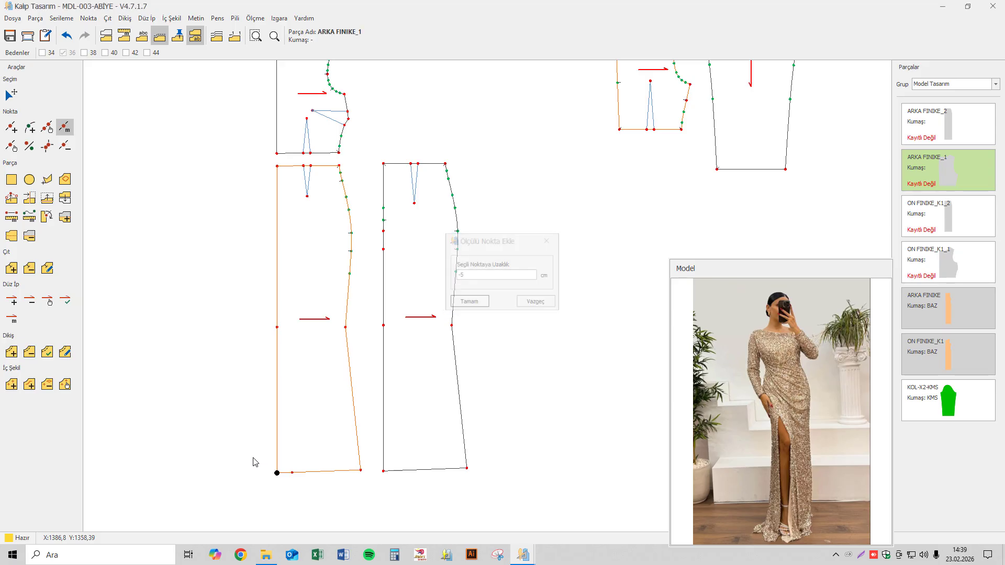
left_click(385, 473)
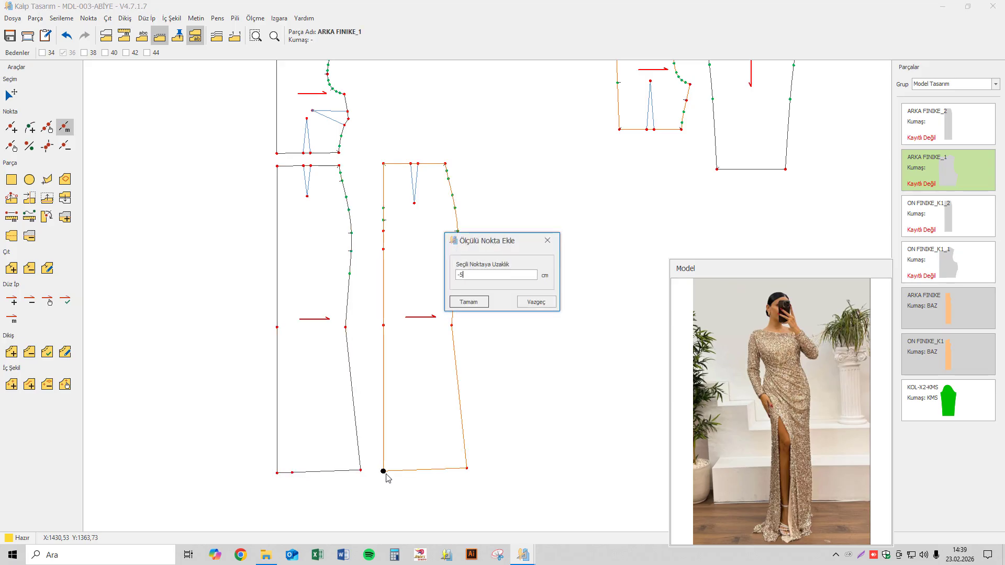
key("Return")
- Align the hem point 5 cm from the centre level with the centre hem corner on both skirts
scroll(320, 487, "up", 3)
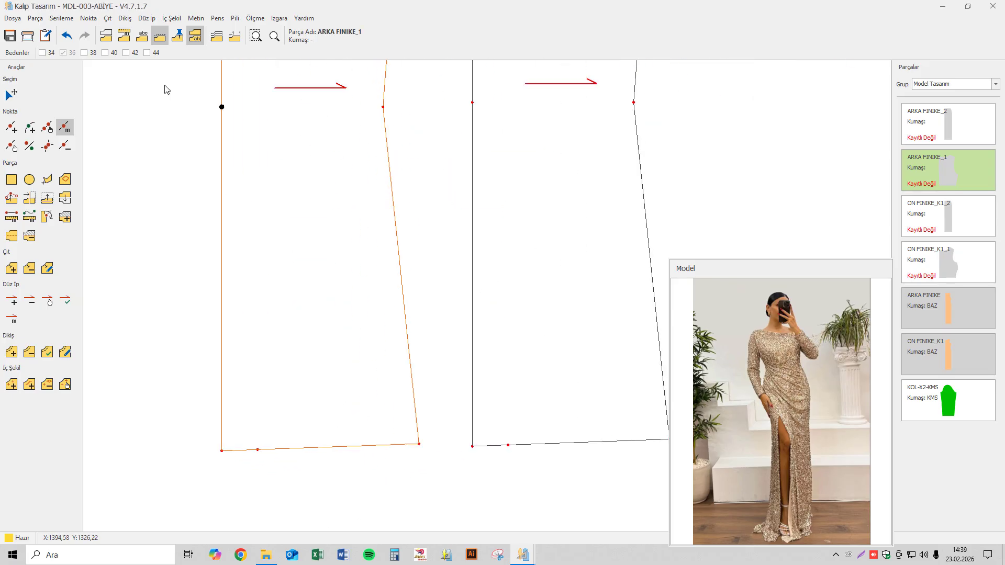
left_click(88, 19)
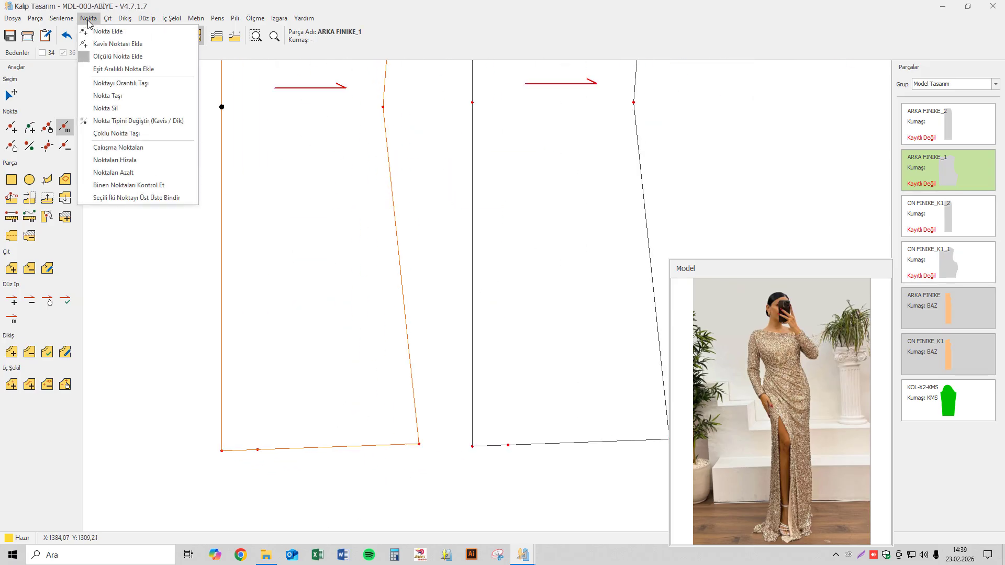
left_click(102, 161)
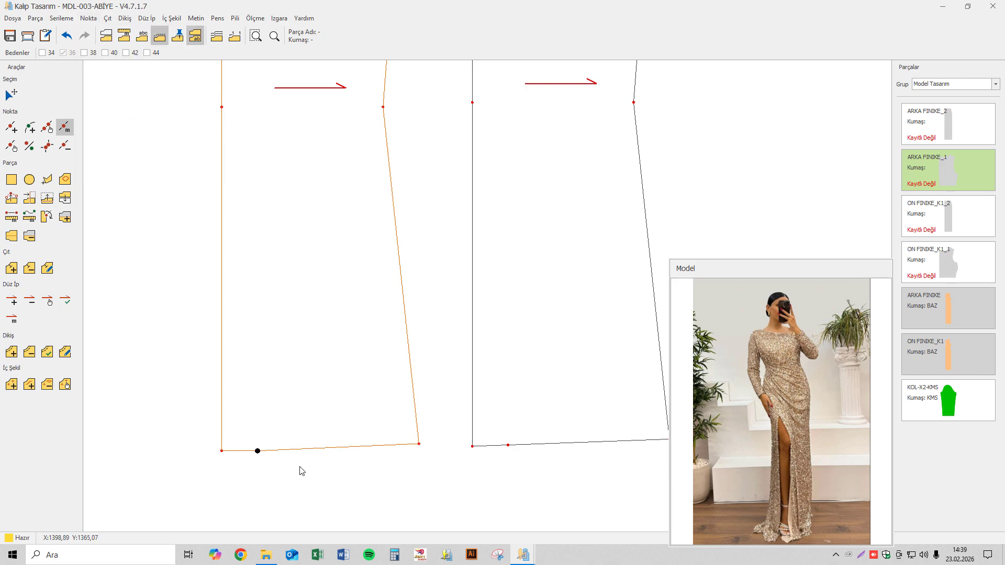
middle_click_drag(522, 365, 442, 334)
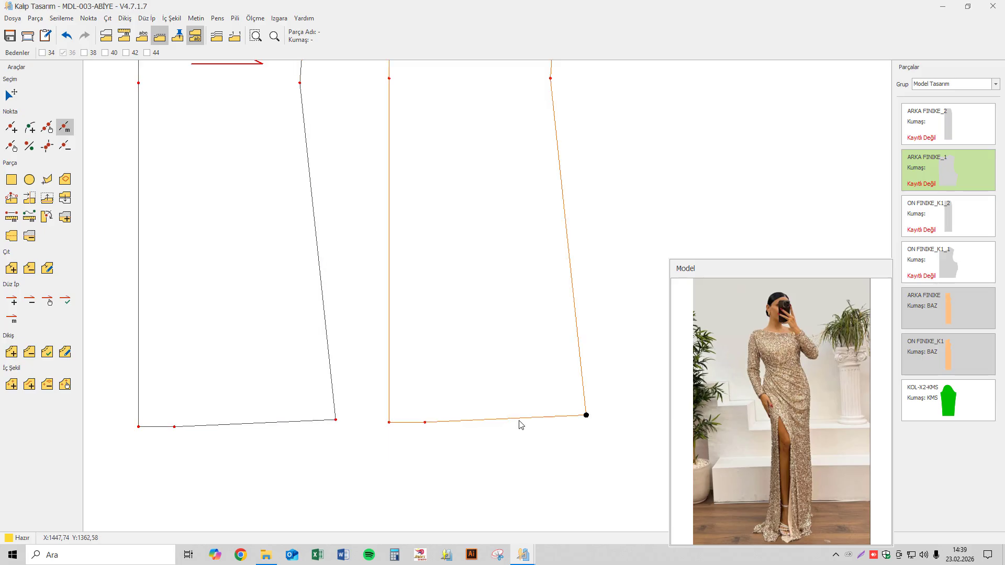
- Add one evenly spaced point on the front skirt's hem between the 5 cm point and the side corner
left_click(192, 63)
left_click(88, 19)
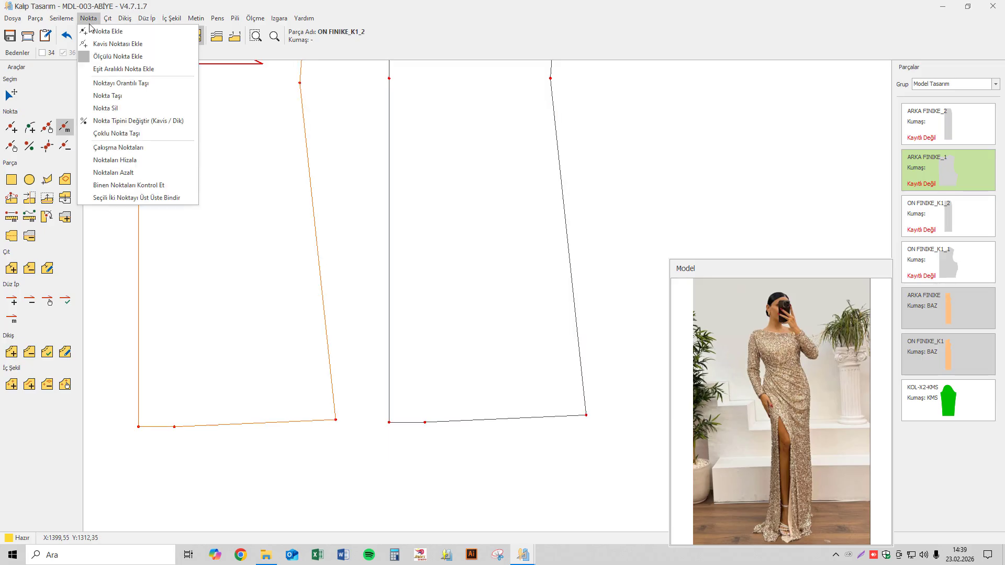
left_click(111, 70)
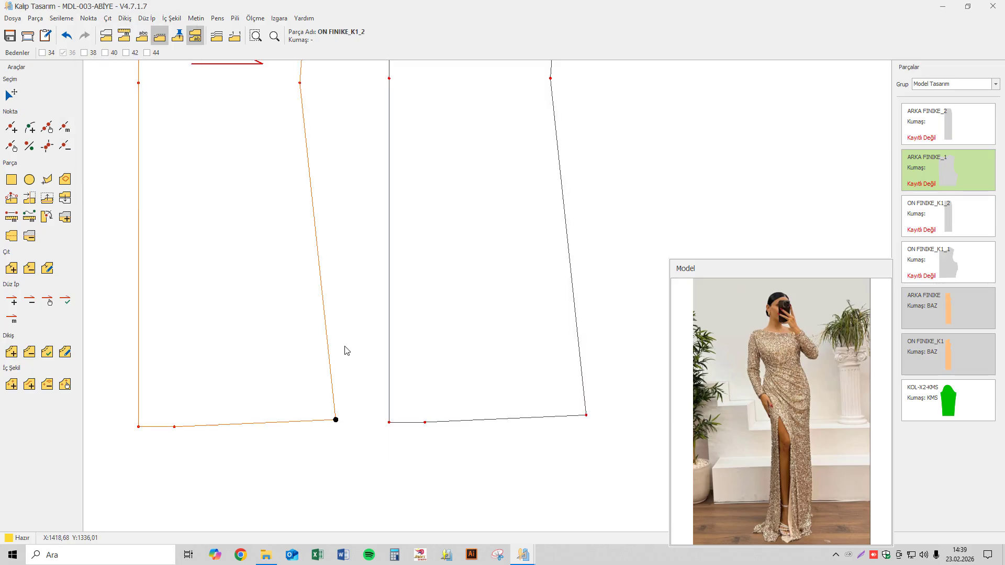
left_click(335, 420)
type("1")
key("Return")
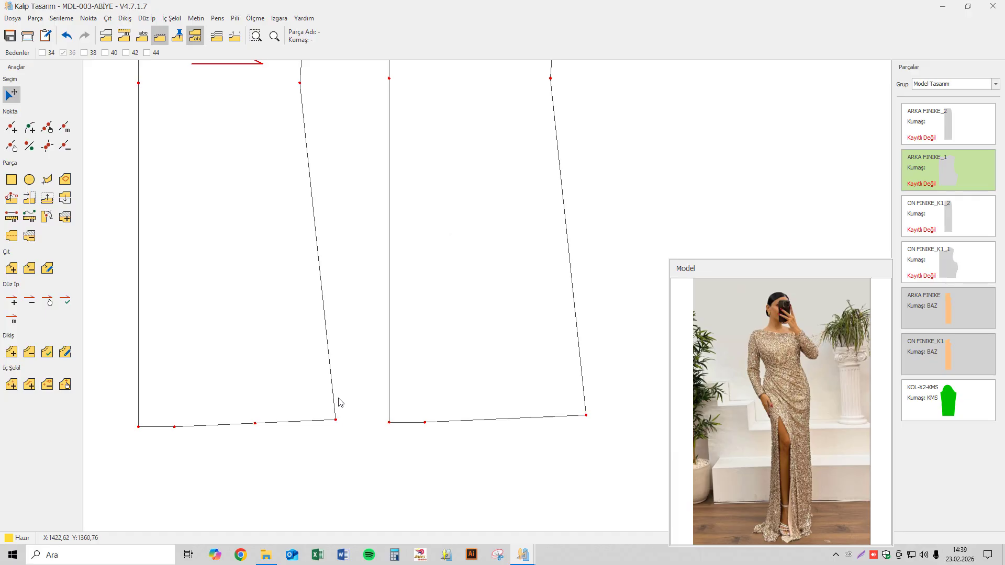
- Add one evenly spaced point on the back skirt's sloping hem section and convert both skirts' new hem points to curve points
left_click(87, 19)
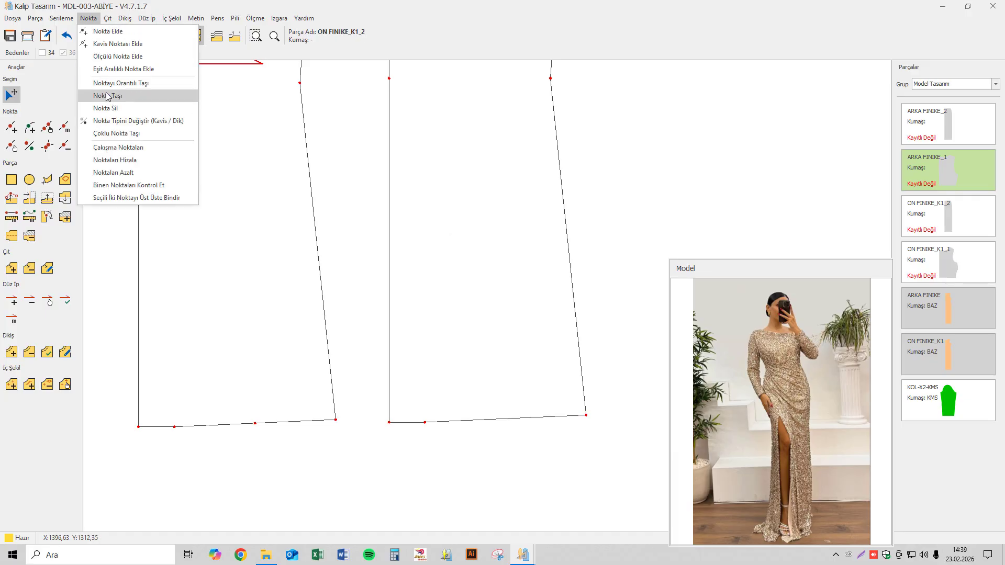
left_click(112, 69)
left_click(587, 415)
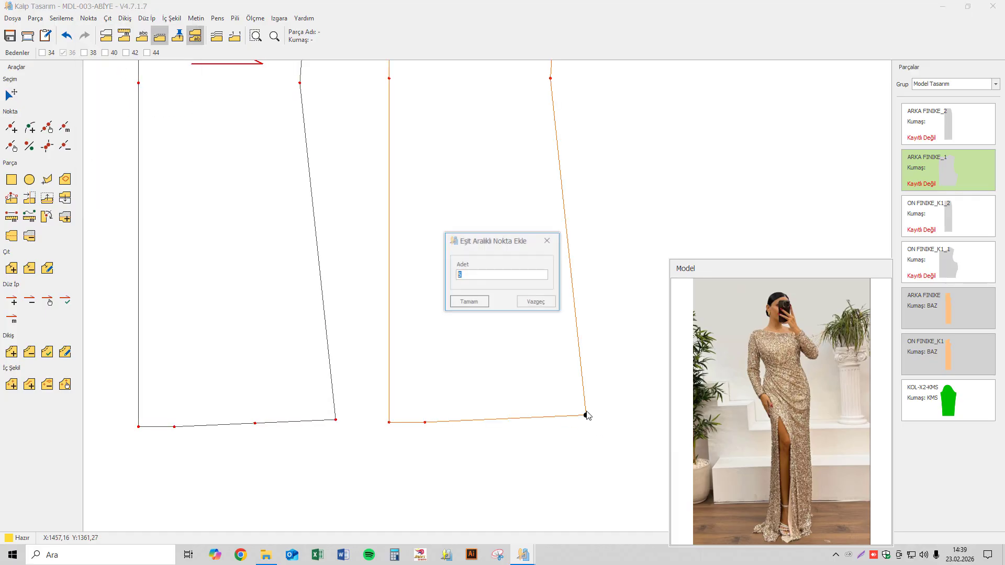
type("1")
key("Return")
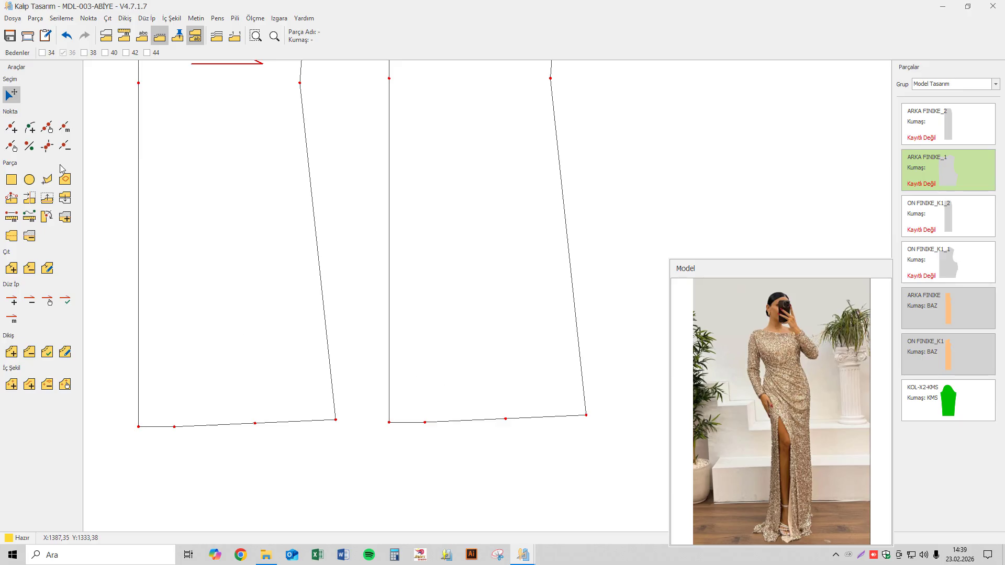
left_click(29, 146)
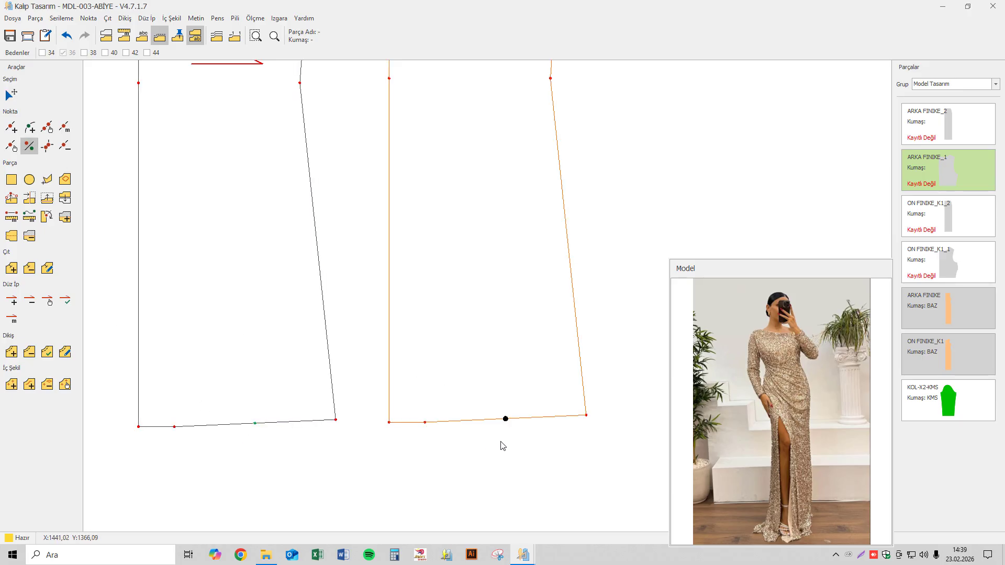
- Lower the front skirt's curve point on the hem by 0.25 cm to round the hemline
left_click(10, 147)
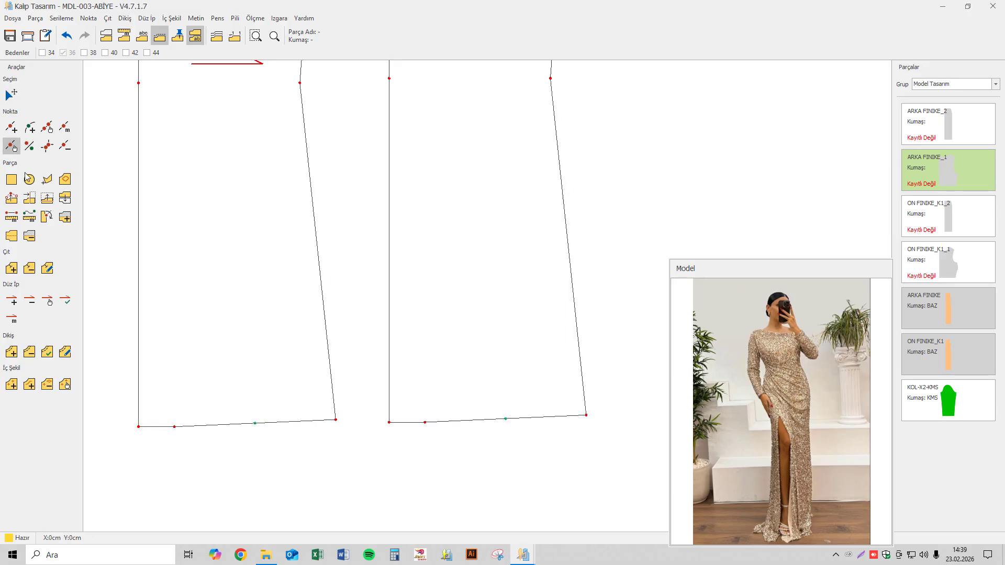
left_click(269, 440)
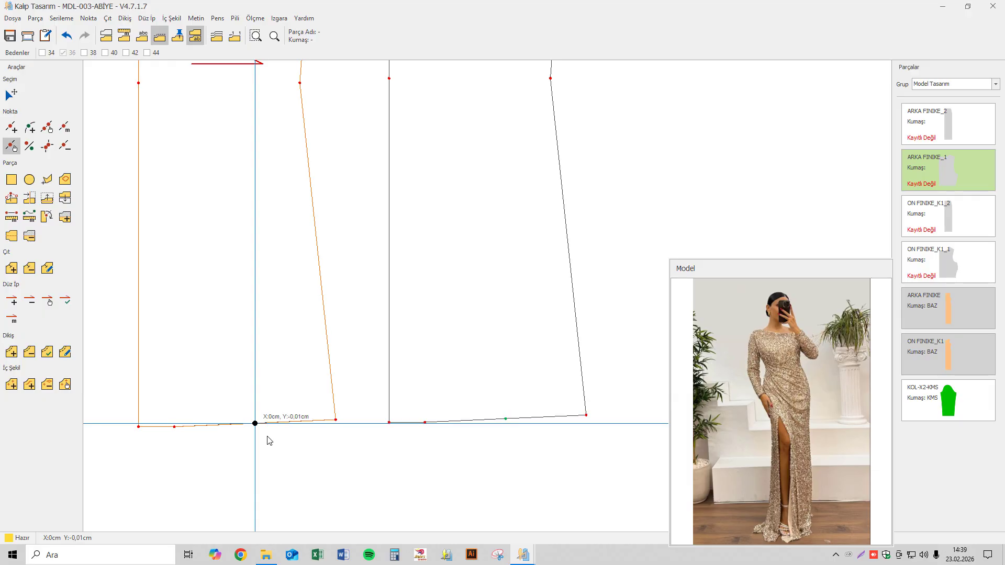
key("Down")
key("Down")
key("Down")
key("Down")
key("Down")
key("Down")
key("Down")
key("Down")
key("Down")
key("Down")
key("Down")
key("Down")
key("Down")
key("Down")
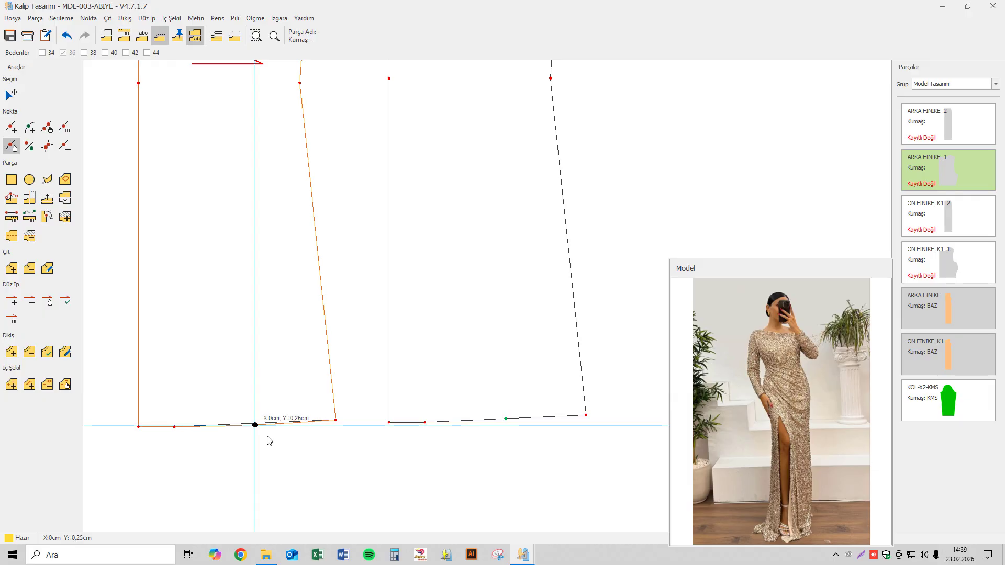
key("Return")
- Lower the back skirt's curve point on the hem by about 0.2 cm to round the hemline
left_click(494, 399)
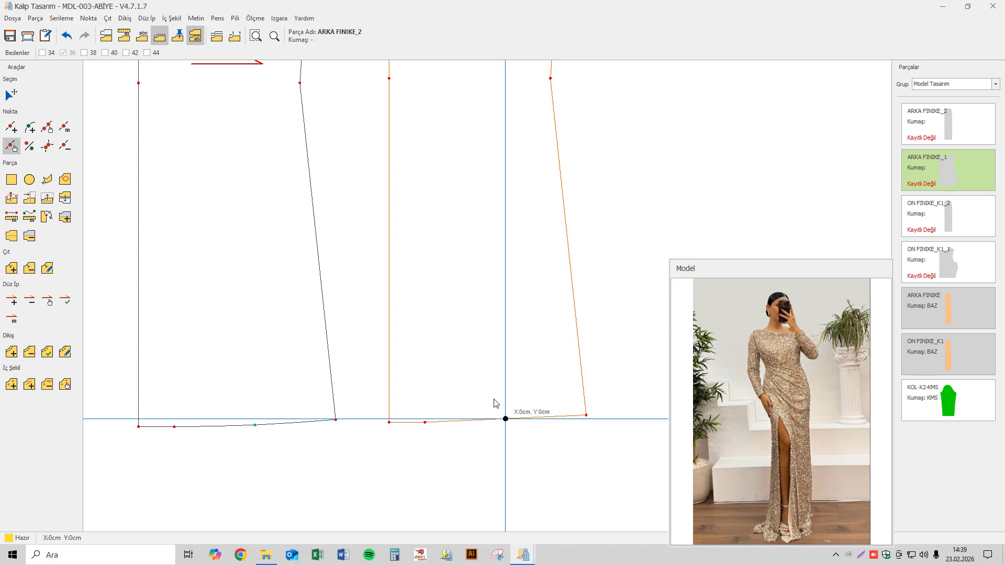
key("Down")
key("Down")
key("Down")
key("Down")
key("Down")
key("Down")
key("Down")
key("Down")
key("Down")
key("Down")
key("Down")
key("Down")
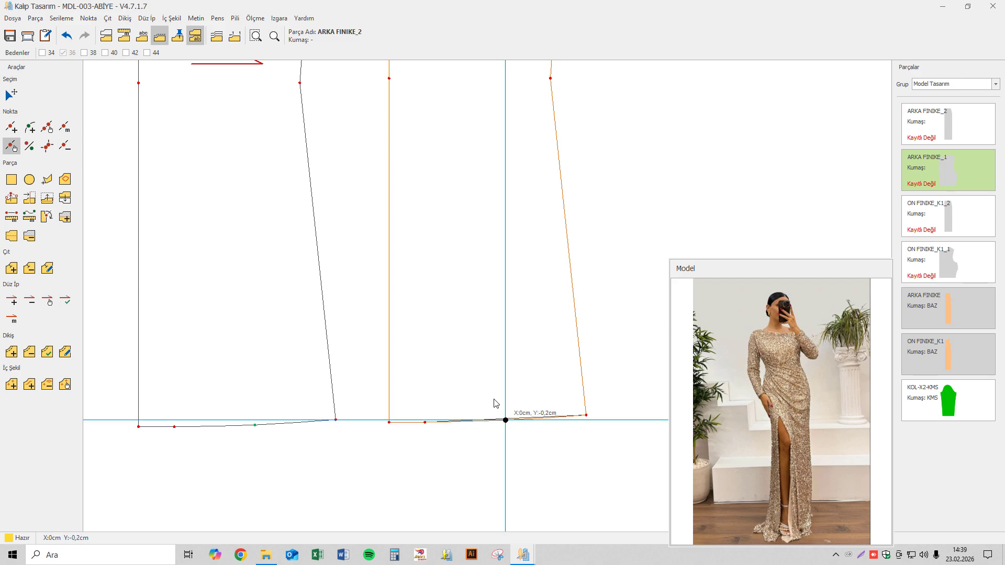
key("Down")
key("Down")
key("Down")
key("Return")
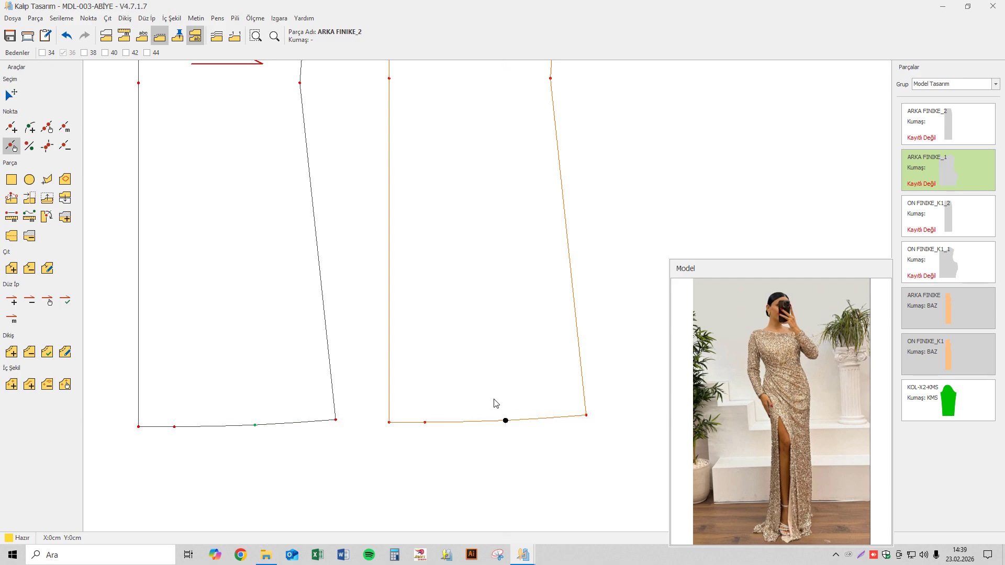
- Save the model and place the back skirt directly beneath the back bodice
left_click(12, 97)
scroll(353, 260, "down", 6)
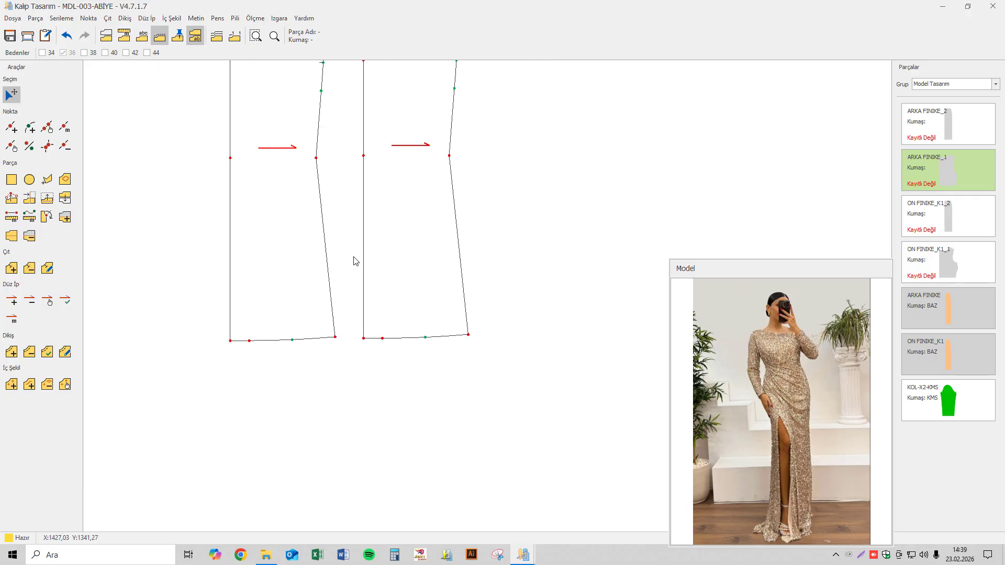
left_click(9, 36)
left_click_drag(376, 340, 531, 327)
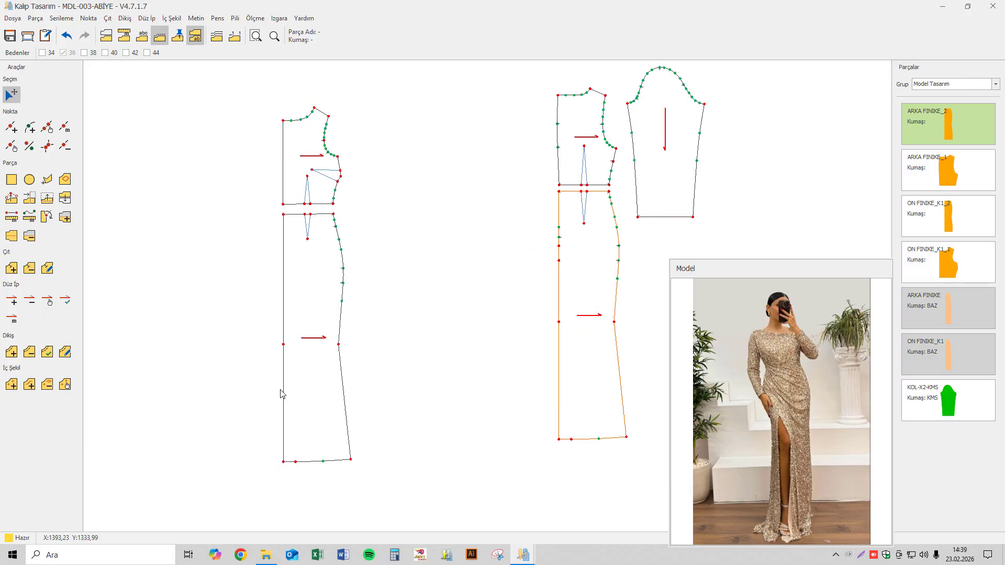
- Unfold the front skirt symmetrically along its centre front line, from the hem corner to the waist point
scroll(288, 395, "up", 4)
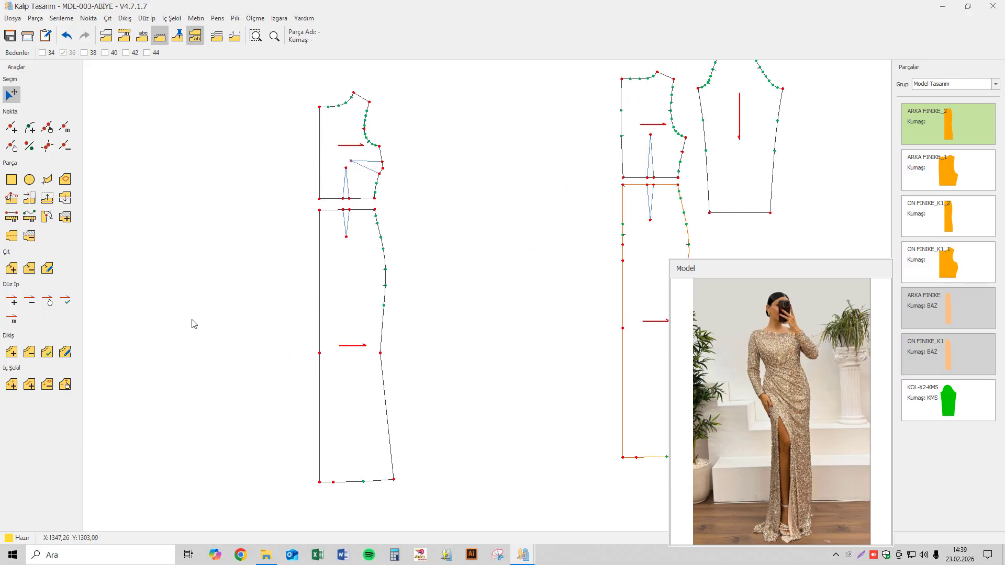
left_click(65, 218)
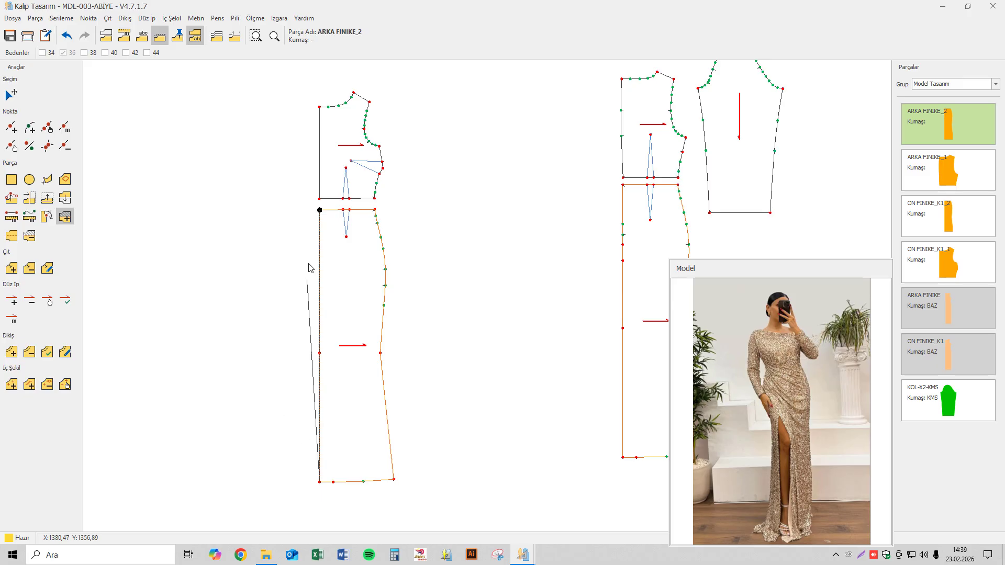
left_click(319, 210)
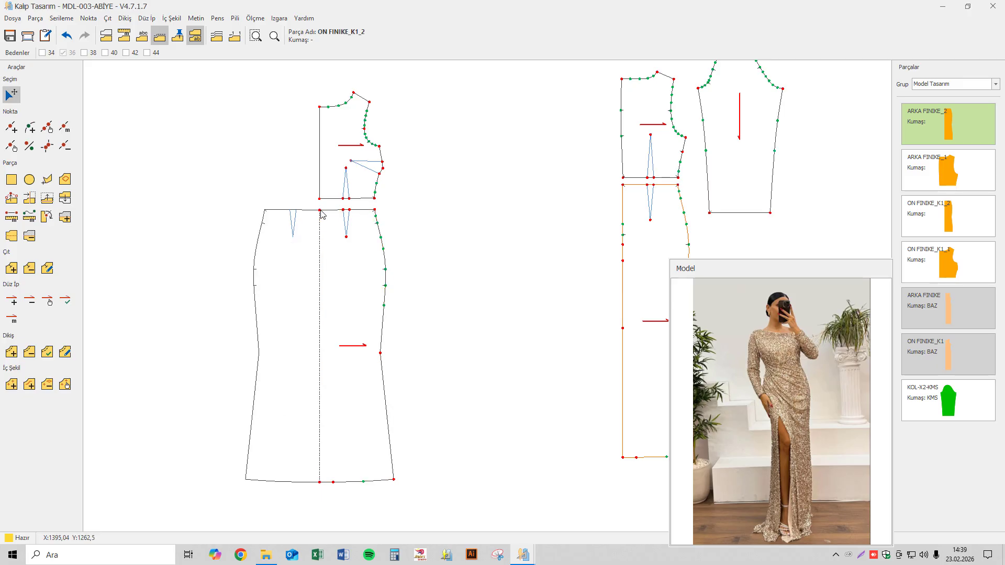
- Measure the waist dart's opening on the front skirt between its two waistline points
scroll(331, 217, "up", 4)
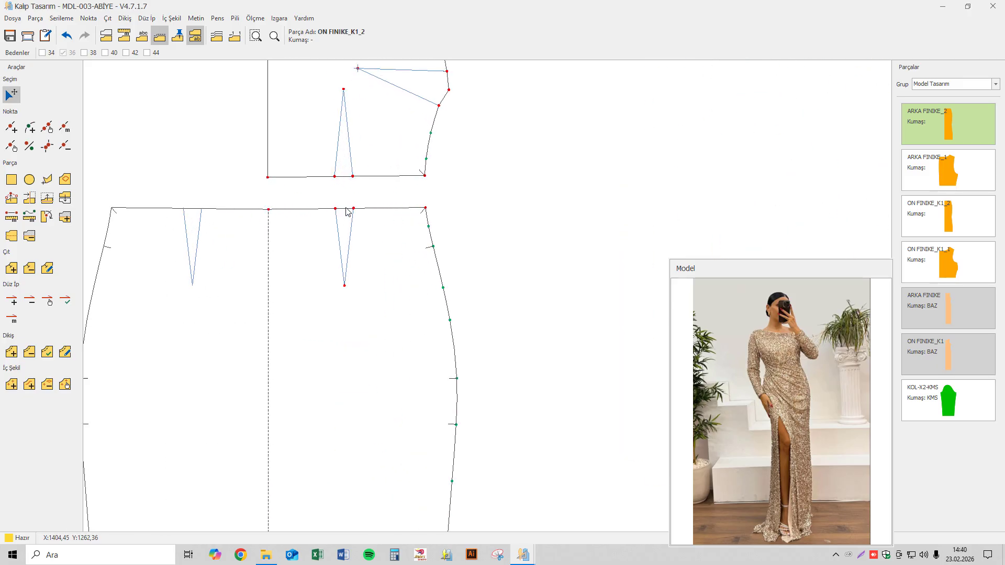
left_click(11, 217)
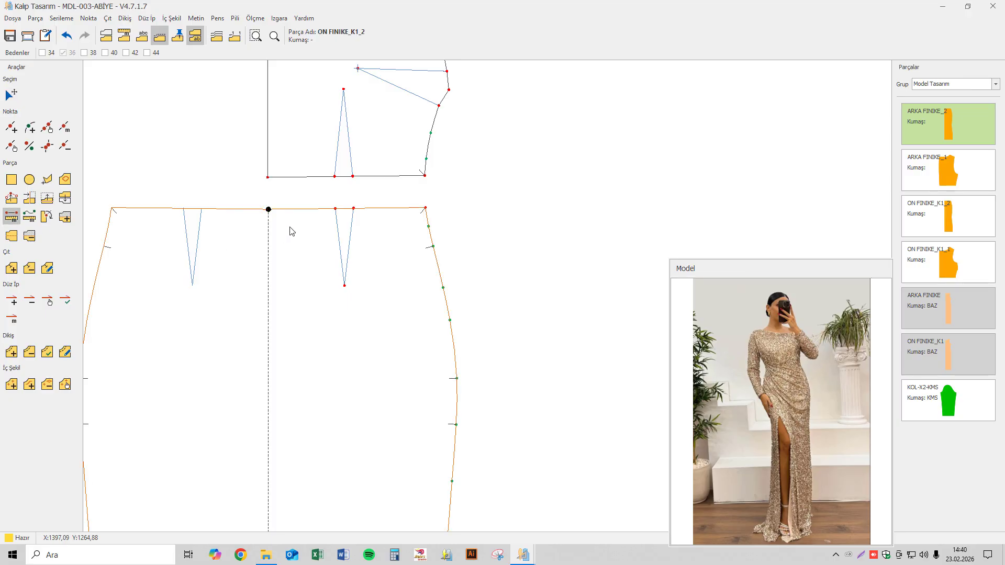
left_click(336, 209)
left_click(476, 287)
left_click(353, 208)
left_click(490, 298)
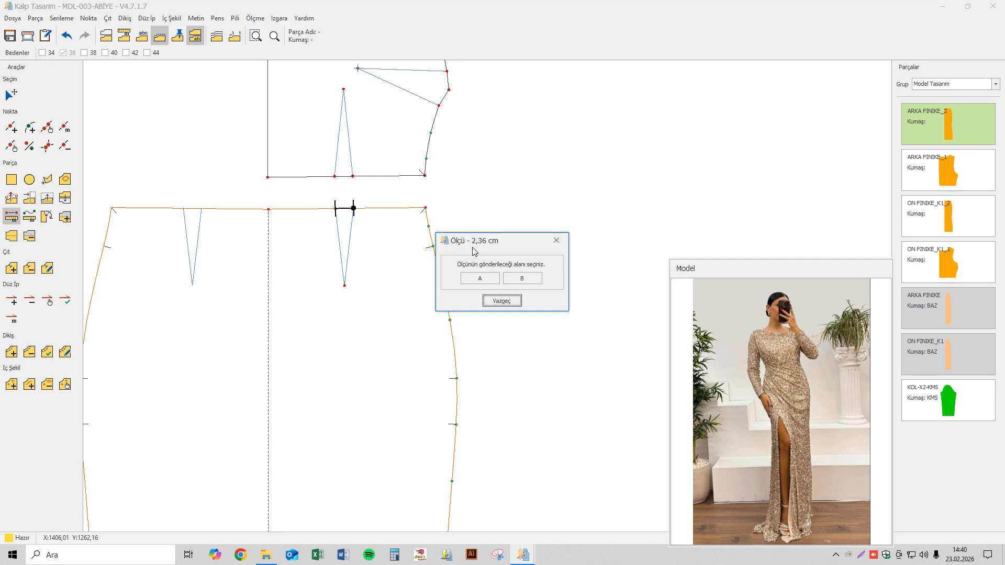
left_click(501, 301)
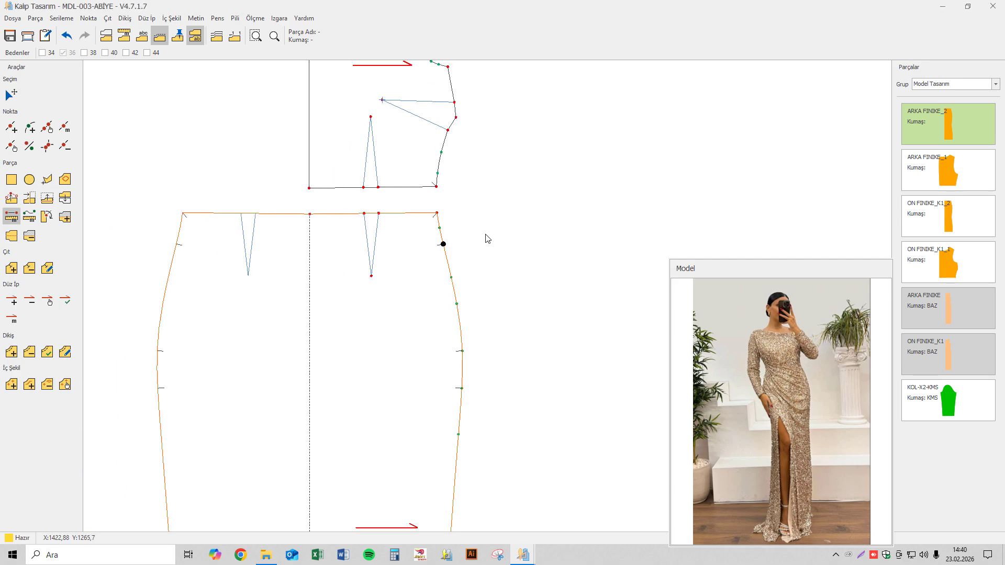
- Shift the front skirt's side waist corner 2.37 cm inward and 0.08 cm up proportionally, between the centre waist point and the hip notch
left_click(11, 197)
left_click(308, 231)
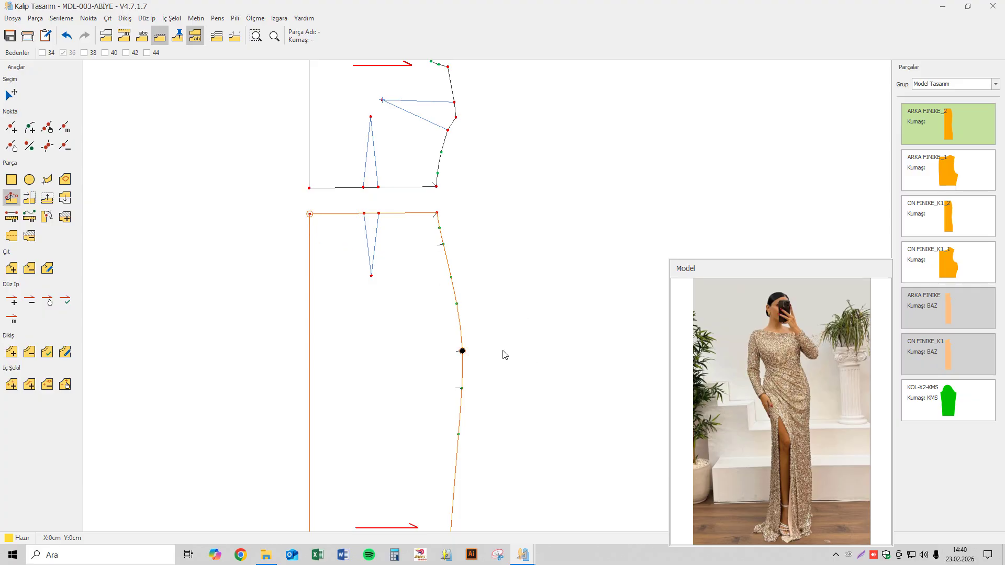
left_click(464, 211)
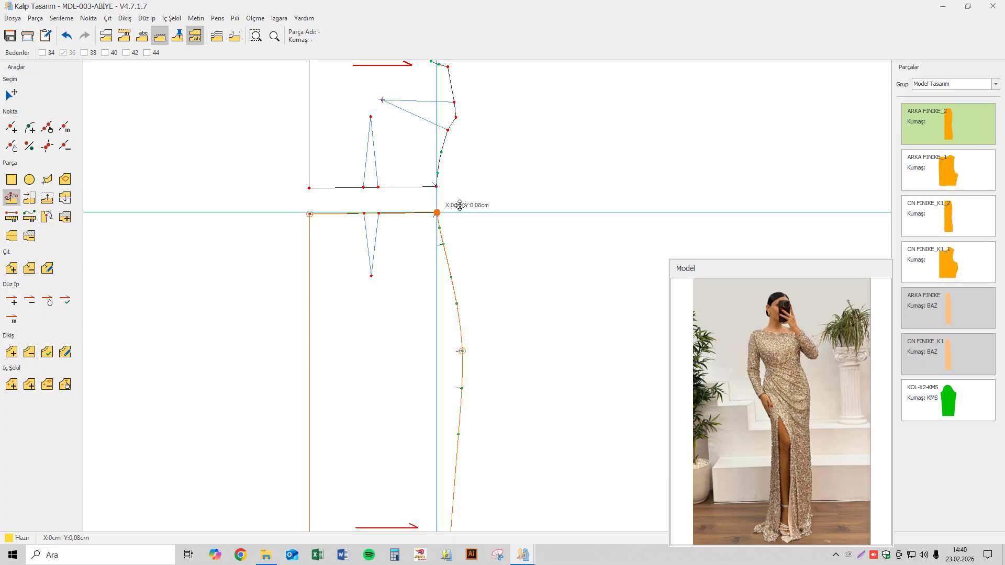
key("Left")
key("Left")
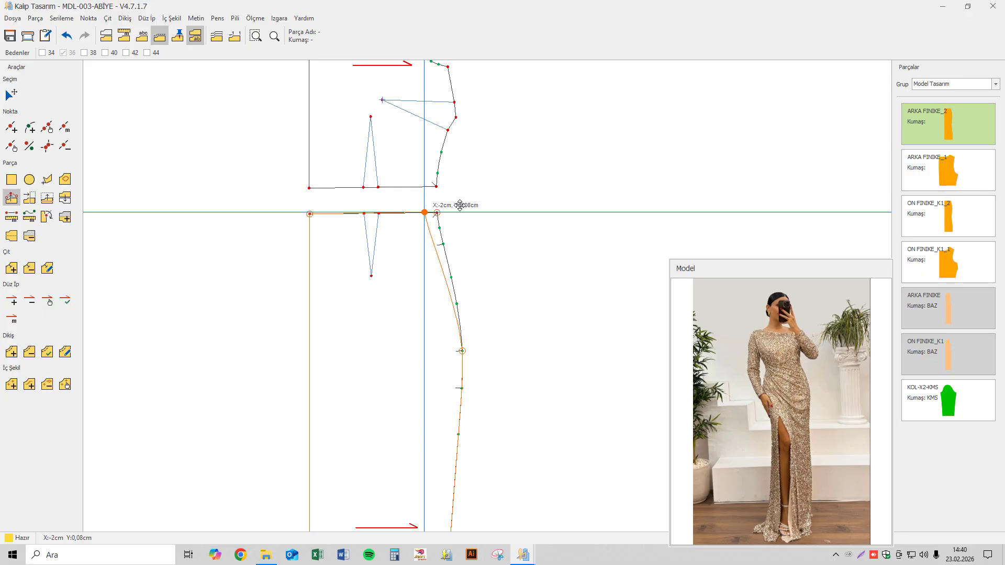
key("Left")
key("Left")
key("Left")
key("Left")
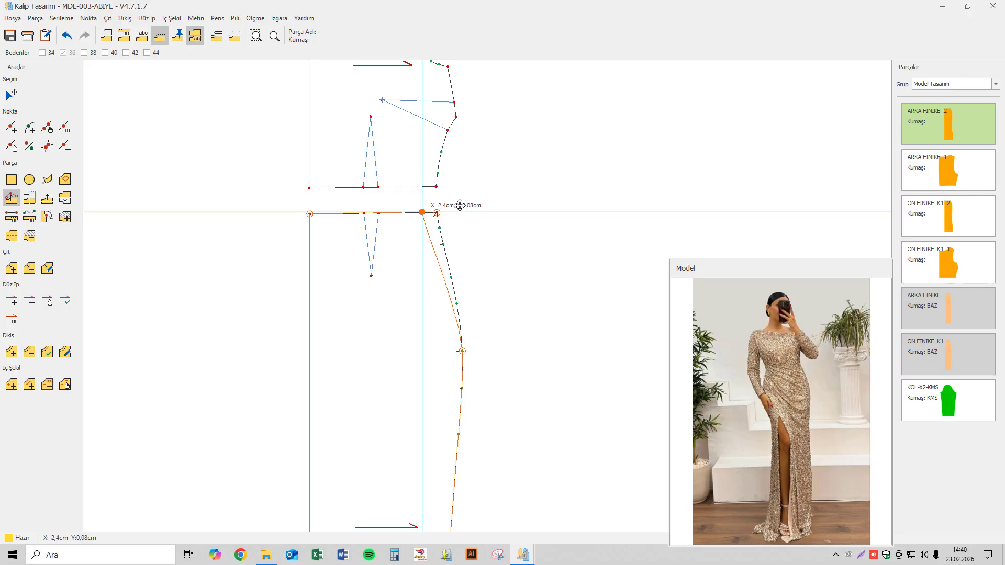
key("Right")
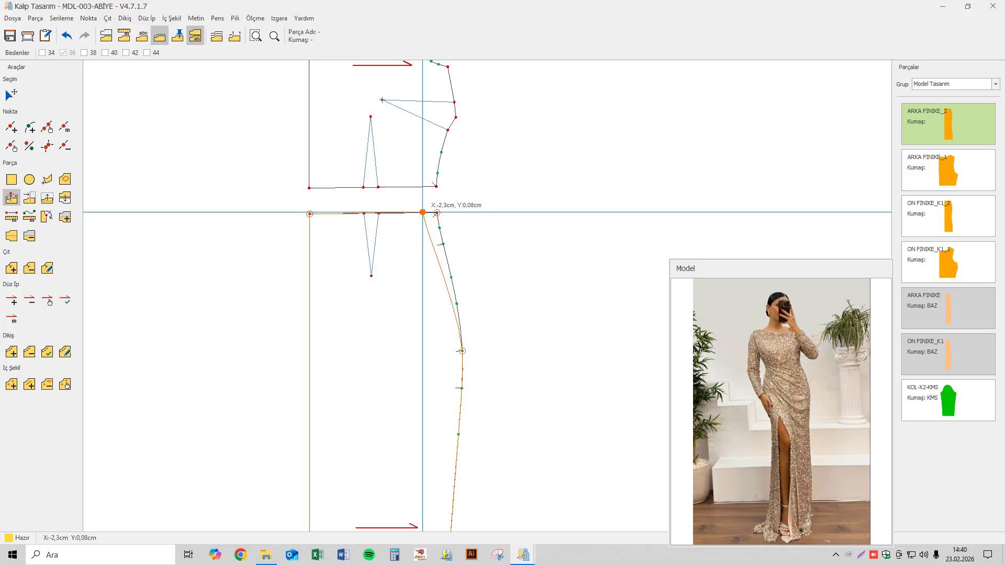
key("Left")
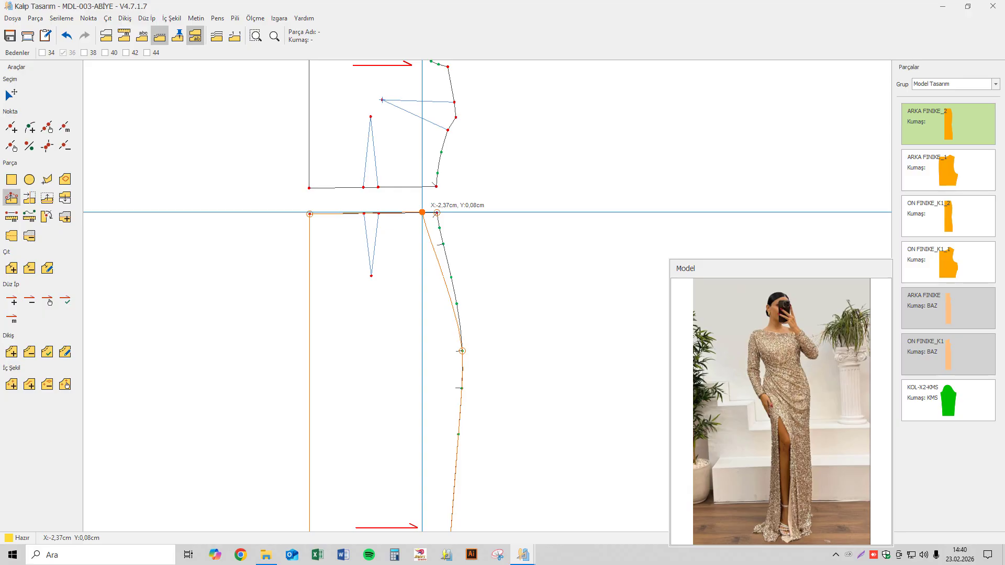
key("Return")
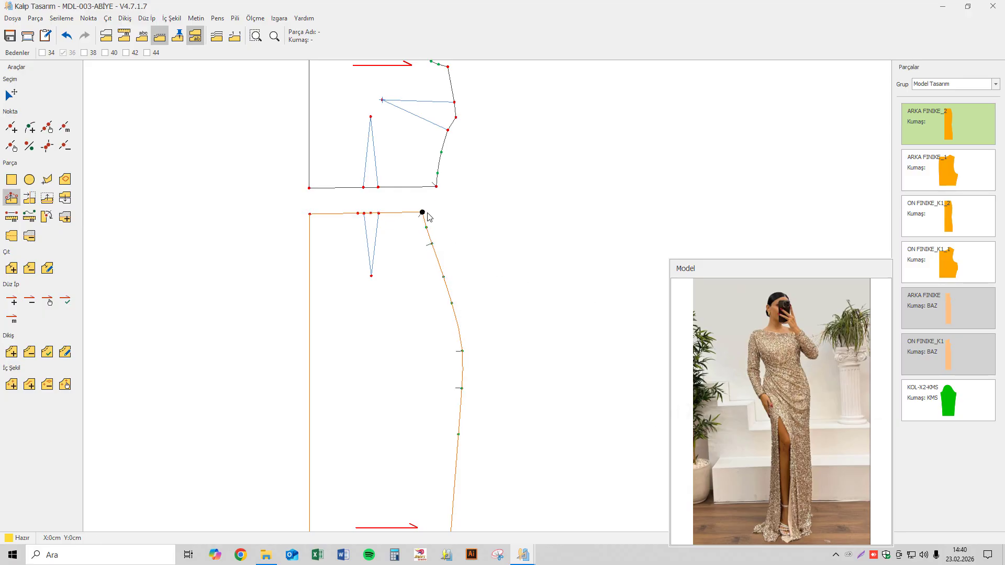
- Nudge the front skirt's side seam curve point above the hip notch slightly outward proportionally, between the waist corner and that notch
left_click(471, 344)
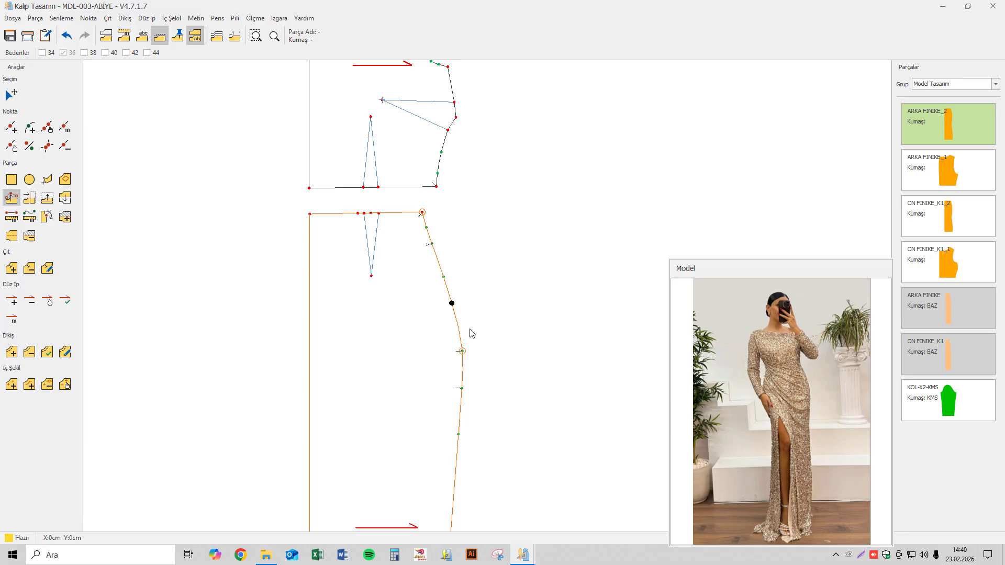
left_click(451, 304)
key("Right")
key("Right")
key("Right")
key("Return")
- Remove the front skirt's extra side seam notches above and below the hip notch
left_click(29, 268)
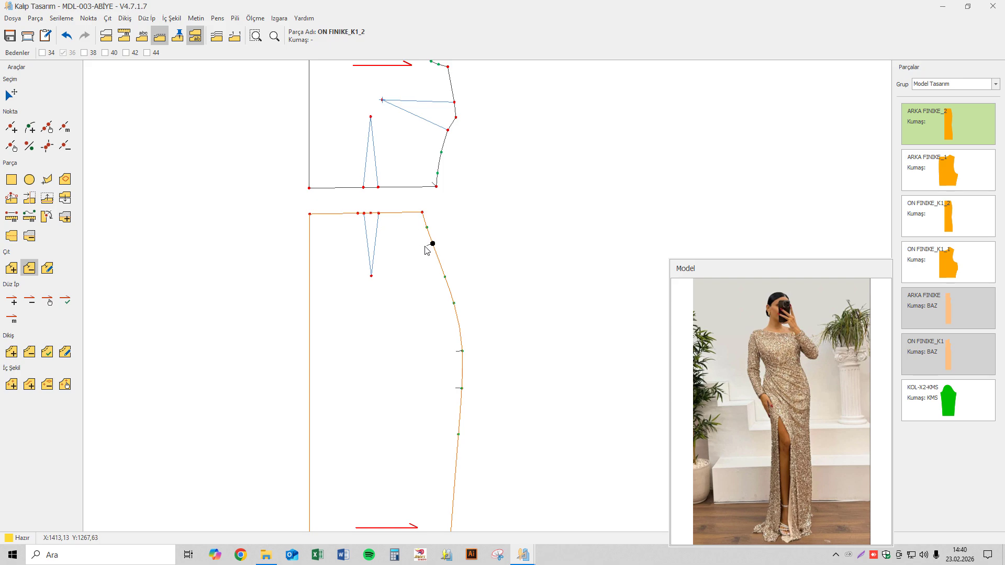
scroll(480, 354, "down", 2)
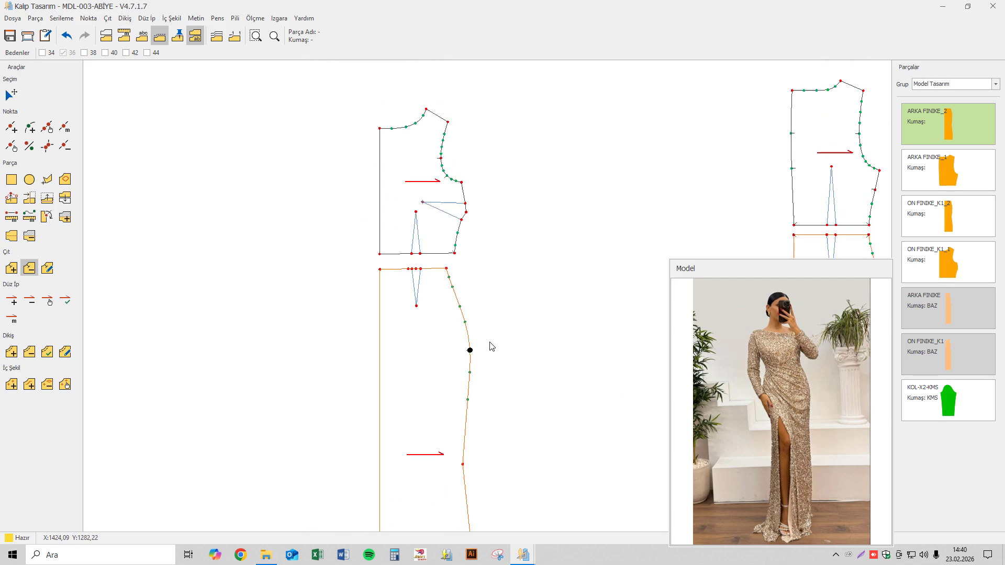
middle_click_drag(517, 338, 219, 316)
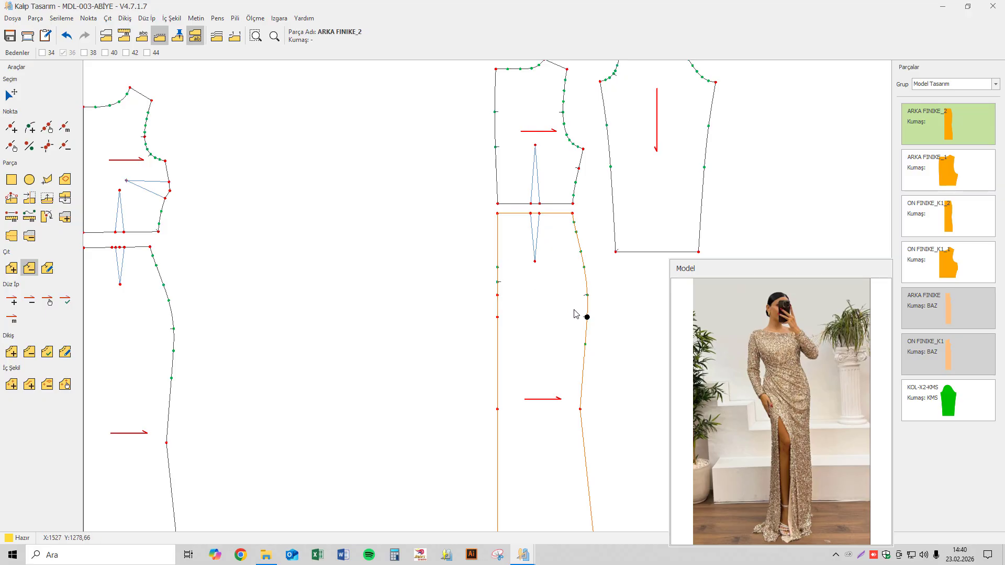
middle_click_drag(475, 316, 618, 283)
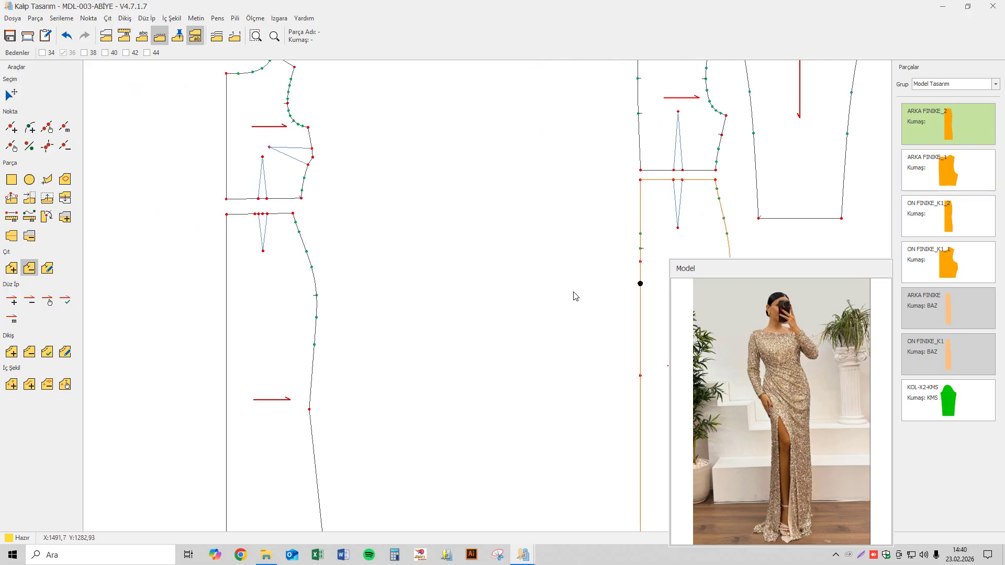
- Delete the waist dart's internal shape from the front skirt
left_click(12, 96)
middle_click_drag(236, 273, 340, 225)
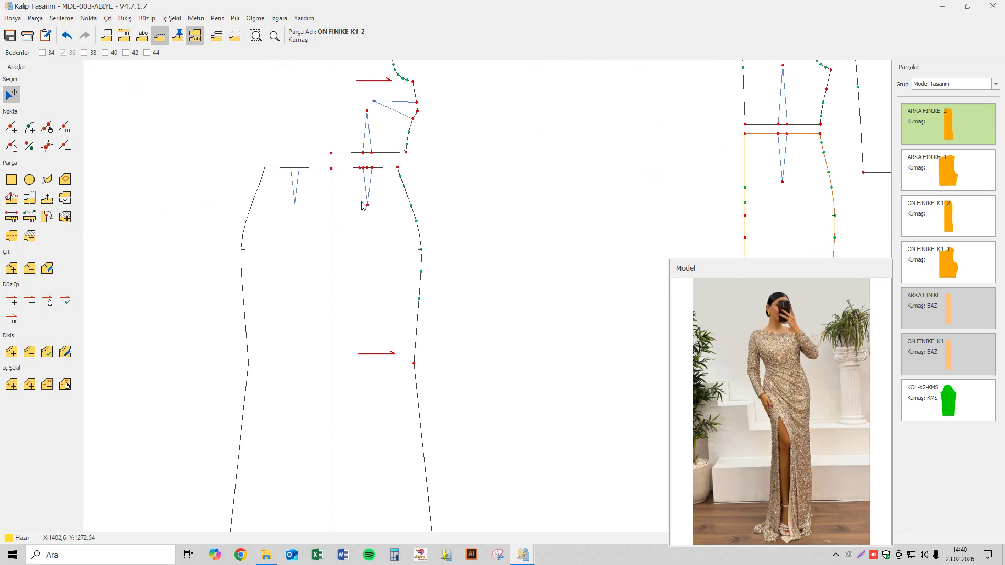
scroll(353, 182, "up", 1)
left_click(47, 385)
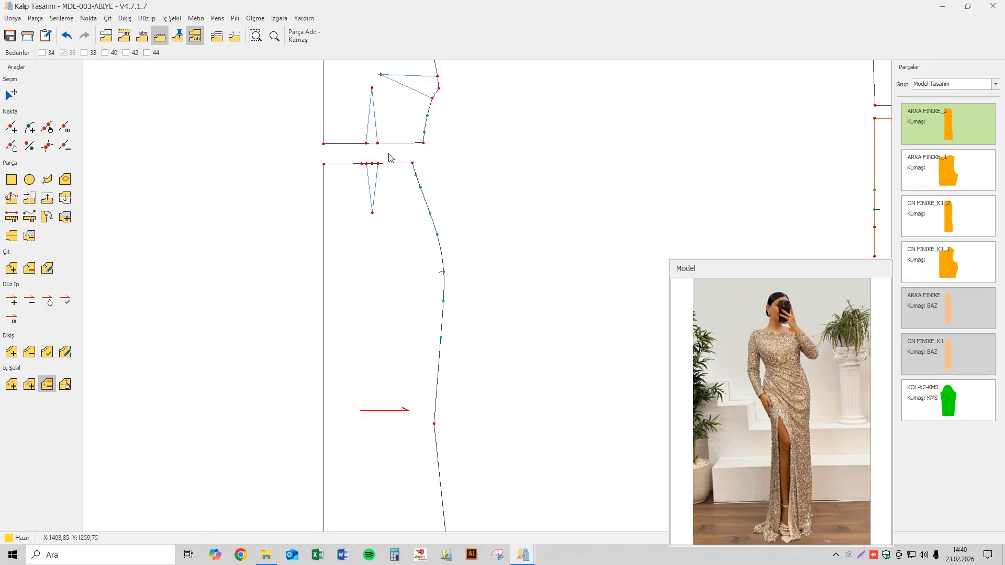
left_click(371, 188)
- Delete the three leftover dart points from the front skirt's waistline, leaving only the centre and side corner points
left_click(65, 146)
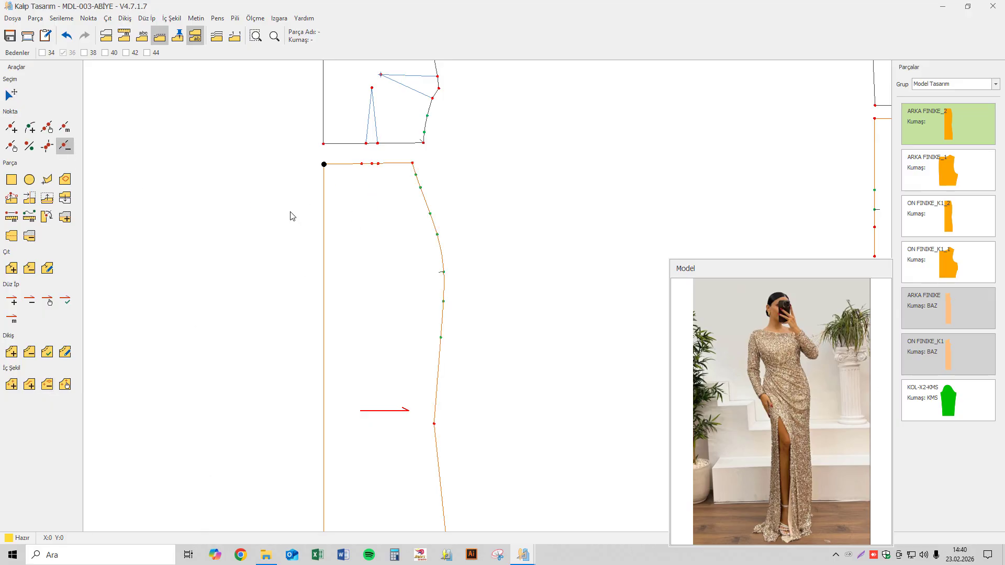
left_click(362, 166)
left_click(378, 164)
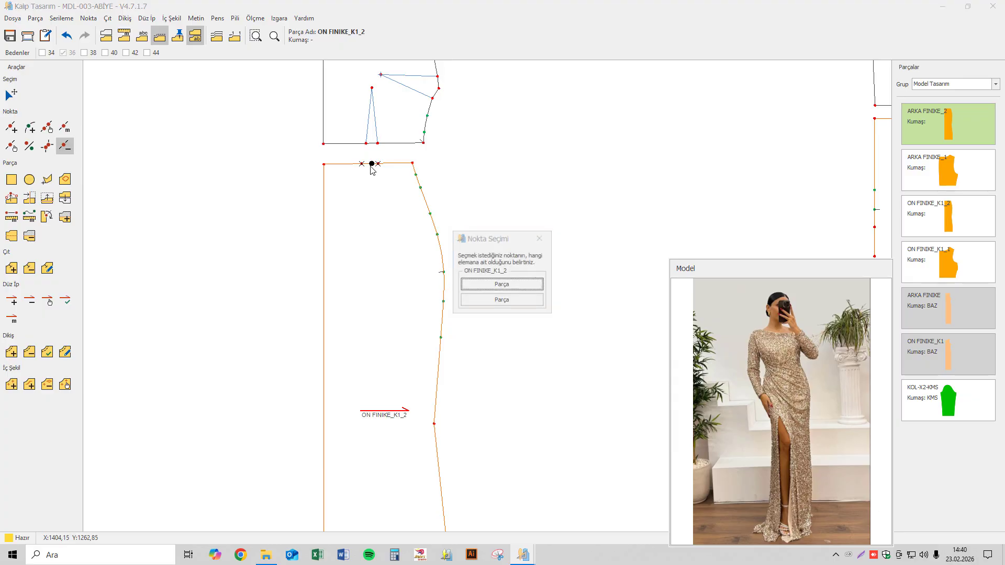
left_click(501, 284)
left_click(349, 161)
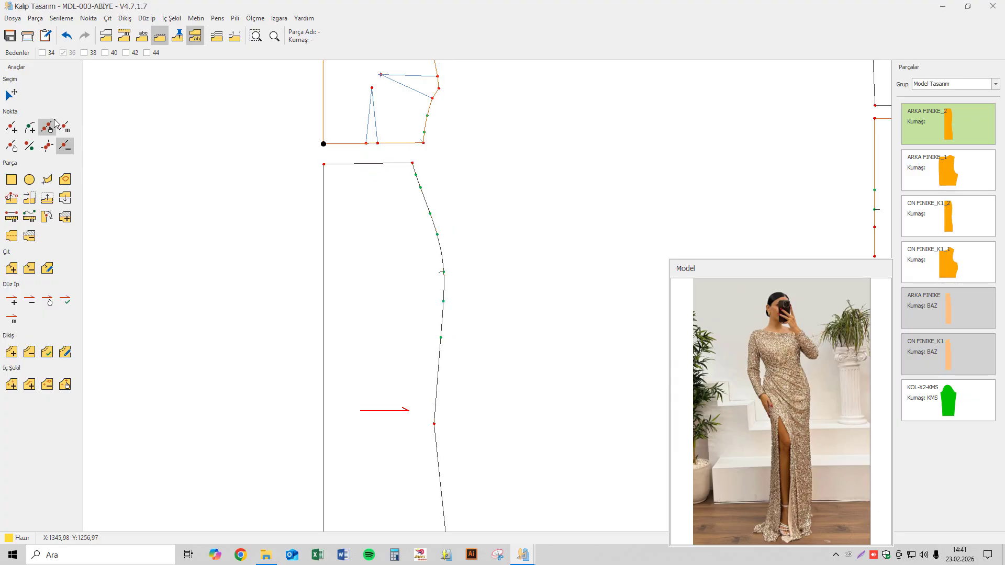
left_click(11, 95)
- Convert the symmetrically folded front skirt into one full open piece without the centre fold line
scroll(383, 188, "down", 2)
scroll(383, 187, "down", 1)
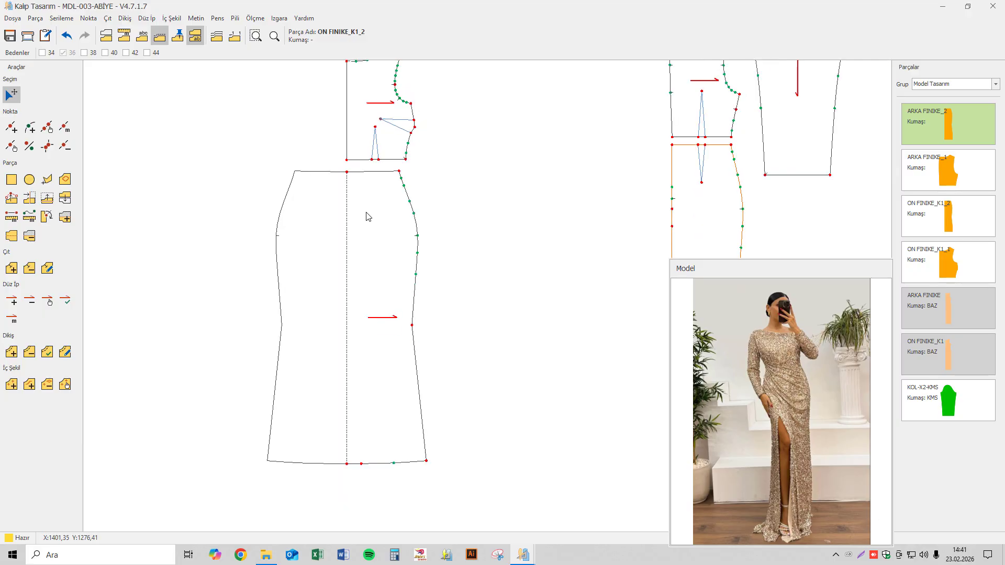
left_click(375, 192)
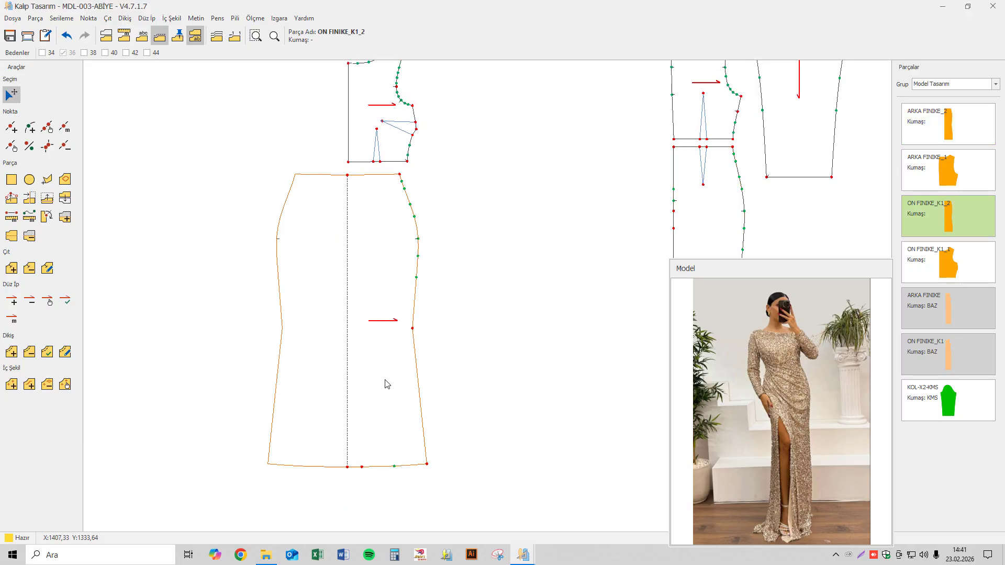
left_click_drag(391, 335, 389, 335)
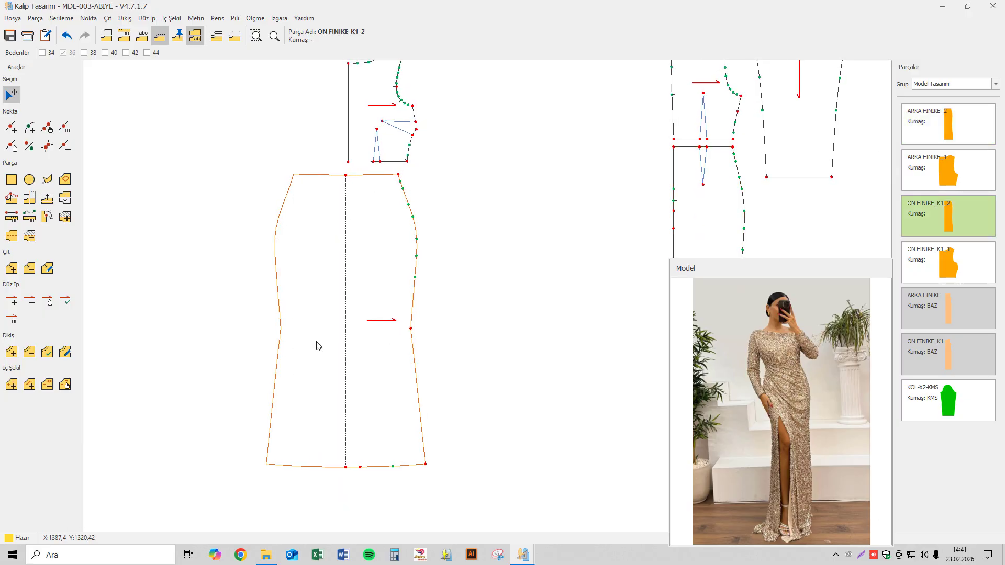
left_click(12, 236)
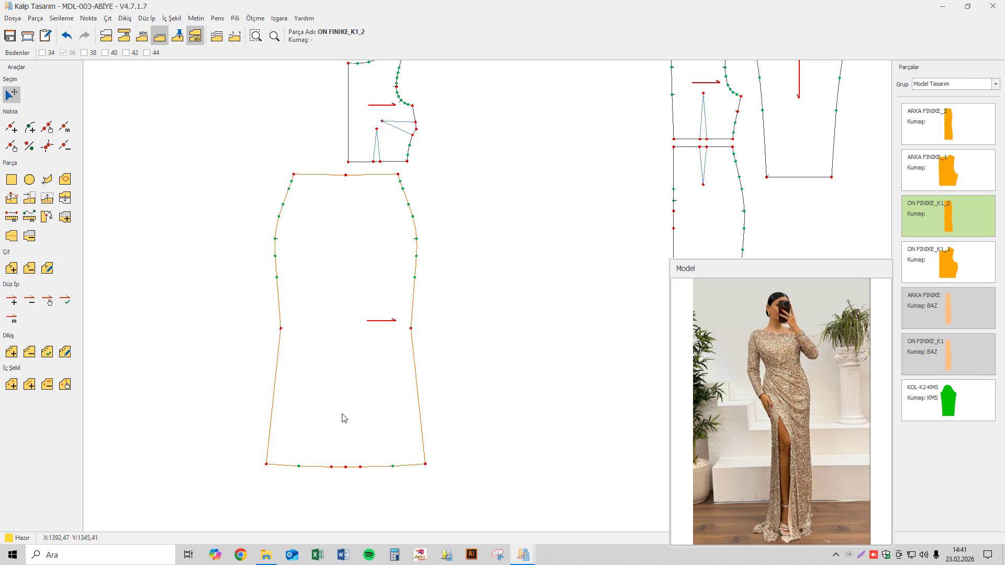
- Display the edge measurements and add a point on the front skirt's waistline 9 cm from the mirrored half's side corner
key("m")
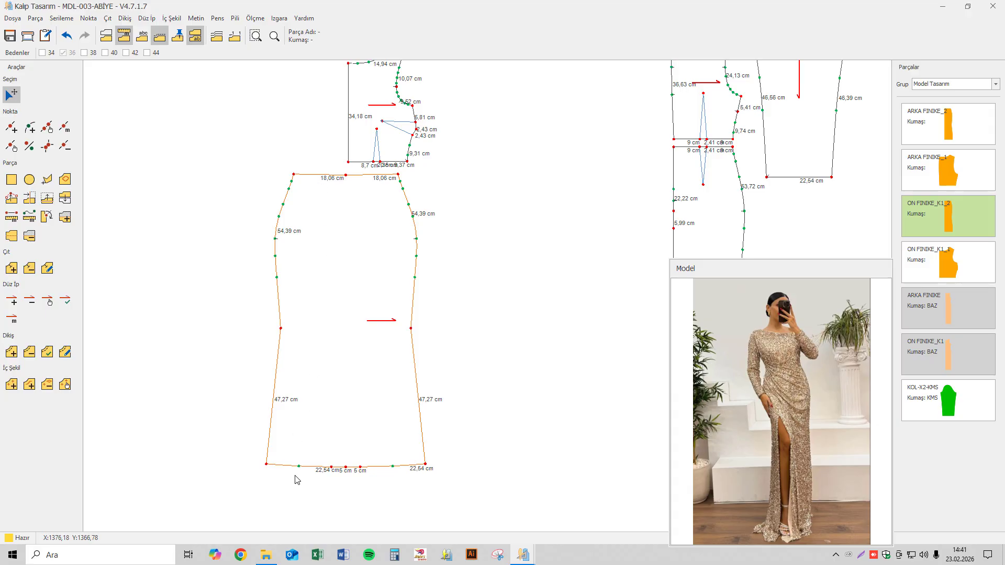
left_click(66, 128)
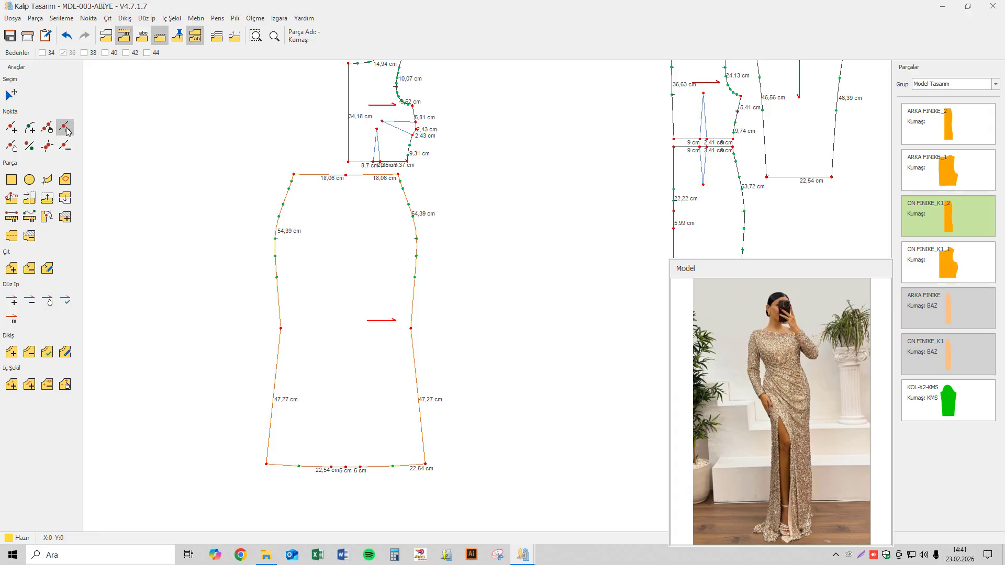
left_click(292, 167)
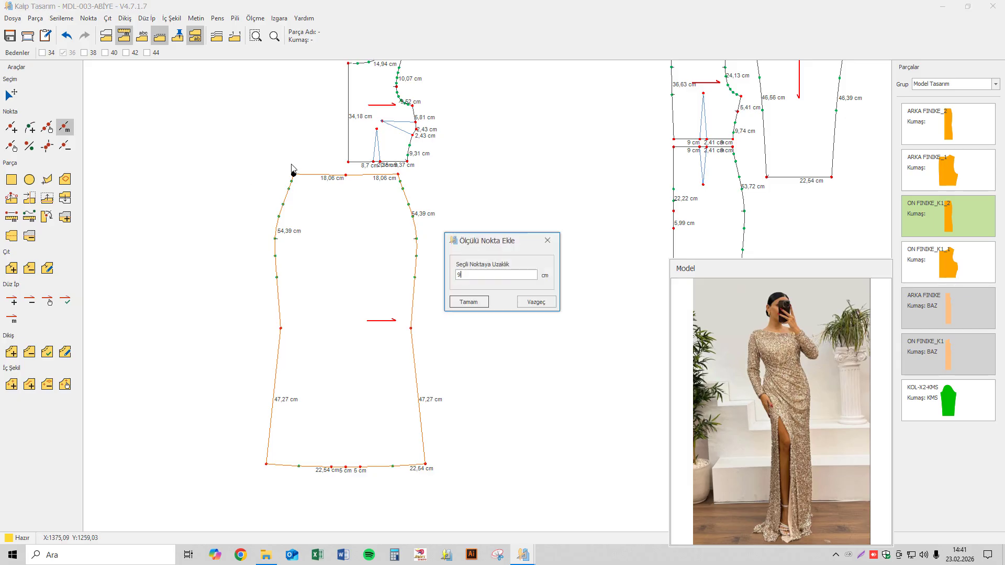
key("Return")
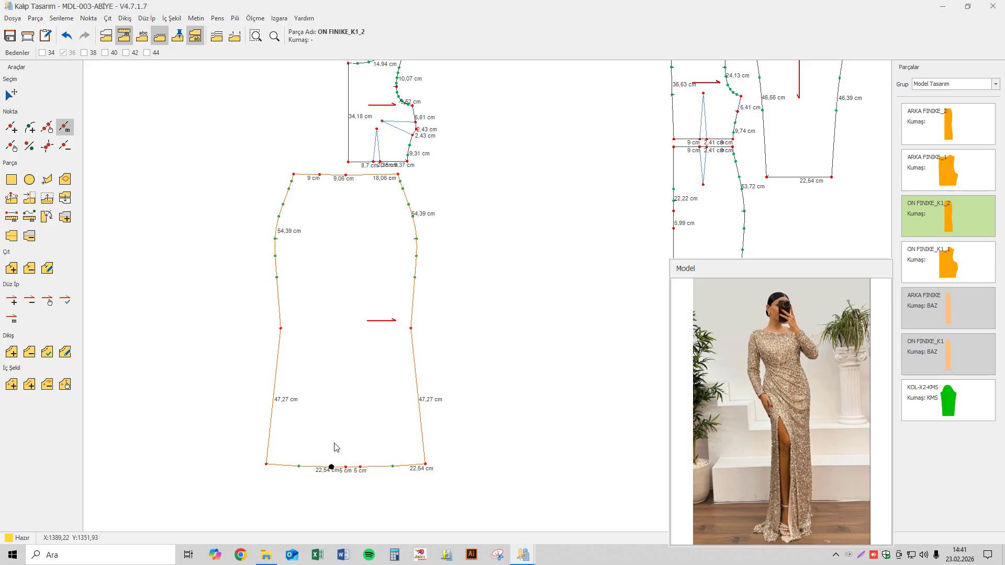
left_click(11, 95)
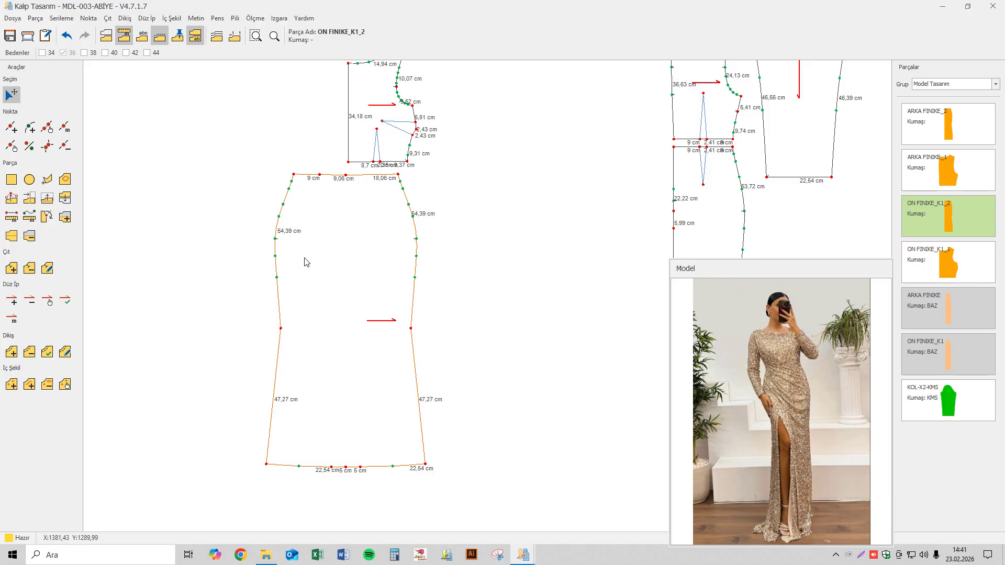
- Draw a straight vertical internal line from the 9 cm waistline point down past the front skirt's hem
left_click(31, 386)
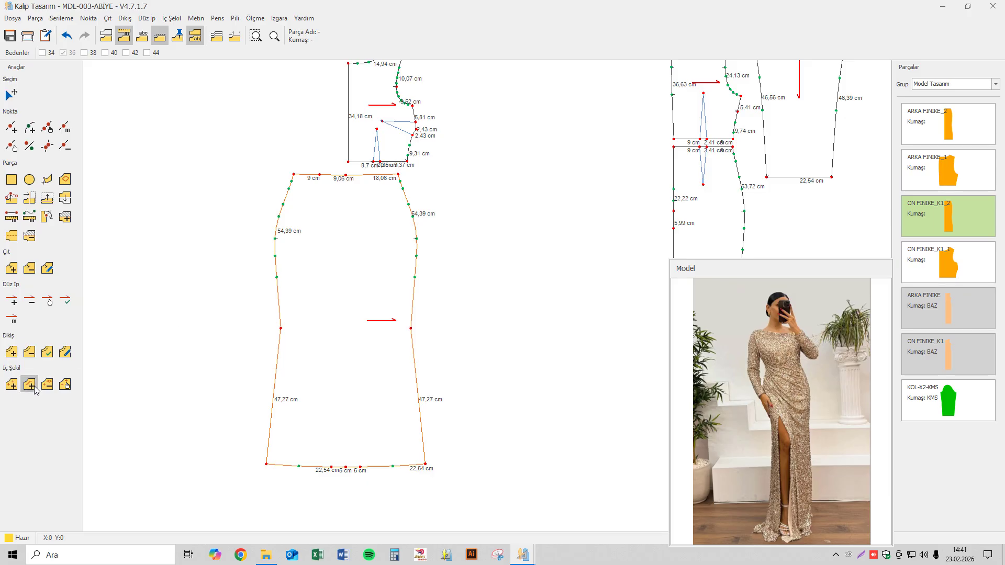
left_click(320, 175)
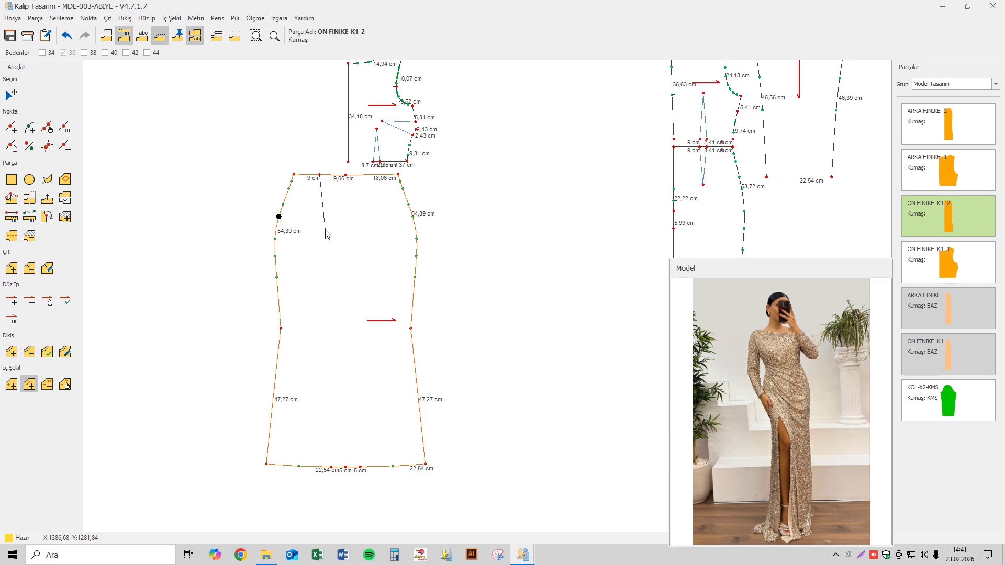
left_click(319, 404)
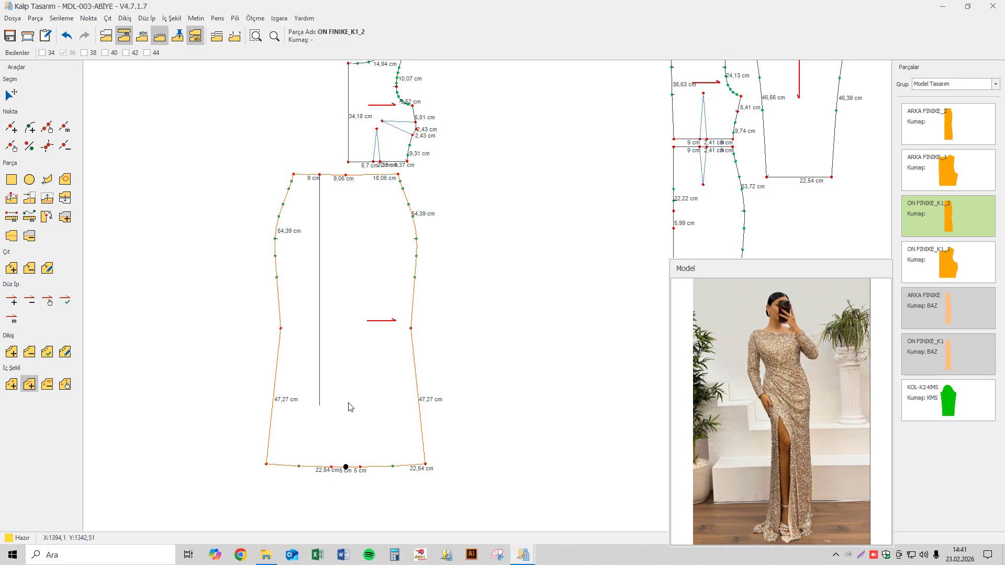
left_click(338, 471)
right_click(339, 475)
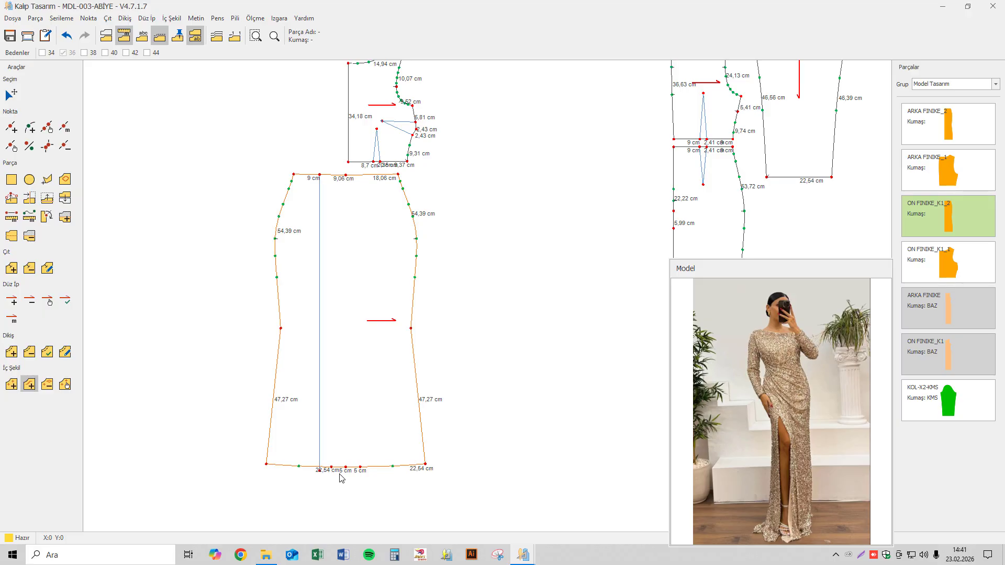
- Cut the front skirt along the vertical internal line and move the narrow and wide panels apart
left_click(38, 19)
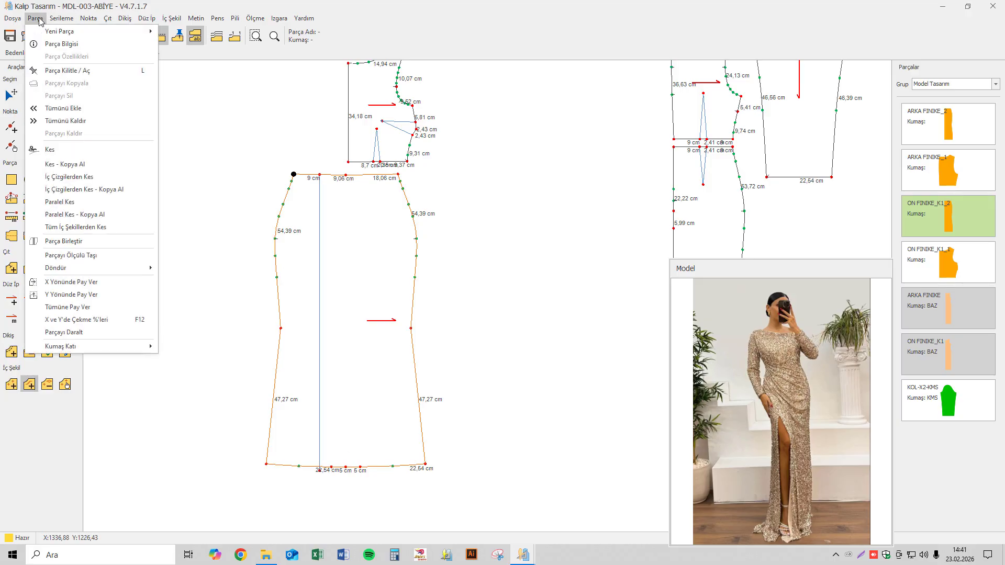
left_click(73, 177)
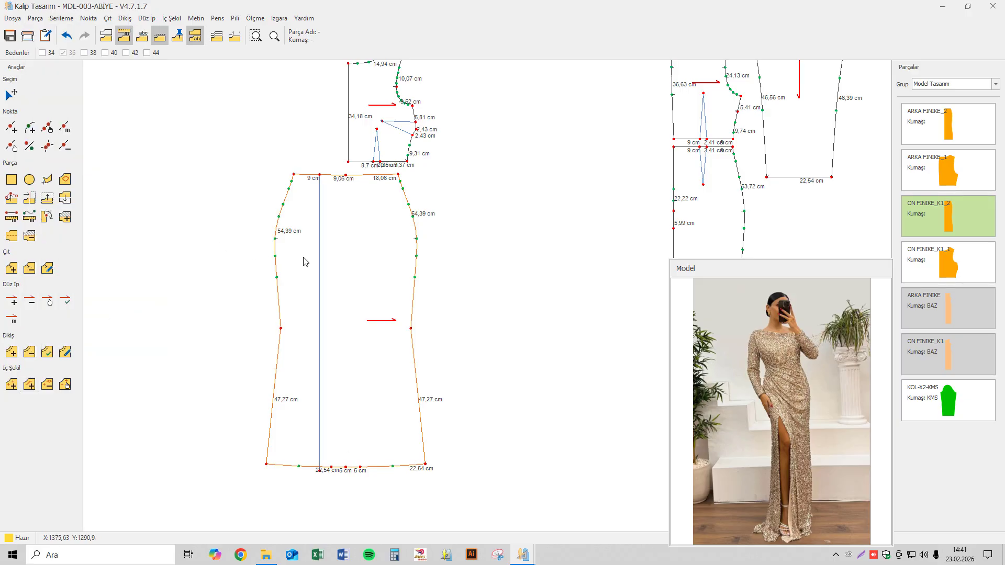
left_click_drag(304, 263, 284, 259)
left_click_drag(345, 274, 357, 276)
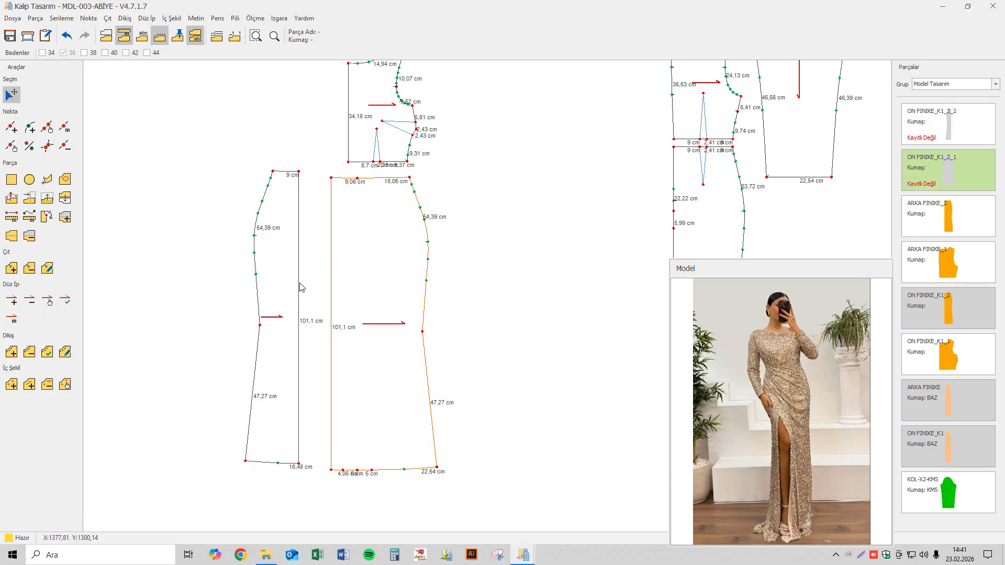
- Add a slit point 60 cm above the hem on both cut edges, using -60 for the narrow panel and 60 for the wide panel
left_click(65, 127)
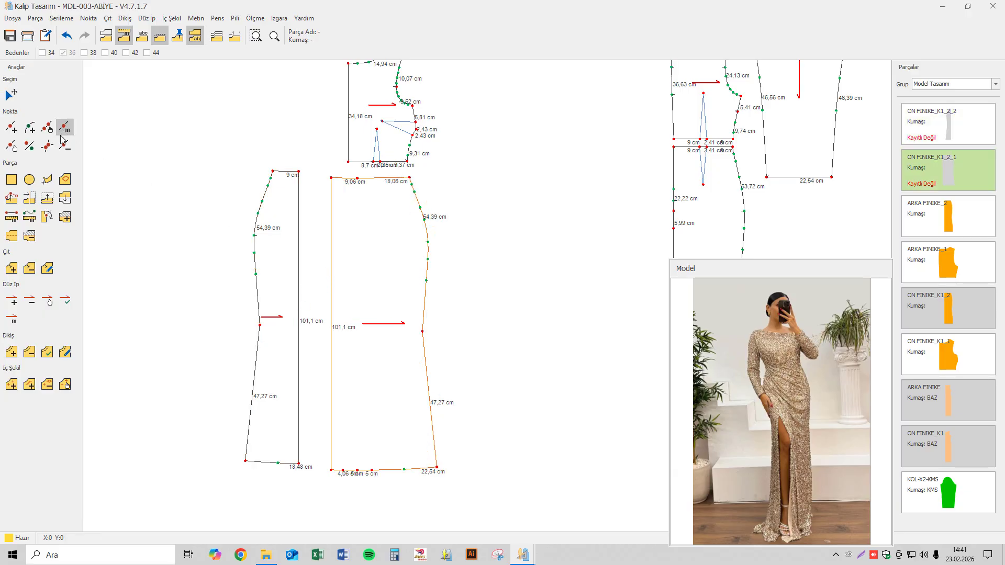
left_click(299, 469)
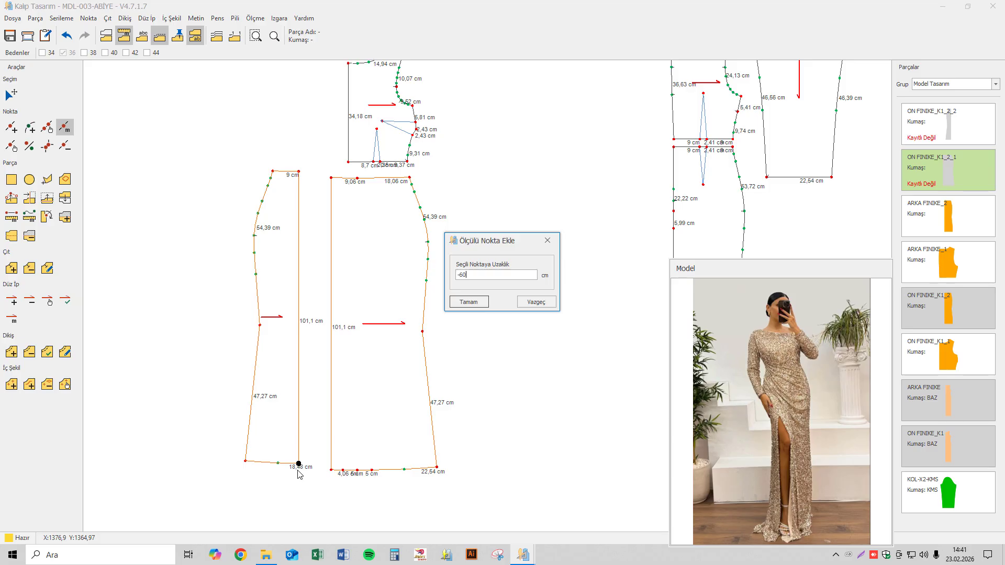
type("-60")
key("Return")
left_click(331, 470)
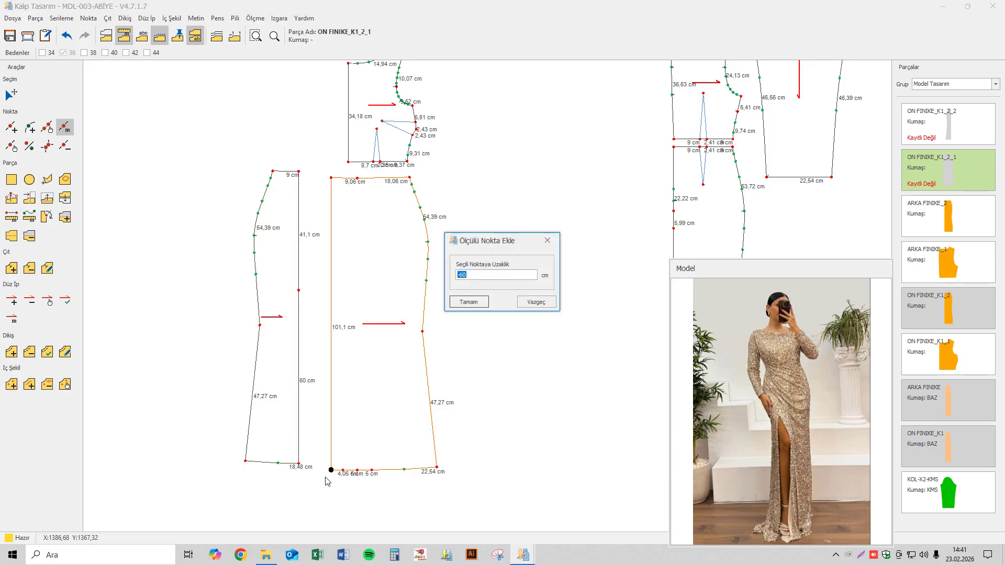
type("60")
key("Return")
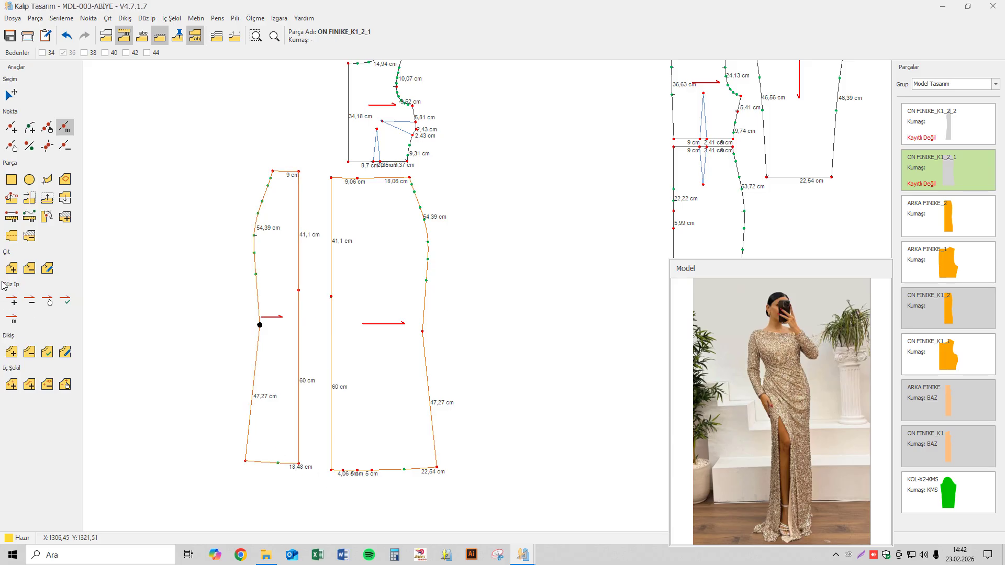
- Add notches at the 60 cm slit points on the cut edges of both front skirt panels
left_click(12, 268)
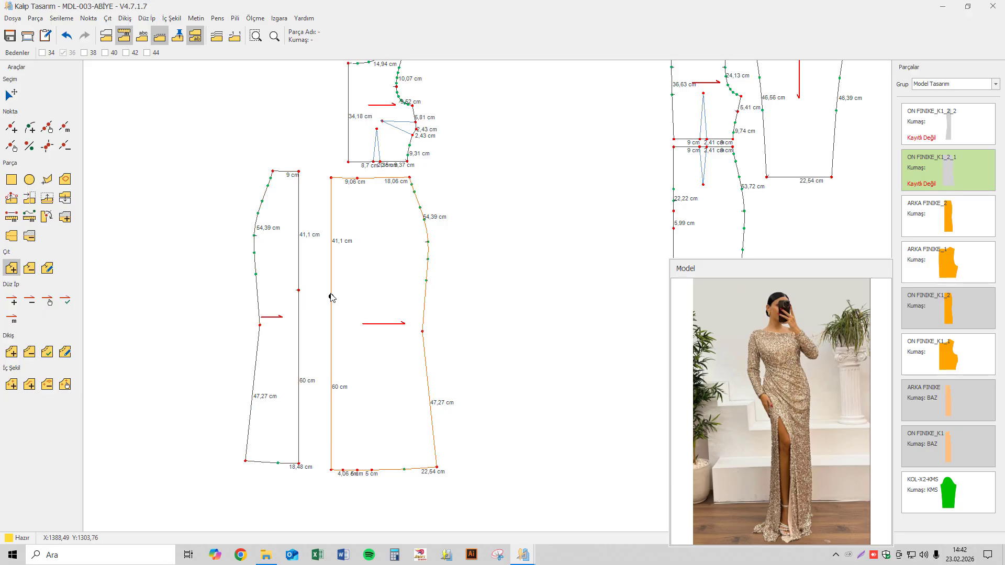
left_click(12, 95)
scroll(291, 263, "up", 6)
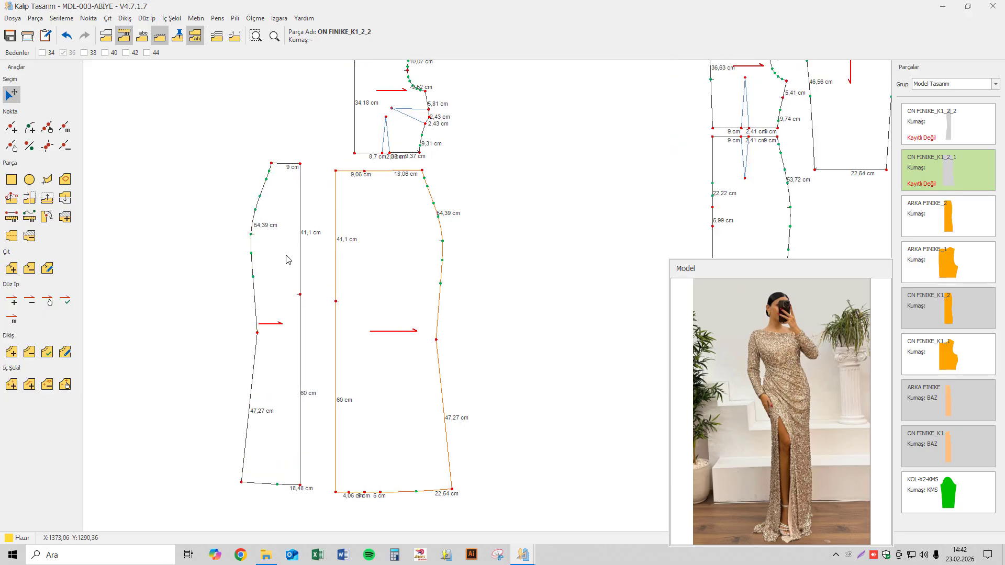
- Add the text YIRTMAÇ beside the slit notch on the narrow front skirt panel
left_click(195, 18)
left_click(207, 33)
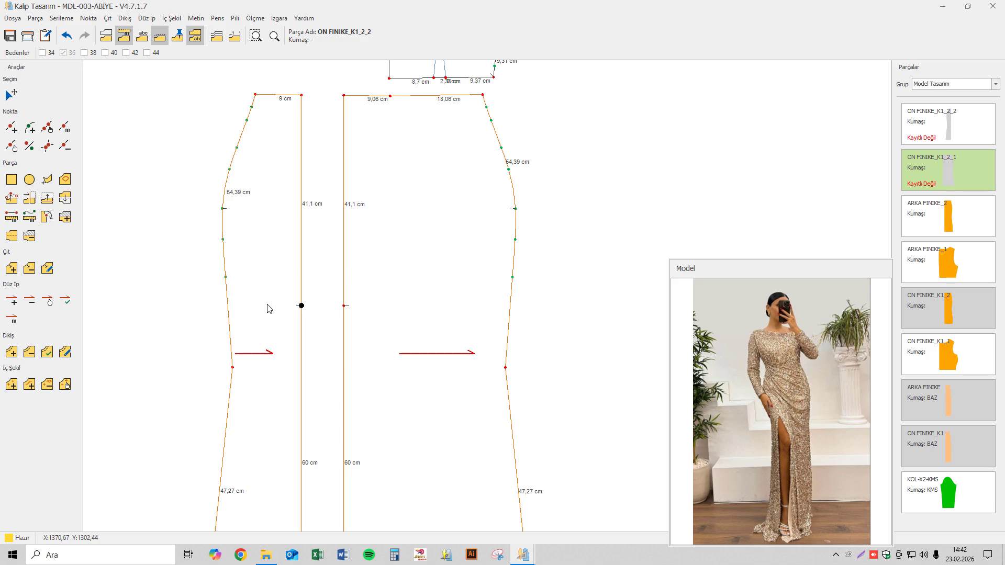
left_click(299, 305)
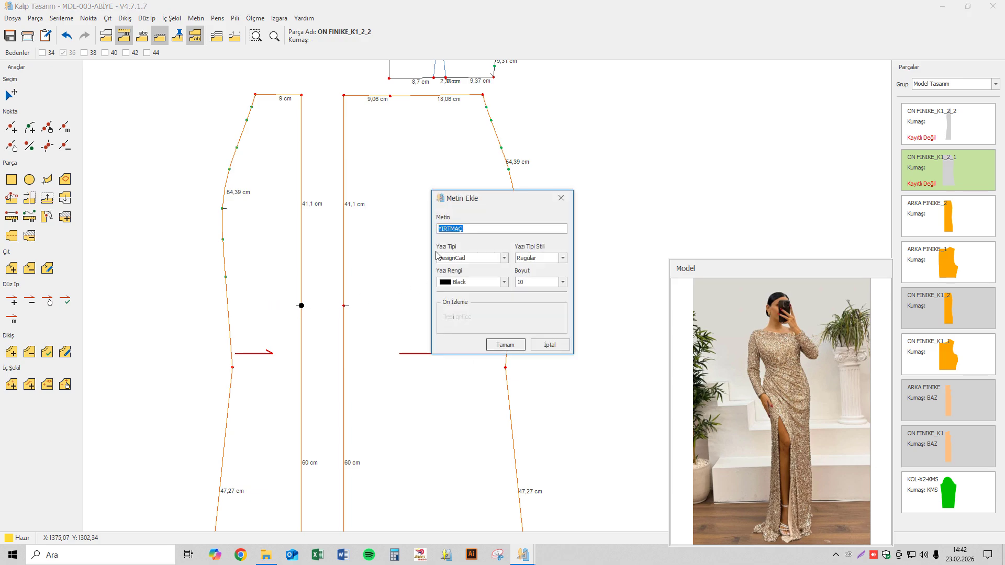
type("YI")
left_click(505, 344)
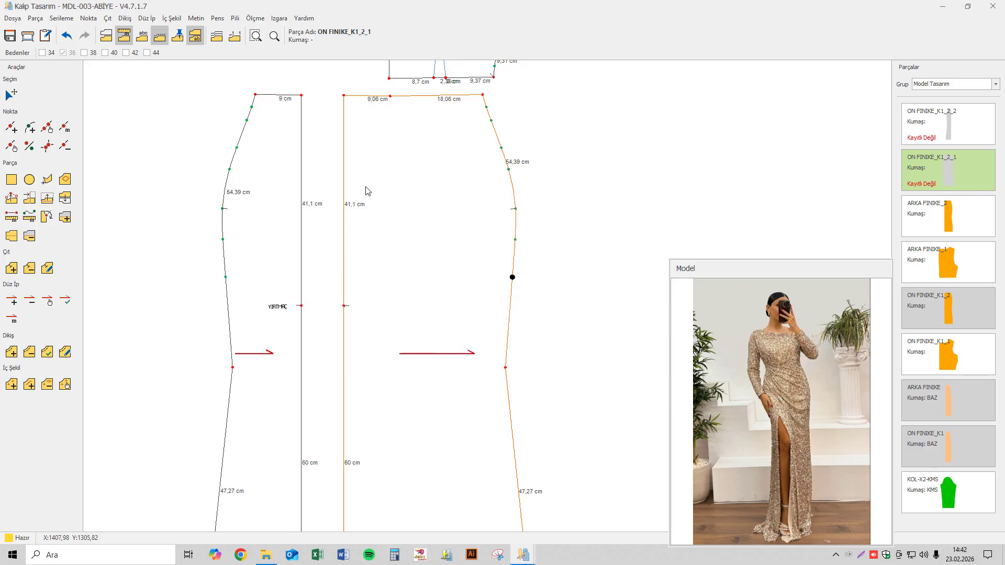
- Add the text YIRTMAÇ beside the slit notch on the wide front skirt panel
left_click(196, 18)
left_click(206, 31)
left_click(389, 313)
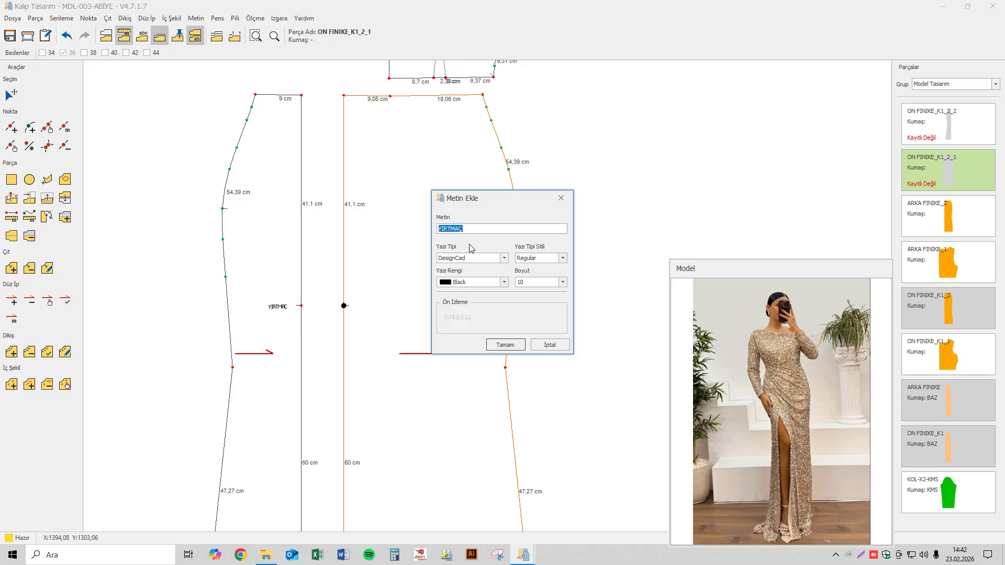
left_click(500, 345)
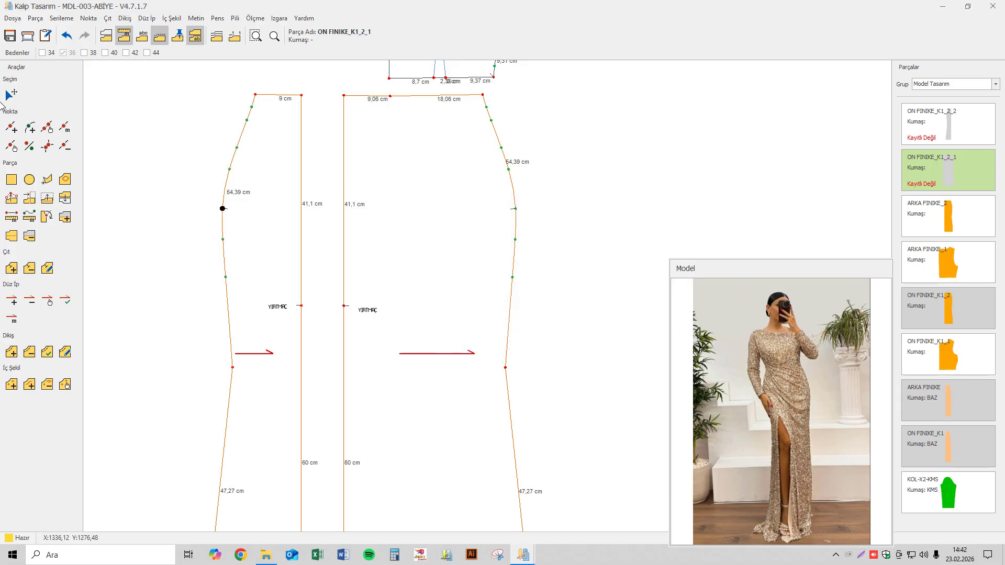
left_click(6, 99)
scroll(309, 220, "down", 3)
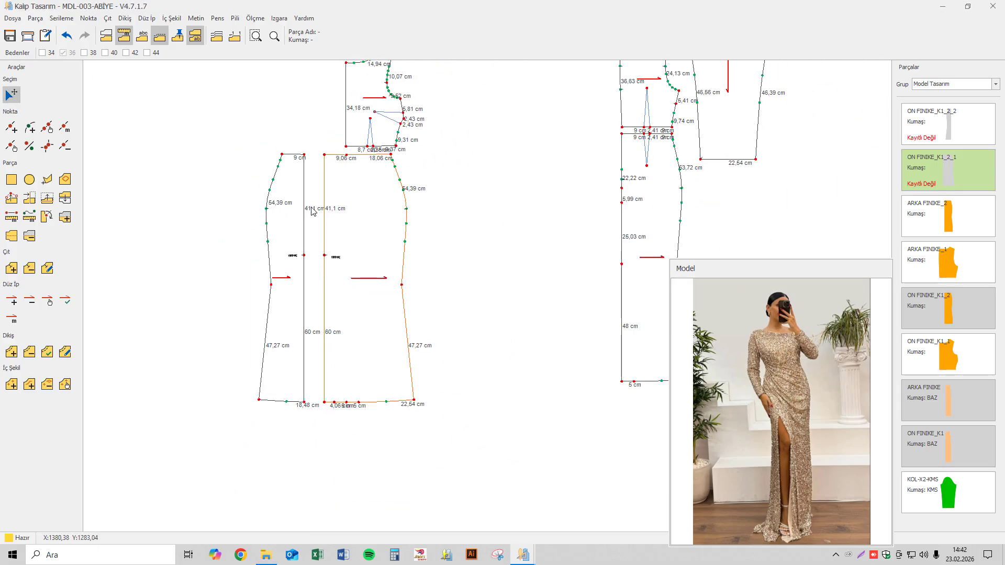
- Save the pattern with its new skirt panels and move the front bodice up, clear of the skirt panels
left_click_drag(315, 222, 284, 264)
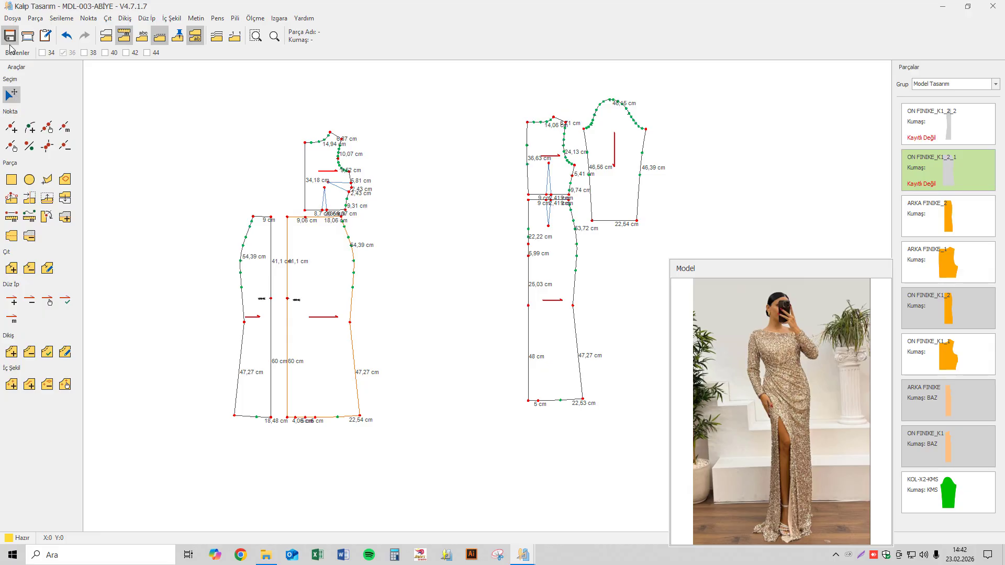
left_click(321, 157)
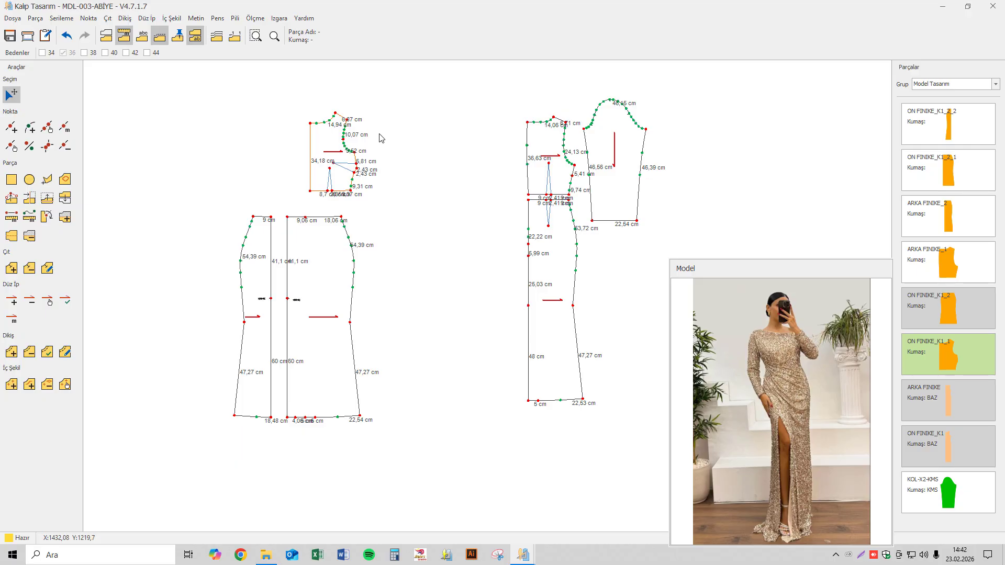
left_click(360, 166)
scroll(353, 152, "up", 4)
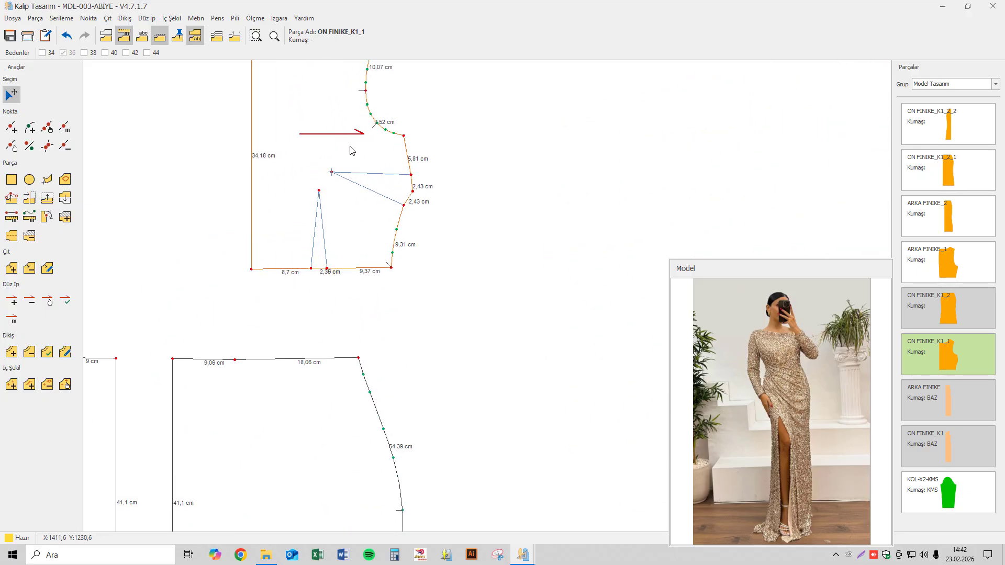
- Delete the waist dart's internal shape from the front bodice
scroll(353, 150, "up", 2)
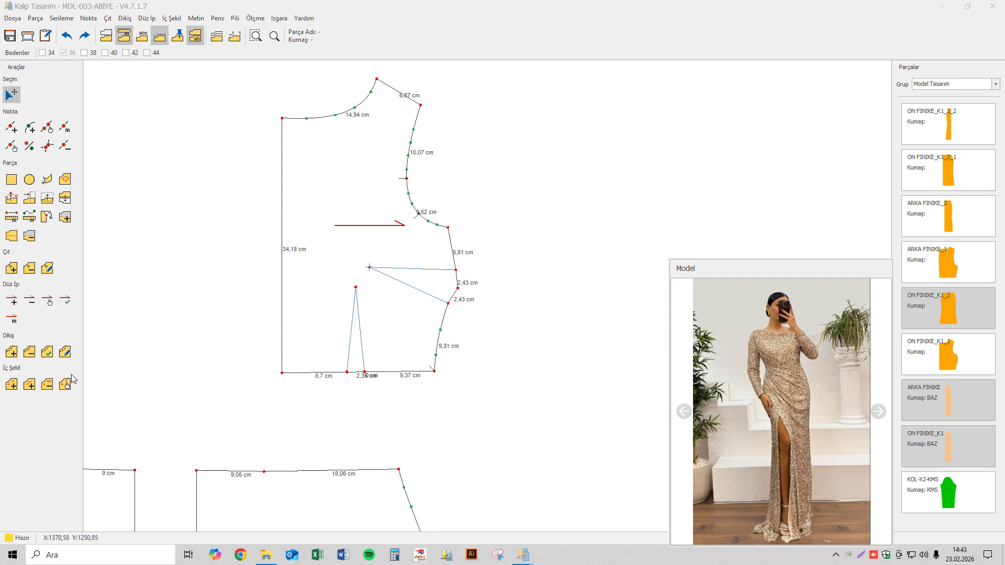
left_click(48, 385)
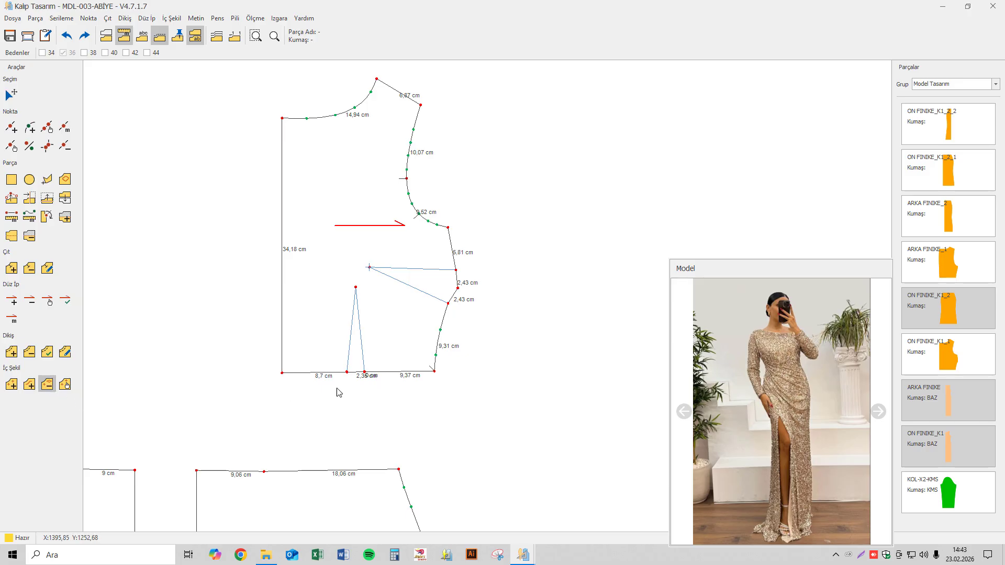
left_click(351, 359)
- Delete the former waist dart's leg point nearer the side seam from the front bodice's waistline
left_click(65, 146)
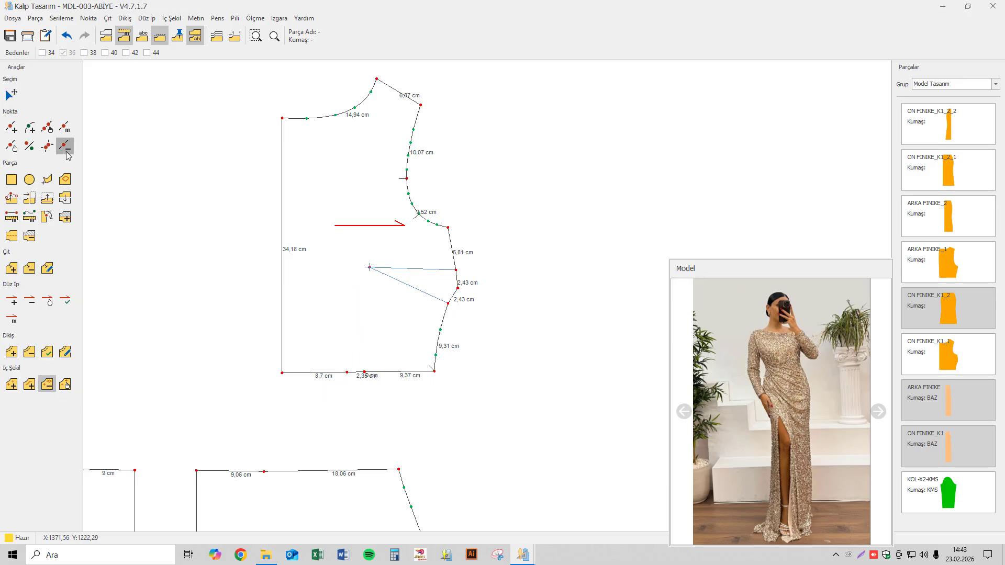
left_click(365, 372)
left_click(467, 291)
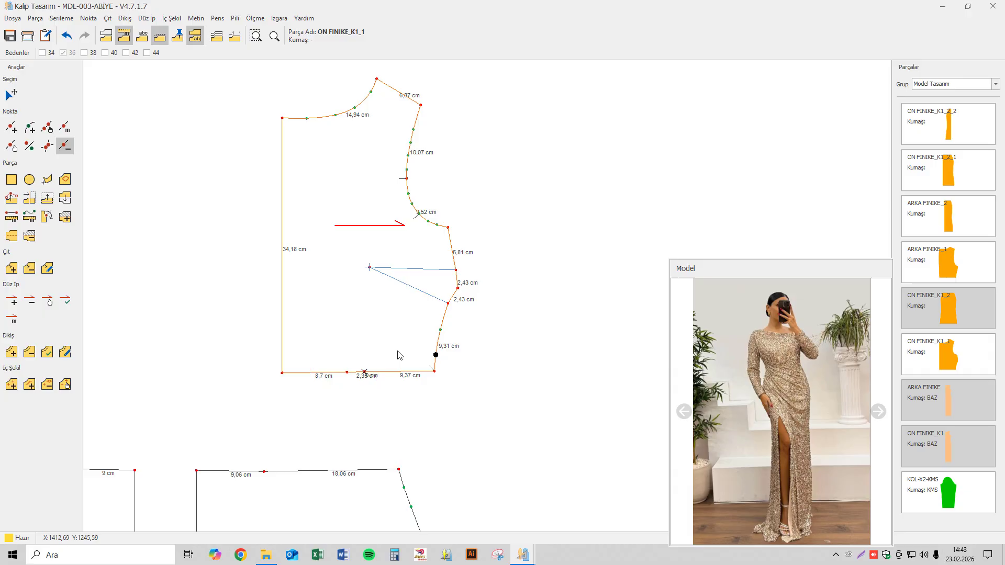
left_click(370, 386)
key("Return")
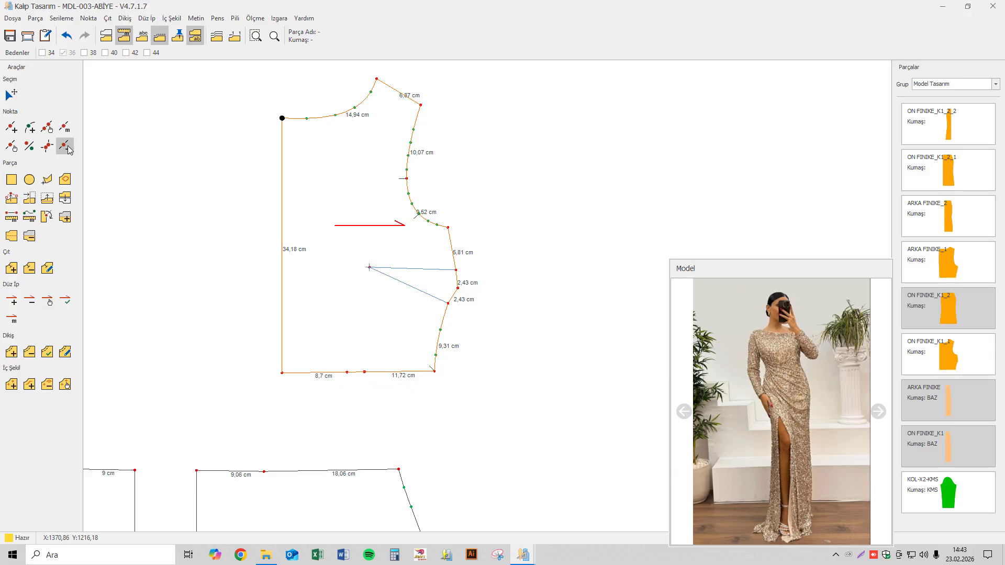
scroll(369, 398, "up", 2)
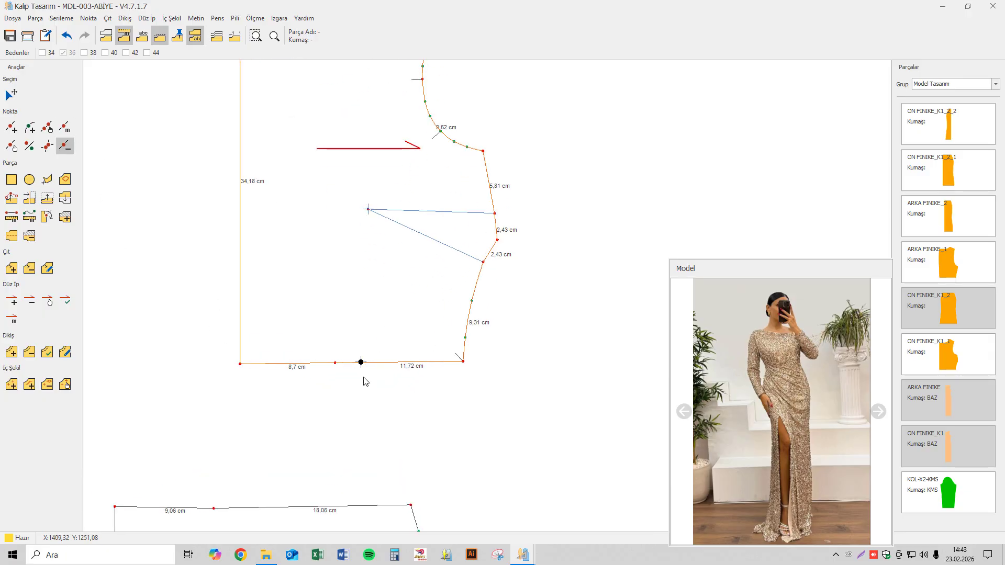
scroll(356, 374, "down", 3)
left_click(10, 94)
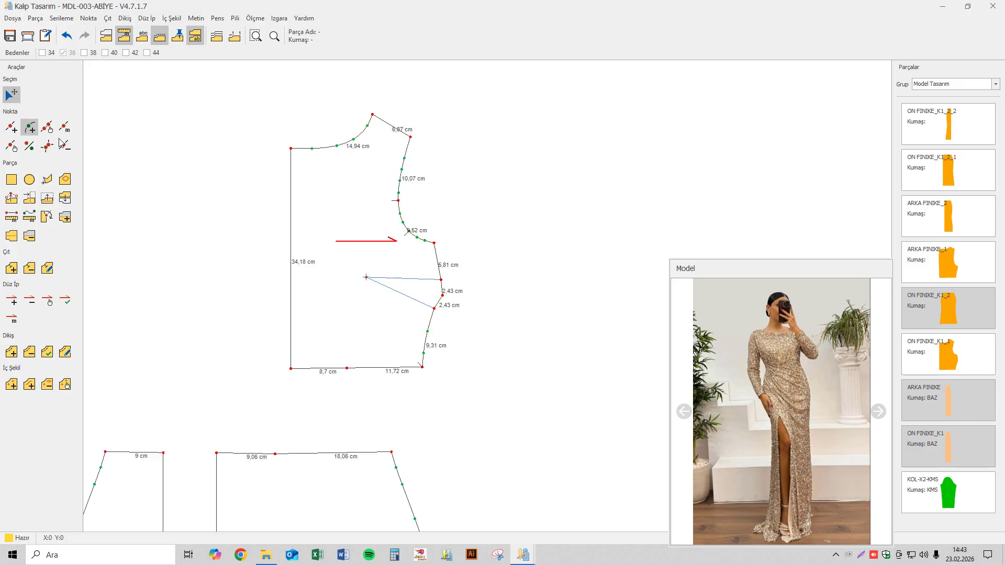
- Measure the front bodice's side dart along its lower leg, from the dart tip to the side seam
scroll(361, 285, "up", 1)
left_click(492, 300)
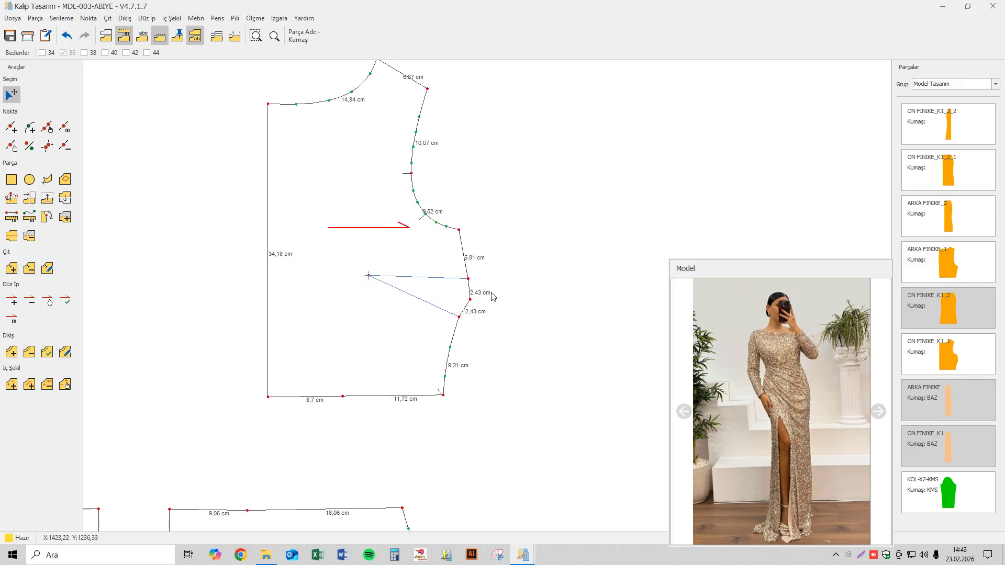
left_click(11, 216)
left_click(368, 276)
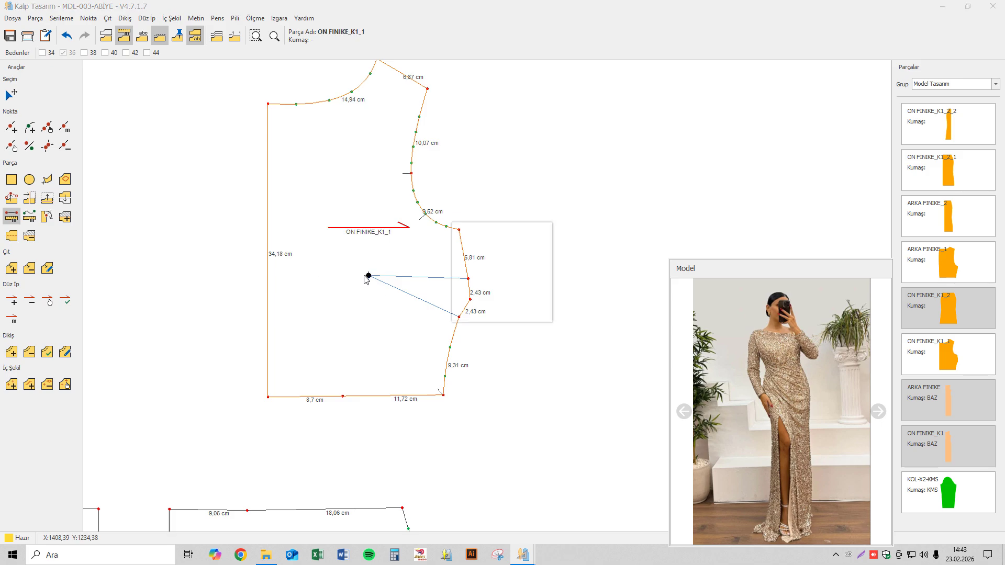
left_click(501, 276)
left_click(459, 317)
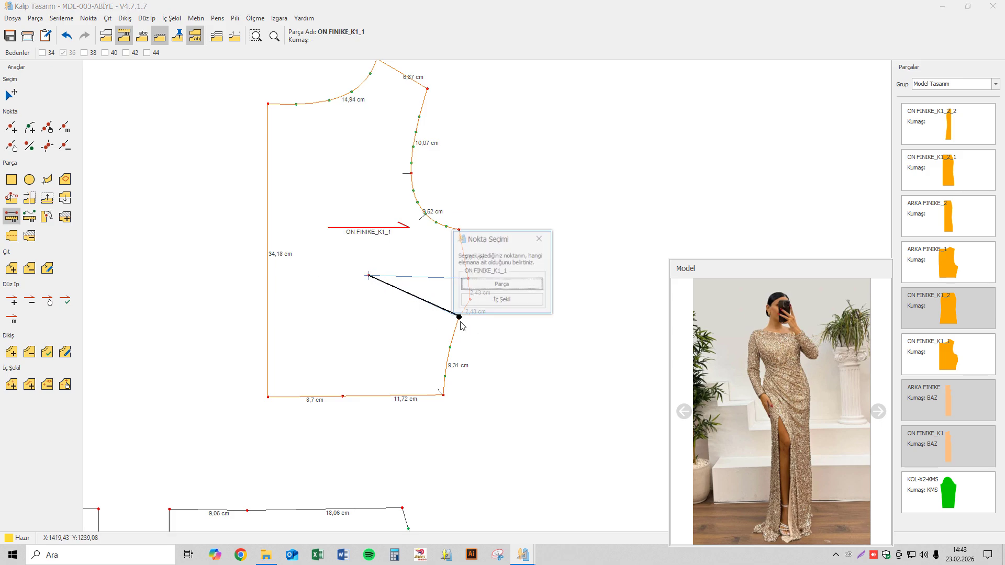
left_click(503, 284)
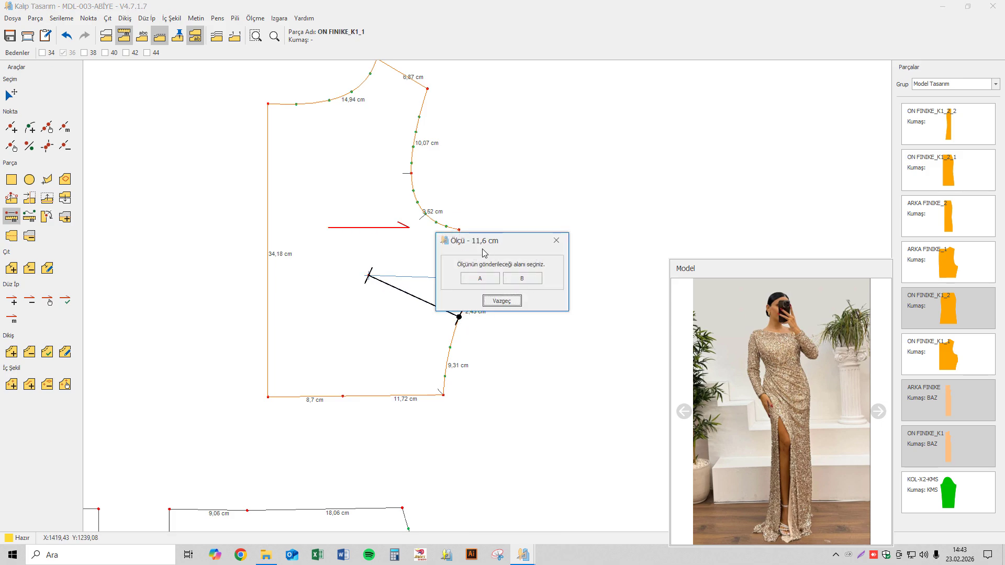
left_click(556, 241)
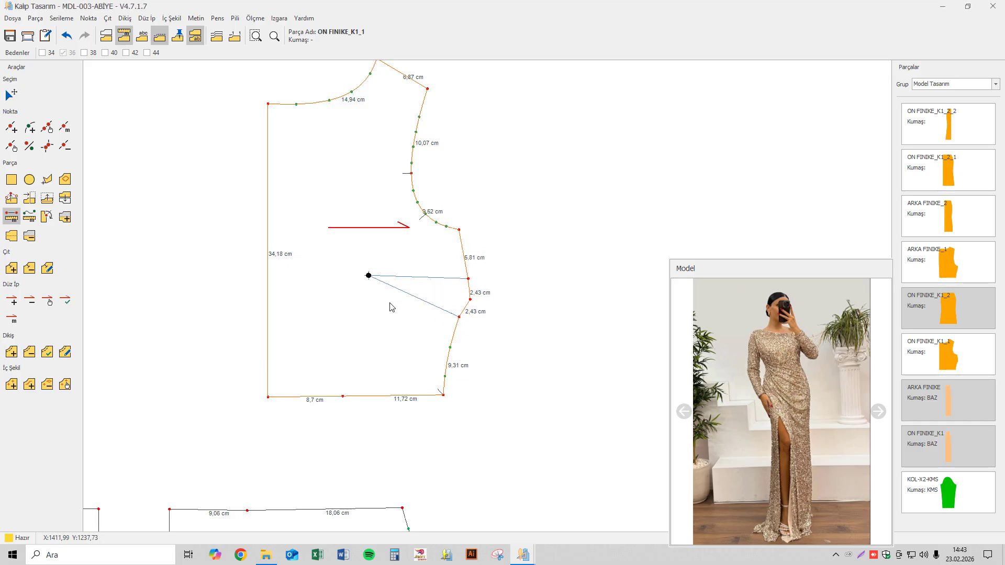
- Delete the side dart's two leg points from the front bodice's side seam and remove the dart's internal shape
left_click(65, 146)
left_click(467, 278)
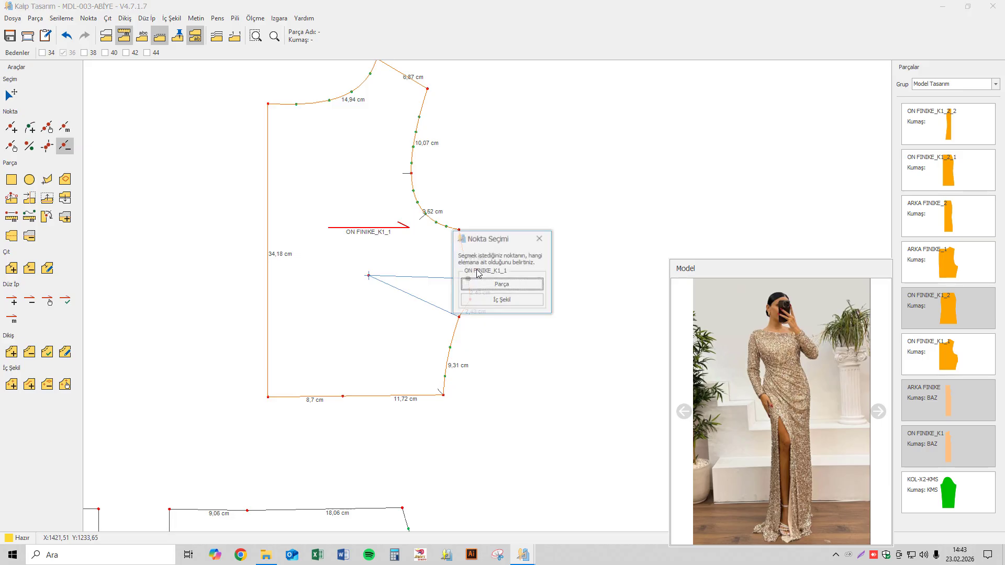
left_click(501, 283)
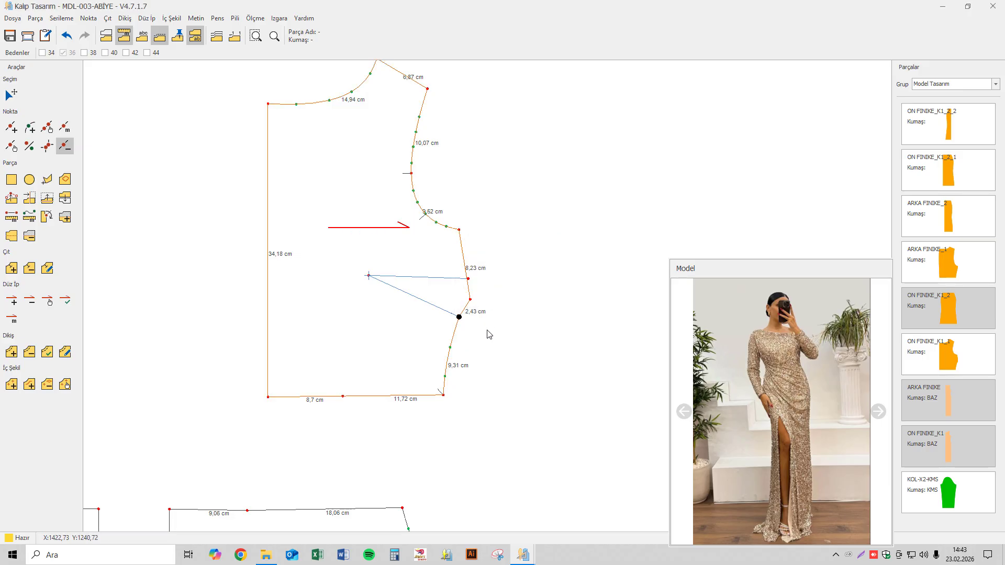
left_click(459, 316)
left_click(502, 283)
left_click(47, 384)
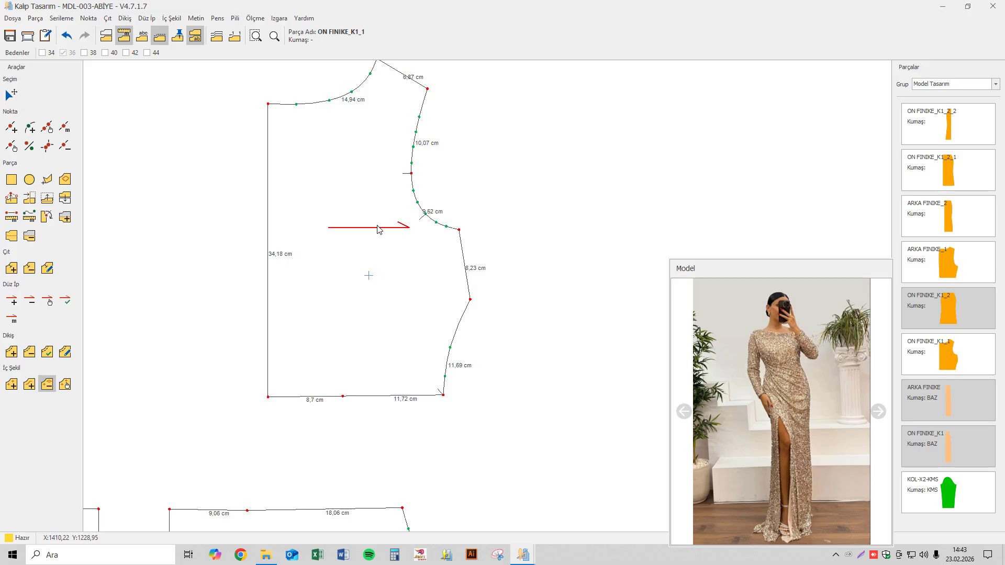
- Add a 4,8 cm wide dart at the corner point of the front bodice's side seam
left_click(217, 20)
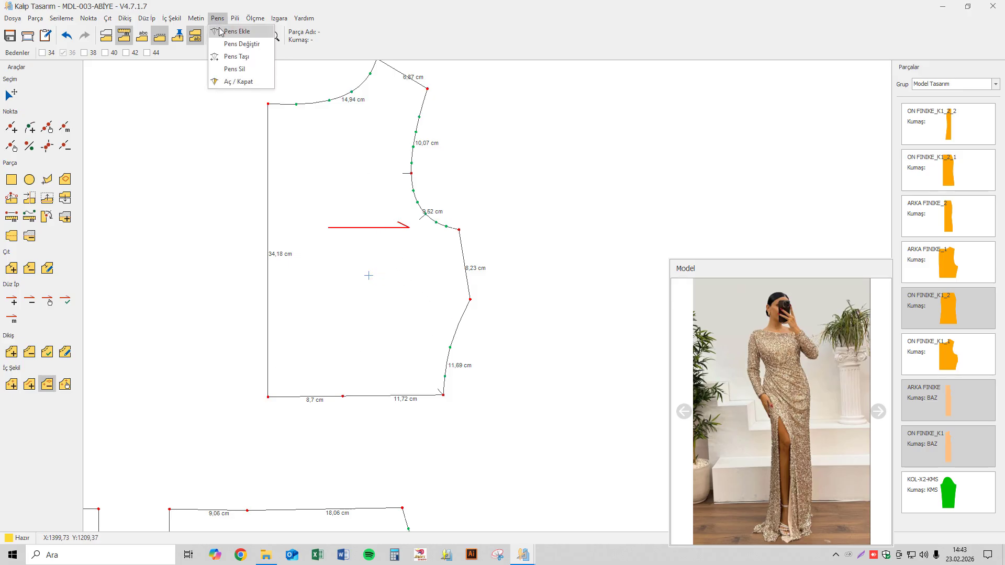
left_click(236, 31)
left_click(470, 300)
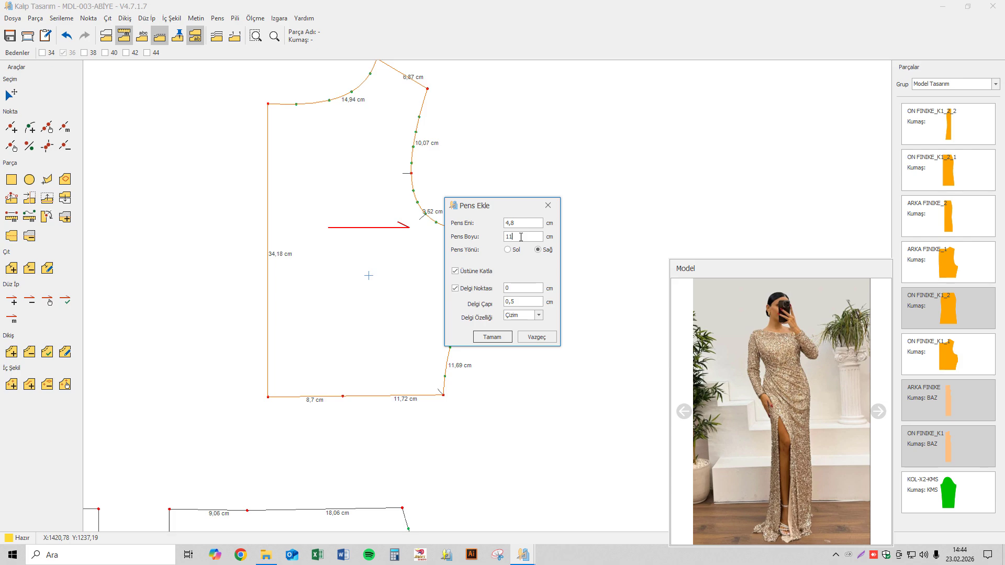
left_click(500, 338)
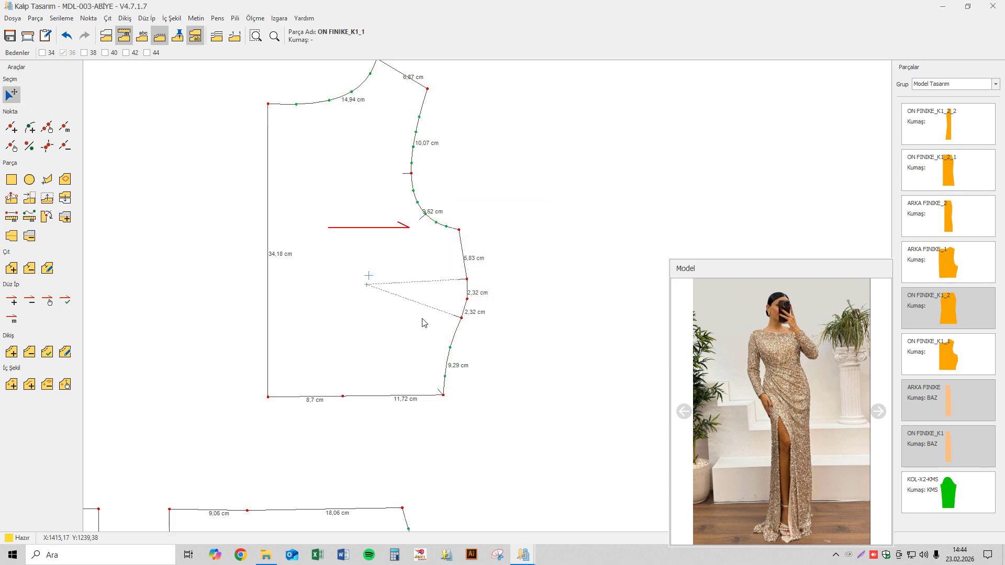
- Move the side dart's tip onto the marked bust point, 0,22 cm in X and 1,09 cm in Y, averaging the two dart edges
scroll(385, 288, "up", 1)
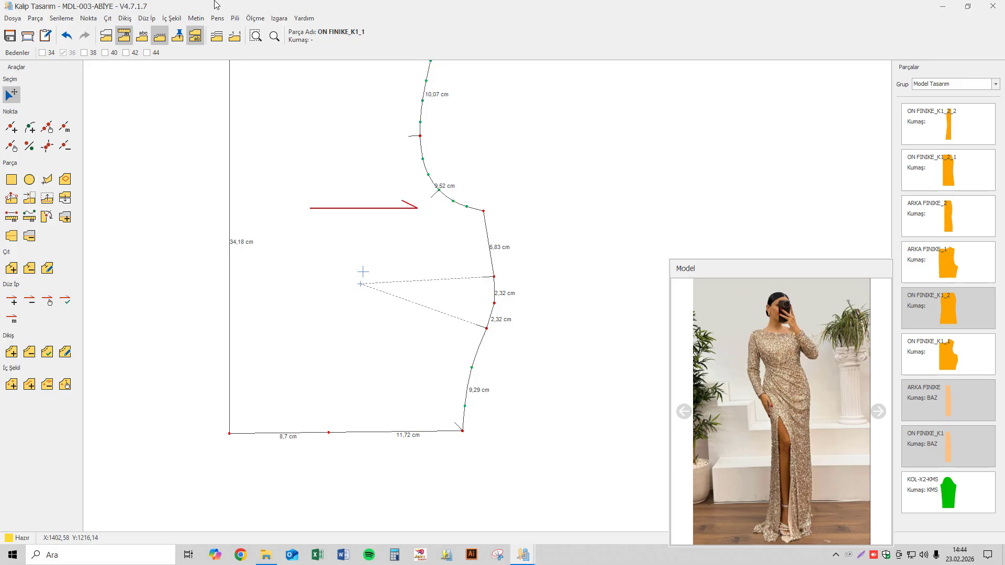
left_click(216, 18)
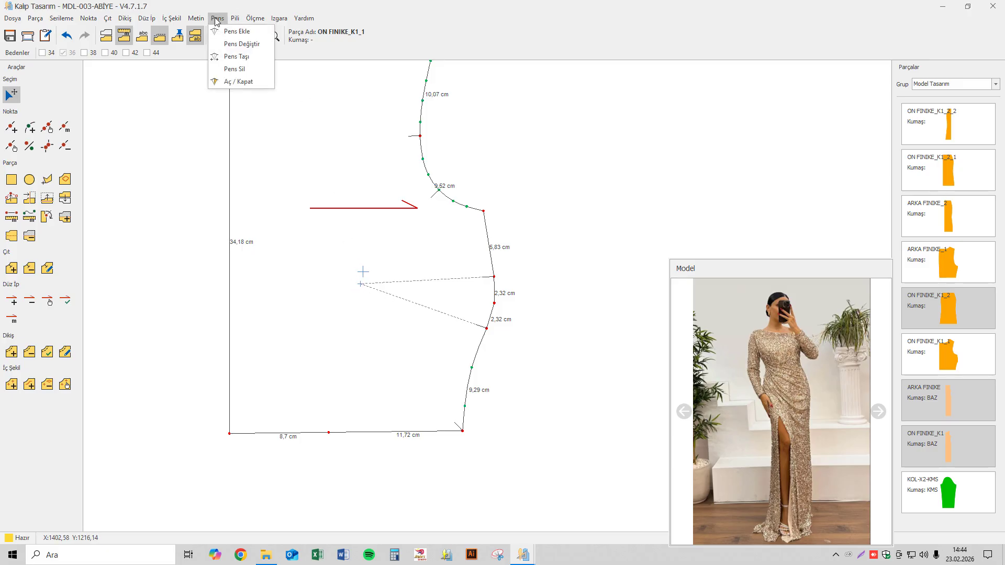
left_click(222, 57)
left_click(364, 296)
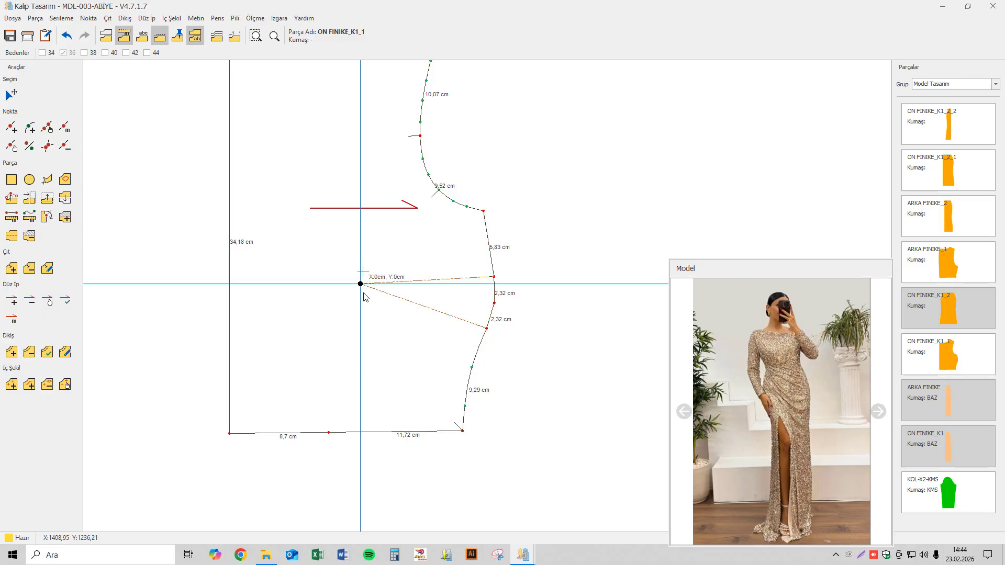
key("Up")
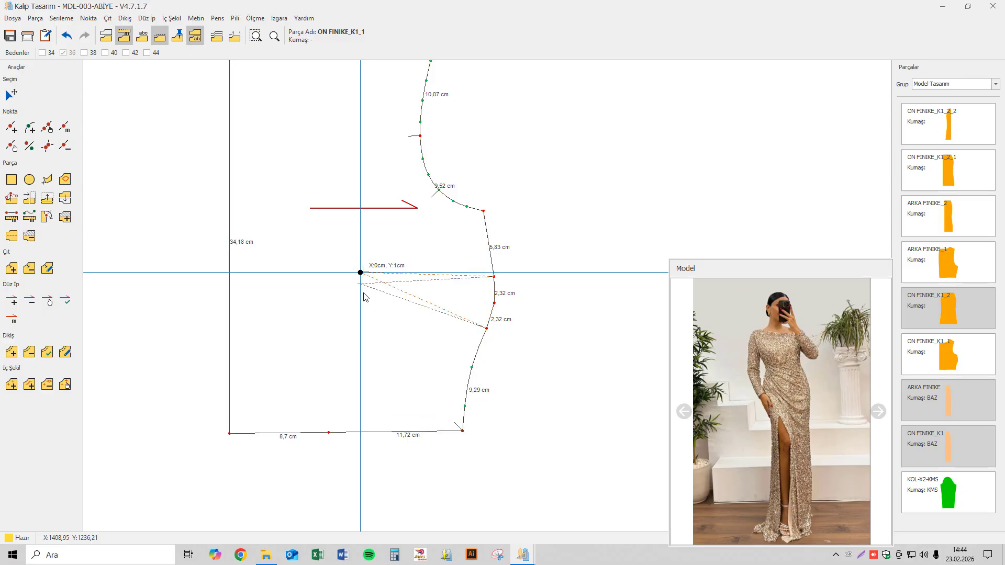
key("Up")
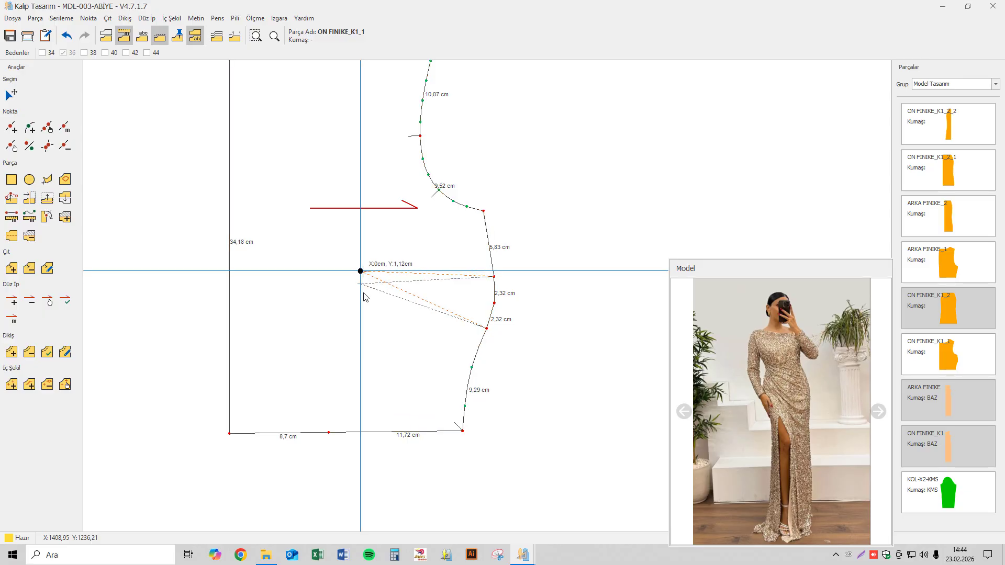
key("Right")
key("Right")
key("Right")
key("Right")
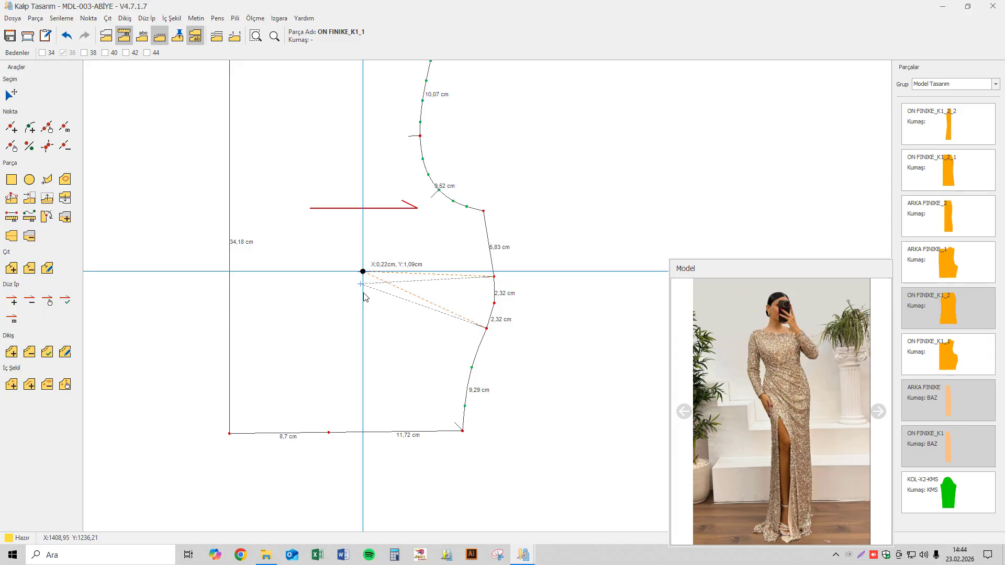
key("Return")
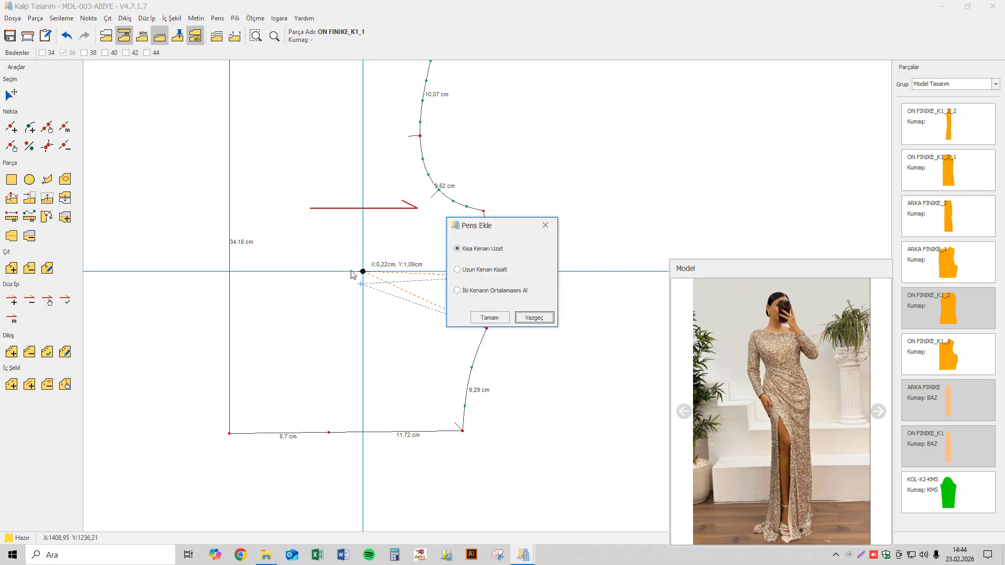
left_click_drag(521, 229, 608, 197)
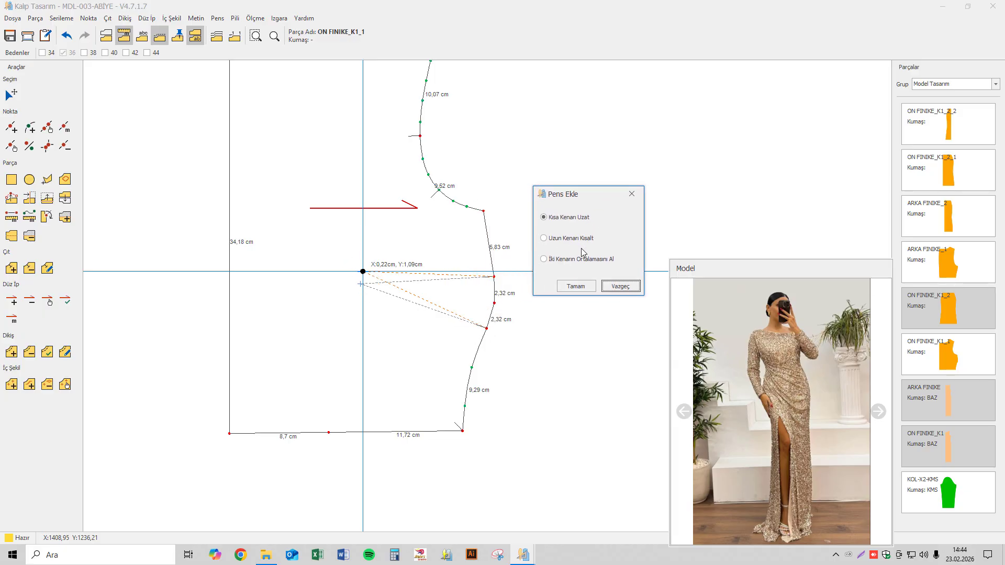
left_click(560, 260)
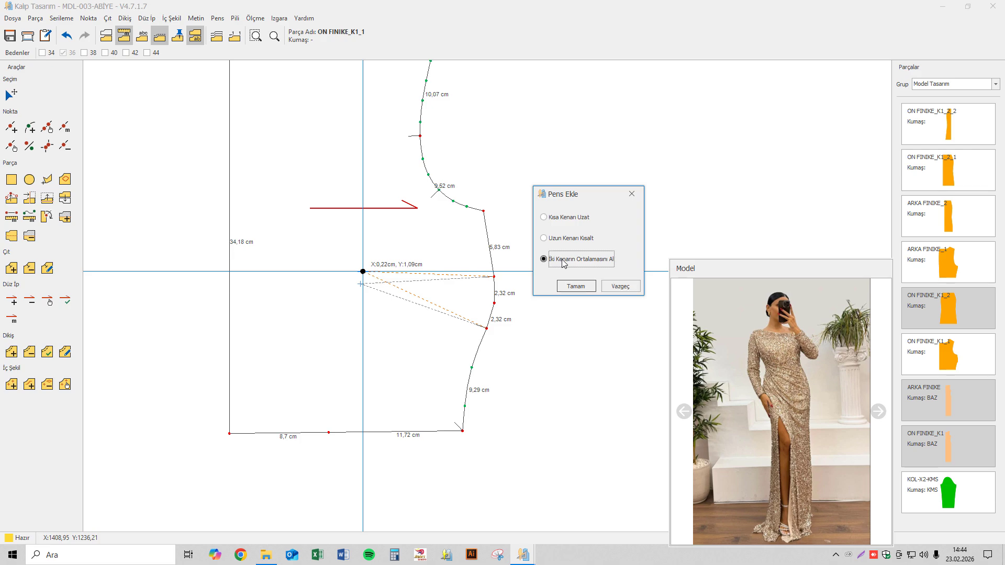
left_click(576, 286)
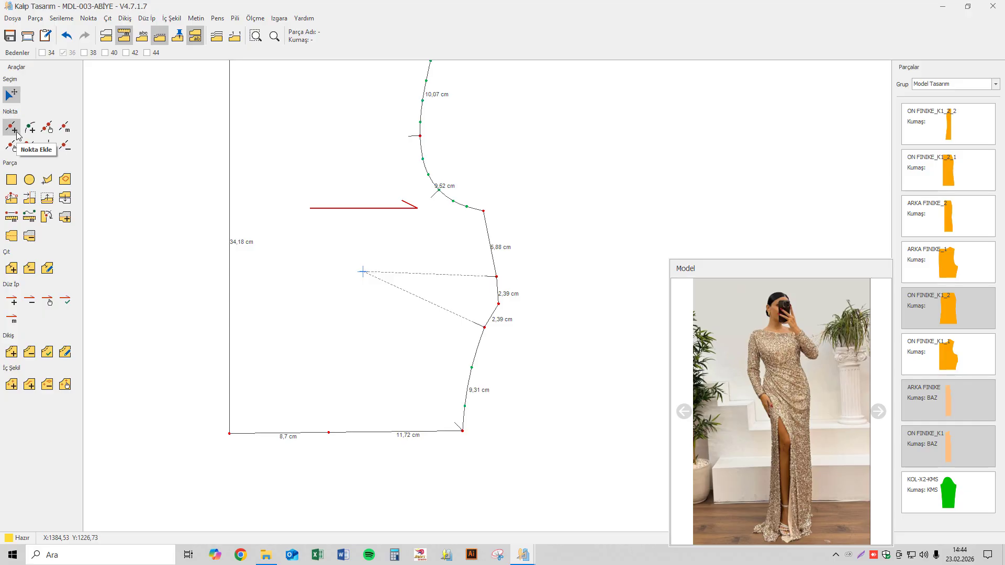
- Move the waistline point of the front bodice 2 cm towards the centre front, 6,7 cm from the corner
left_click(12, 146)
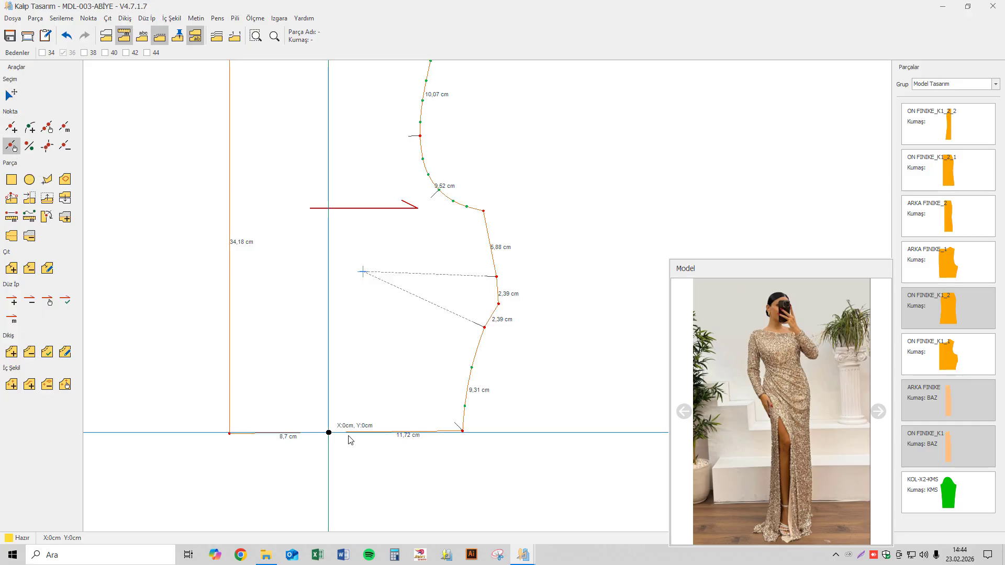
key("Left")
key("Left")
key("Return")
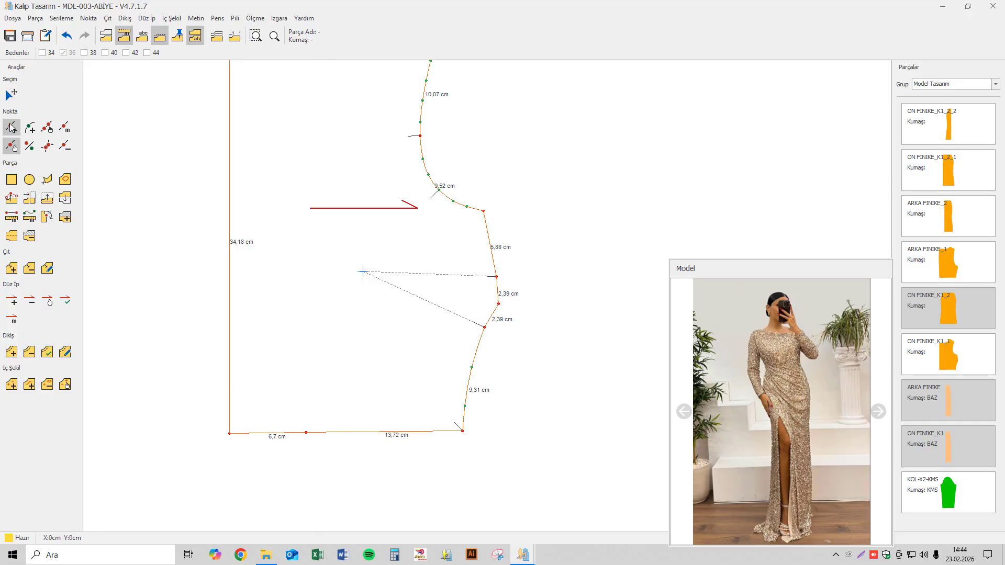
- Add a second point on the front bodice's waistline, 3,59 cm from the first one towards the side seam
left_click(13, 127)
left_click(483, 444)
key("Left")
key("Left")
key("Left")
key("Left")
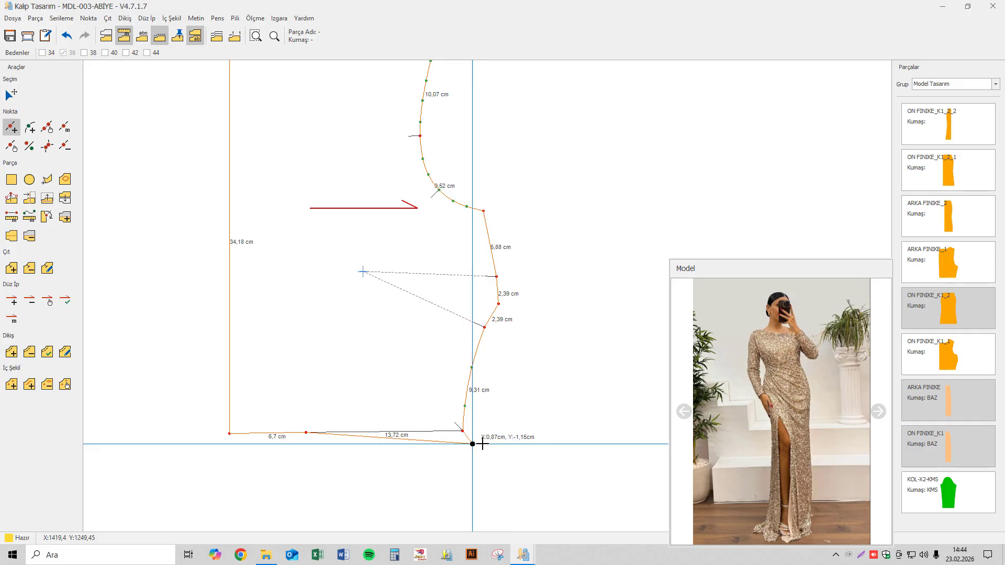
key("Up")
key("Left")
key("Left")
key("Left")
key("Left")
key("Left")
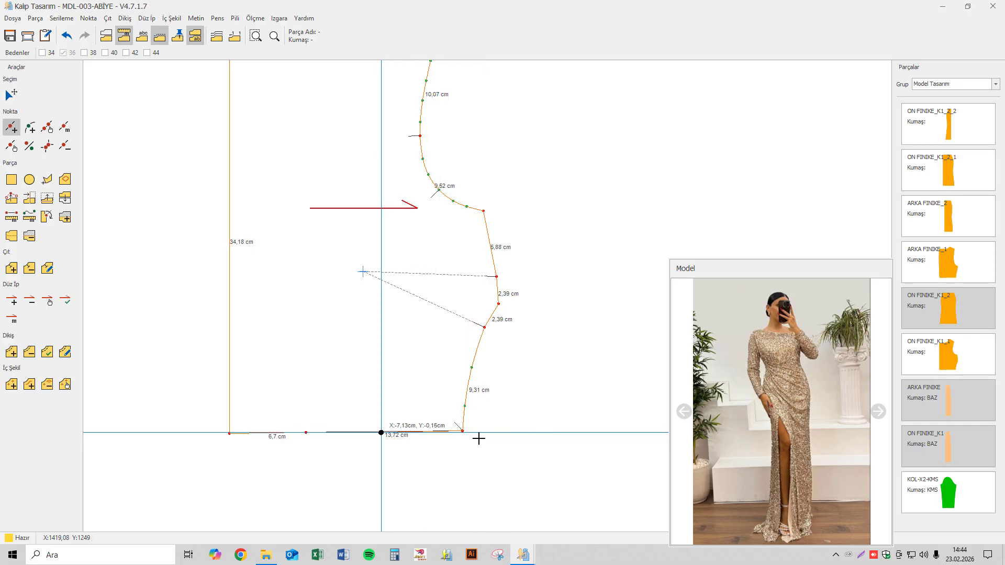
key("Left")
key("Left")
key("Left")
key("Left")
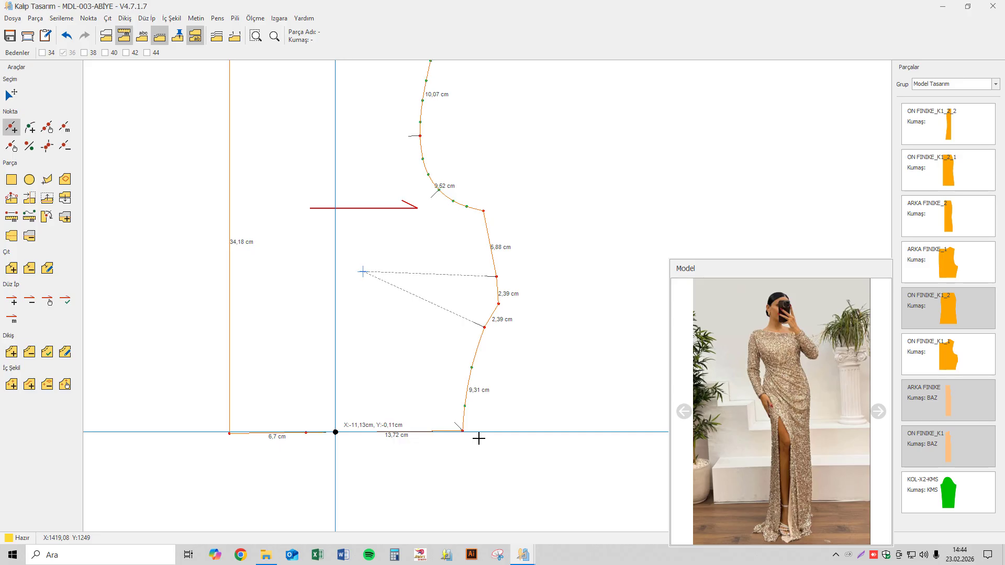
key("Right")
key("Return")
- Add a third point on the front bodice's waistline, 2,59 cm beyond the second one towards the side seam
left_click(479, 435)
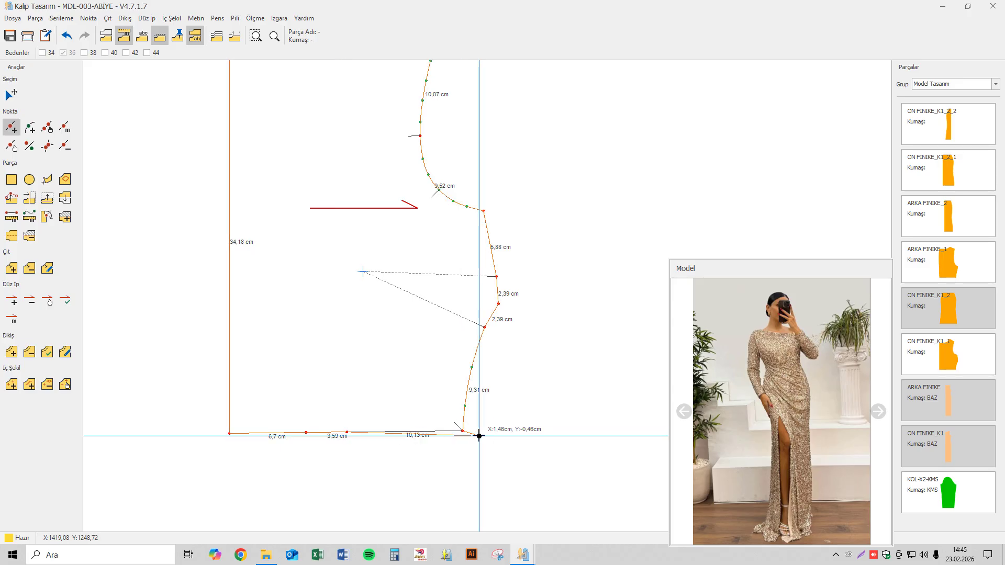
key("Left")
key("Left")
key("Left")
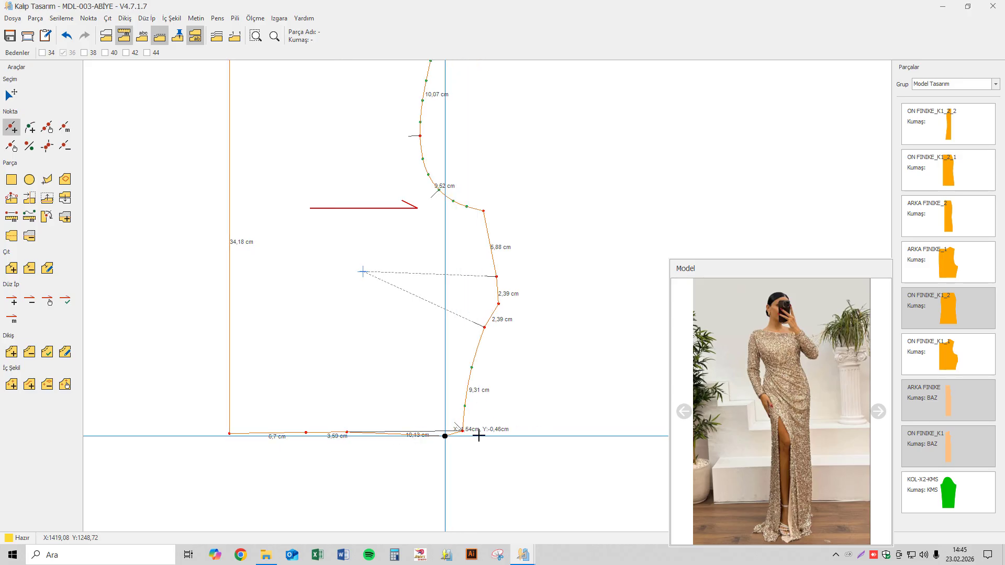
key("Up")
key("Up")
key("Up")
key("Up")
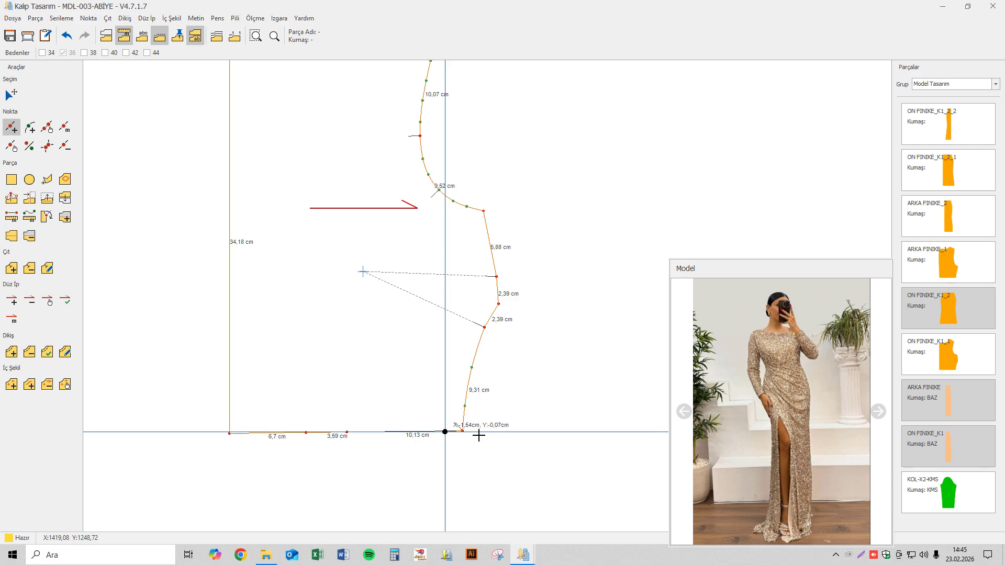
key("Left")
key("Left")
key("Left")
key("Left")
key("Left")
key("Left")
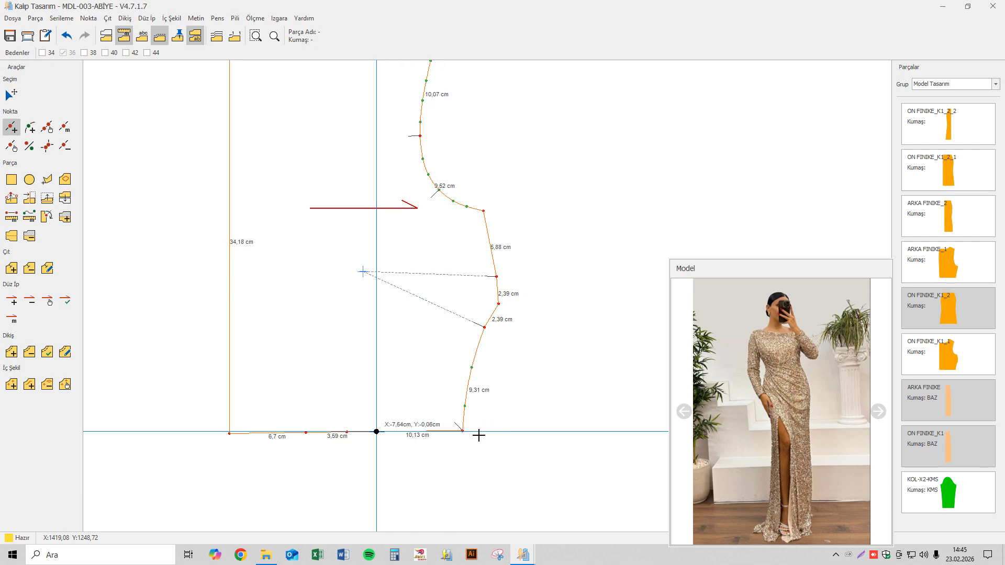
key("Return")
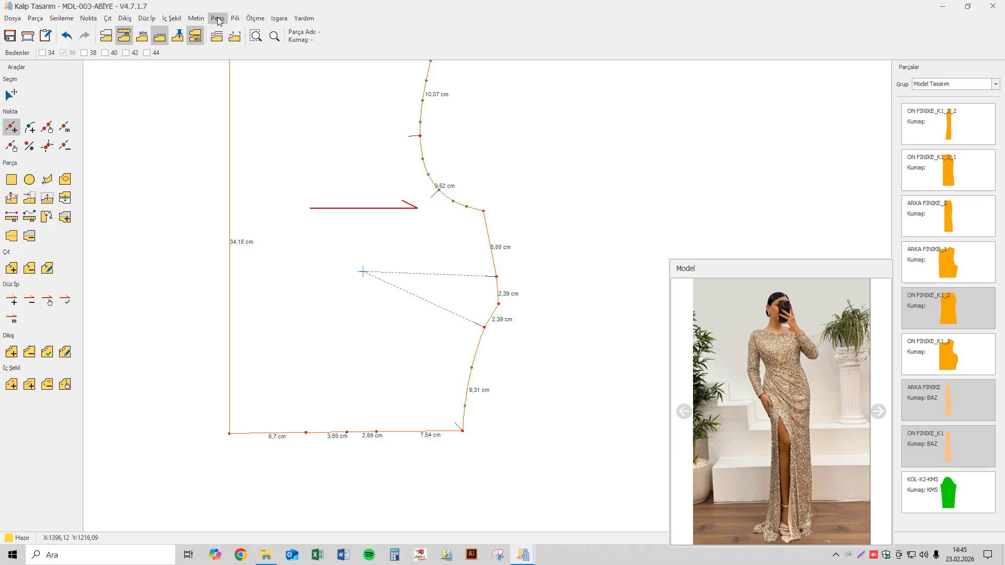
- Partly close the side dart to 3,16 cm, opening a dart at the waistline point nearest the centre front
left_click(10, 36)
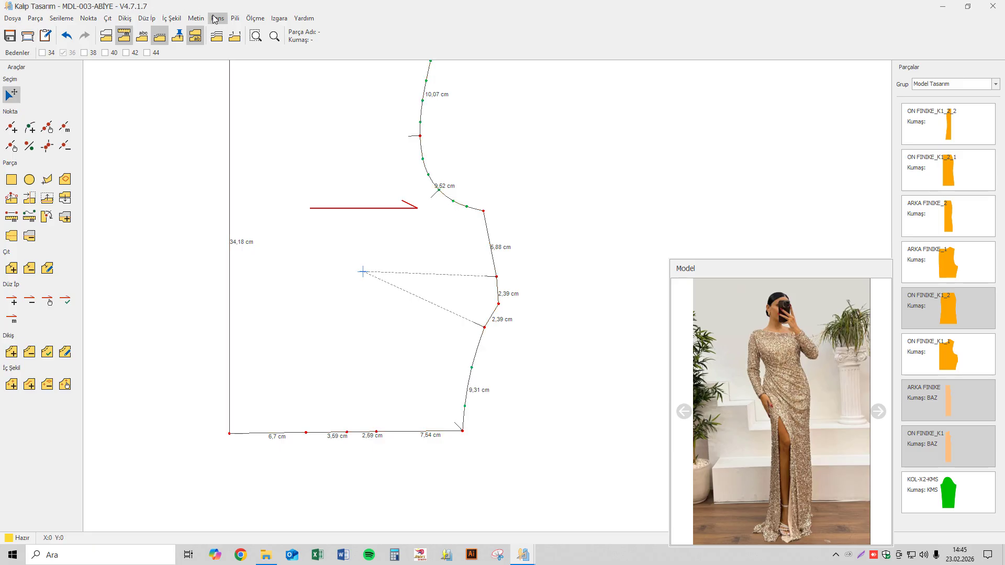
left_click(223, 21)
left_click(240, 68)
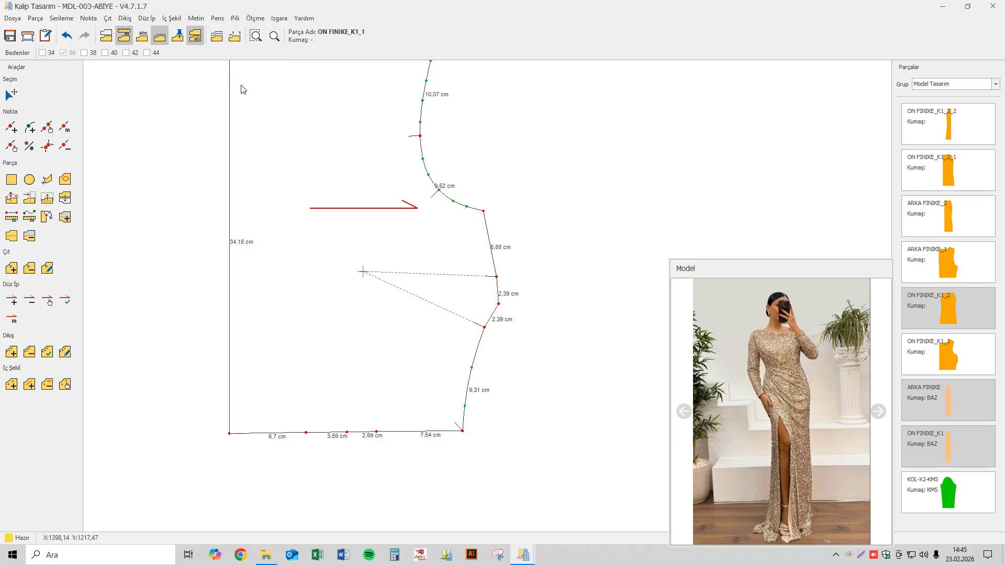
left_click(442, 290)
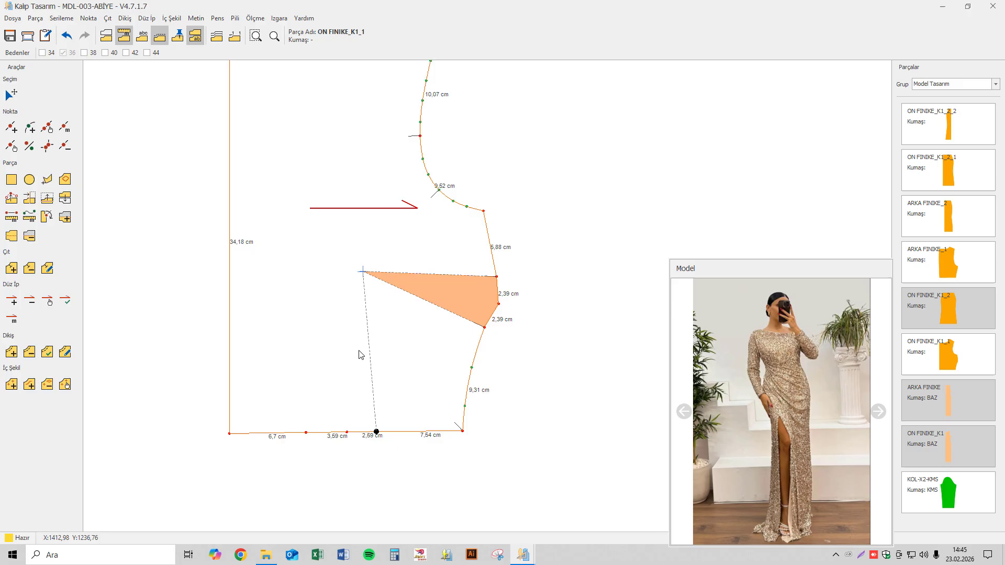
left_click(306, 433)
left_click(412, 399)
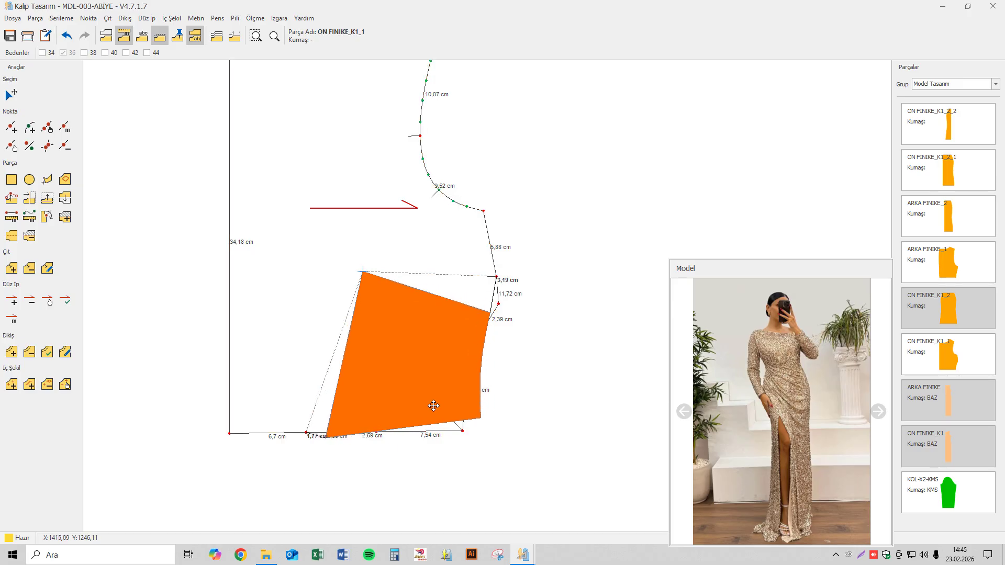
left_click(434, 405)
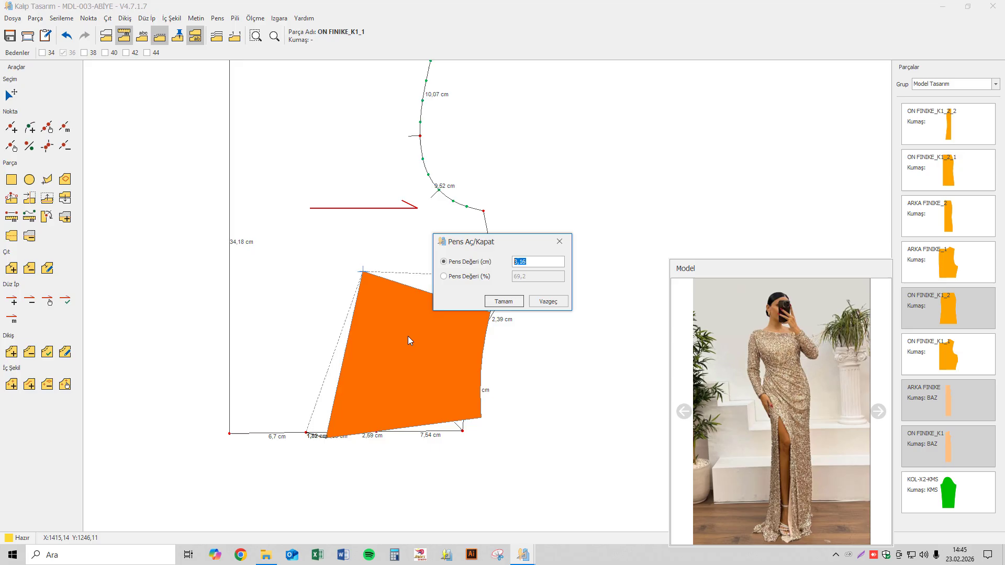
left_click(503, 302)
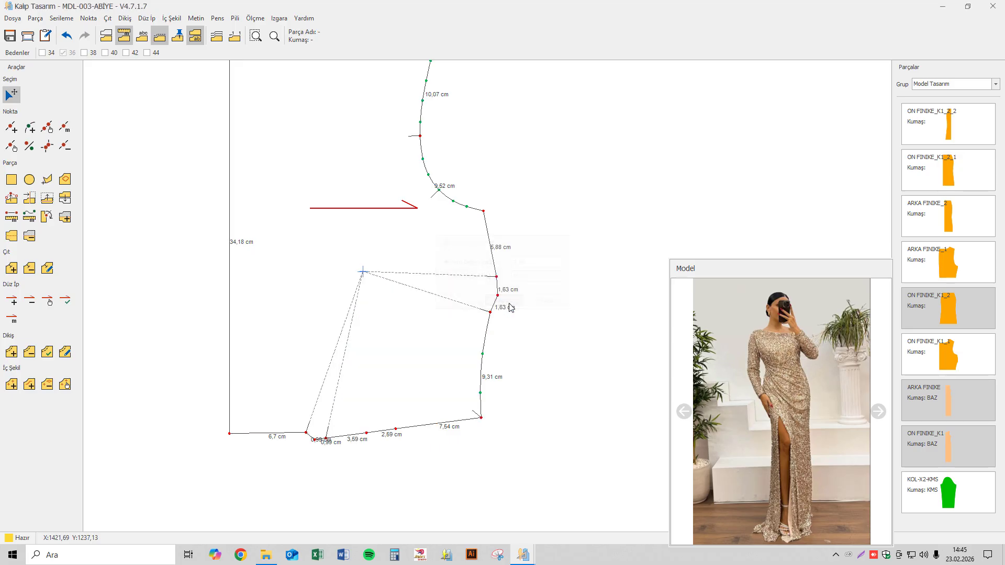
- Close the side dart further to 1,46 cm, opening a second dart at the middle waistline point
left_click(211, 24)
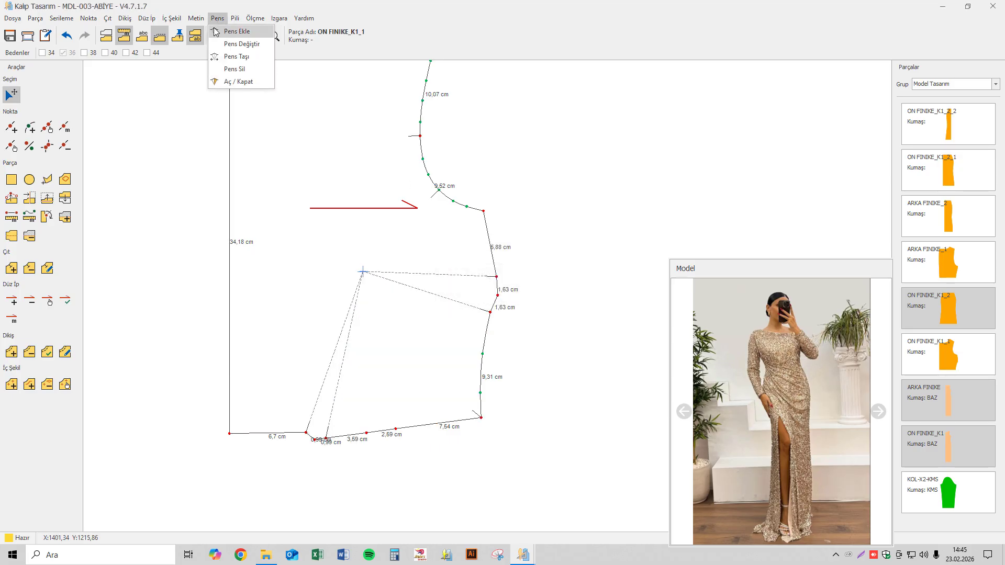
left_click(234, 84)
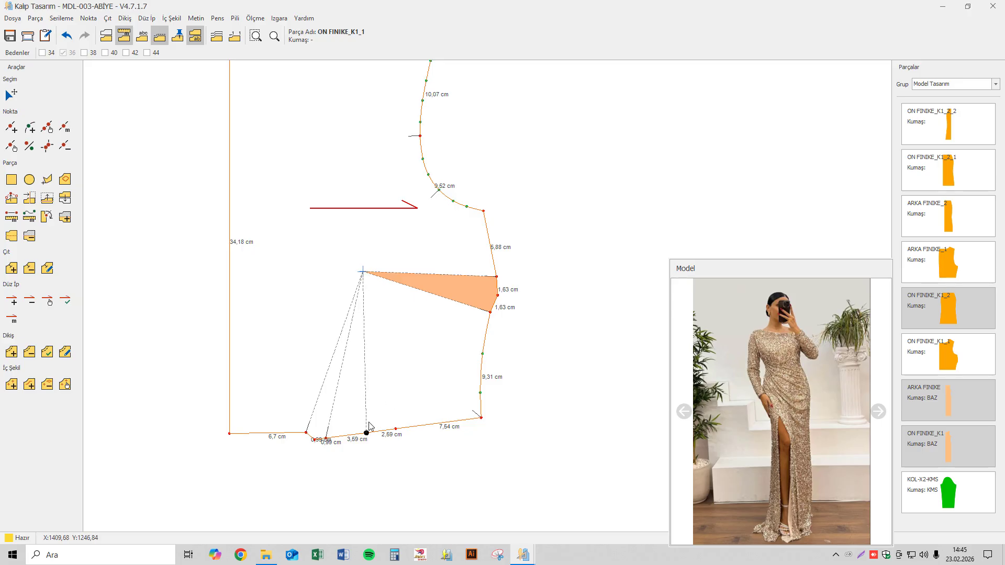
left_click_drag(415, 383, 439, 385)
left_click_drag(478, 242, 594, 233)
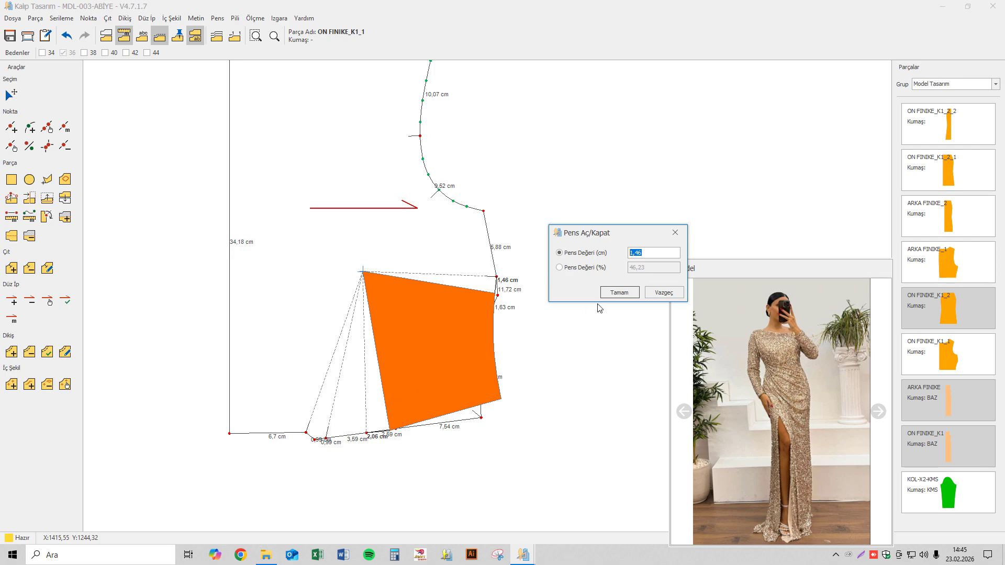
left_click(609, 293)
- Close the side dart completely to 0 cm, opening a third dart at the waistline point nearest the side seam
left_click(217, 19)
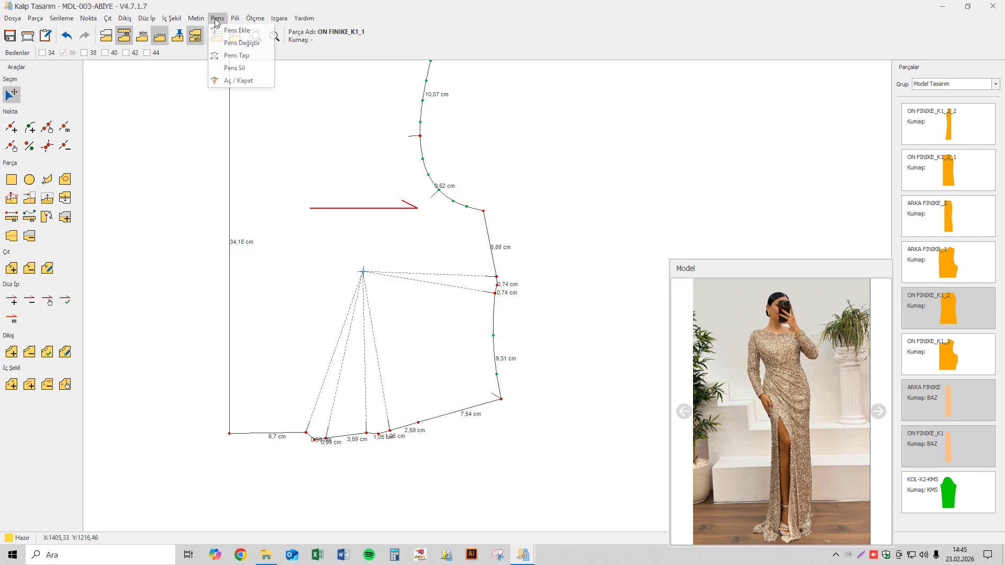
left_click(236, 82)
left_click(461, 294)
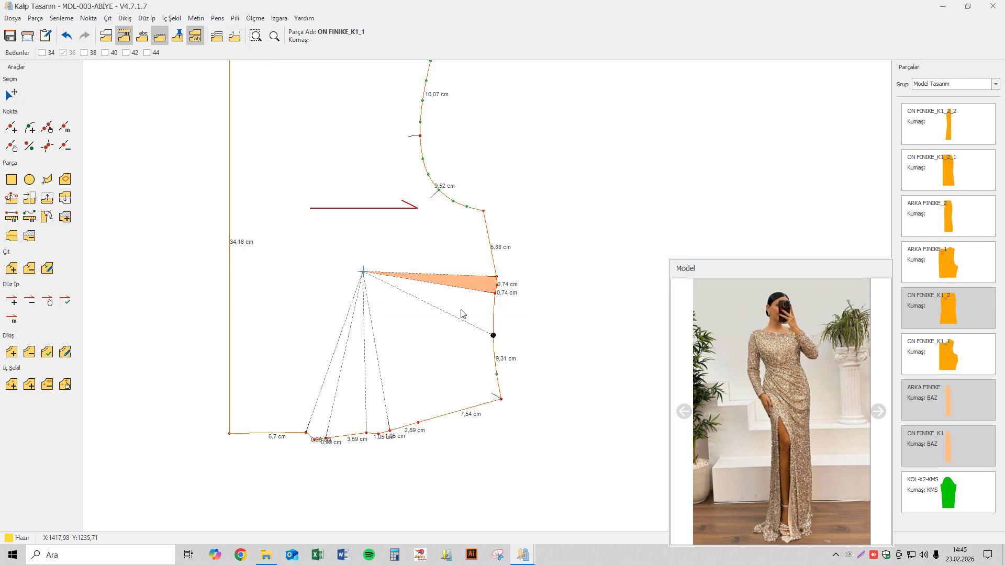
left_click(422, 422)
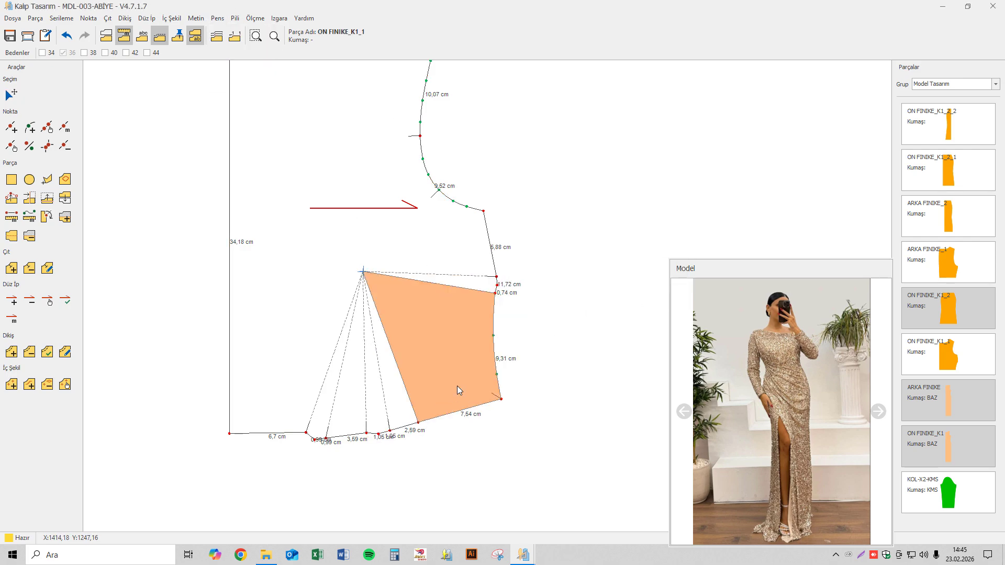
left_click(483, 354)
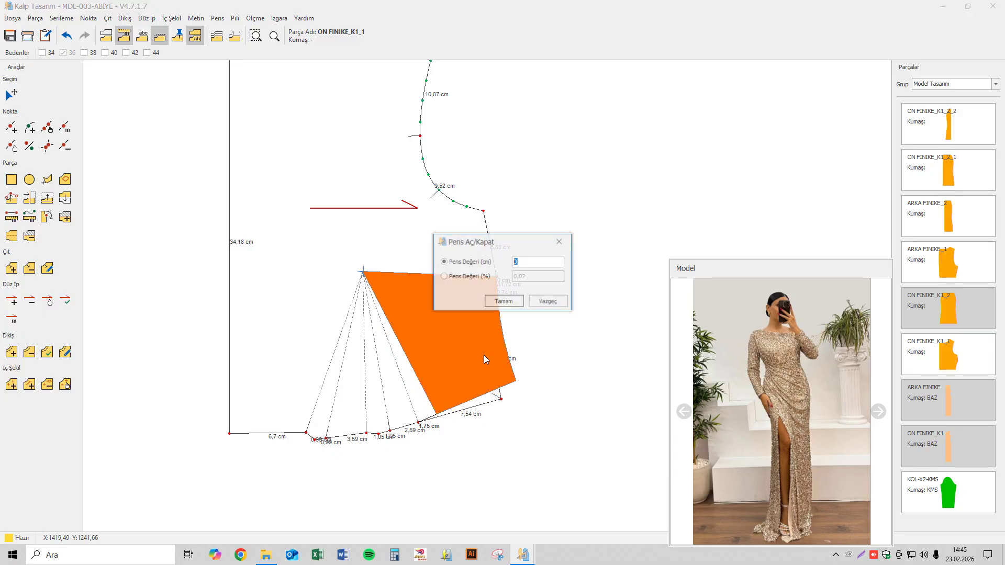
left_click(503, 301)
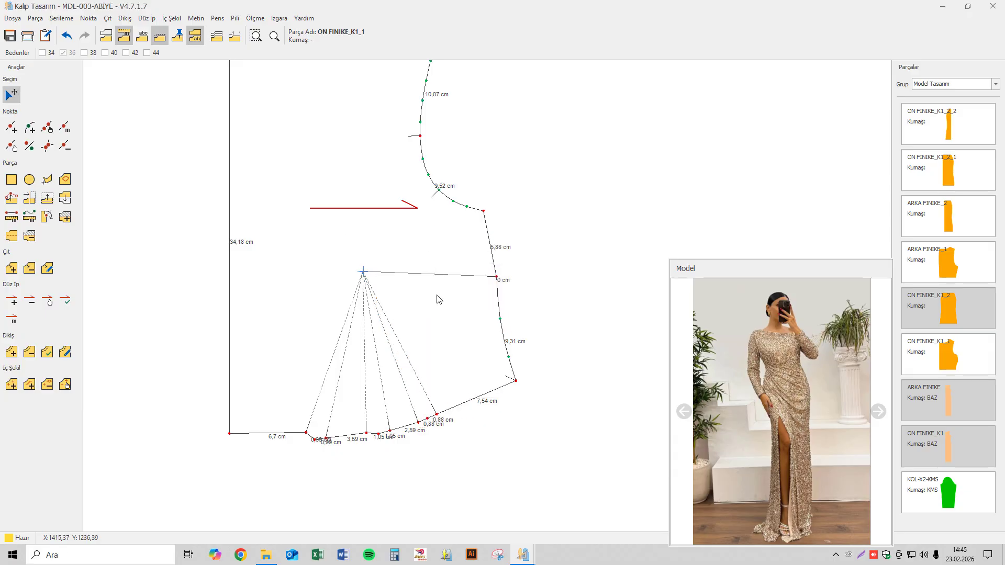
- Delete the three waist darts of the front bodice, keeping their points and notches on the waistline
left_click(7, 96)
scroll(454, 311, "up", 1)
scroll(456, 311, "down", 2)
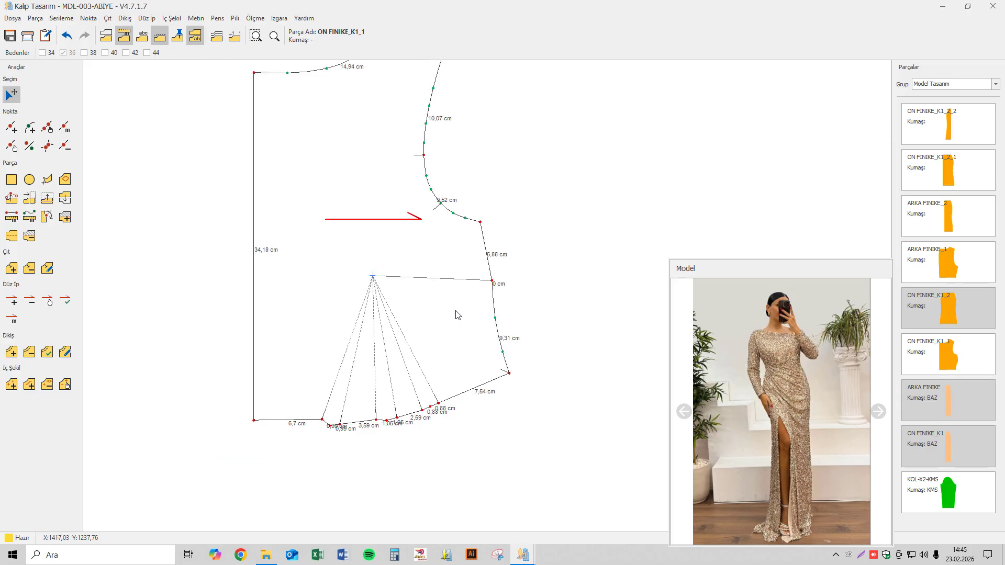
scroll(459, 313, "down", 2)
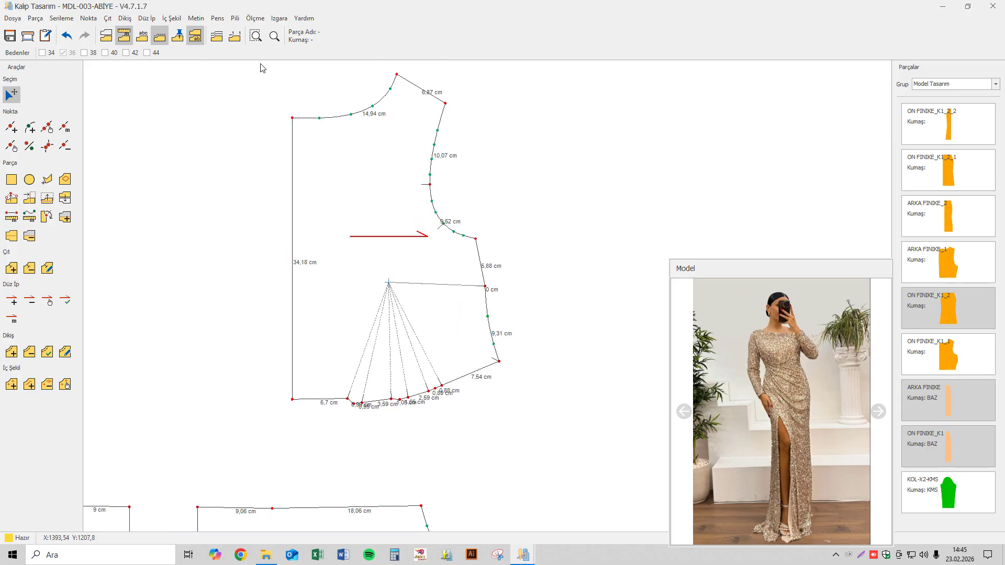
left_click(235, 18)
left_click(226, 70)
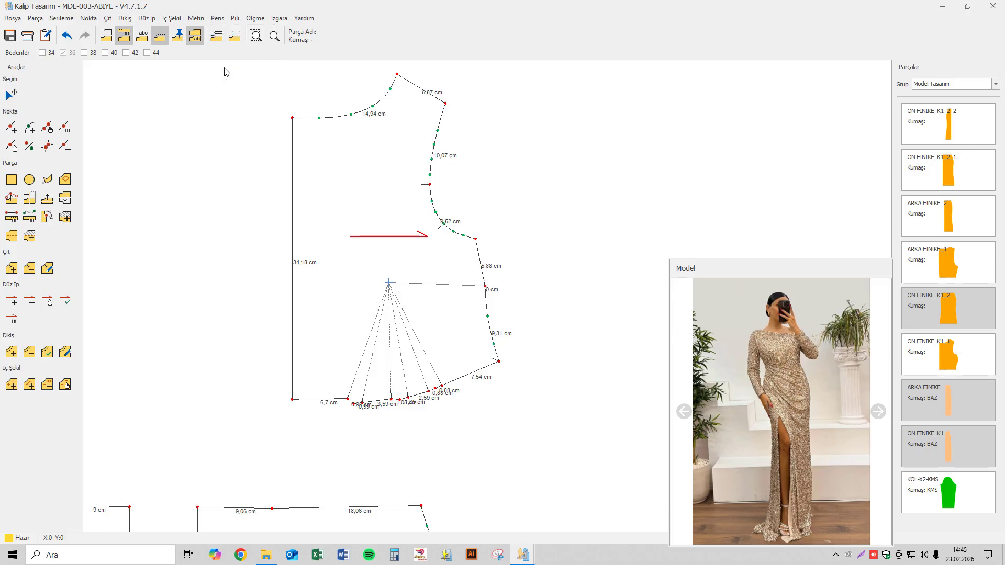
left_click(407, 335)
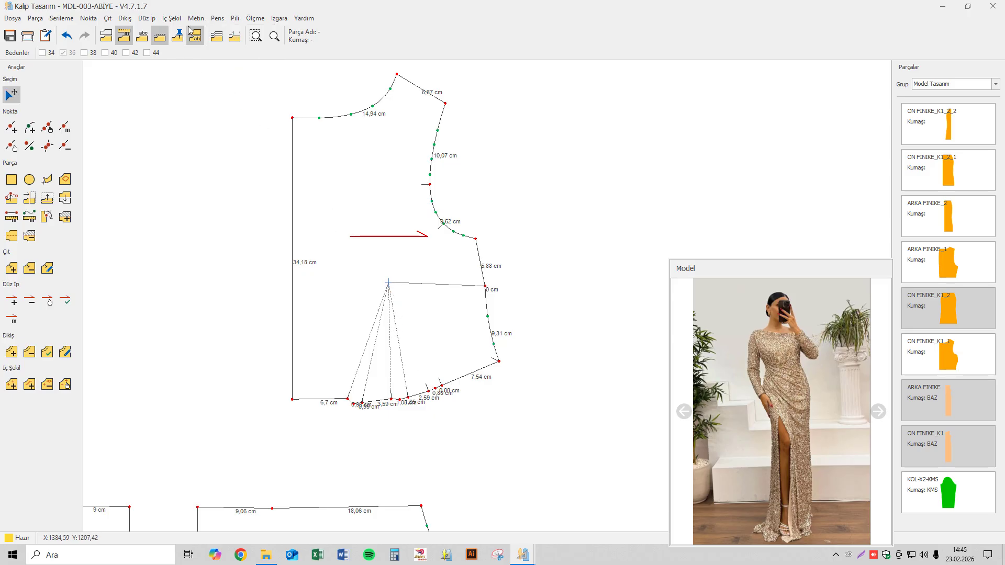
left_click(218, 18)
left_click(242, 72)
left_click(373, 330)
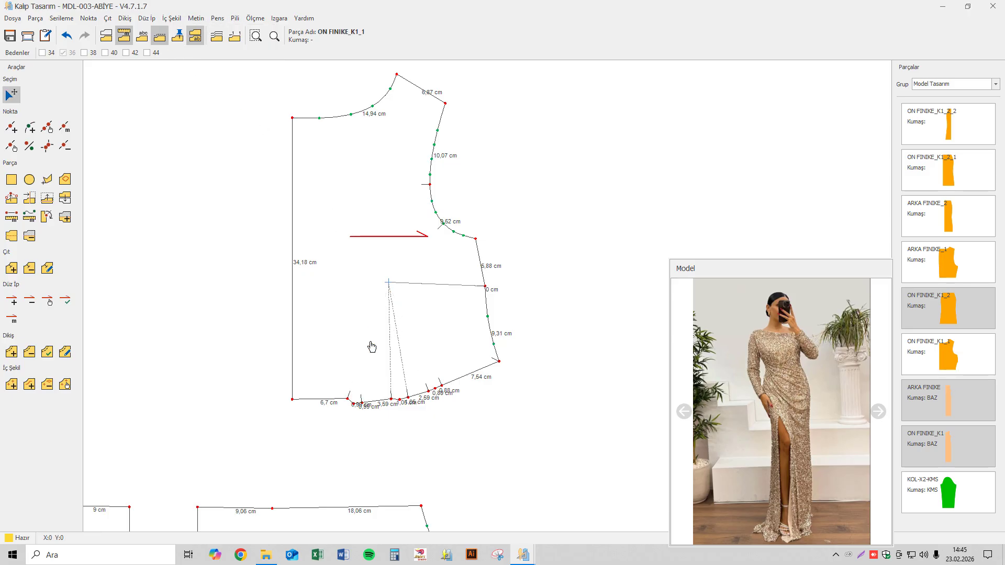
left_click(217, 18)
left_click(234, 70)
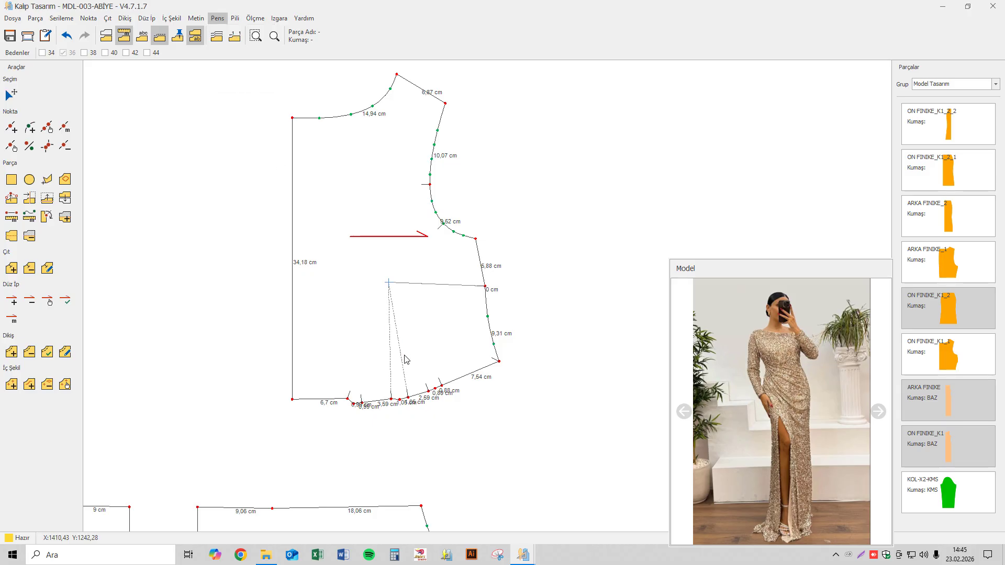
left_click(394, 318)
- Delete the closed side dart and the bust point mark from the front bodice
left_click(217, 18)
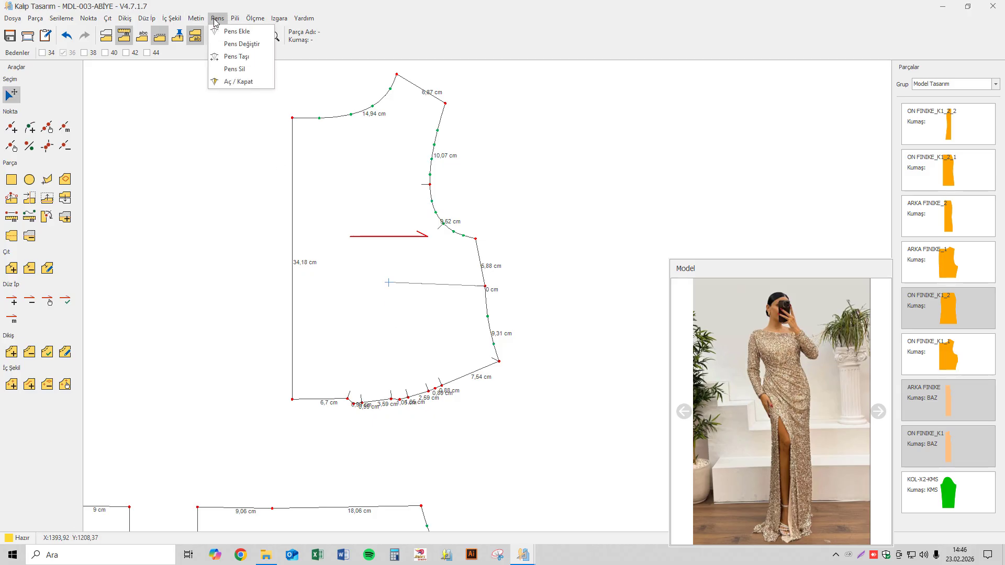
left_click(234, 69)
left_click(402, 285)
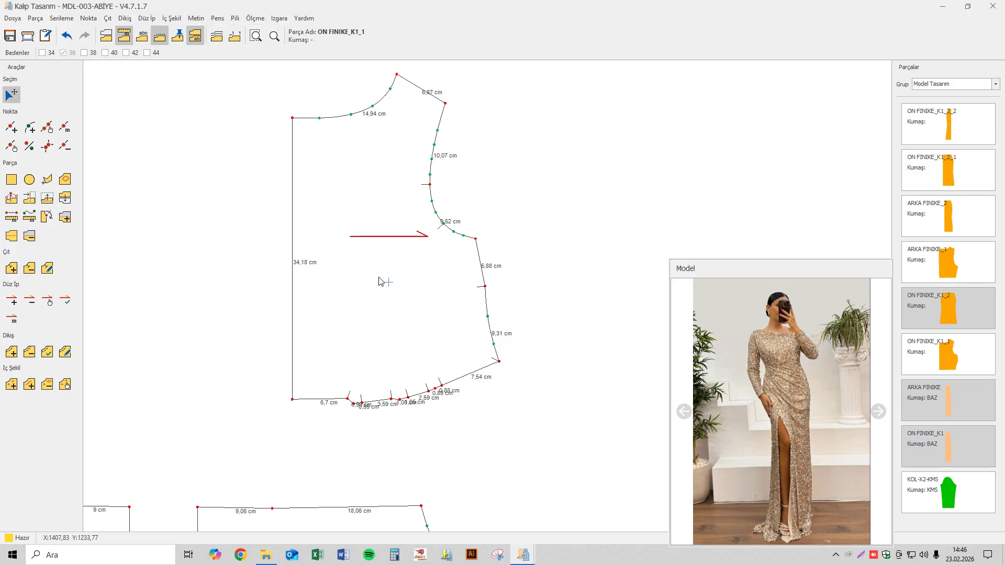
left_click(68, 147)
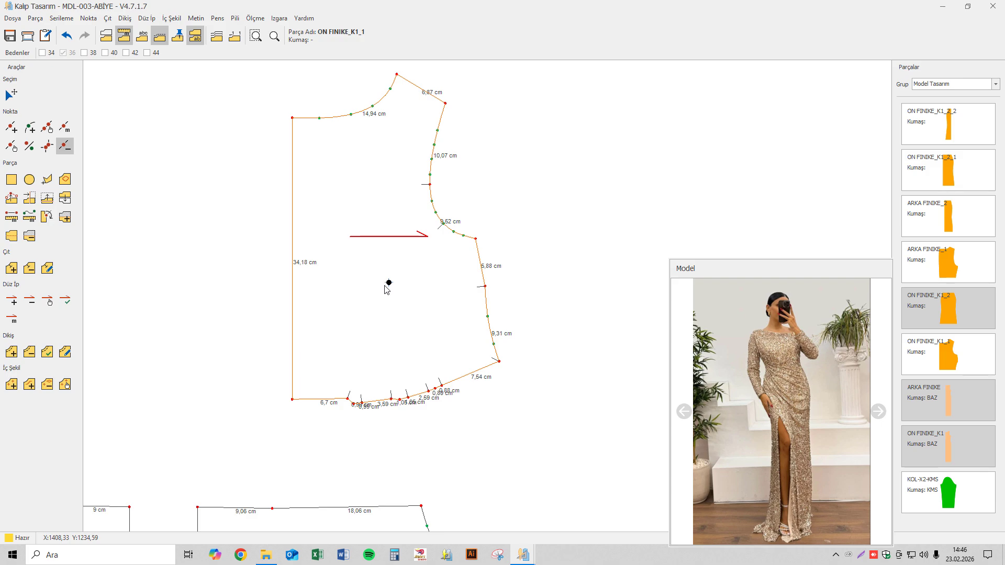
- Move the front bodice's side seam point at the closed dart slightly inward to smooth the seam
left_click(12, 146)
left_click(492, 285)
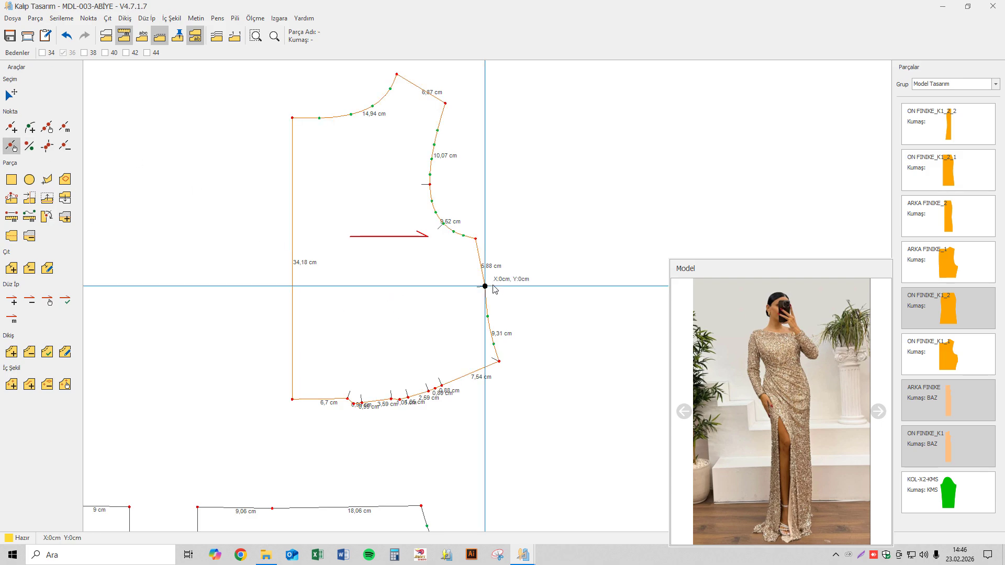
left_click(494, 289)
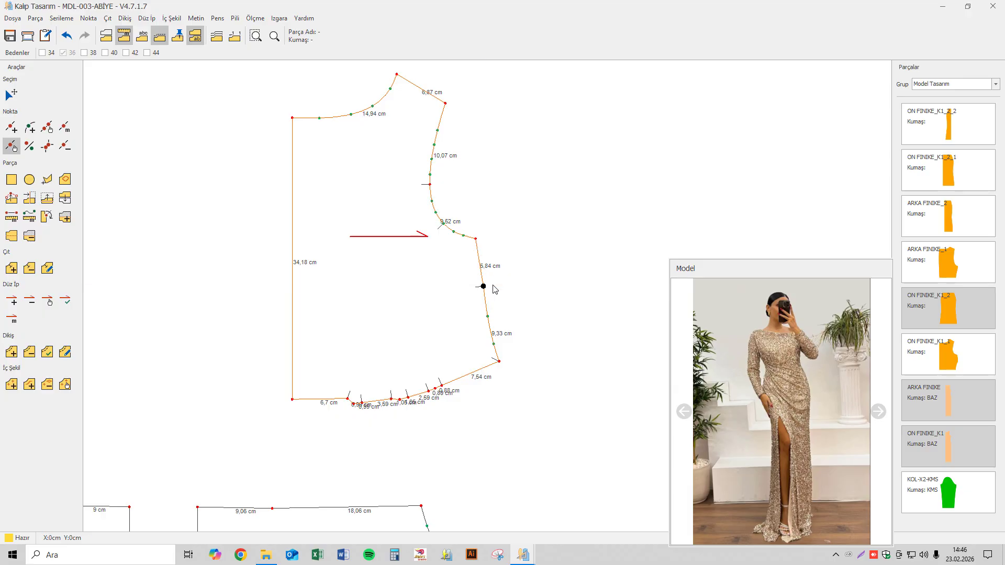
- Shift the front bodice's side seam point below the notch outward by 0.08 cm to smooth the seam
left_click(11, 198)
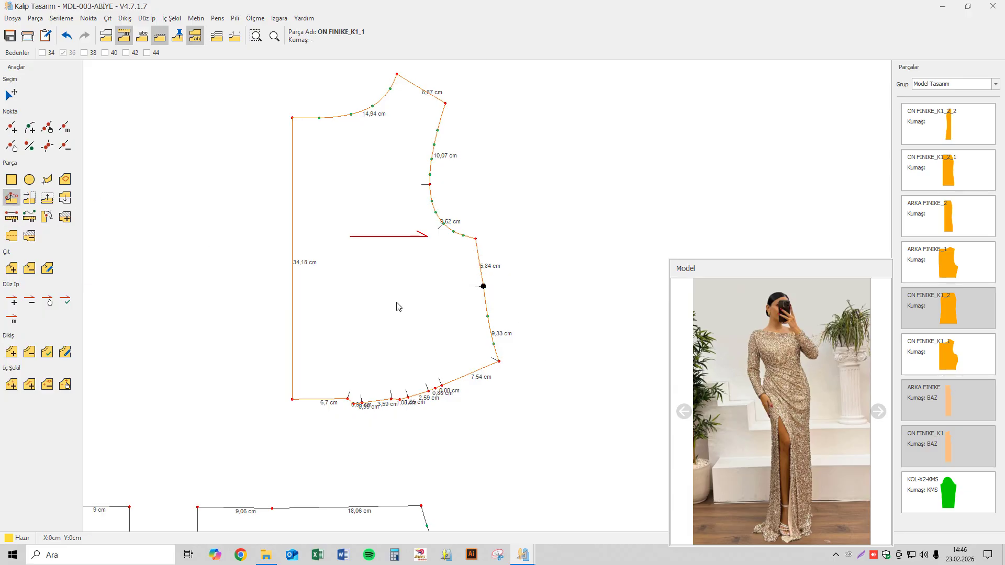
left_click(499, 361)
left_click(494, 344)
left_click(11, 146)
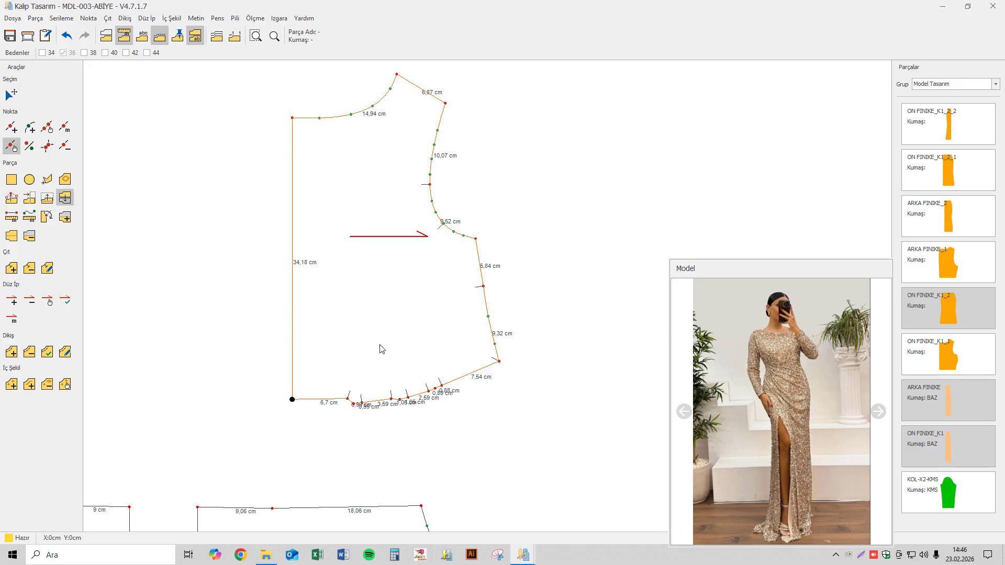
left_click(517, 318)
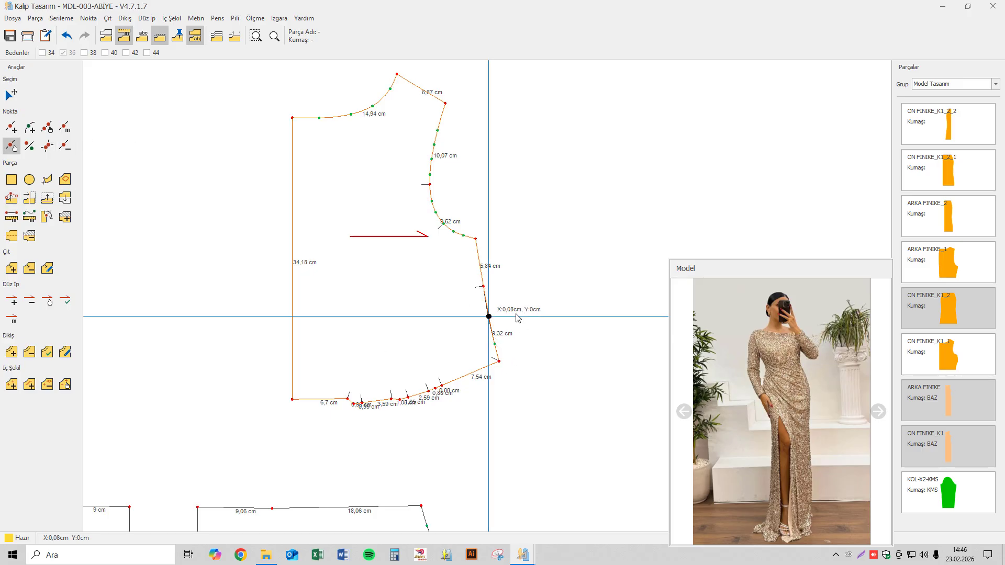
left_click(516, 313)
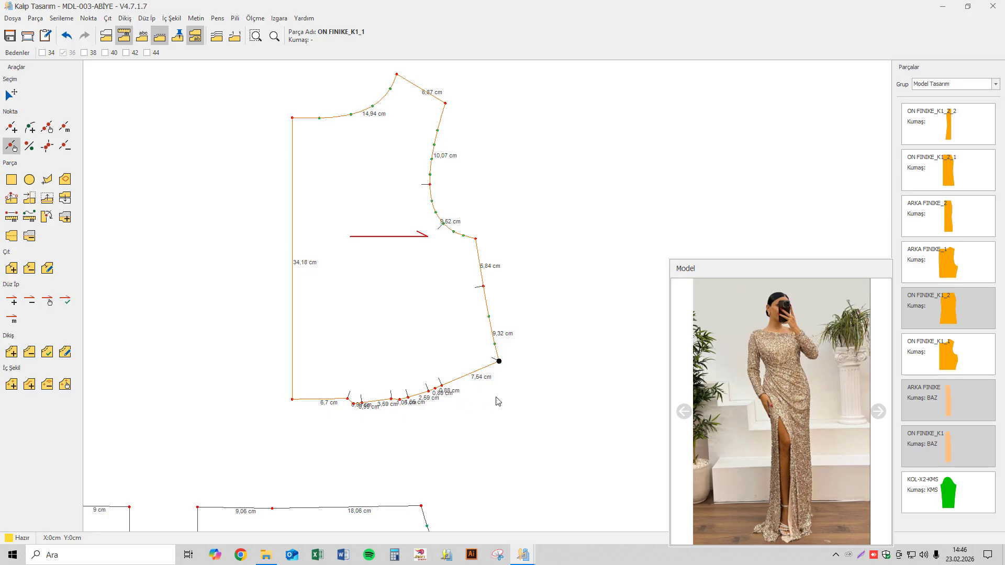
- Try to mirror the front bodice across its centre front line
left_click(11, 96)
left_click(386, 157)
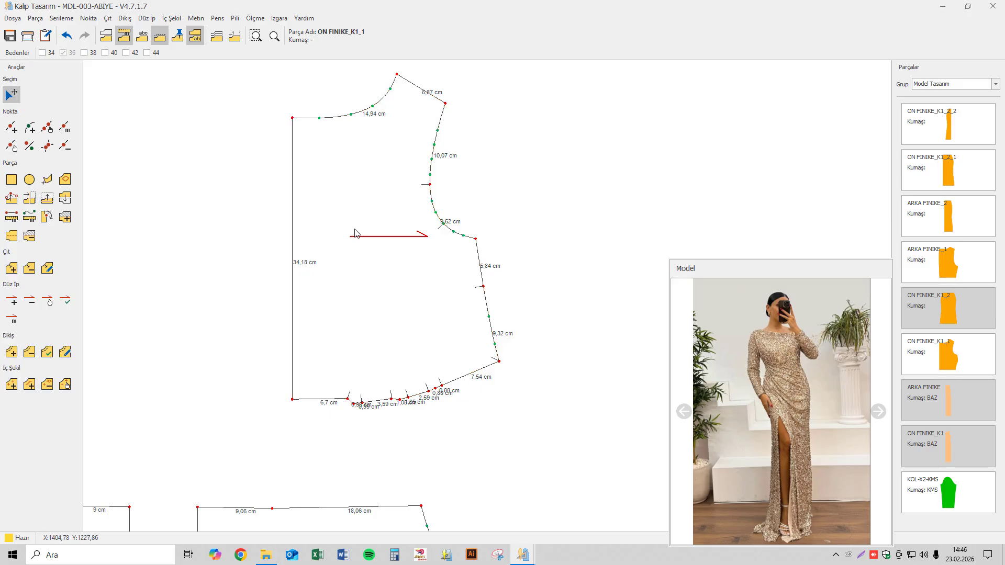
scroll(361, 234, "down", 2)
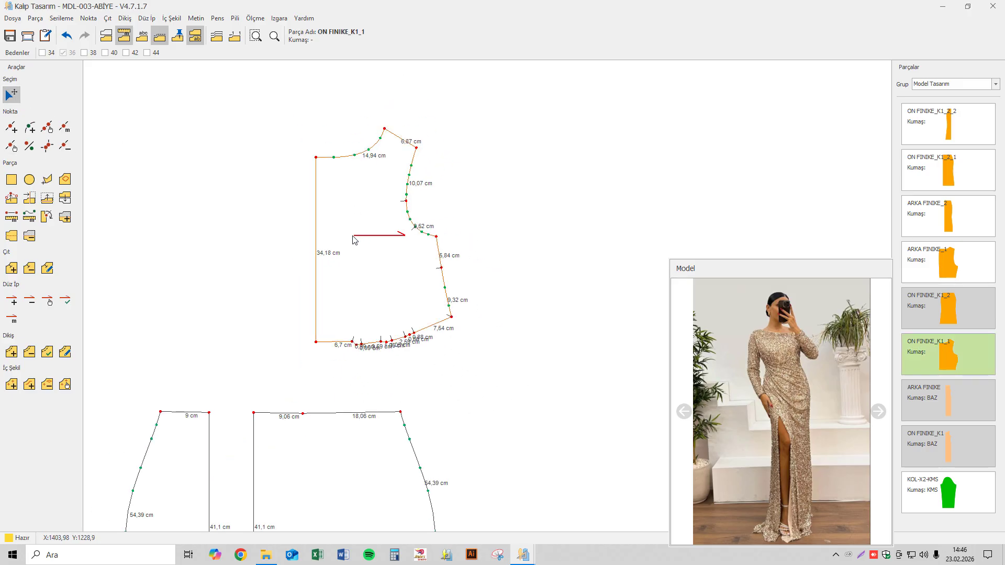
left_click(65, 217)
left_click(315, 342)
left_click(315, 157)
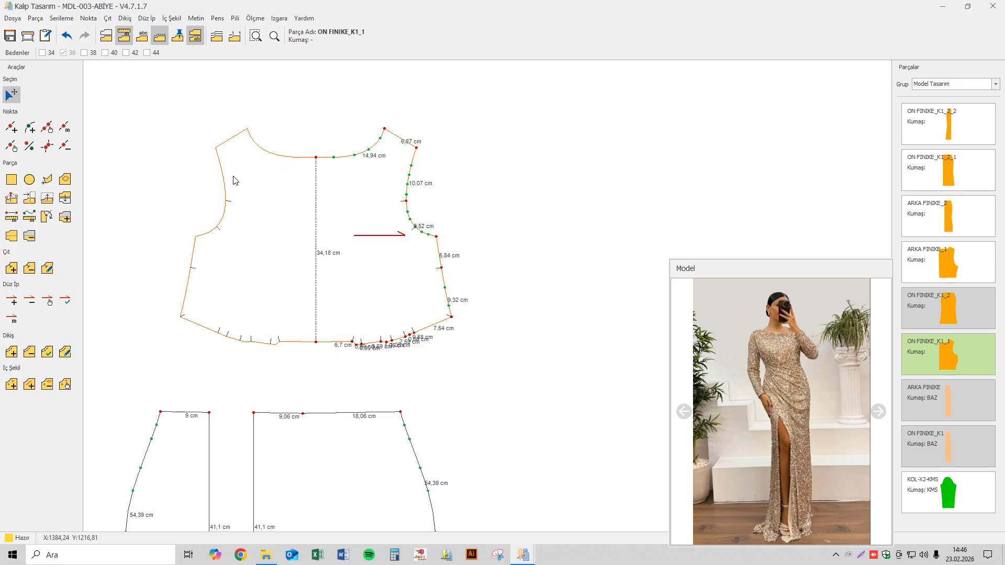
- Notch the centre front line at the neckline and waist, and mirror the front bodice across it
left_click(18, 265)
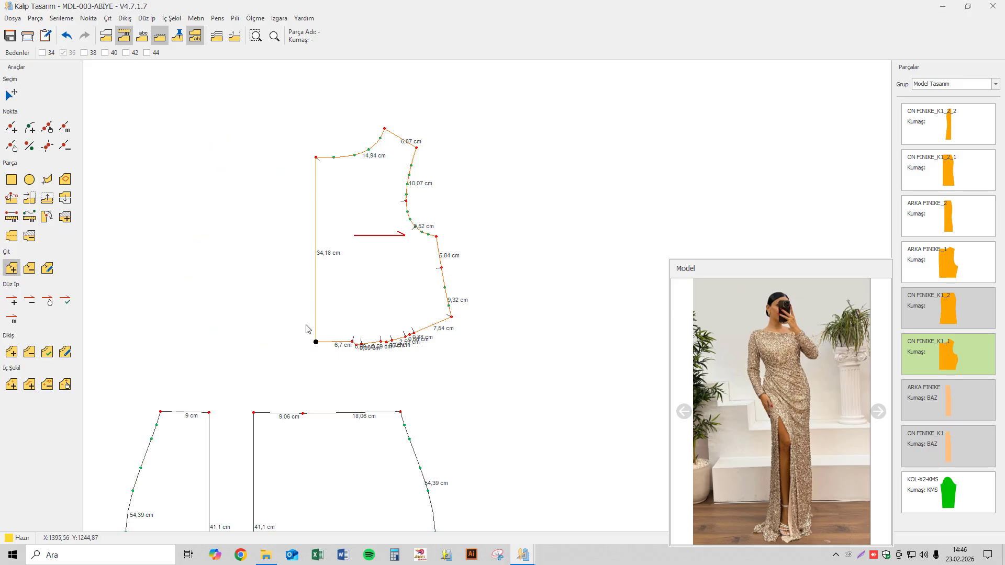
left_click(11, 94)
left_click(295, 216)
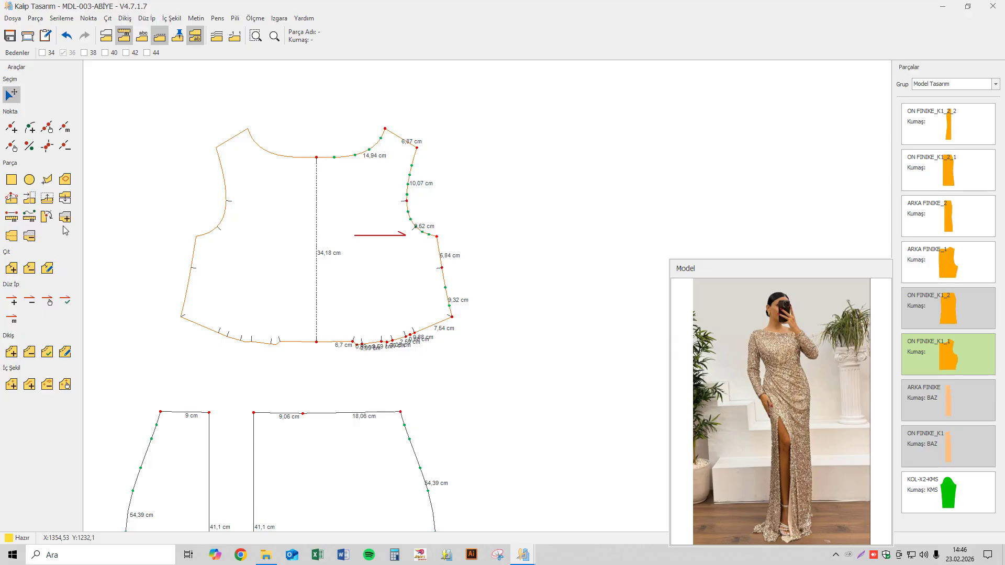
- Open the mirrored front bodice into one full piece and hide its measurements
left_click(16, 238)
left_click(246, 266)
key("m")
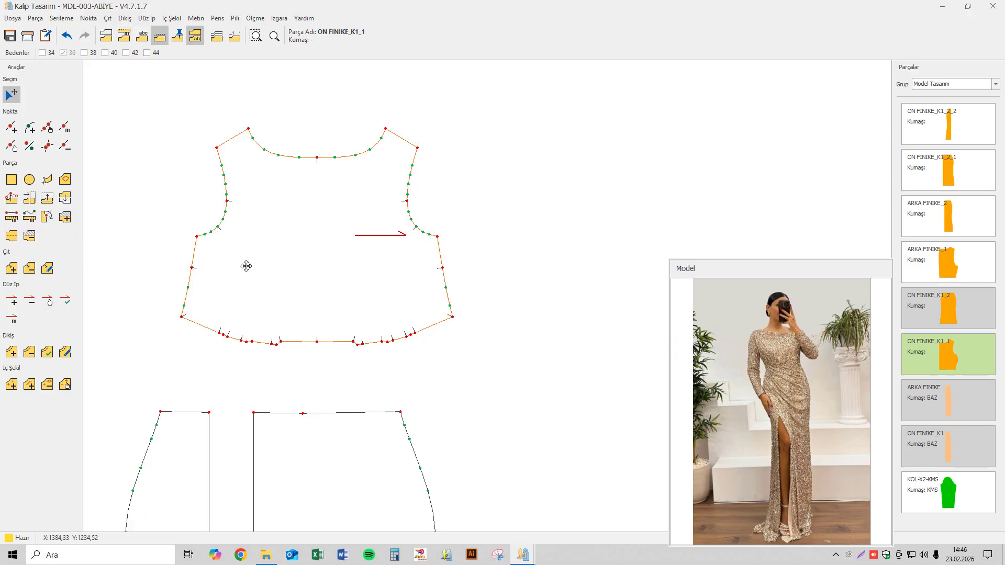
- Add a point midway along the right-hand shoulder seam of the full front bodice
left_click(65, 128)
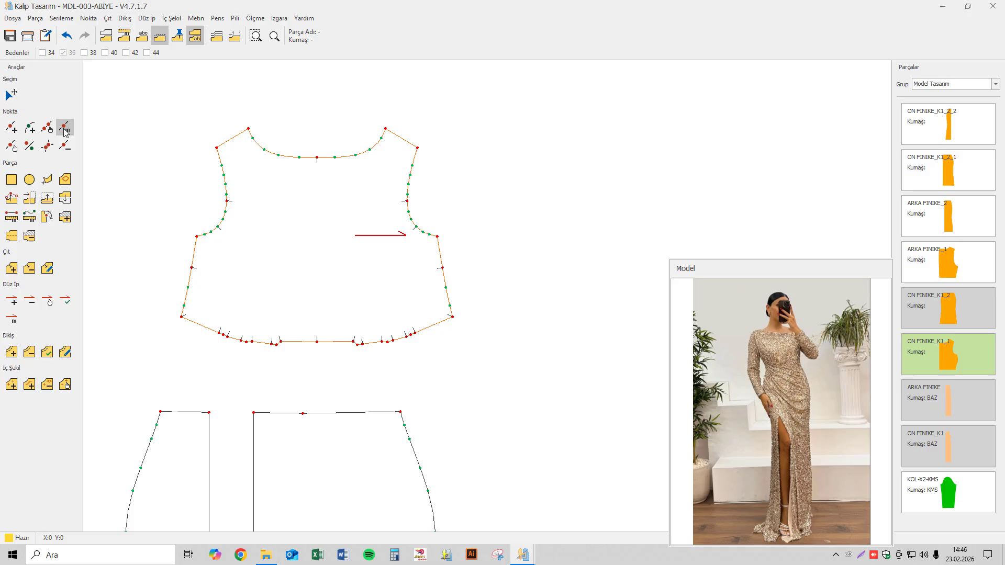
left_click(385, 129)
key("Return")
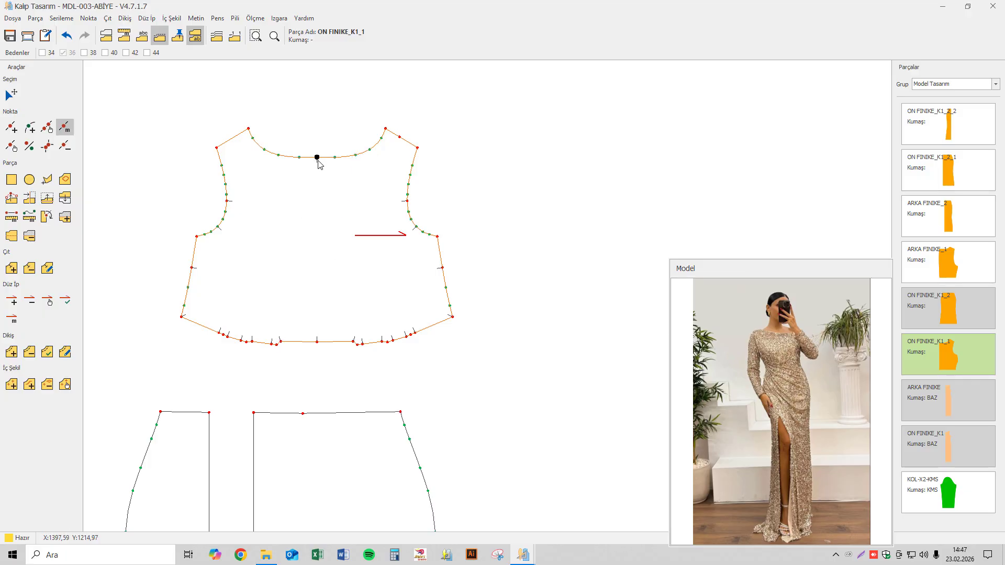
left_click(6, 95)
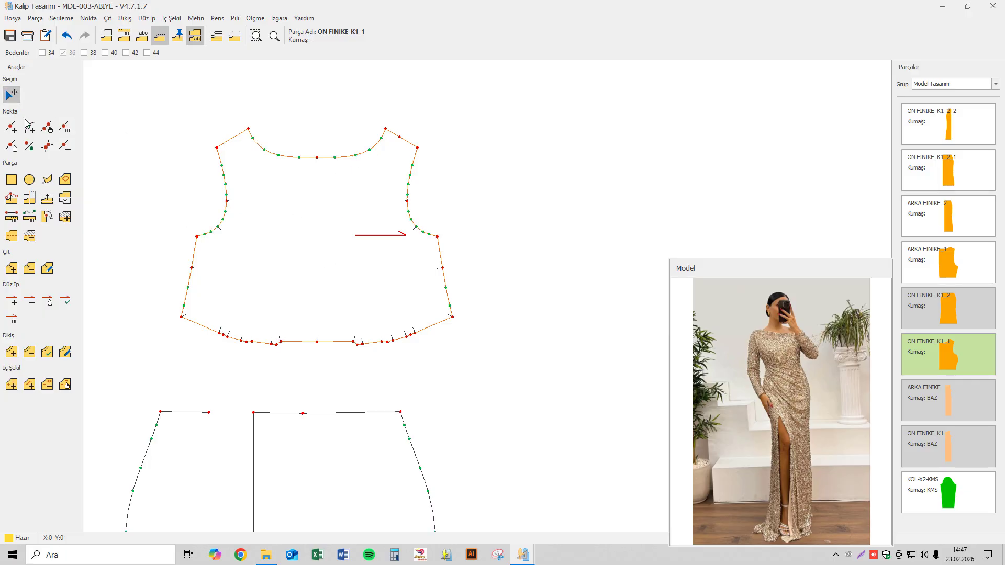
left_click(287, 262)
- Add one Sağ pleat from the centre front neck to the left half's middle dart position, 0 cm at the neck and 1 cm at the waist
left_click(234, 19)
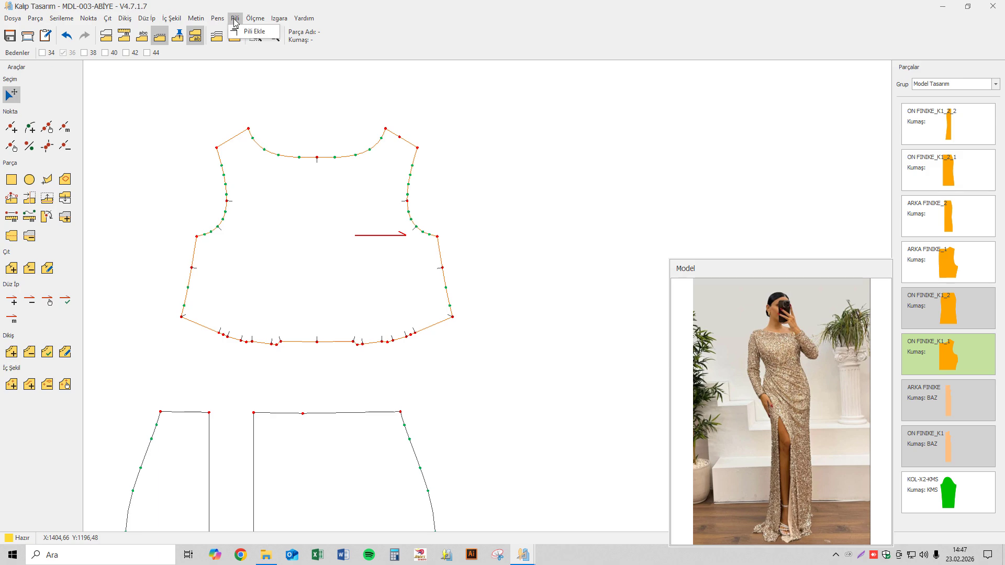
left_click(246, 31)
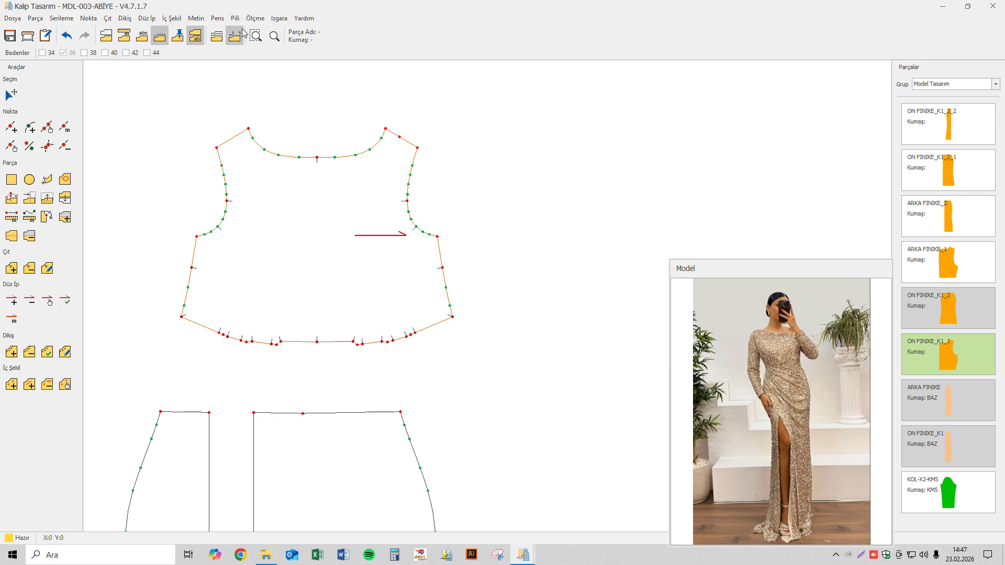
left_click(317, 157)
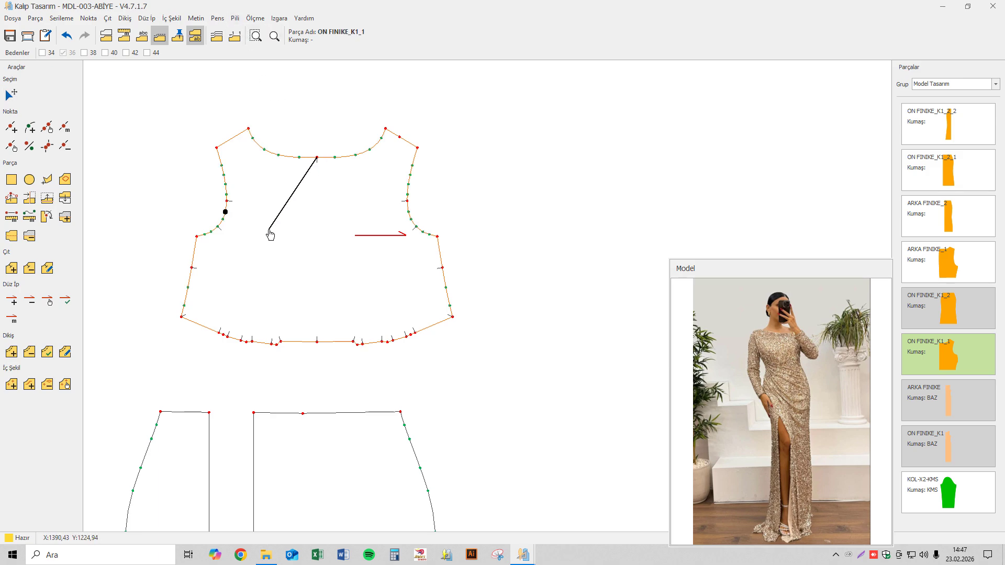
left_click(255, 343)
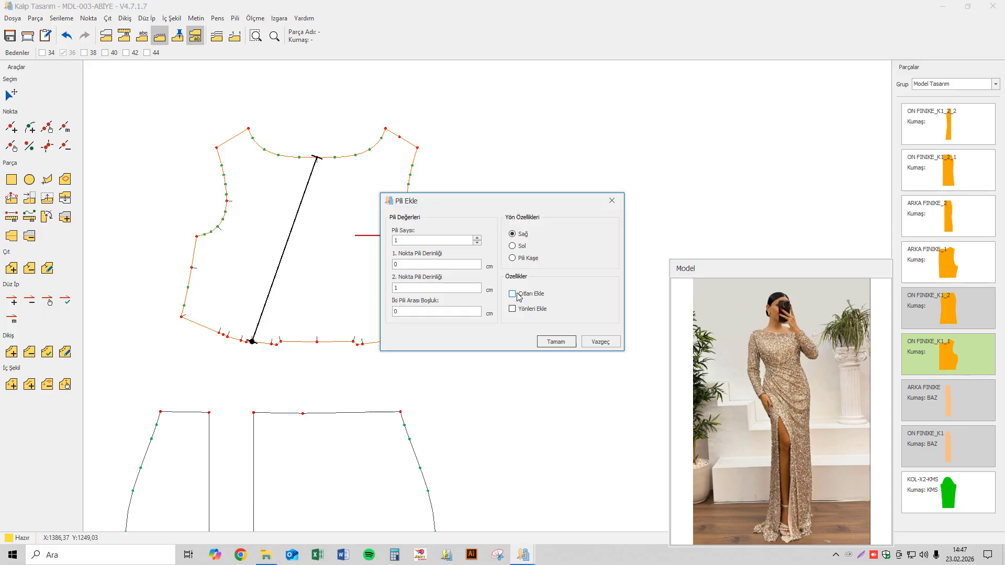
left_click(552, 342)
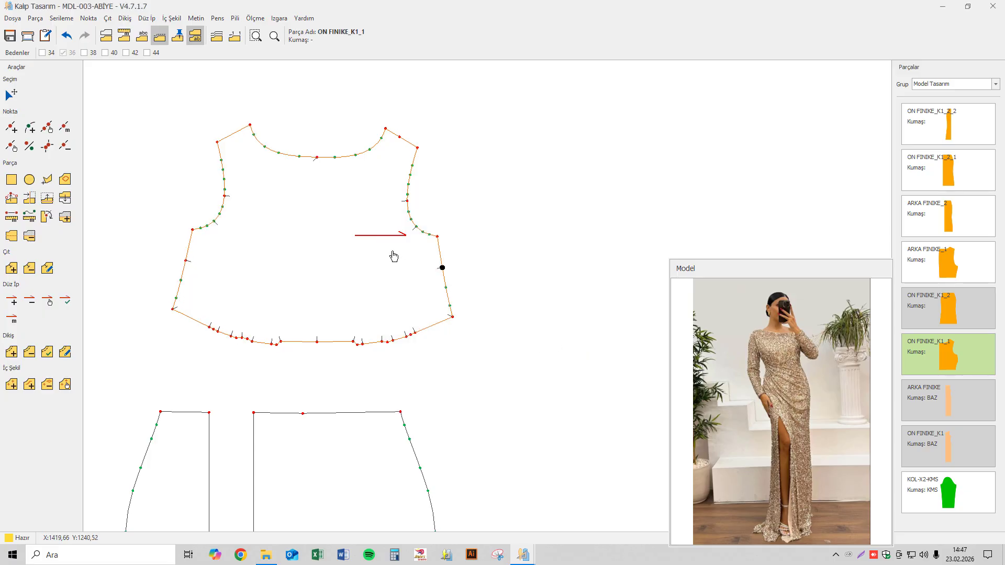
- Add one Sağ pleat from the right neckline curve to the left dart position nearest centre front, with depths of 0 and 1 cm
left_click(357, 156)
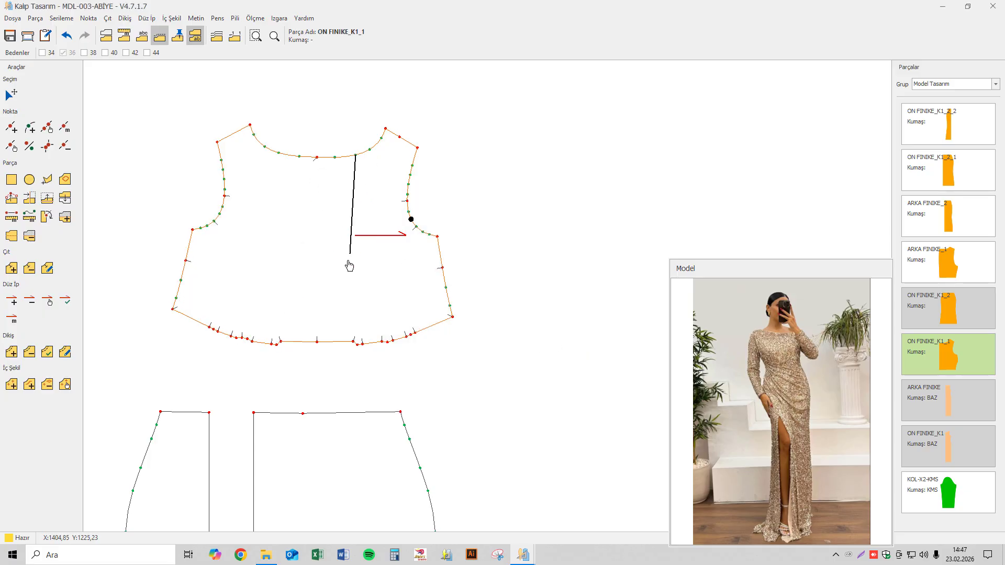
left_click(287, 343)
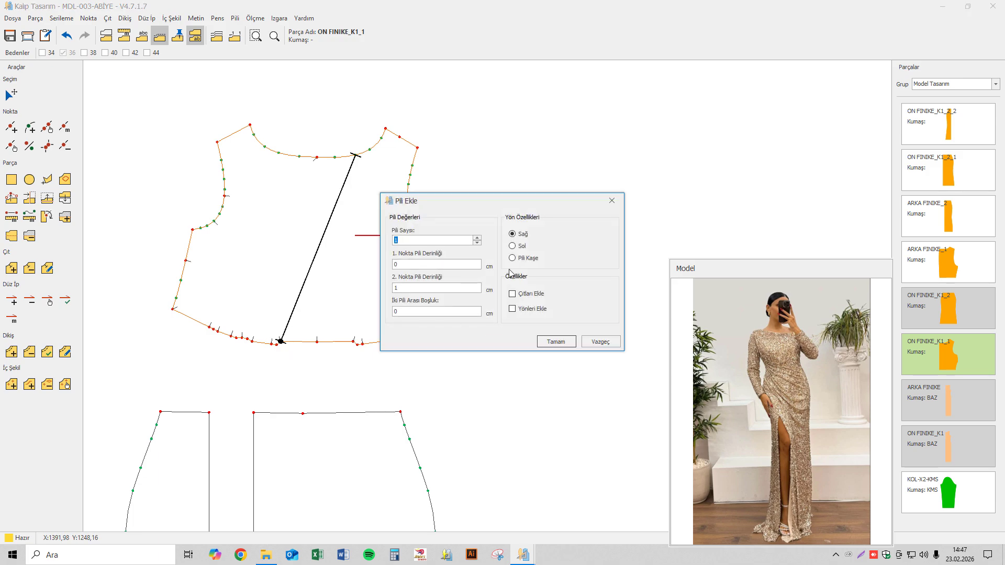
left_click(547, 344)
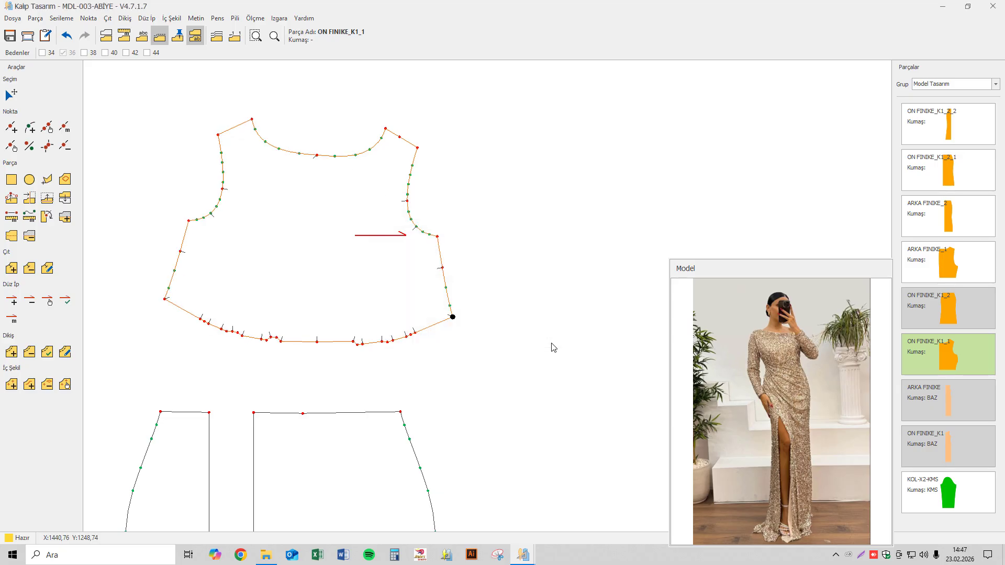
- Add one Sağ pleat from the right shoulder's midpoint to the centre front waist, 0 cm at the shoulder and 1 cm at the waist
left_click(399, 137)
left_click(321, 343)
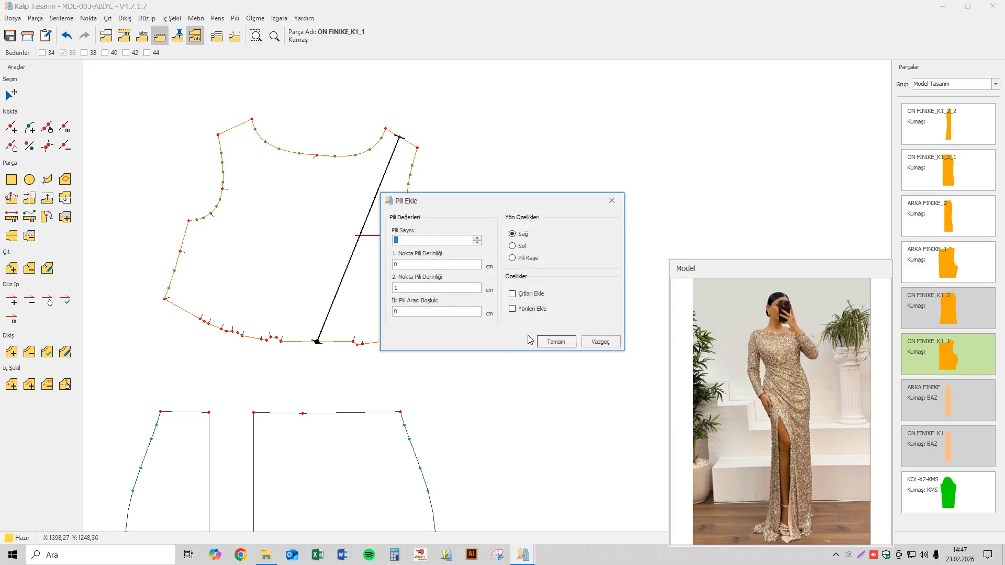
left_click(554, 341)
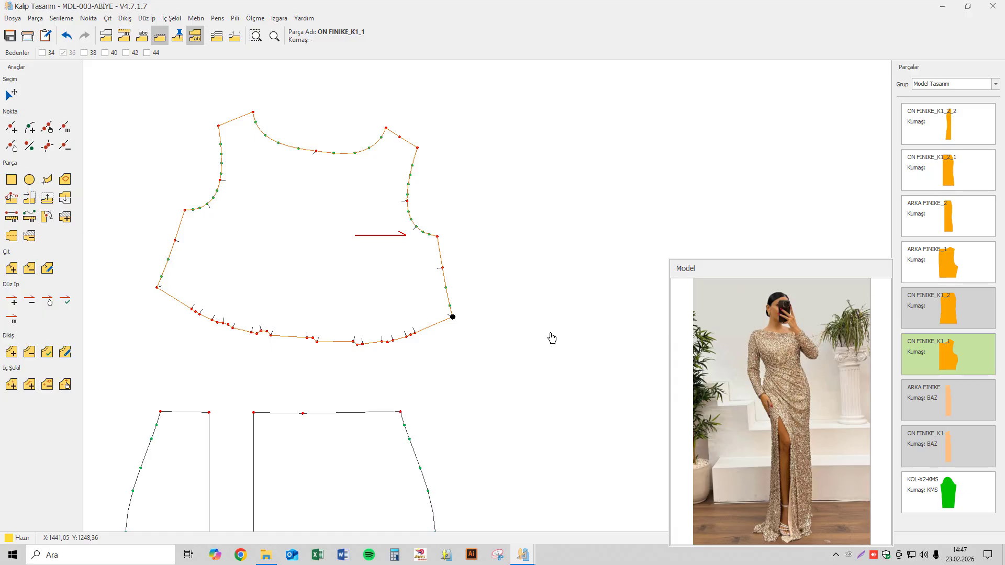
- Add a grainline from the centre front neck notch to the centre front waist point and make it the main grainline
middle_click_drag(535, 221, 577, 242)
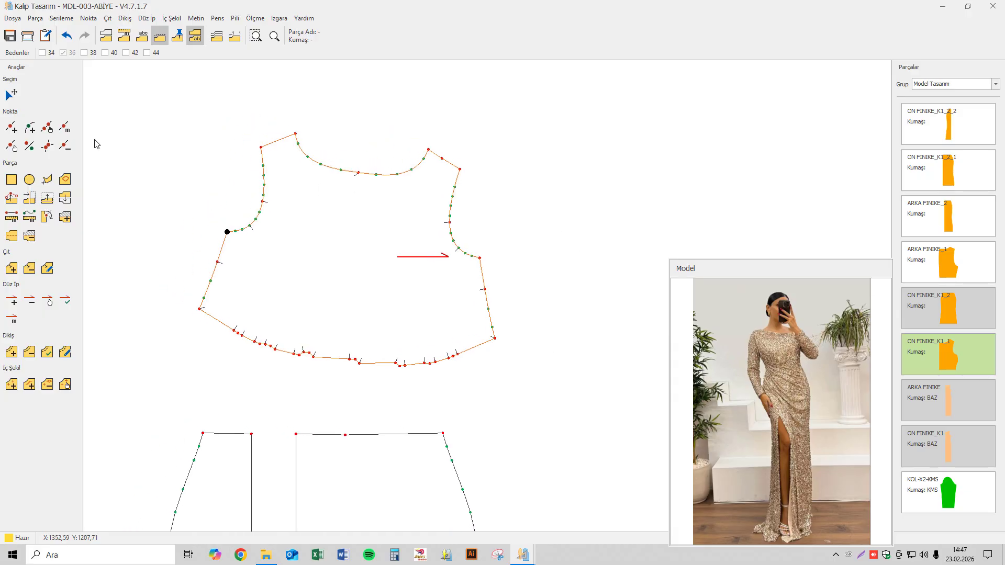
left_click(11, 94)
left_click(348, 361)
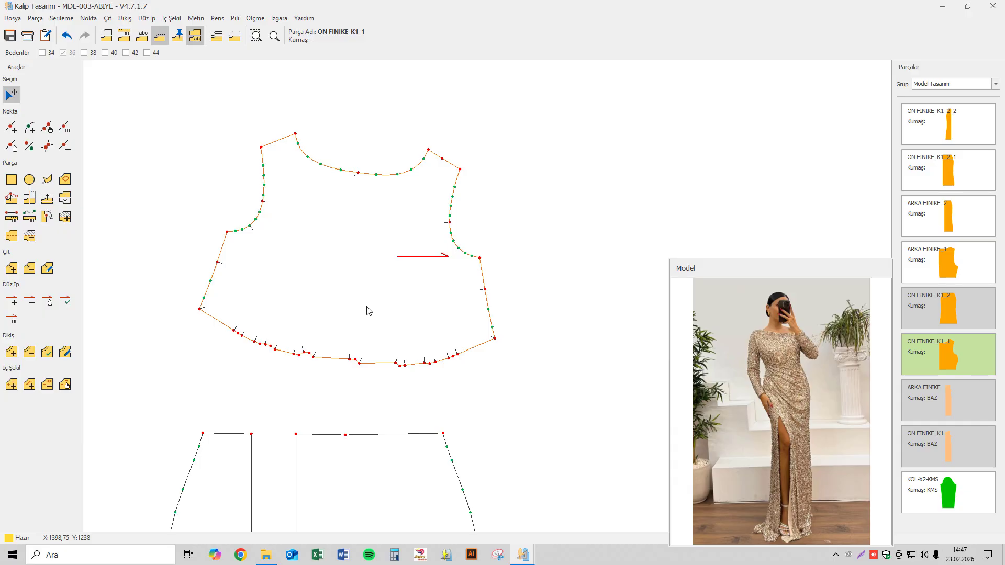
left_click(12, 301)
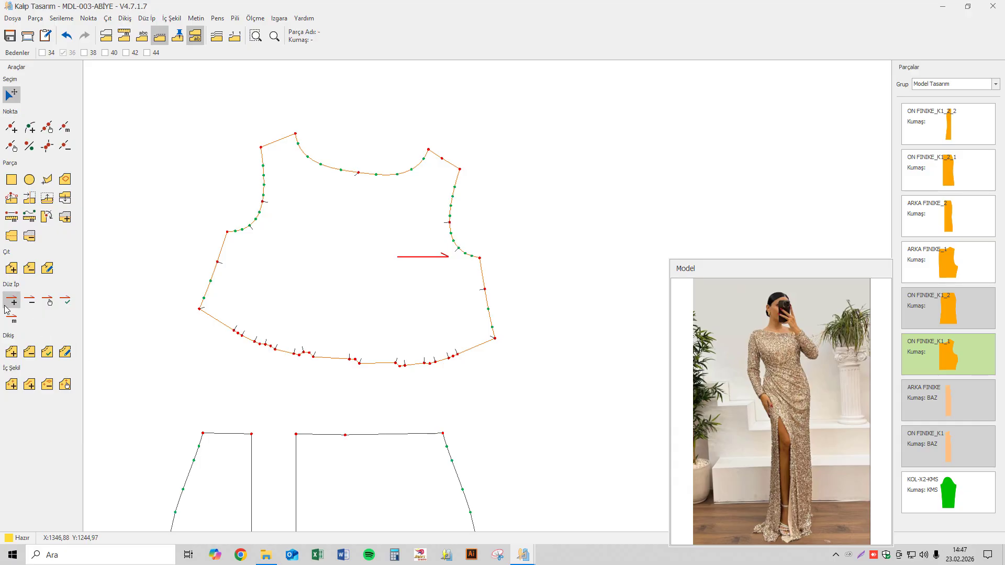
left_click(358, 173)
left_click(349, 359)
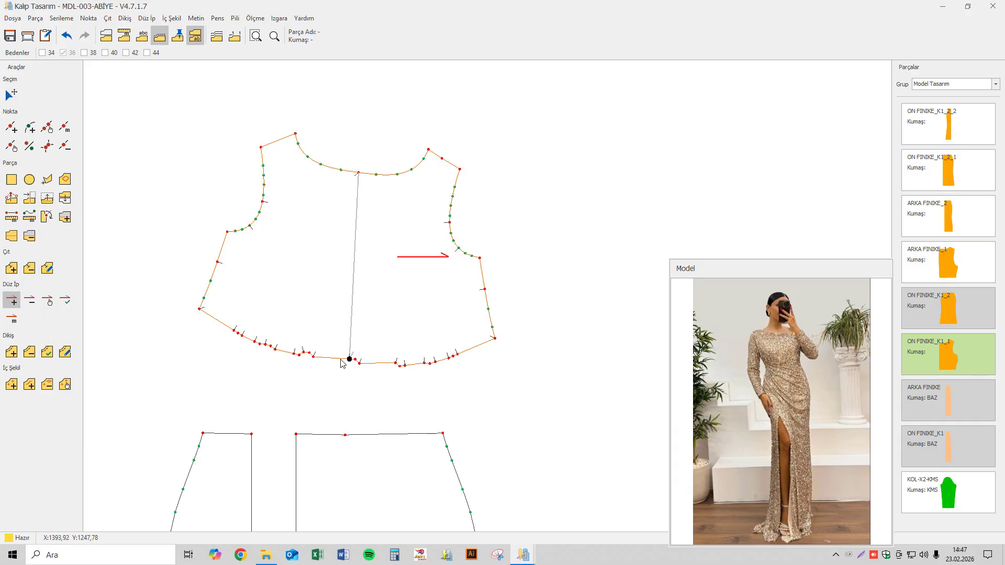
left_click(67, 305)
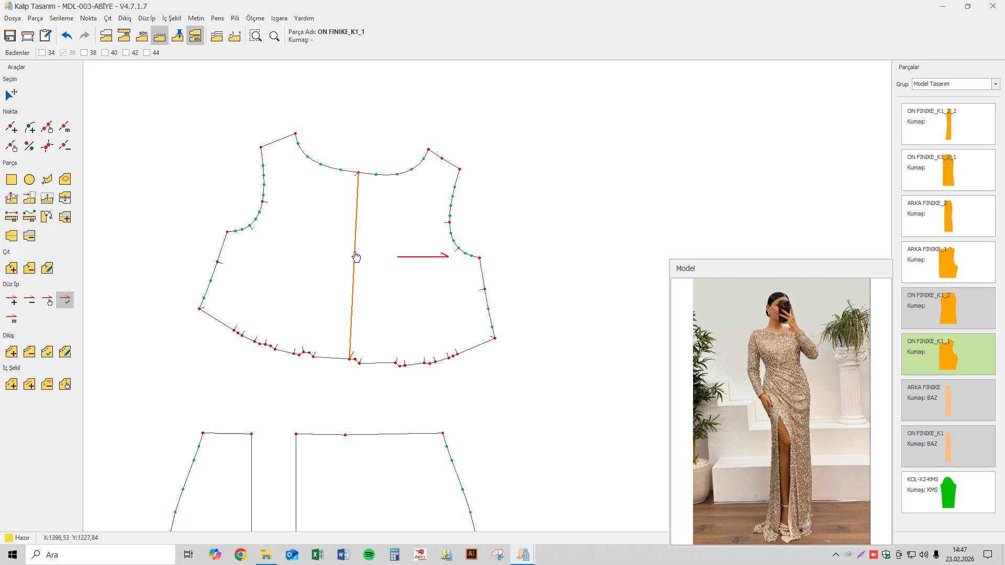
left_click(354, 258)
- Rotate the front bodice until it stands upright with its new grainline vertical
left_click(10, 95)
left_click(339, 227)
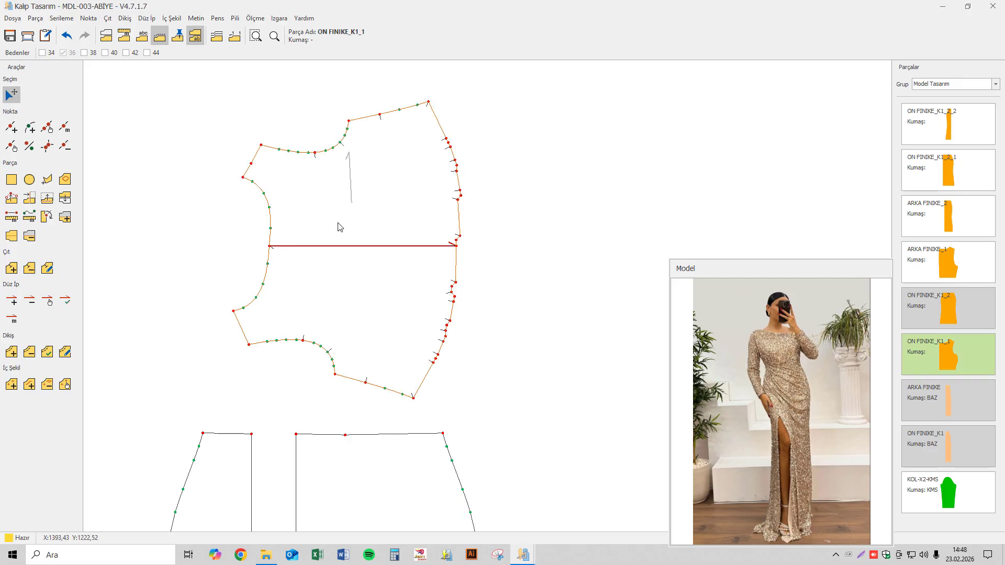
key("r")
key("r")
key("r")
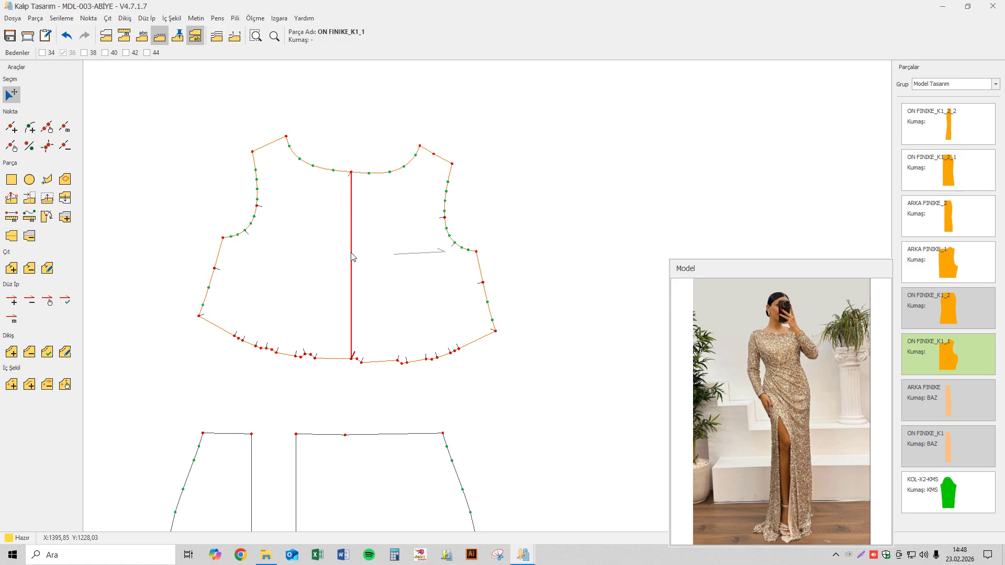
- Move the vertical grainline into the right half of the front bodice and shorten it
left_click(241, 146)
left_click(47, 301)
left_click(352, 283)
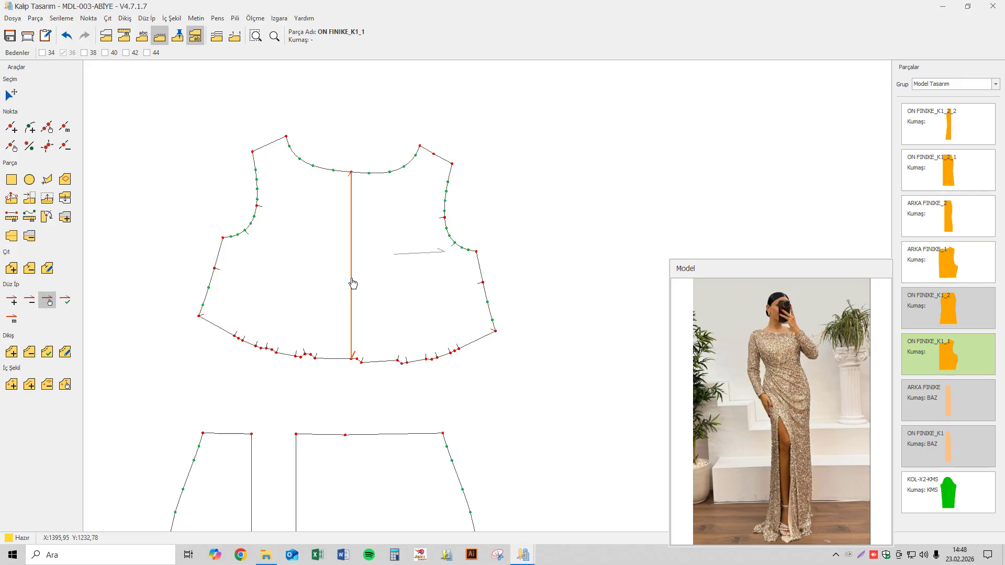
left_click(426, 276)
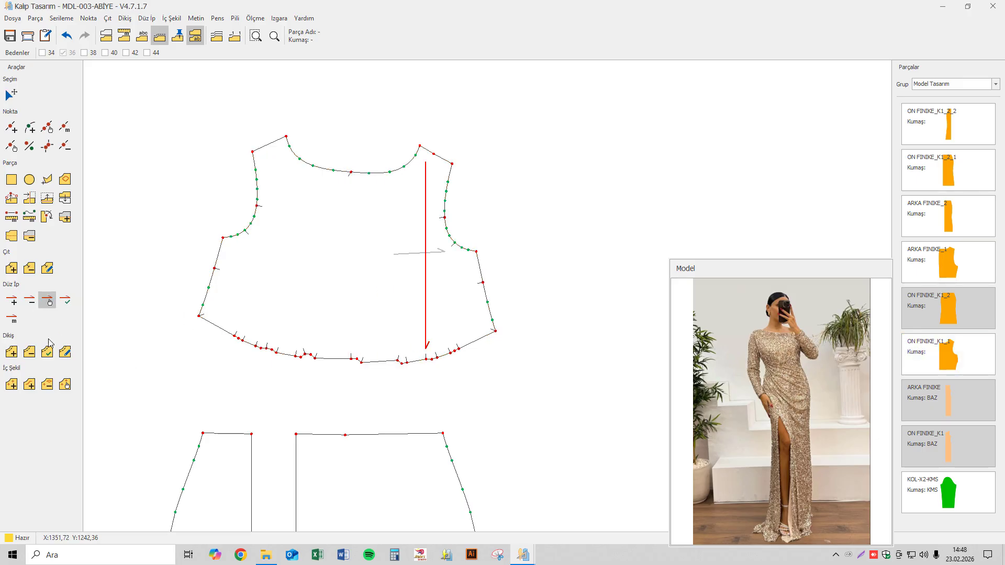
left_click(11, 319)
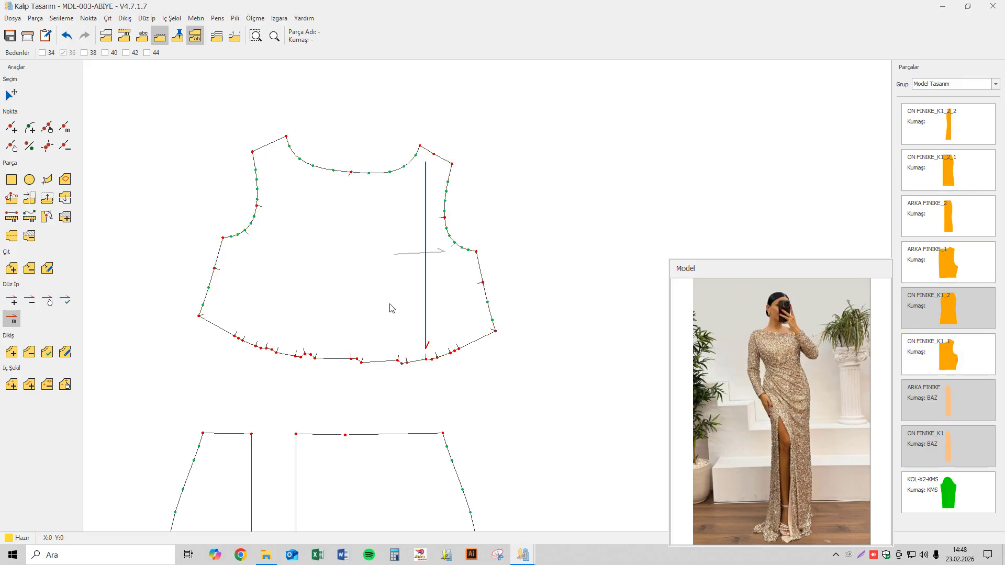
left_click(427, 293)
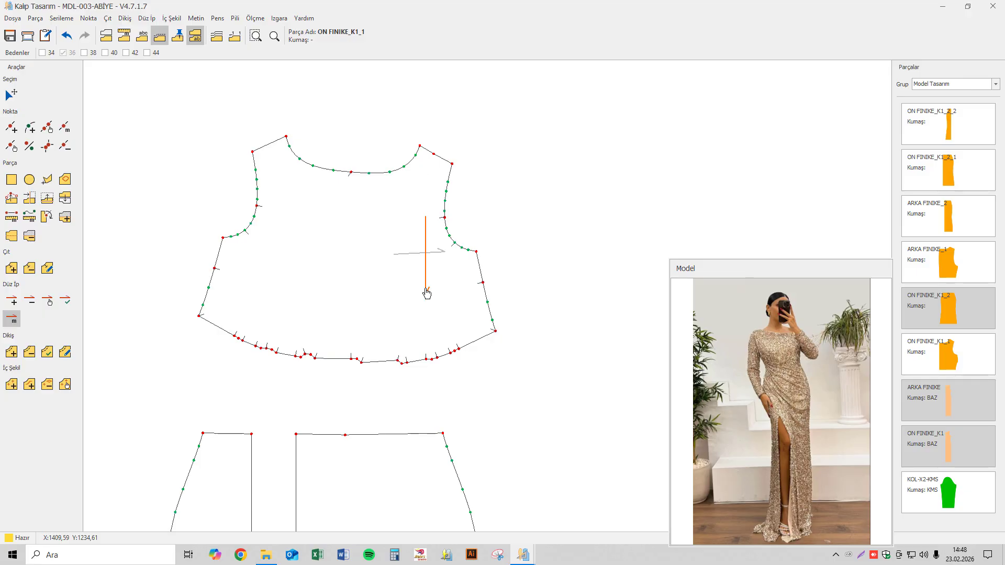
- Delete the near-horizontal old grainline from the front bodice and remove the protruding pleat points along its waist edge
left_click(29, 301)
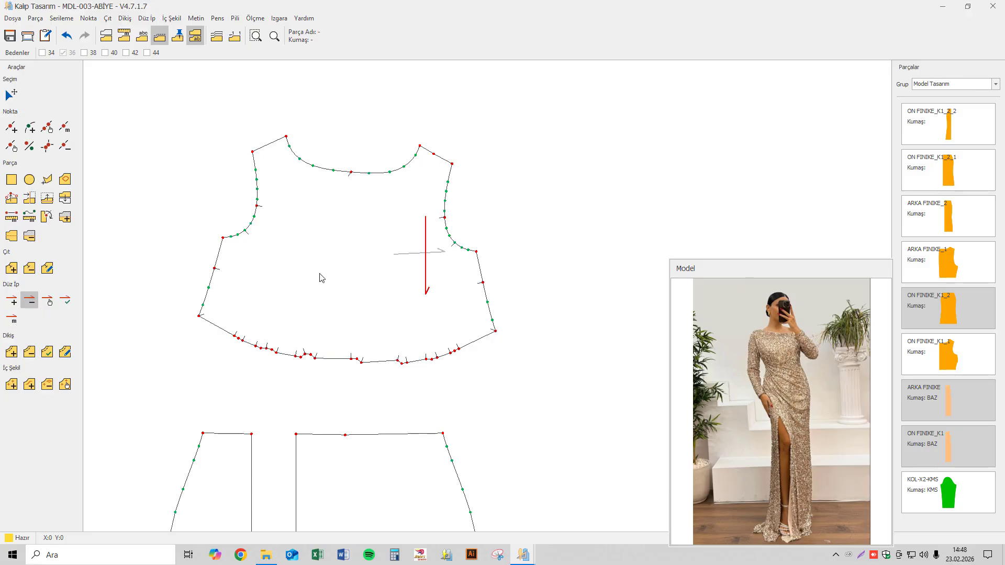
left_click(410, 256)
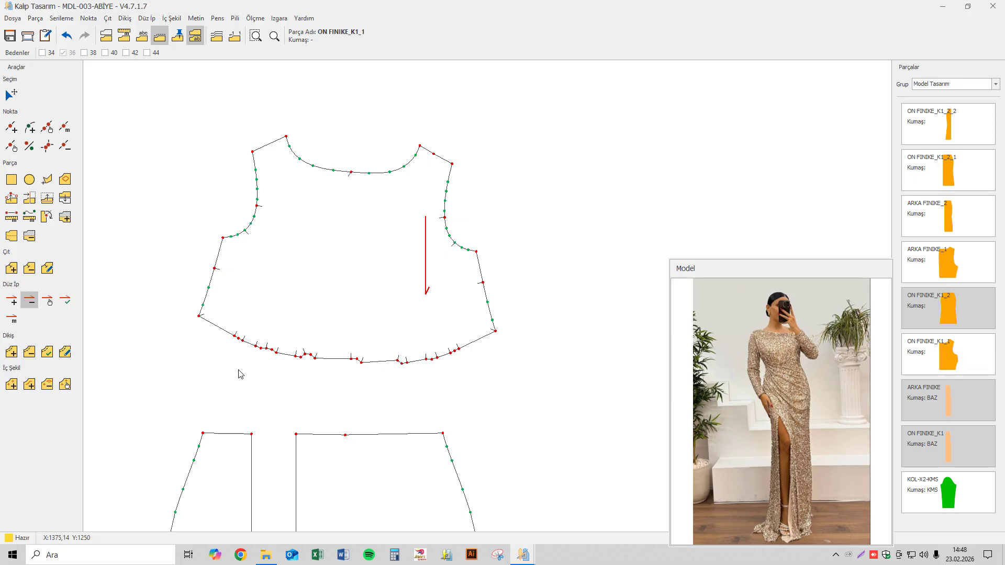
scroll(316, 370, "up", 1)
scroll(218, 262, "up", 1)
left_click(65, 146)
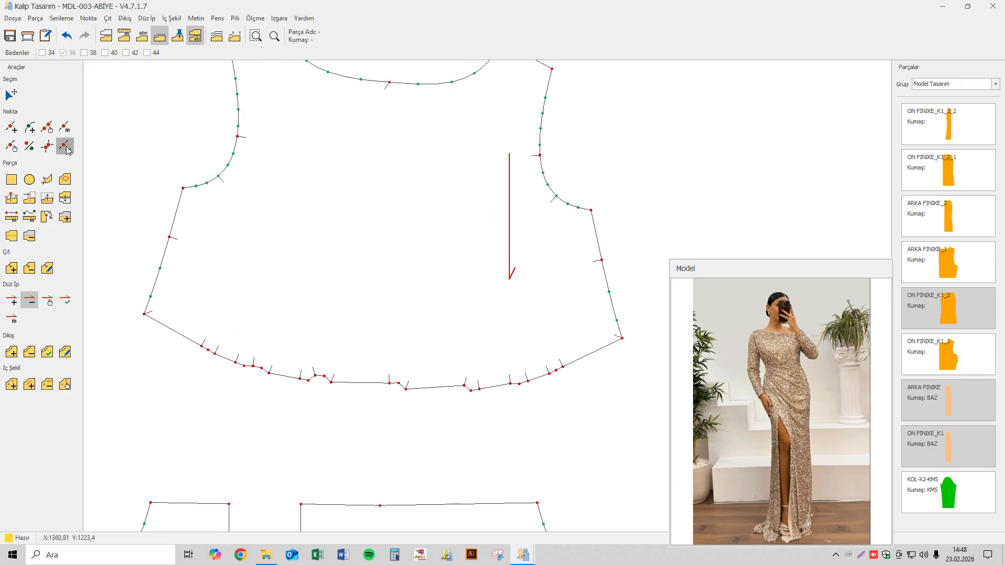
left_click(325, 379)
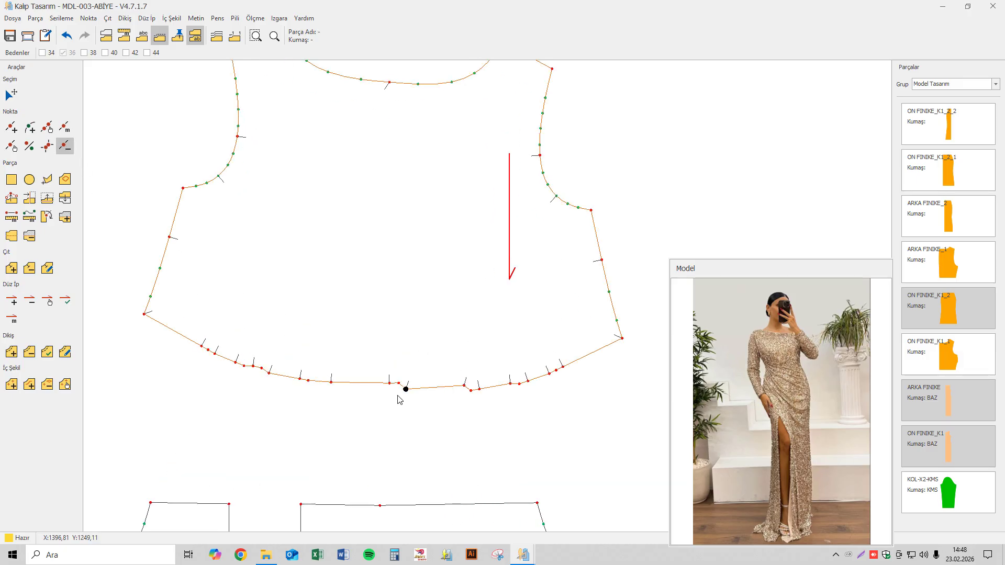
left_click(404, 389)
left_click(470, 391)
left_click(477, 392)
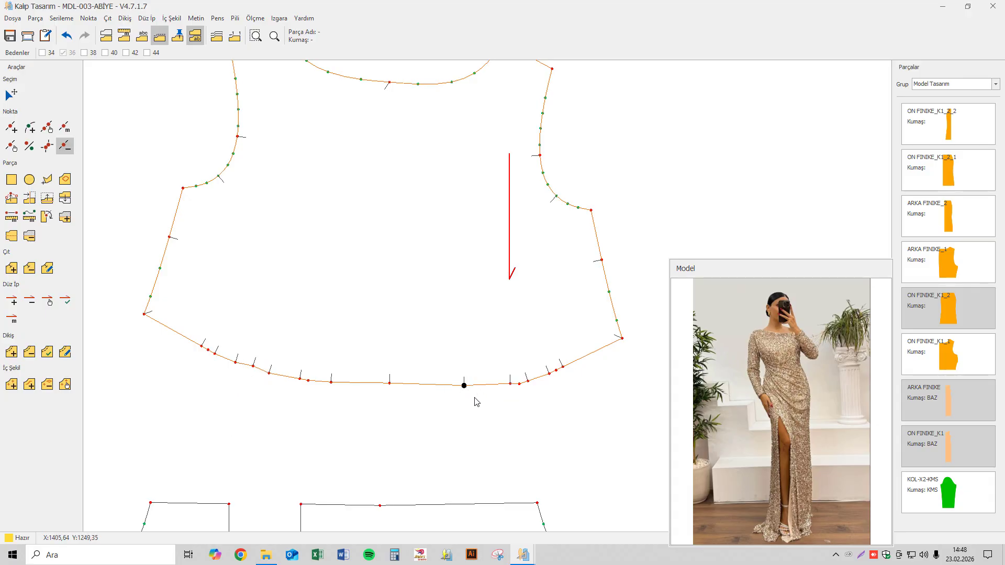
left_click(531, 385)
left_click(518, 391)
- Remove all notches from the front bodice's waist edge and from both of its side seams
left_click(29, 268)
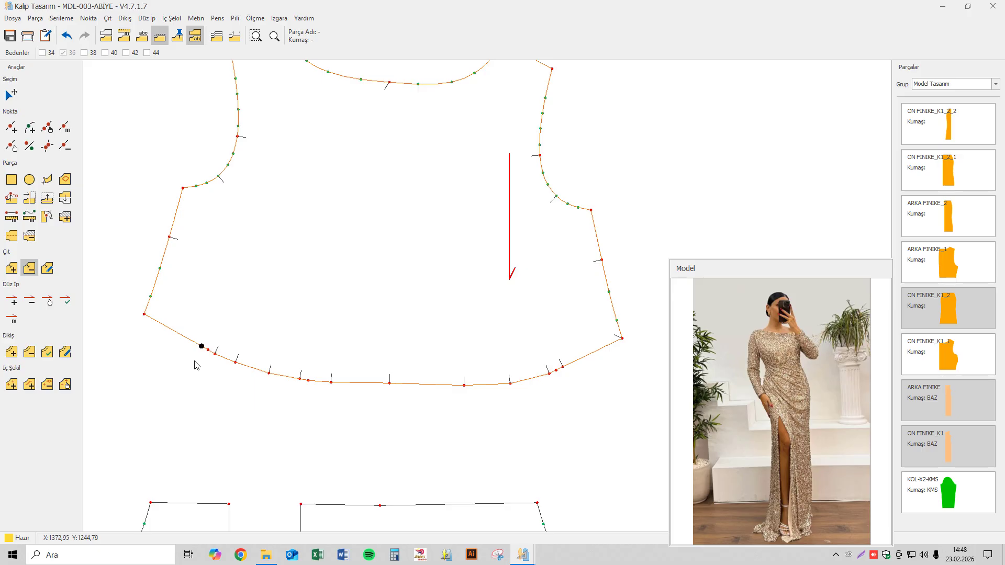
left_click(242, 370)
left_click(212, 361)
left_click(198, 242)
left_click(609, 261)
left_click(273, 387)
left_click(341, 392)
left_click(291, 392)
left_click(379, 400)
left_click(446, 393)
left_click(492, 392)
left_click(535, 377)
left_click(560, 375)
left_click(631, 350)
- Delete the surplus closely spaced points on the waist edge and add a notch at the centre front waist point
left_click(64, 146)
left_click(208, 351)
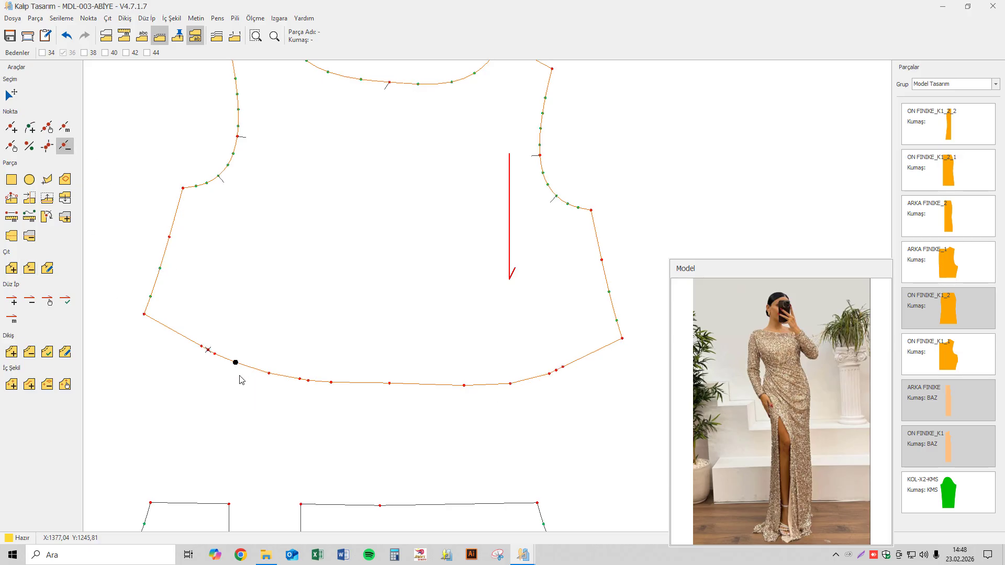
left_click(308, 382)
left_click(11, 268)
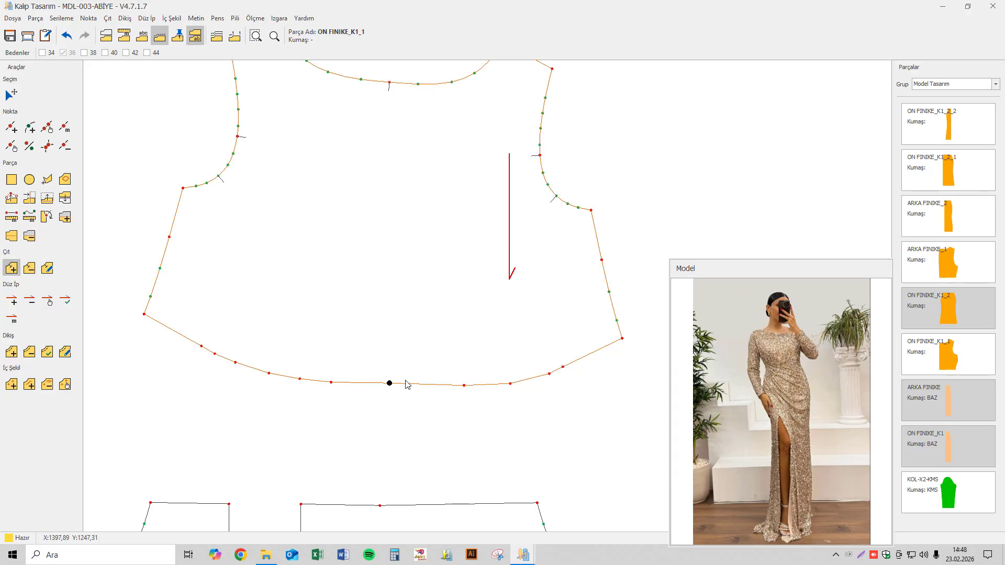
left_click(11, 95)
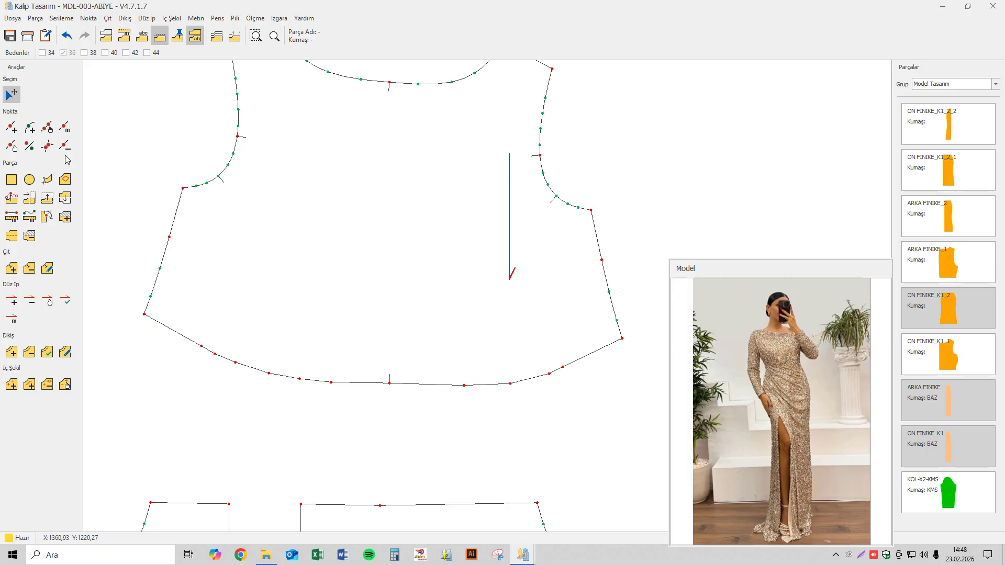
- Convert the waist edge's corner points on both sides of centre front into curve points
left_click(29, 146)
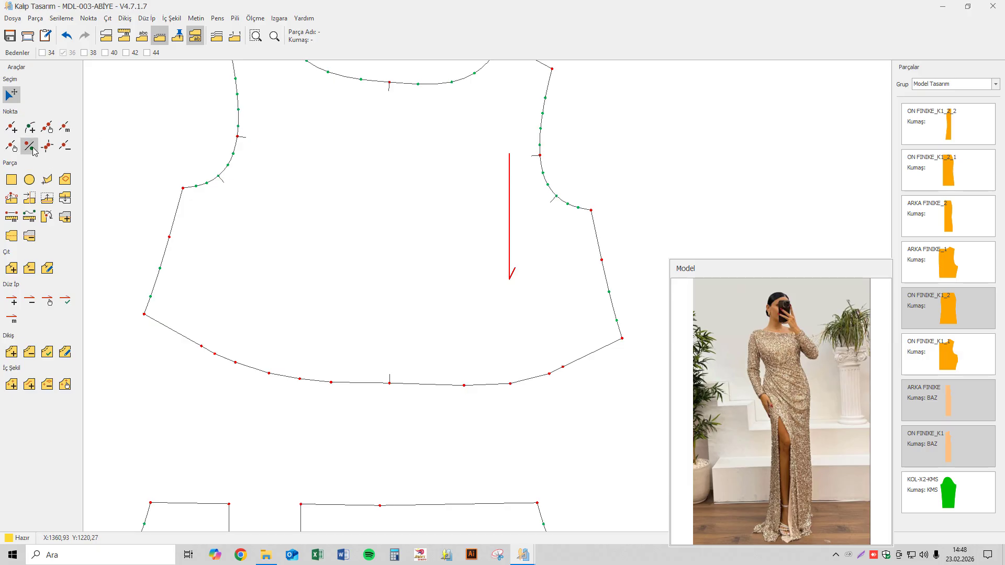
left_click(235, 368)
left_click(258, 374)
left_click(299, 386)
left_click(324, 391)
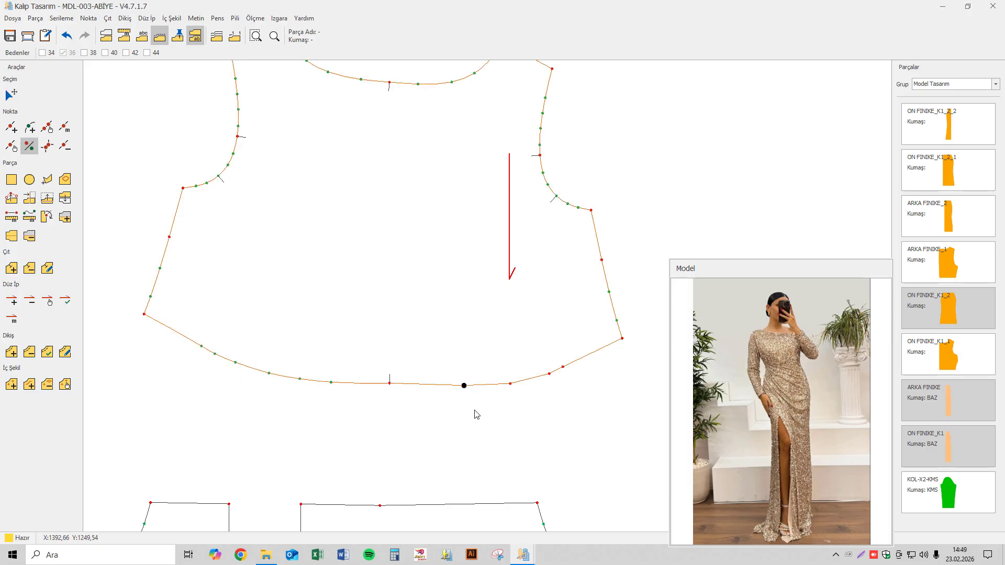
left_click(571, 370)
left_click(539, 377)
left_click(516, 391)
- Smooth the right half of the waist curve by proportionally moving its points between the centre front and the side seam
left_click(11, 197)
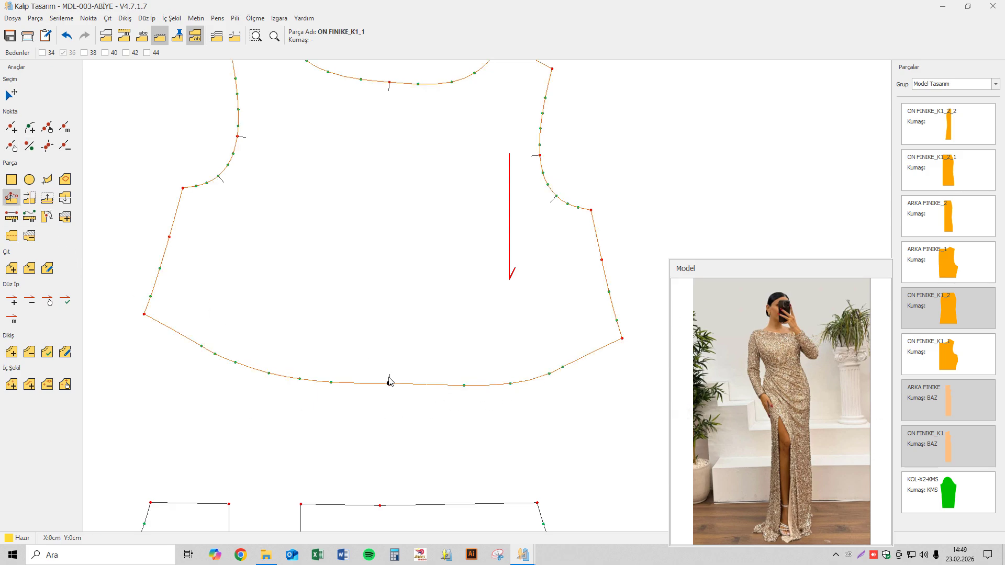
left_click(614, 339)
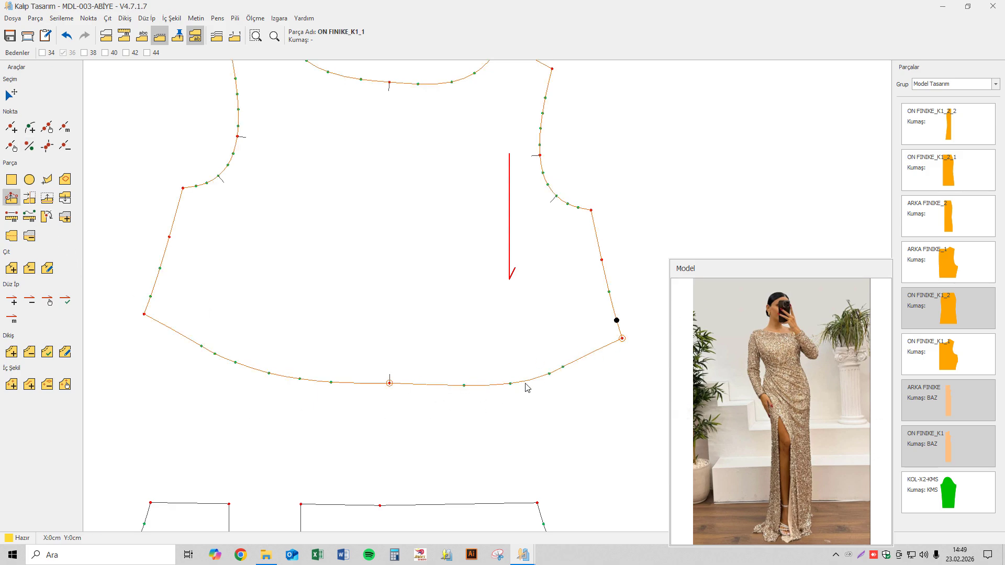
left_click(15, 198)
left_click(510, 384)
left_click(506, 382)
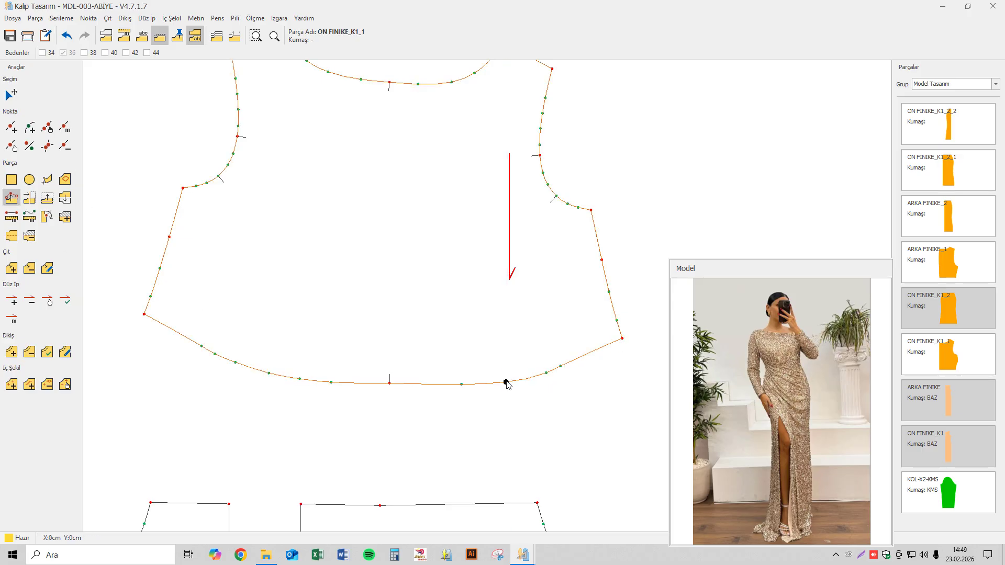
left_click(561, 366)
left_click(462, 386)
left_click(506, 382)
left_click(502, 381)
- Smooth the left half of the waist curve by shifting its middle point about 0.42 cm horizontally and 0.12 cm upward
left_click(336, 403)
left_click(145, 317)
left_click(237, 363)
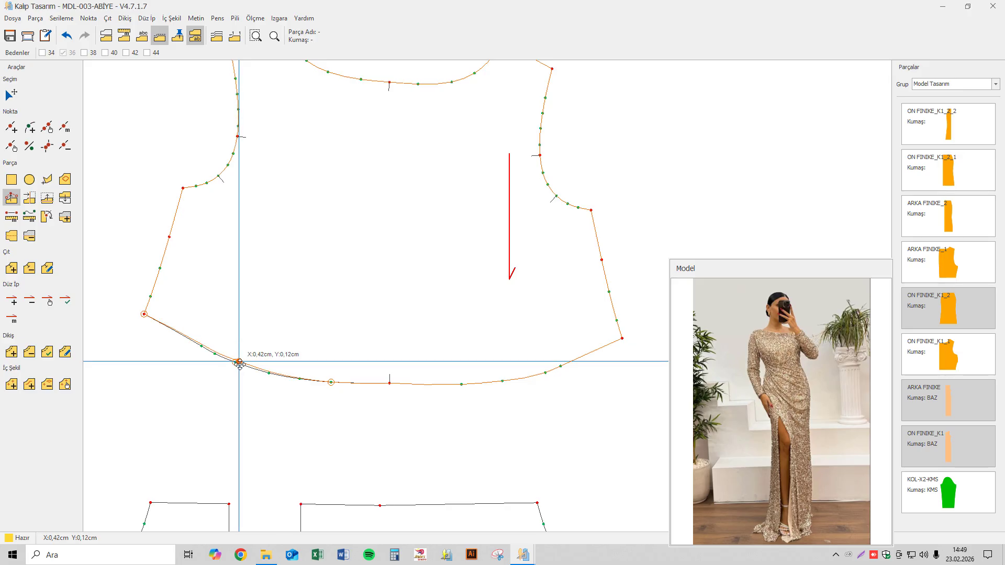
left_click(239, 363)
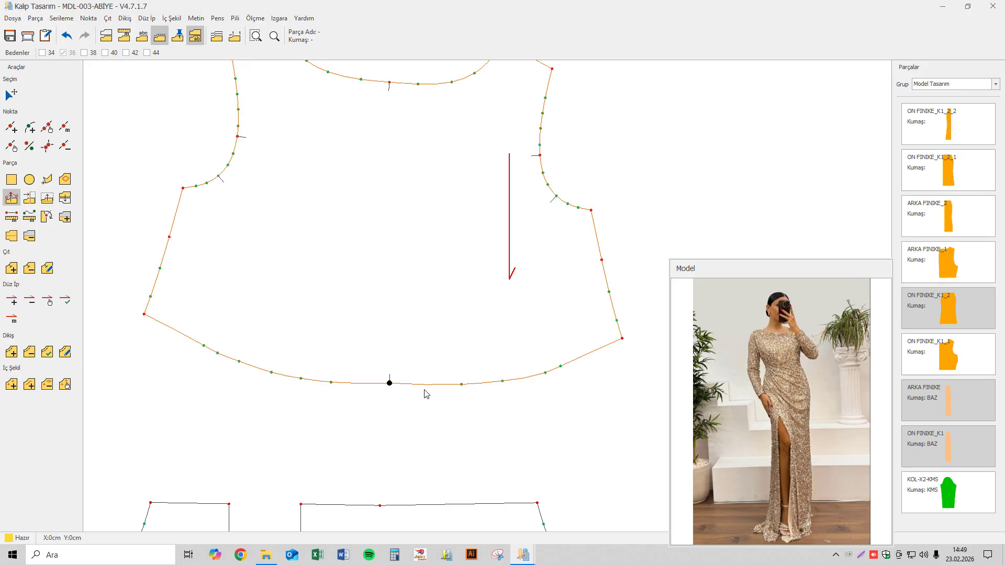
- Lower the centre front waist point about 0.14 cm, blending the curve between its two neighbouring points
left_click(471, 395)
left_click(348, 403)
left_click(398, 396)
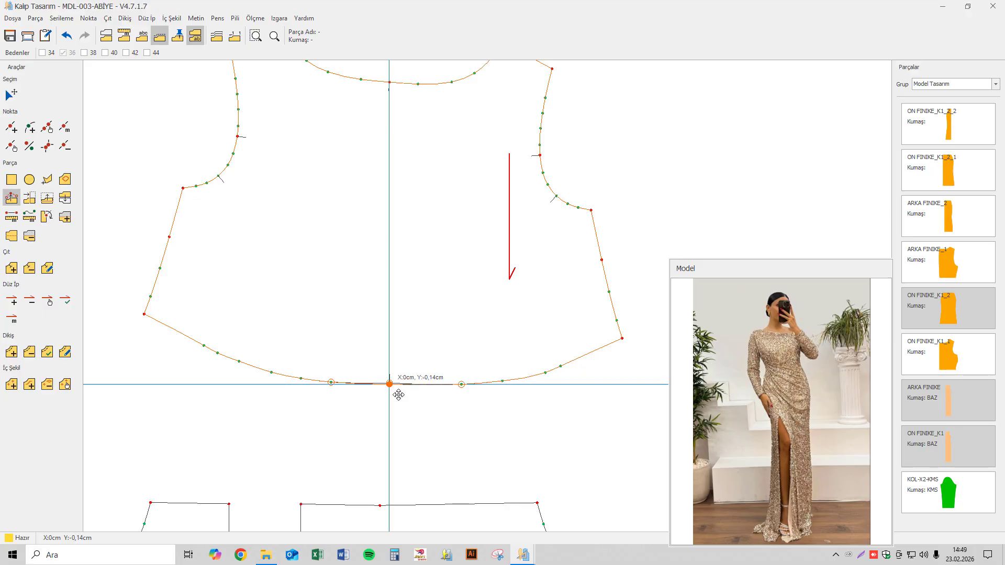
left_click(398, 395)
left_click(11, 94)
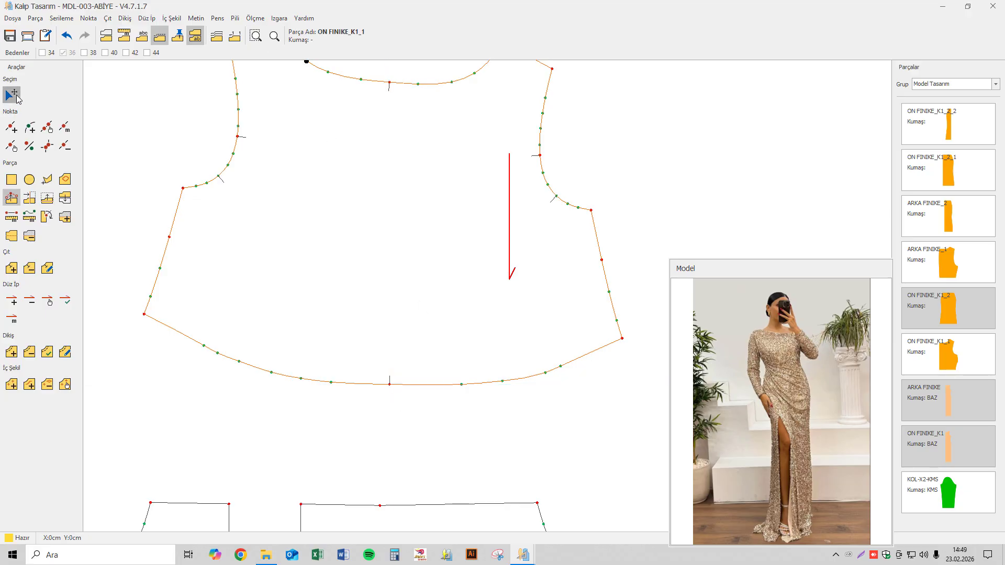
- Save the model with the reshaped front bodice
scroll(417, 175, "down", 4)
scroll(409, 171, "down", 1)
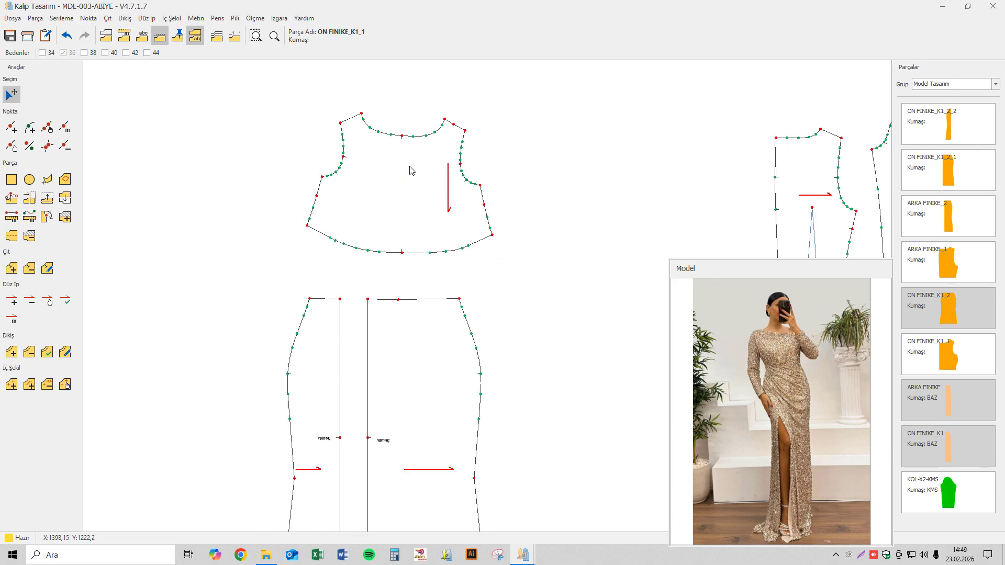
middle_click_drag(410, 168, 371, 192)
scroll(370, 199, "down", 3)
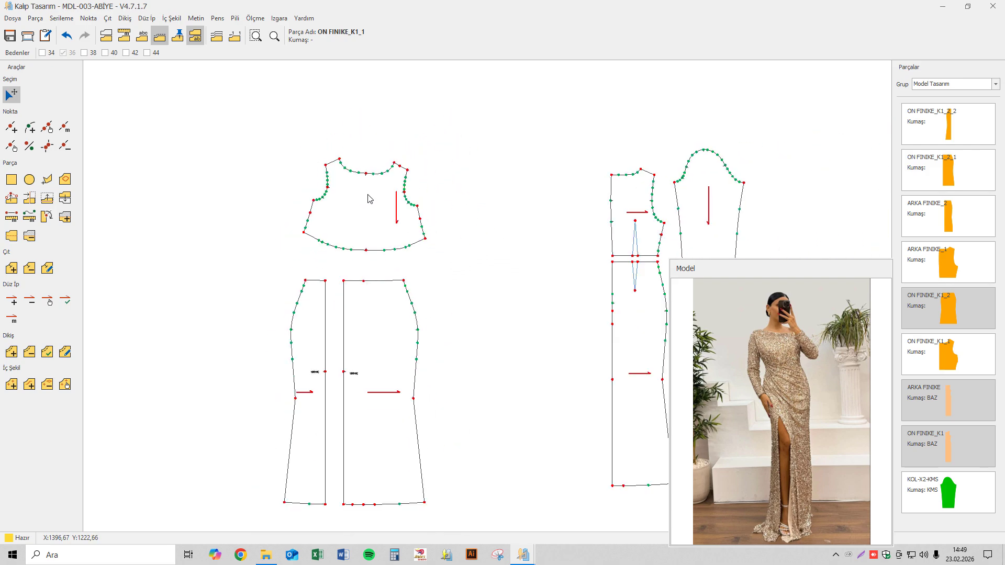
scroll(370, 197, "up", 3)
scroll(374, 199, "up", 1)
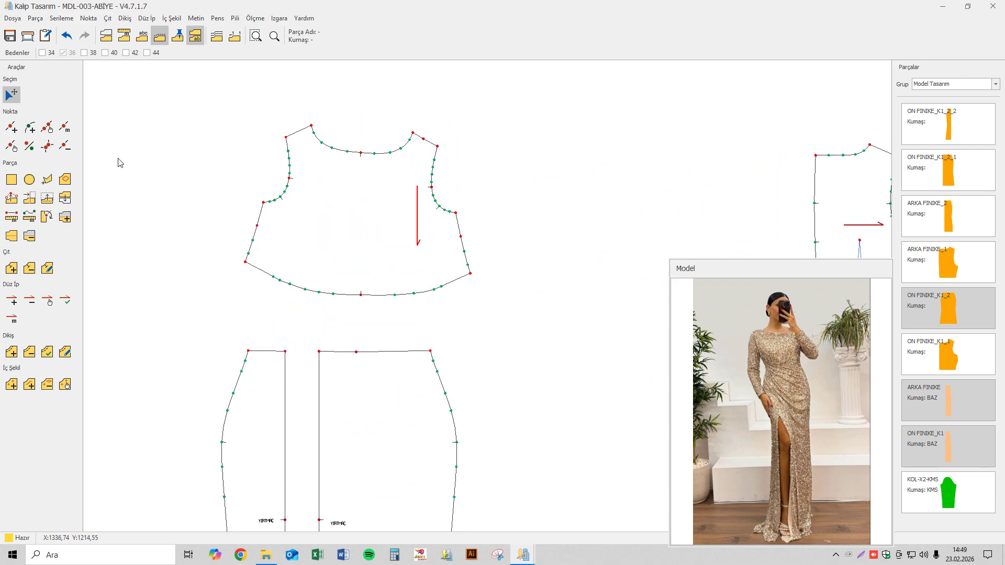
left_click(9, 36)
left_click(823, 462)
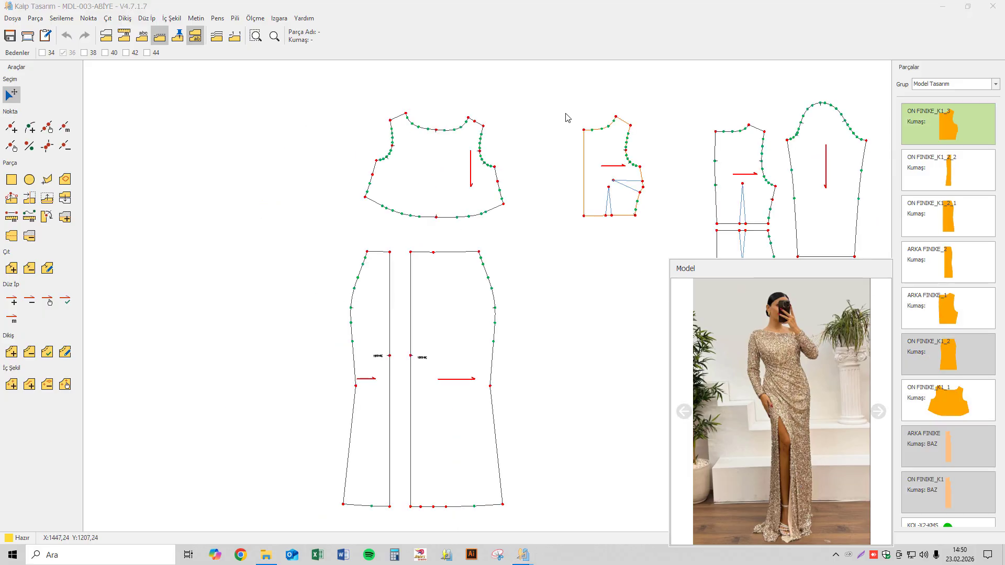
- Display the edge lengths and turn the waist curve point nearest the right side seam into a corner point
left_click(487, 215)
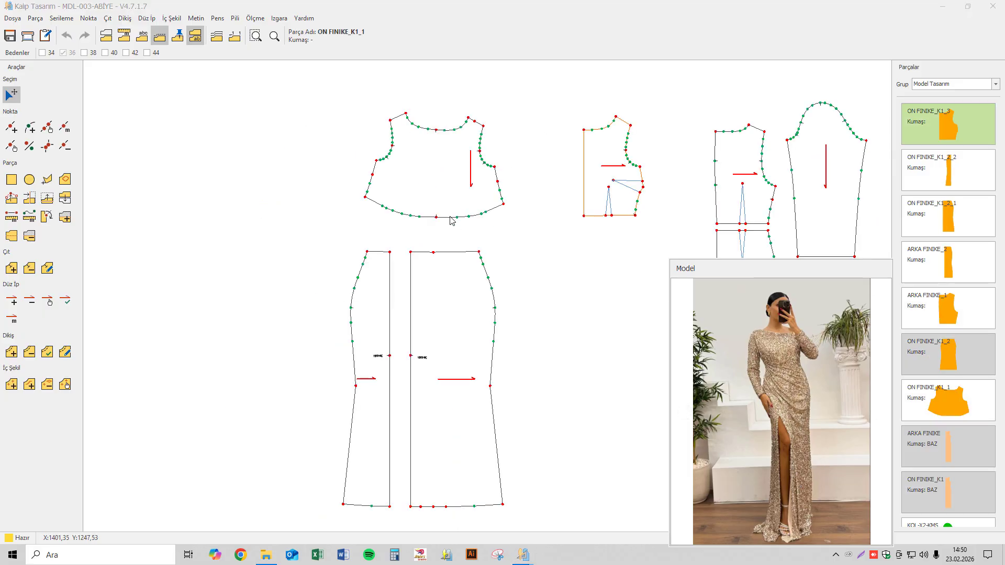
scroll(487, 215, "up", 5)
key("m")
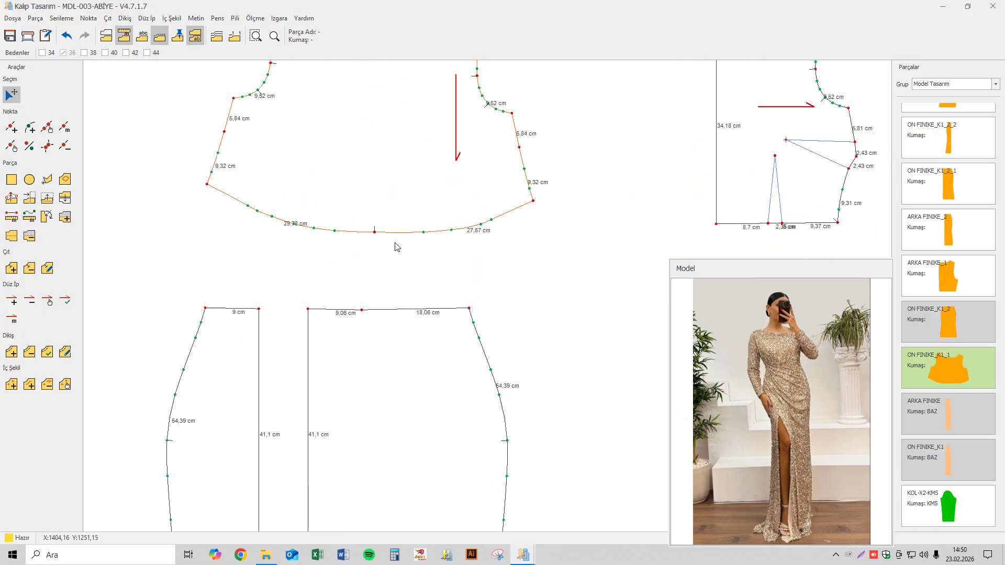
left_click(30, 146)
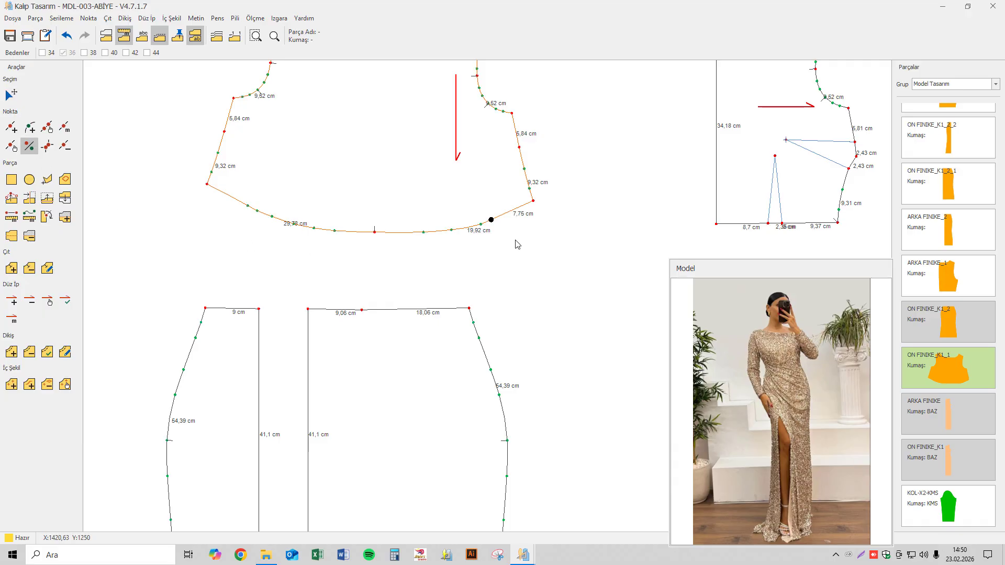
scroll(517, 245, "up", 1)
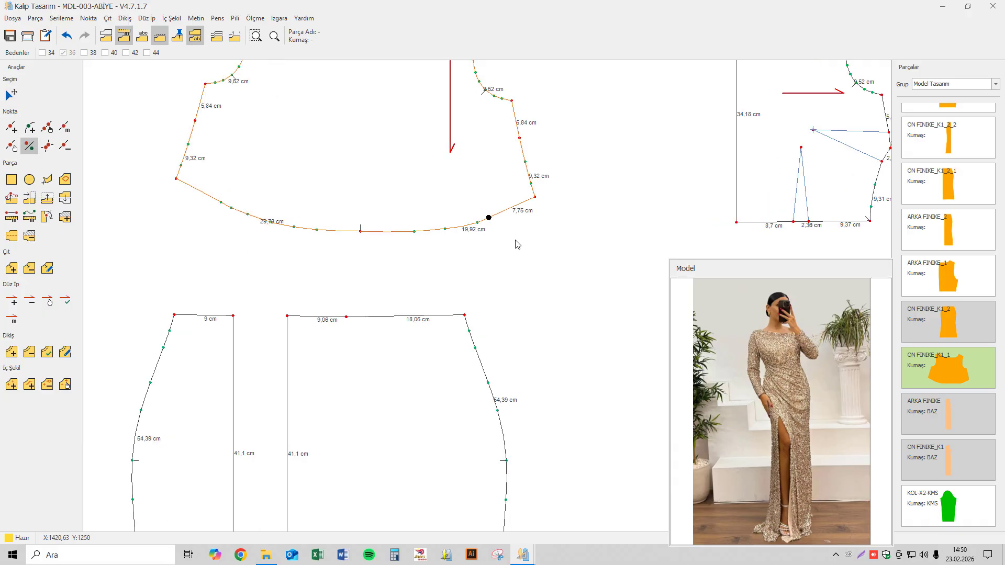
- Delete the curve point beside the new waist corner point and add a notch at that corner point
left_click(66, 148)
left_click(471, 239)
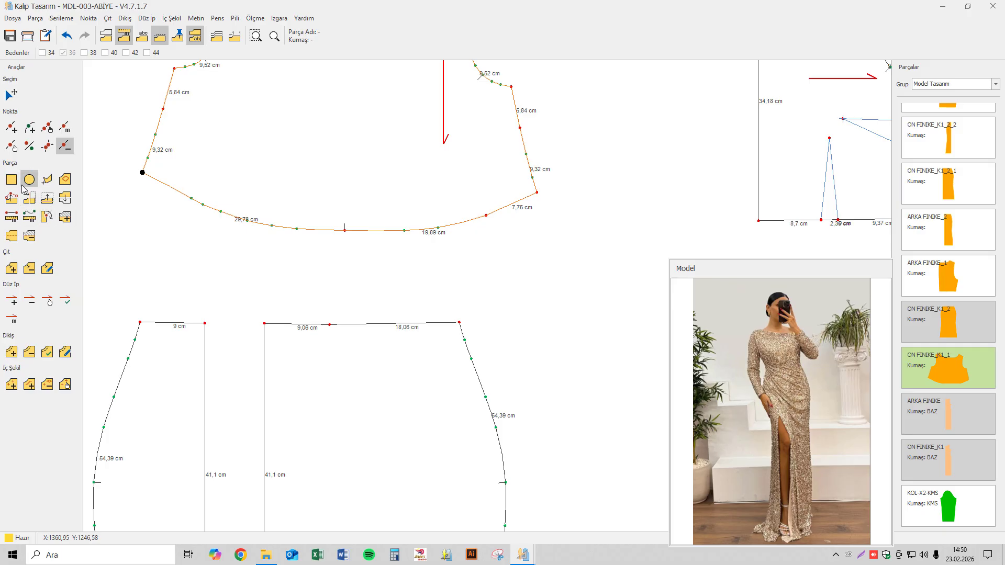
left_click(12, 268)
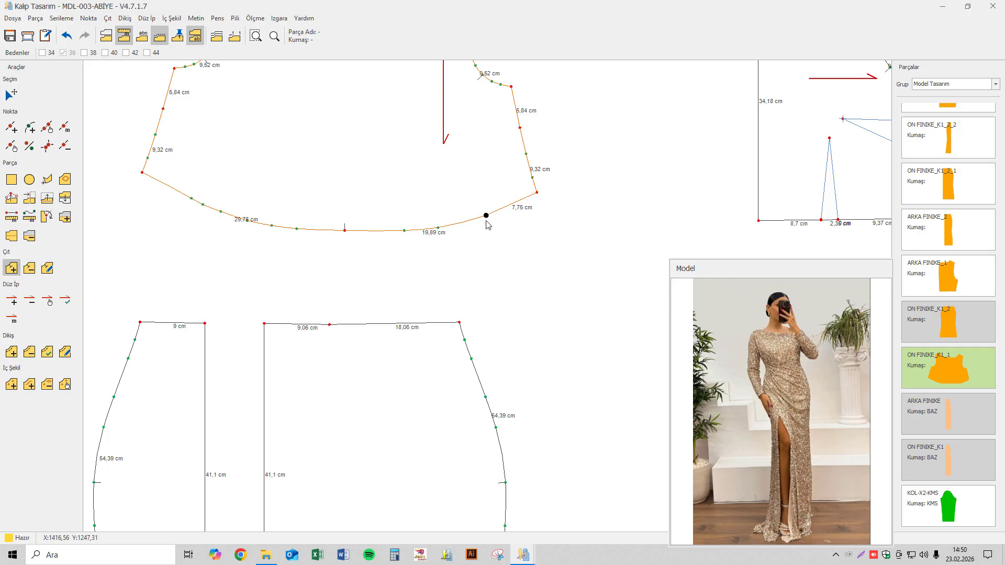
- Add the text "BÜZGÜ BAŞLANGIÇ" running up from the new waist notch near the right side seam
left_click(196, 19)
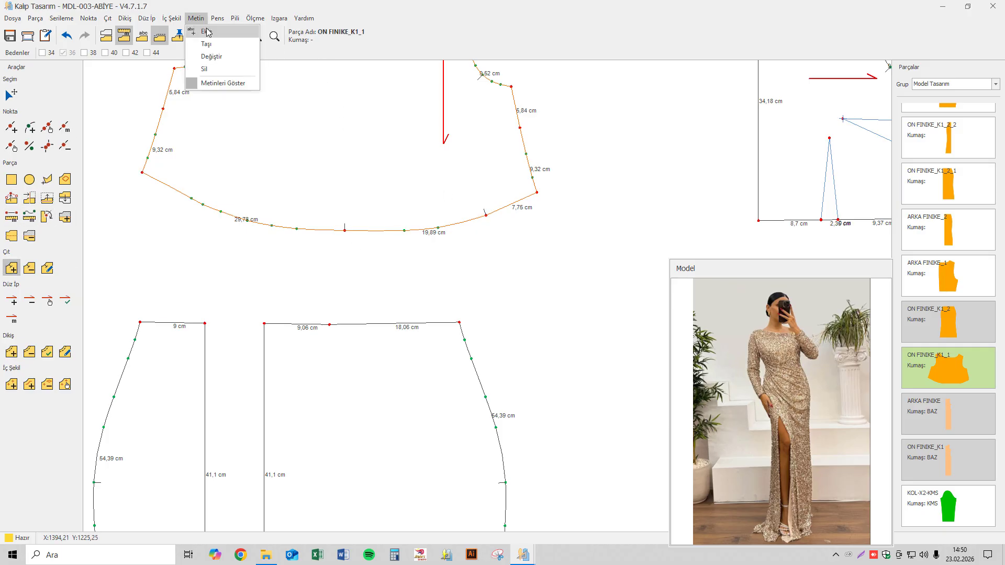
left_click(207, 31)
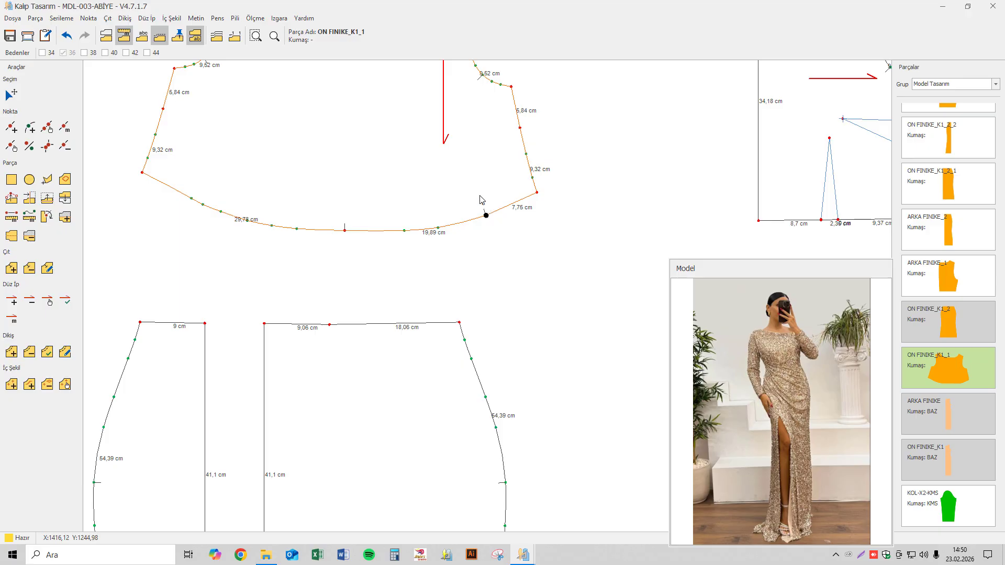
left_click(443, 143)
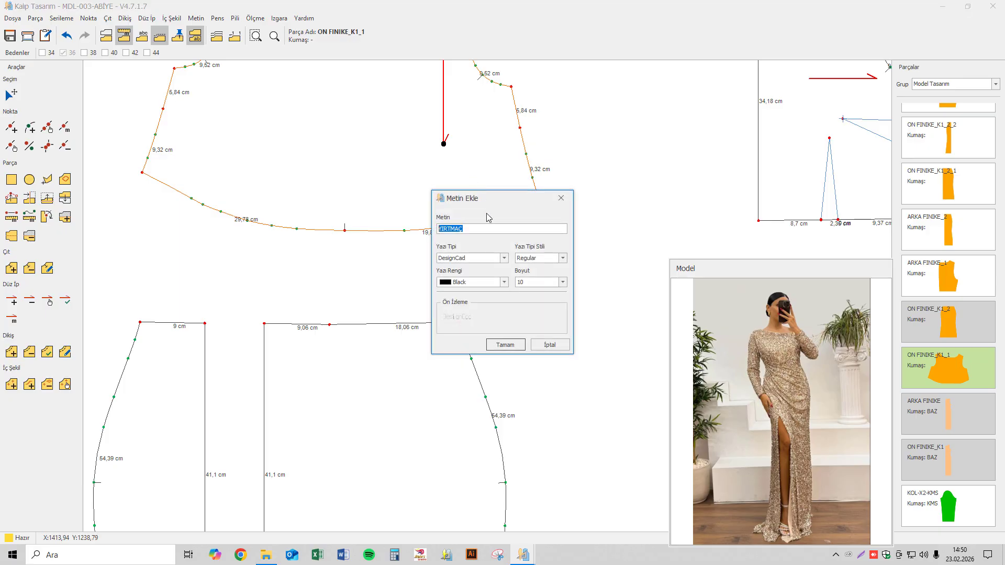
type("B")
type("ÜZGÜ BAŞLANGIÇ")
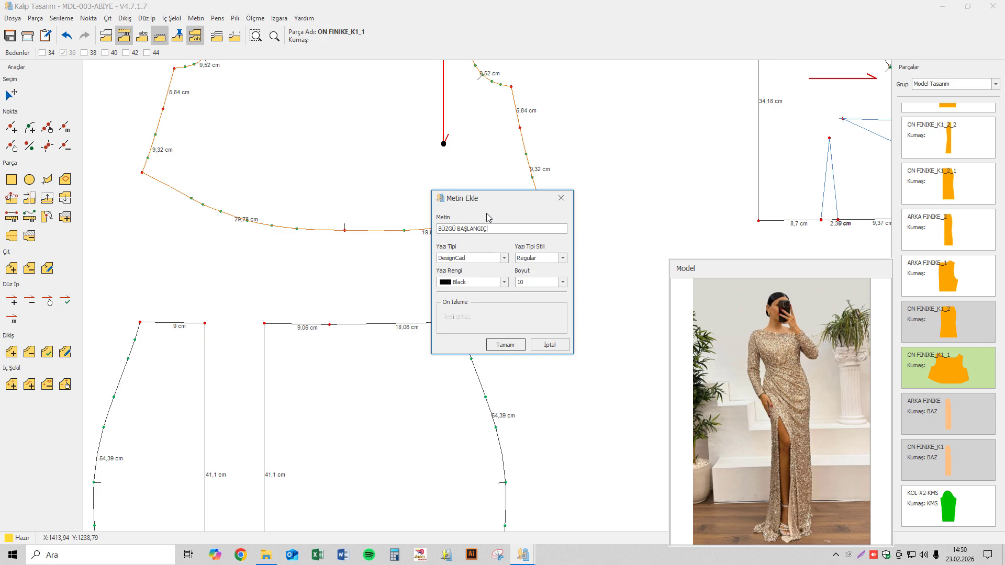
left_click(505, 345)
key("Escape")
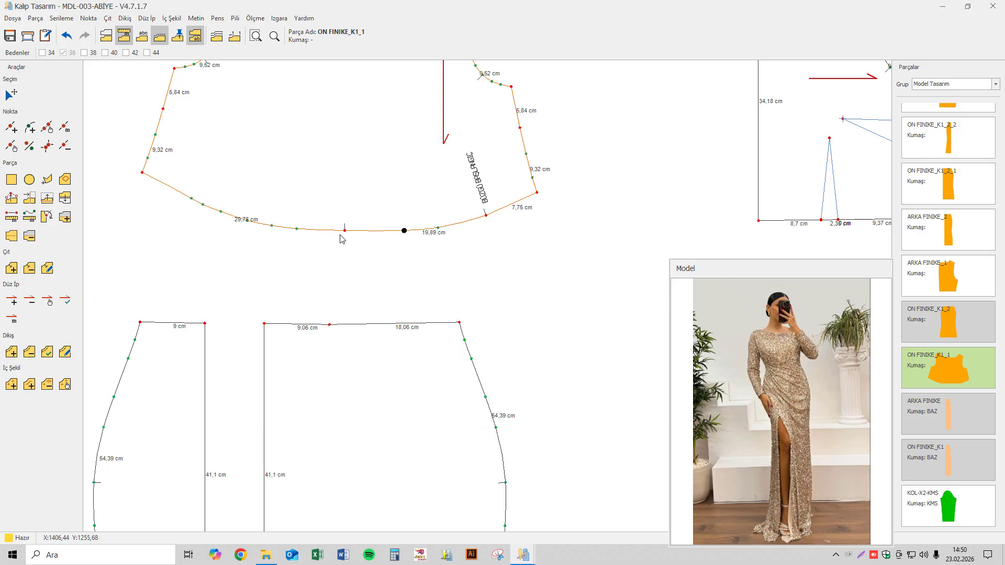
left_click(11, 94)
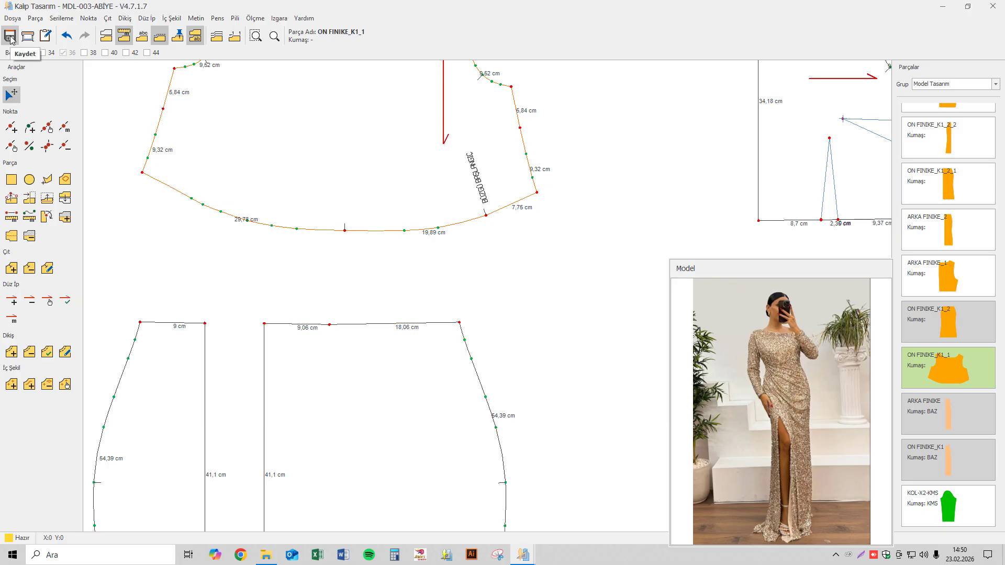
- Add the text "BİTMİŞ BÜZGÜ 29 CM OLACAK" inside the front bodice along the left part of the waist edge
scroll(392, 181, "down", 1)
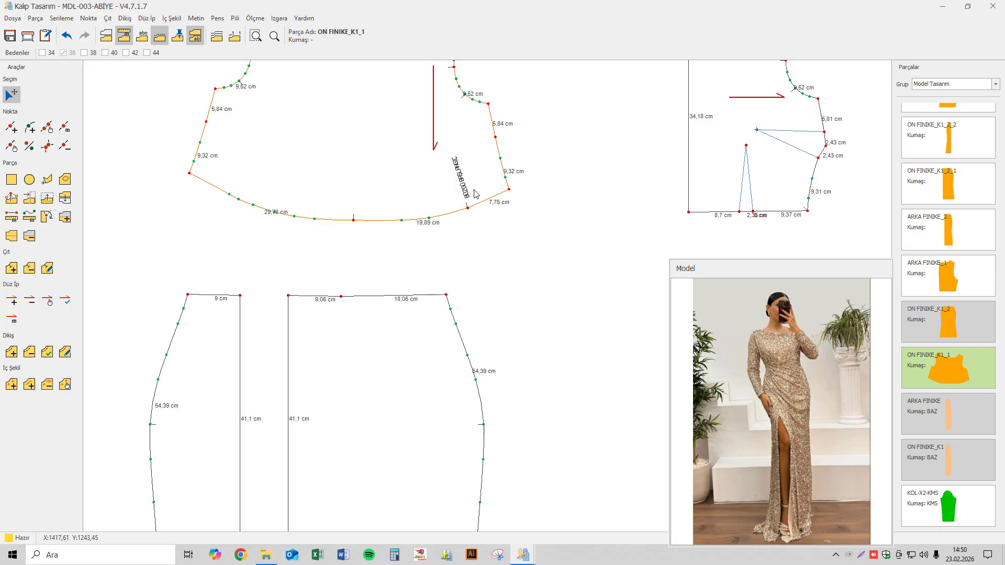
left_click(202, 20)
left_click(206, 31)
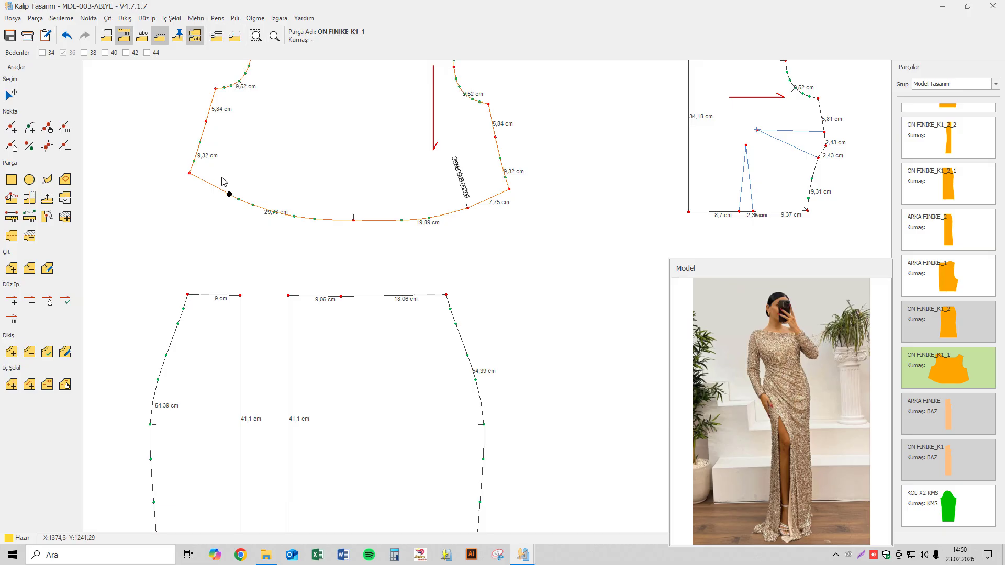
left_click(214, 179)
left_click(368, 236)
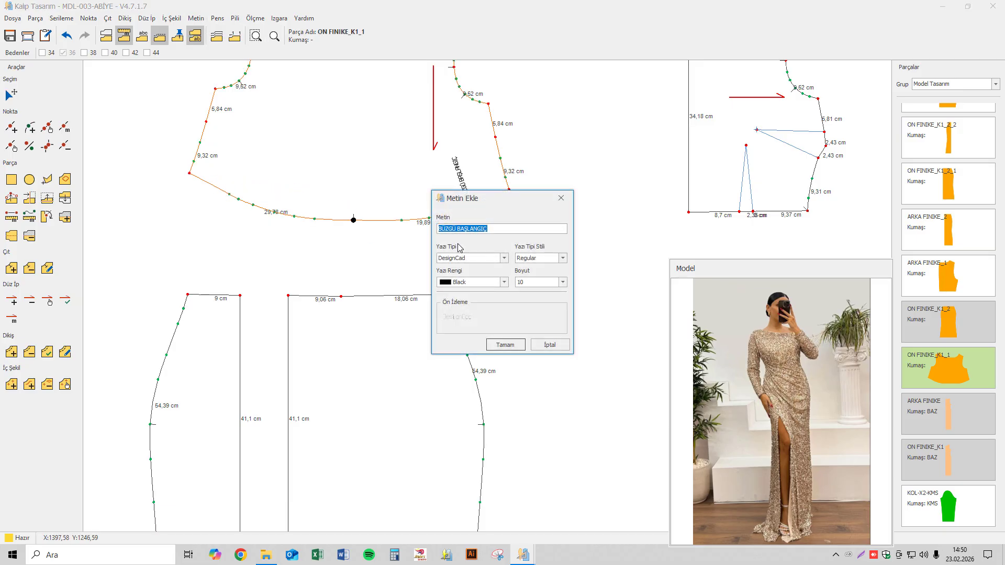
type("B")
type("İTMİŞ BÜZGÜ 29 CM OLACAK")
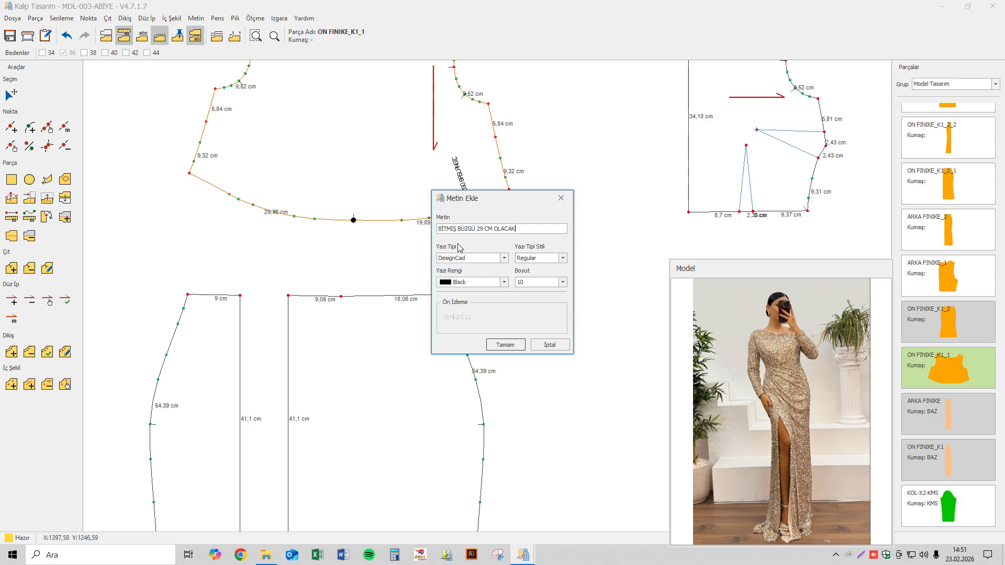
left_click(505, 345)
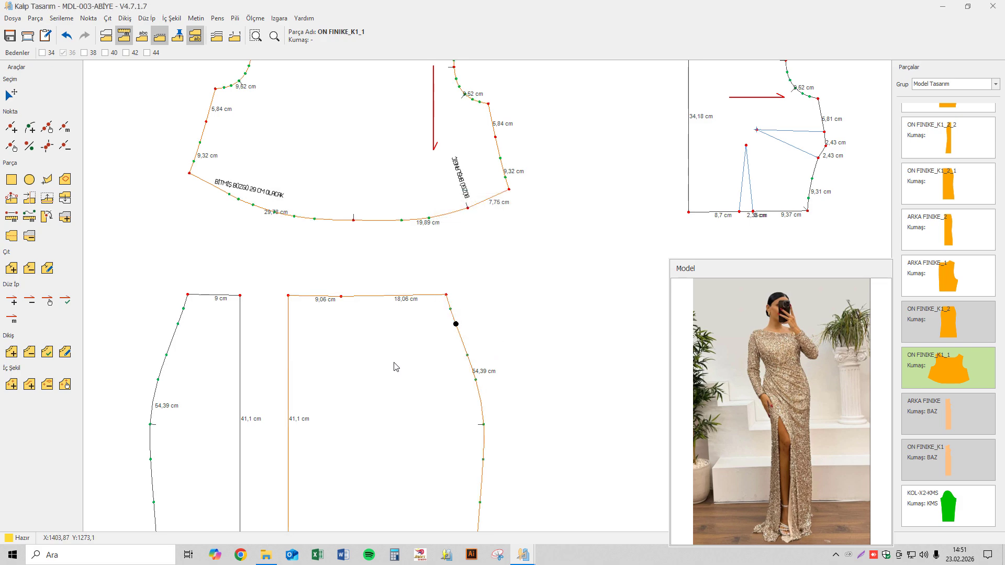
- Move the "BİTMİŞ BÜZGÜ 29 CM OLACAK" text on the front bodice
left_click(195, 18)
left_click(206, 50)
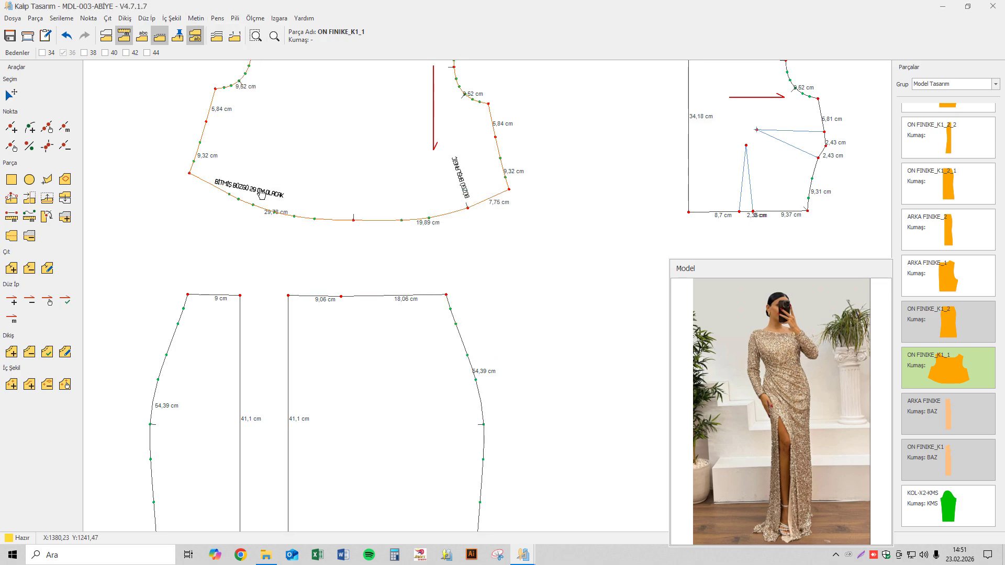
- Place the "BİTMİŞ BÜZGÜ 29 CM OLACAK" note just above the curved lower edge of the gathered front bodice
left_click(287, 202)
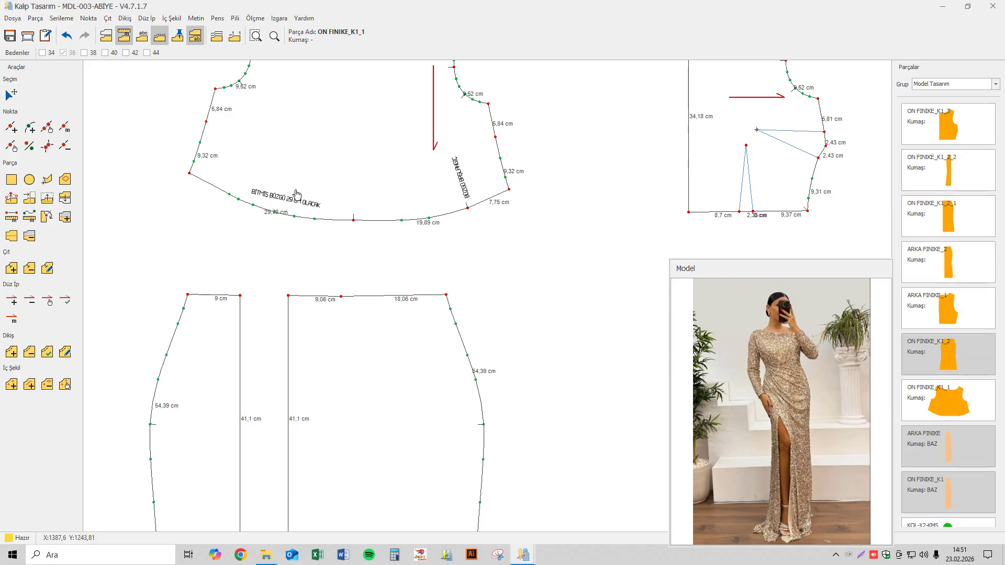
left_click(11, 99)
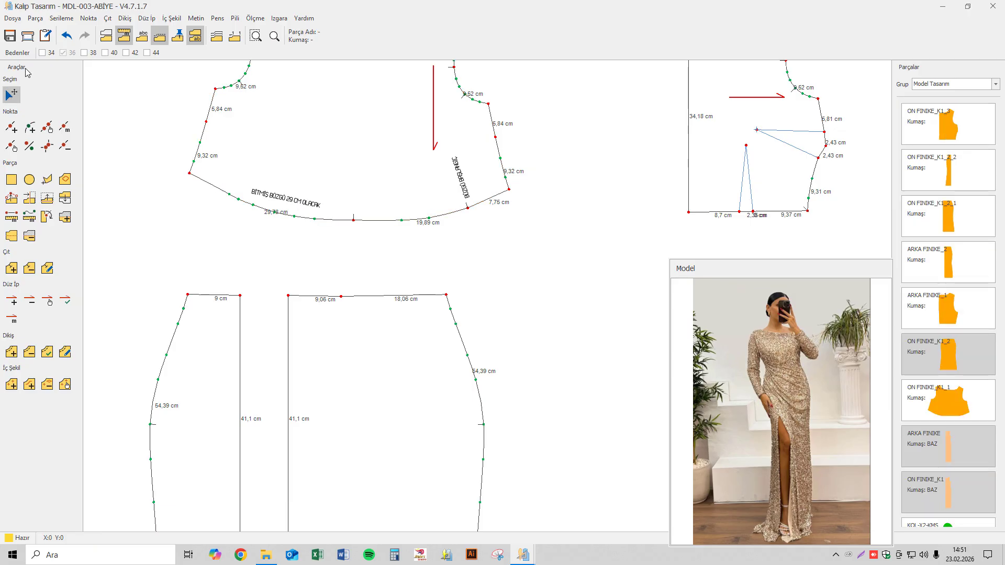
- Add a notch at the middle waist point of the wider front skirt panel and label it with the text ON ORTA
left_click(11, 268)
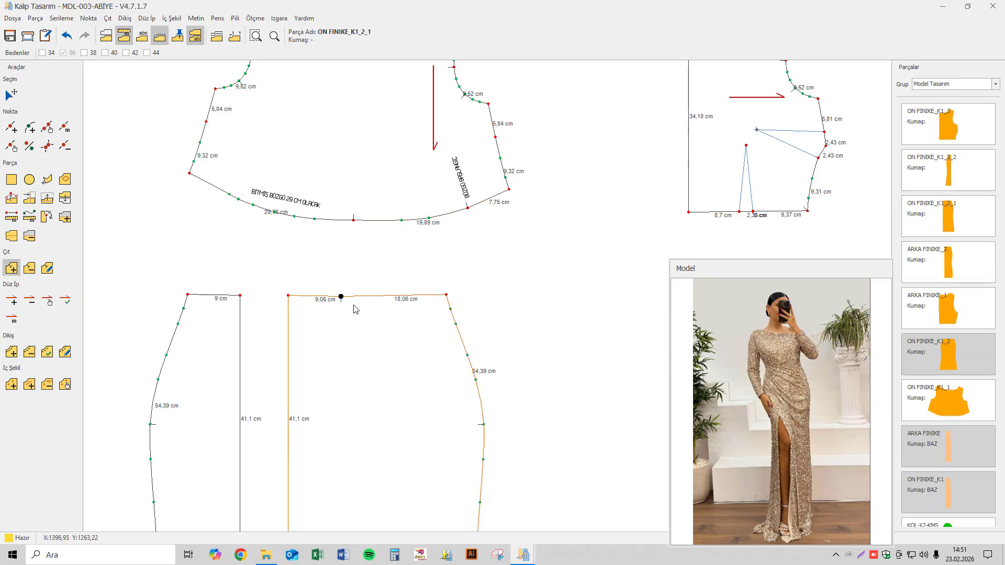
left_click(11, 94)
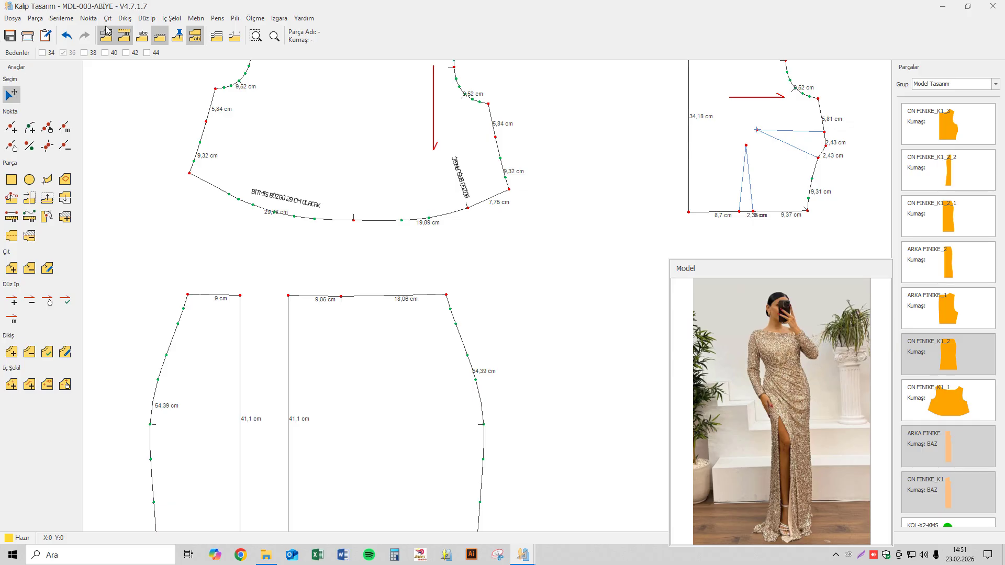
left_click(196, 17)
left_click(208, 30)
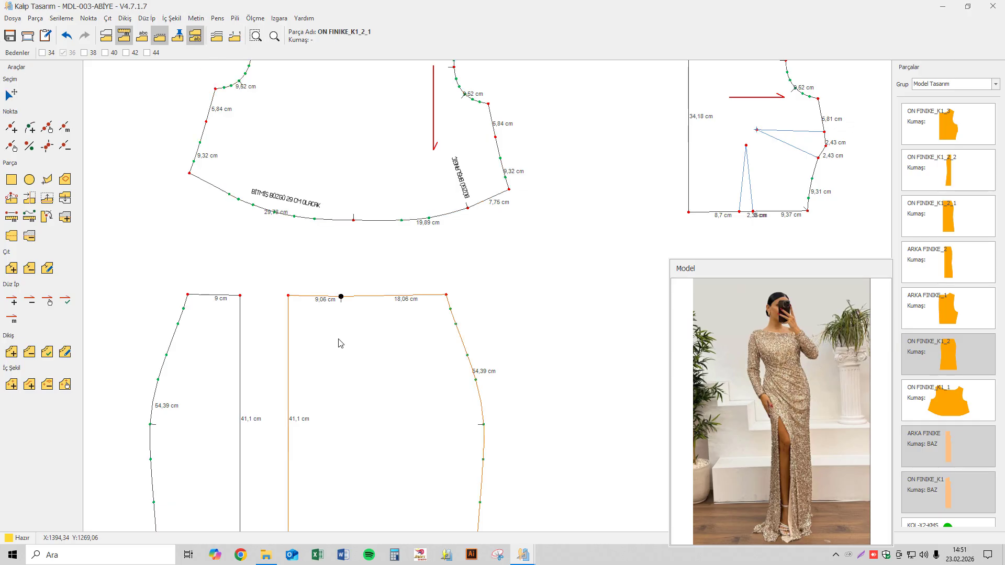
left_click(341, 316)
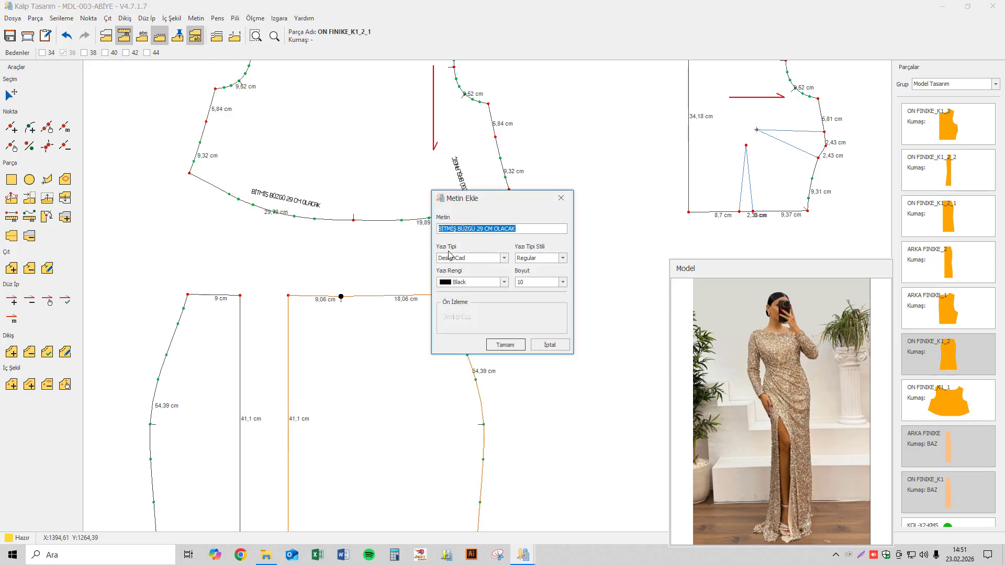
type("ON ORTA")
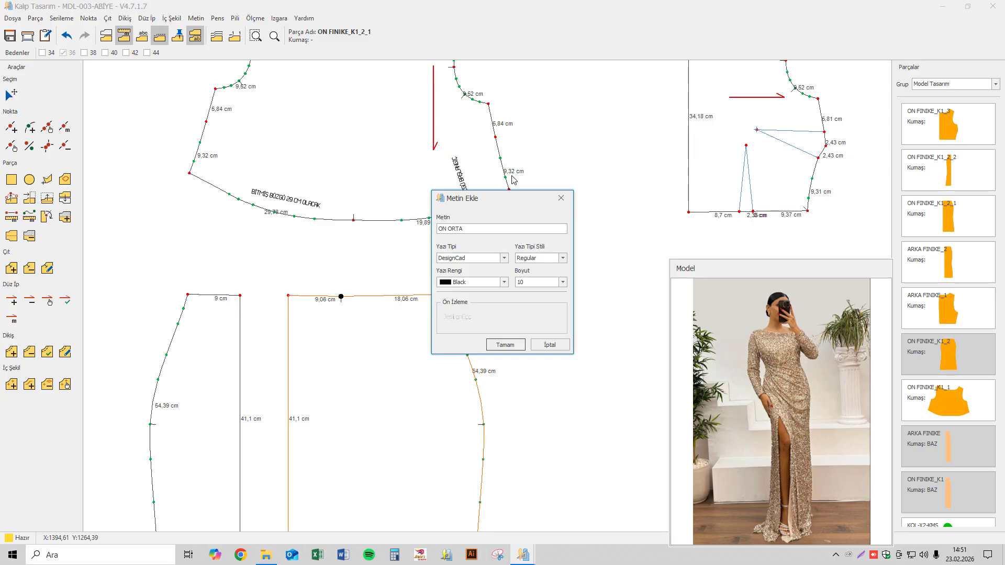
left_click(505, 344)
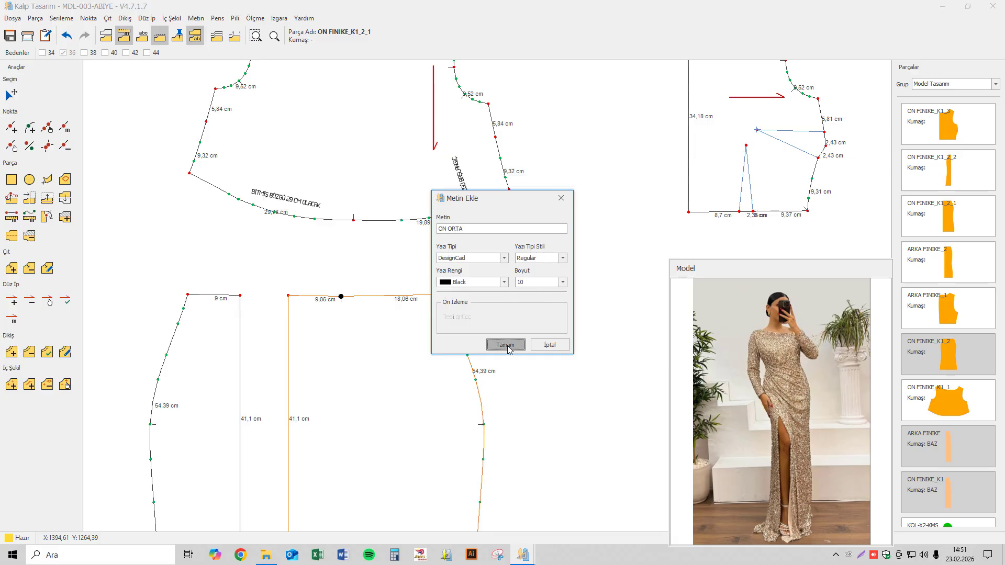
- Move the ON ORTA text up beneath the skirt's waist notch and save the model
left_click(195, 19)
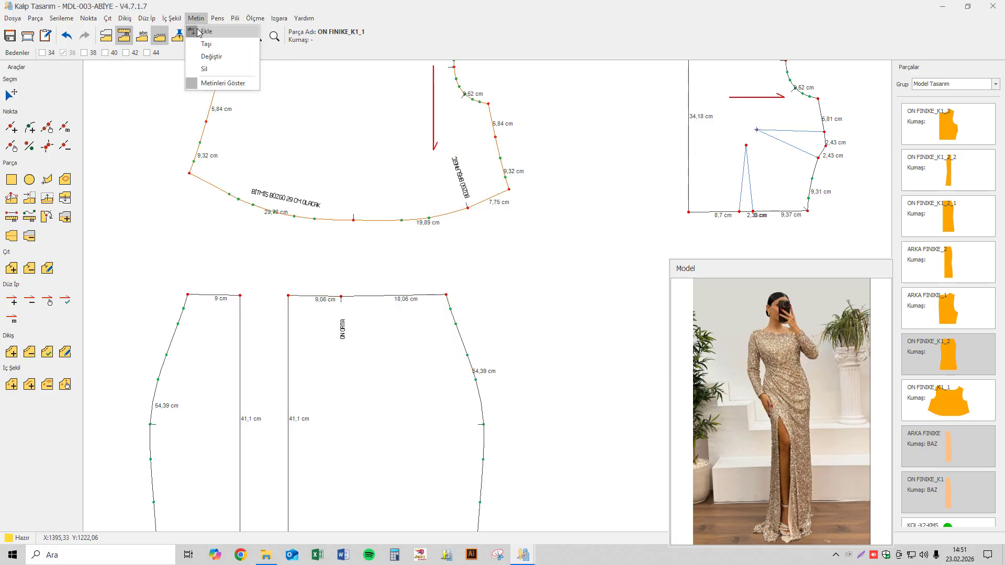
left_click(209, 44)
left_click(343, 333)
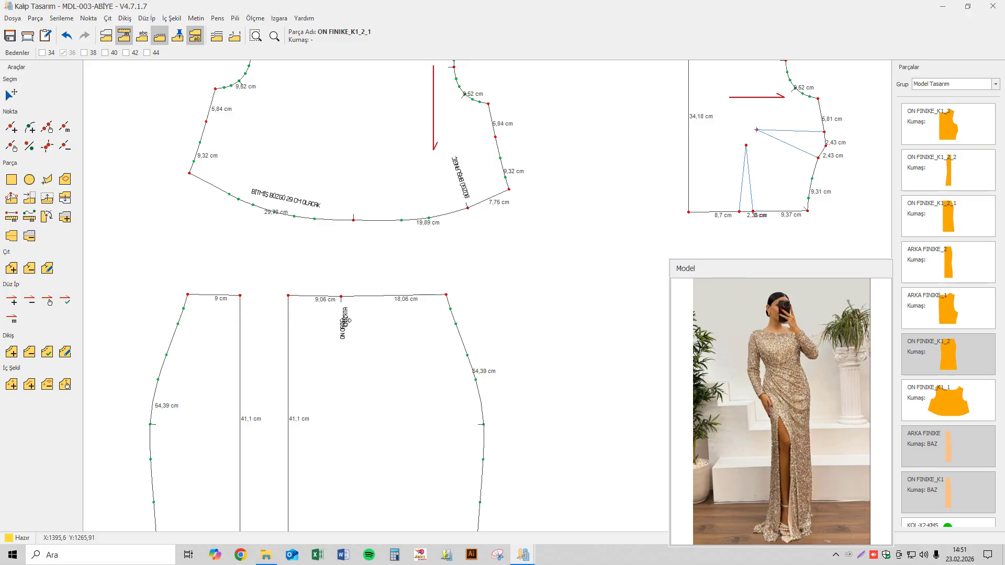
left_click(344, 327)
scroll(487, 210, "down", 9)
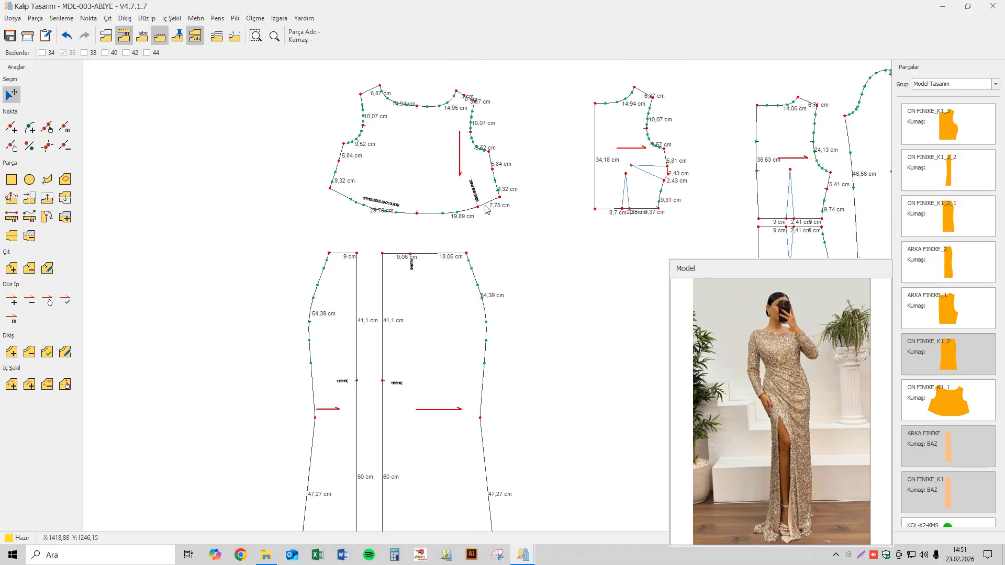
middle_click_drag(451, 205, 305, 201)
left_click(8, 38)
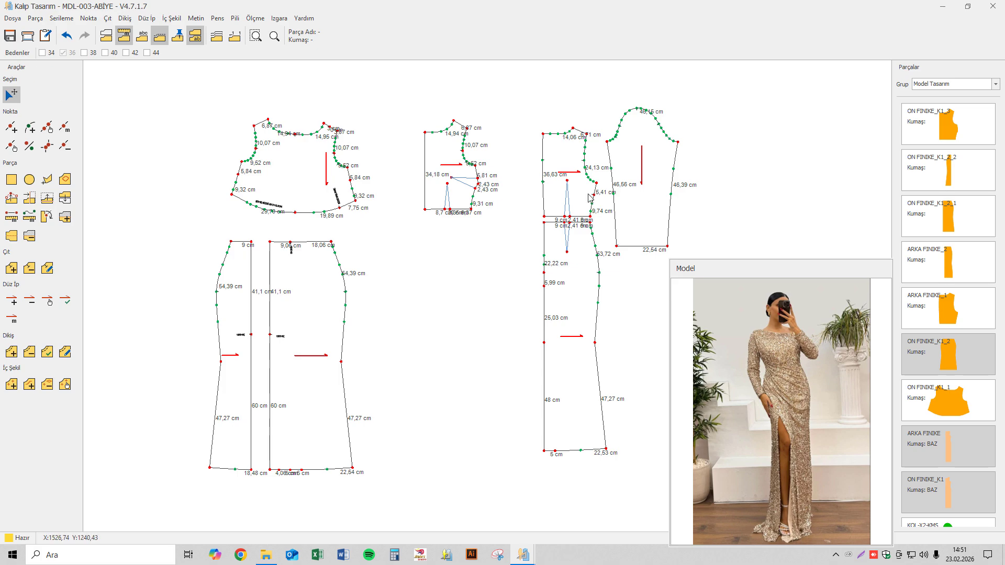
- Move the gathered front bodice clear of the skirt, to the far side of the sleeve piece
left_click(281, 170)
left_click_drag(281, 170, 782, 161)
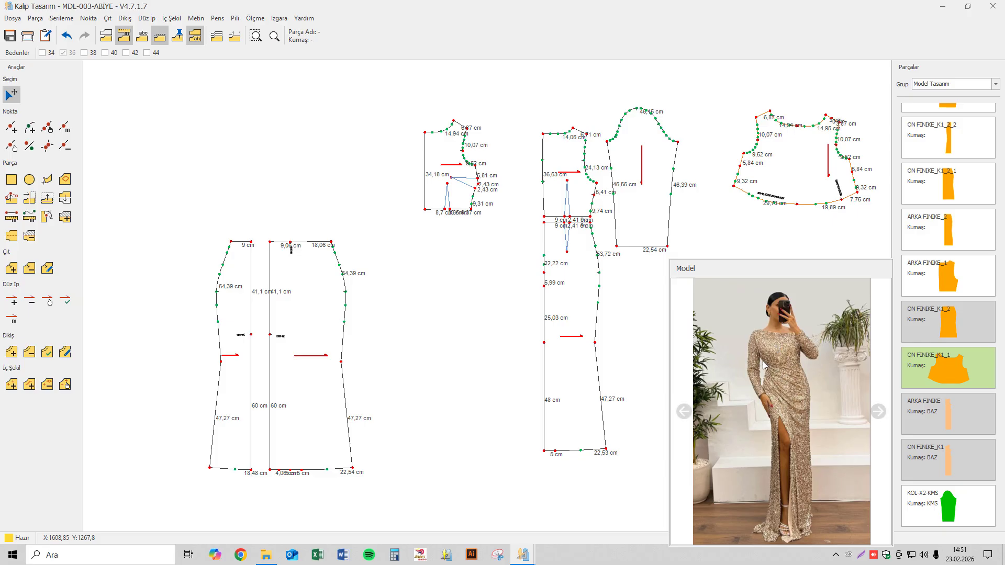
- Join the narrow front skirt panel to the wider one by matching their upper corners at the slit seam
left_click(47, 146)
left_click(251, 242)
left_click(269, 242)
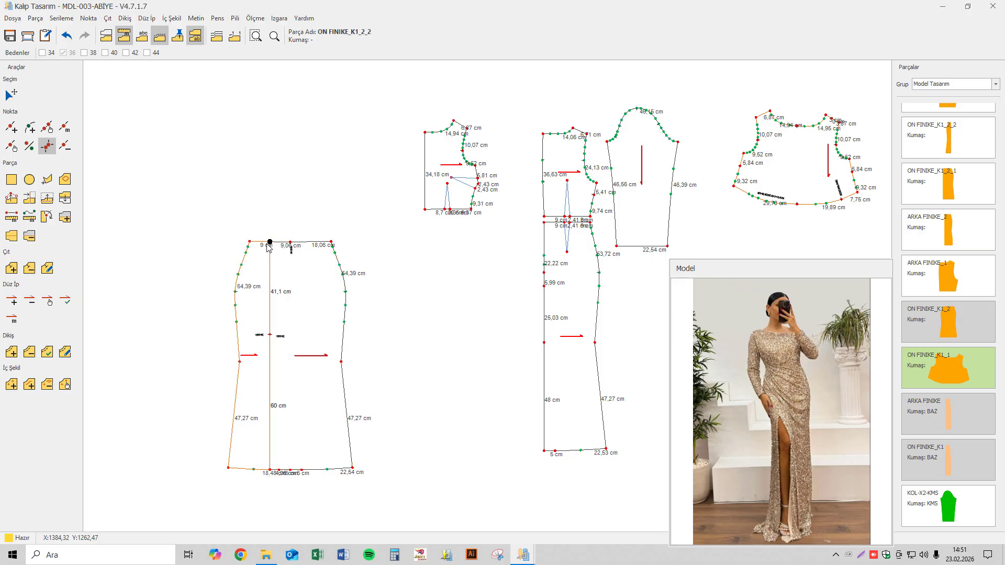
- Move the darted front bodice above the joined skirt and mirror it about its centre front line
left_click(14, 99)
left_click_drag(454, 171, 313, 186)
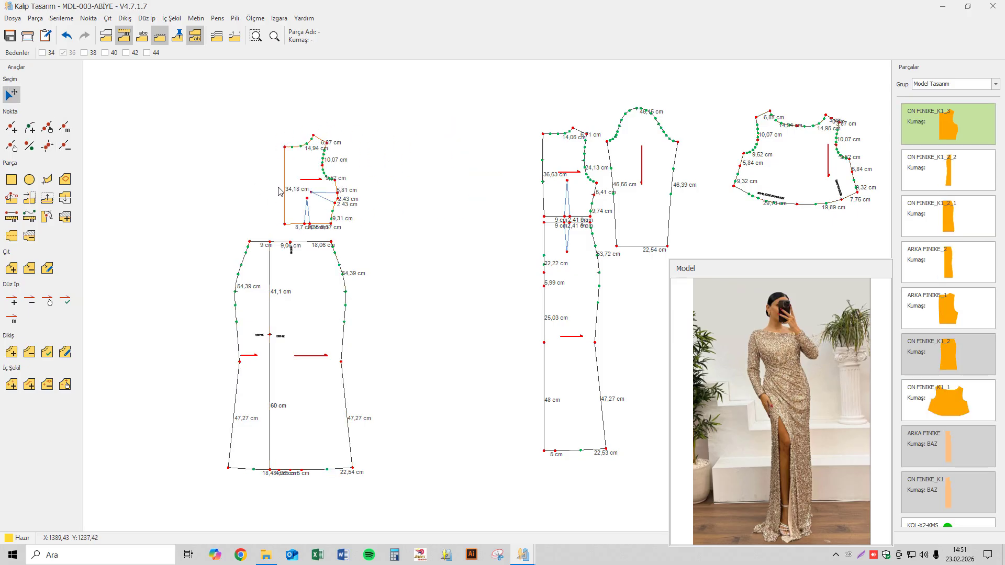
left_click(65, 217)
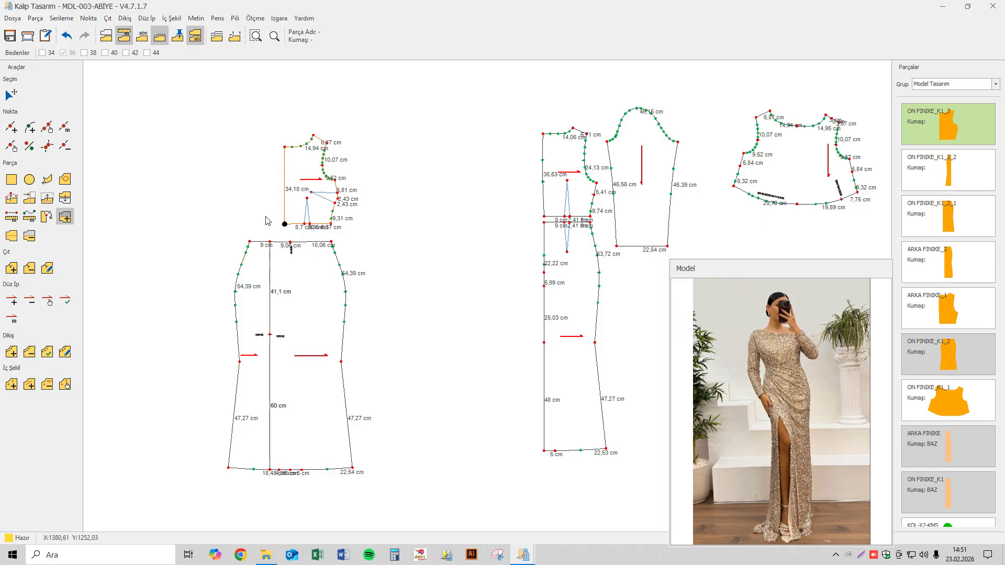
left_click(284, 223)
left_click(284, 147)
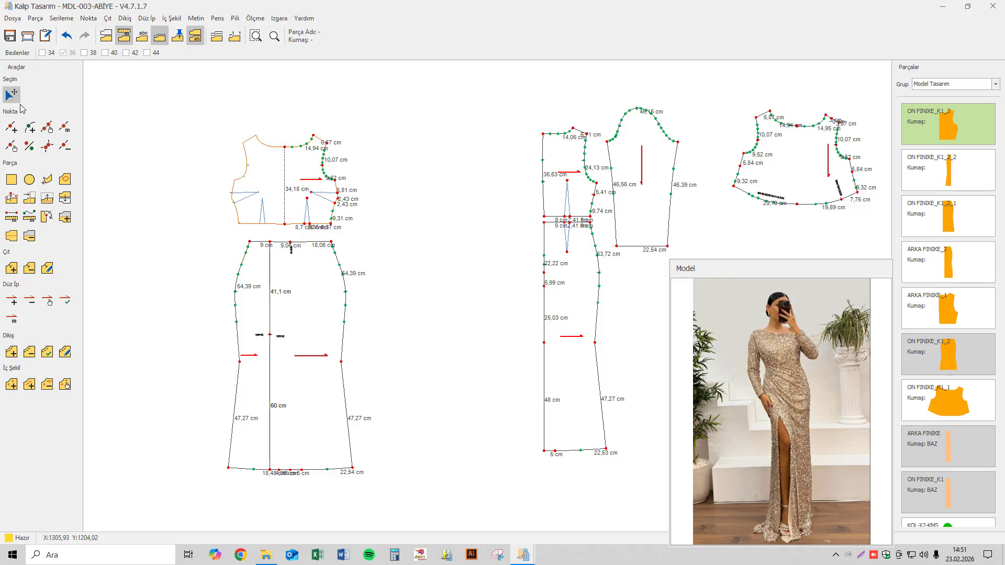
- Align the mirrored bodice with the skirt by matching its centre front waist corner to the ON ORTA notch
scroll(202, 138, "up", 3)
left_click(47, 146)
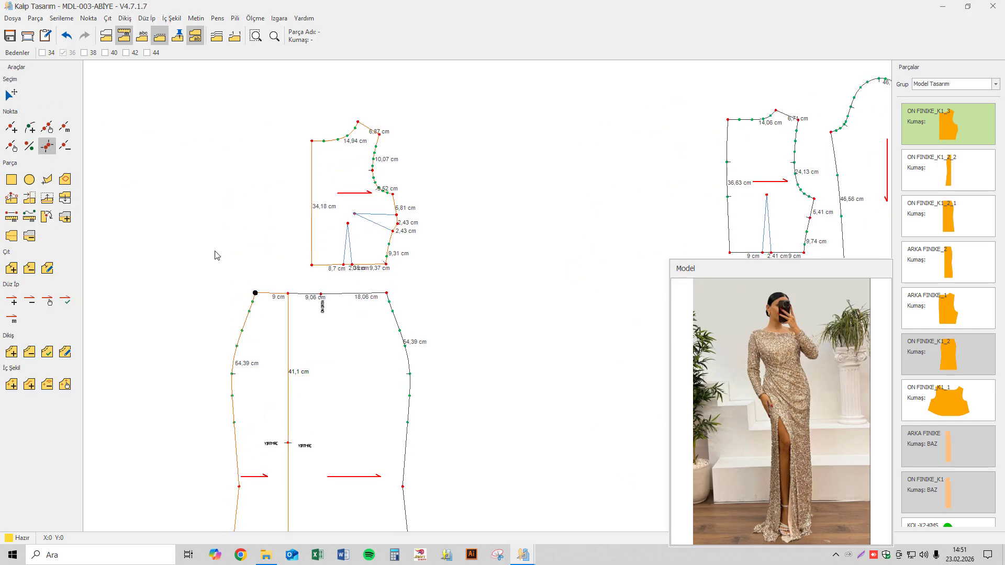
left_click(312, 266)
left_click(327, 297)
scroll(333, 294, "up", 3)
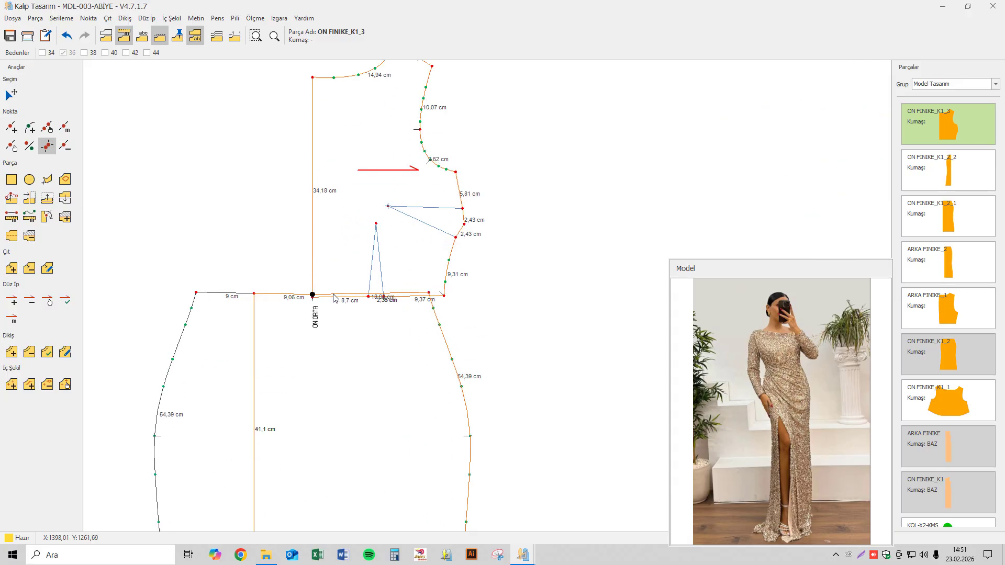
scroll(335, 298, "up", 2)
scroll(327, 232, "down", 3)
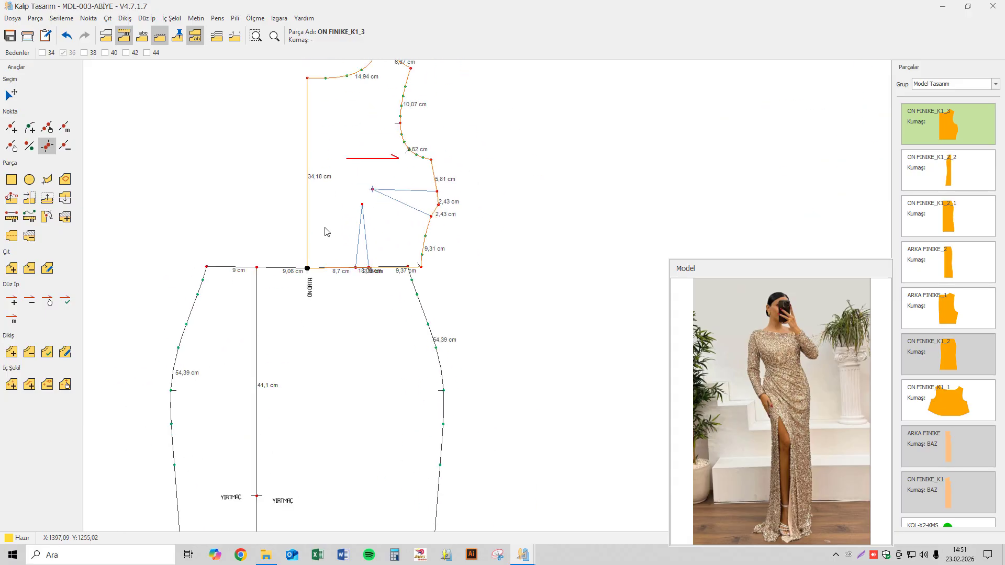
scroll(327, 232, "down", 3)
left_click(11, 95)
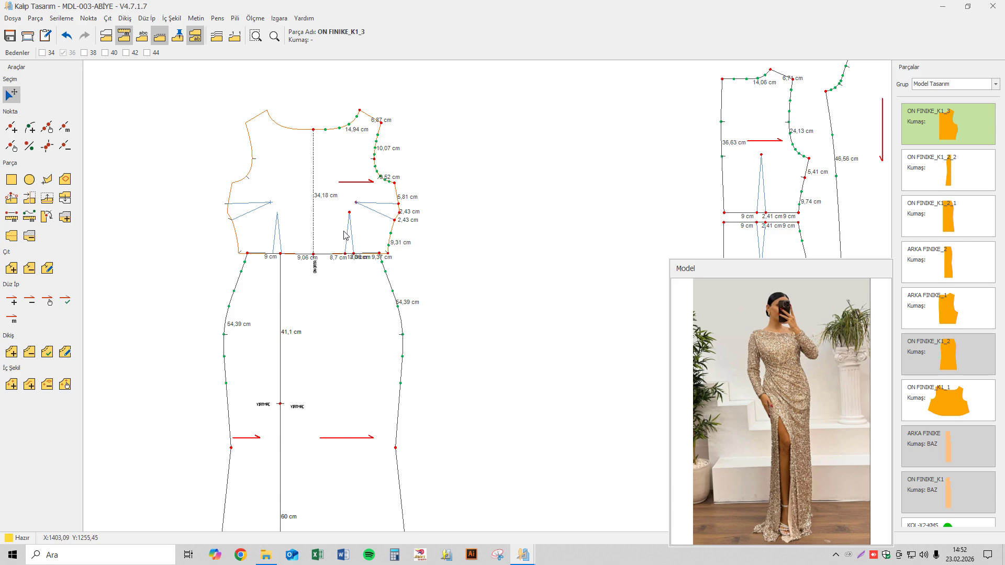
- Hide the edge measurements and open the mirrored front bodice into a full piece
key("m")
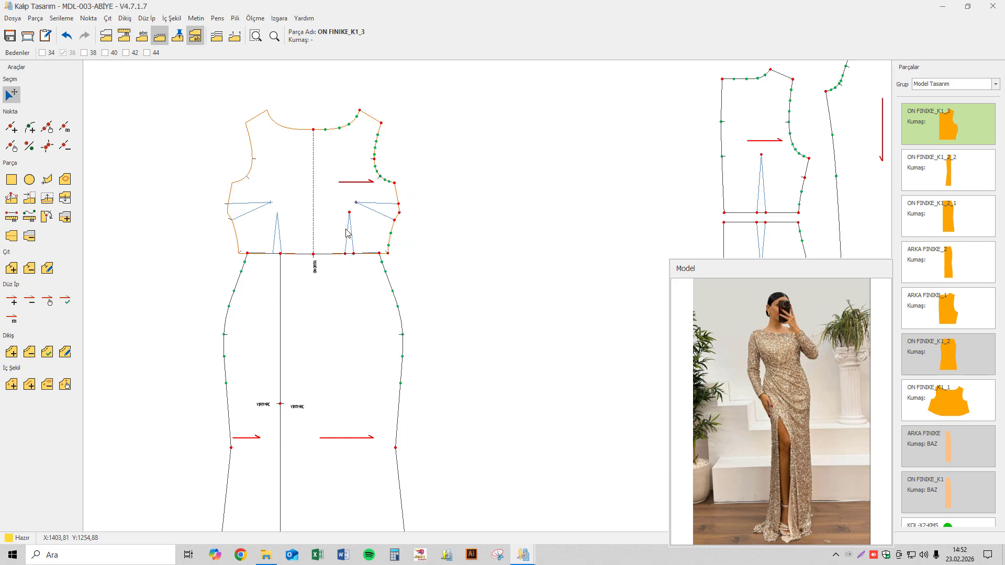
scroll(388, 236, "down", 1)
middle_click_drag(401, 243, 421, 234)
left_click(11, 237)
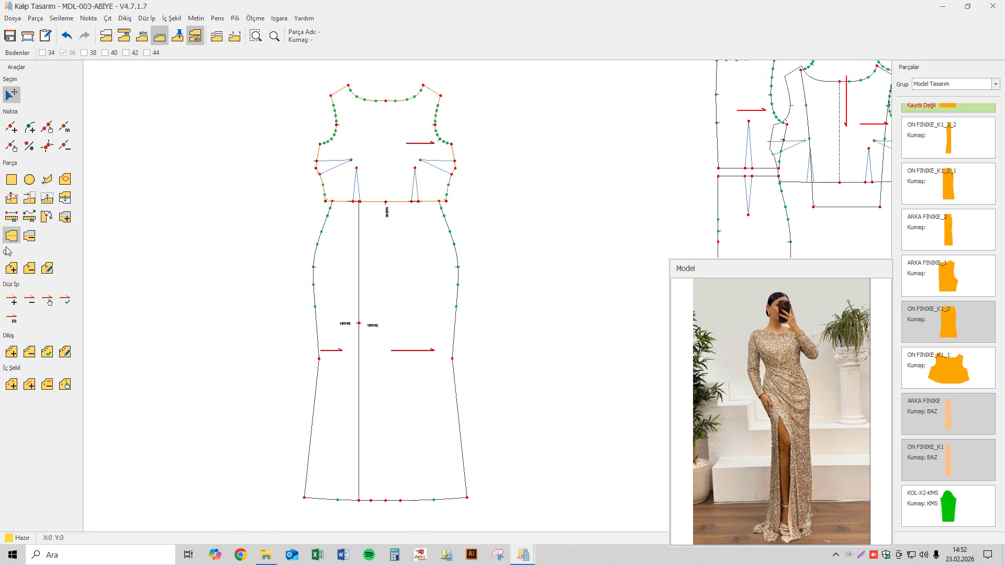
- Start a new freeform piece with a curved lower edge from the skirt's right side seam to the left hip
middle_click_drag(401, 149, 397, 180)
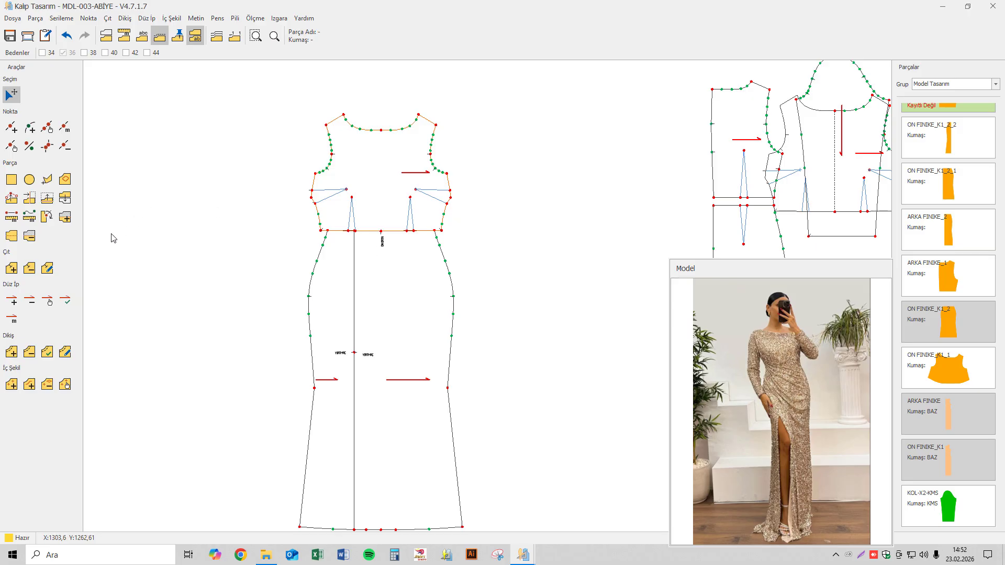
left_click(53, 183)
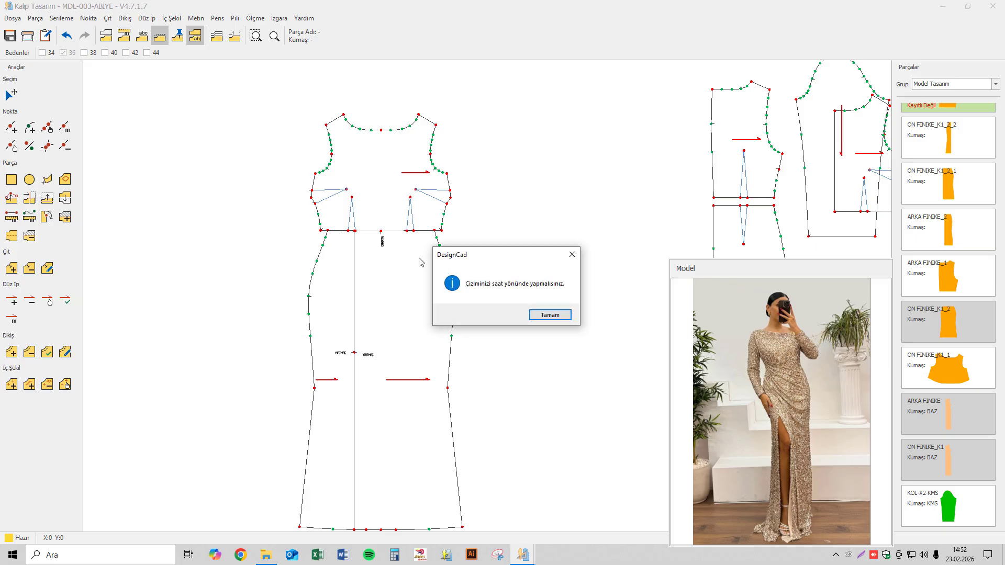
left_click(565, 316)
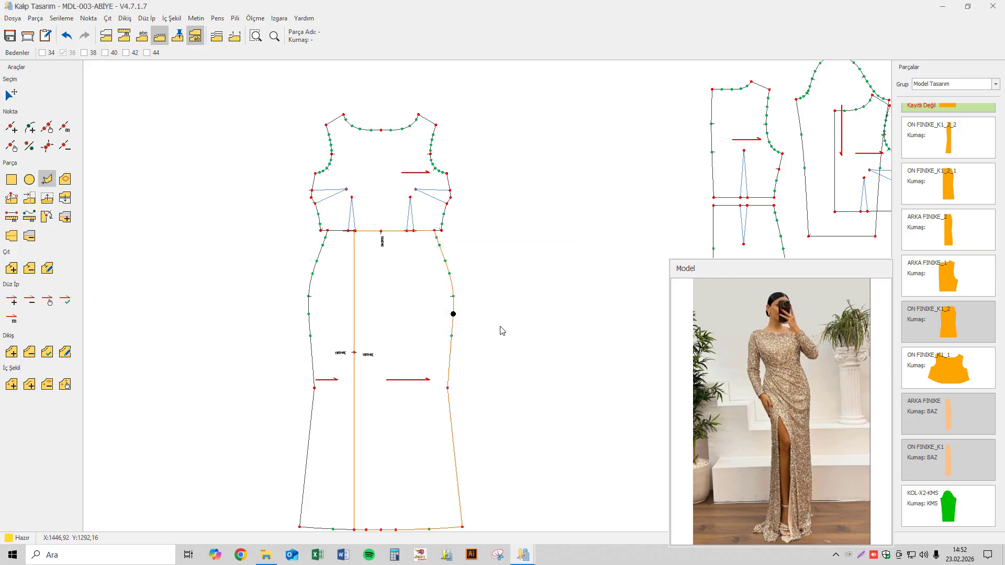
left_click(453, 338)
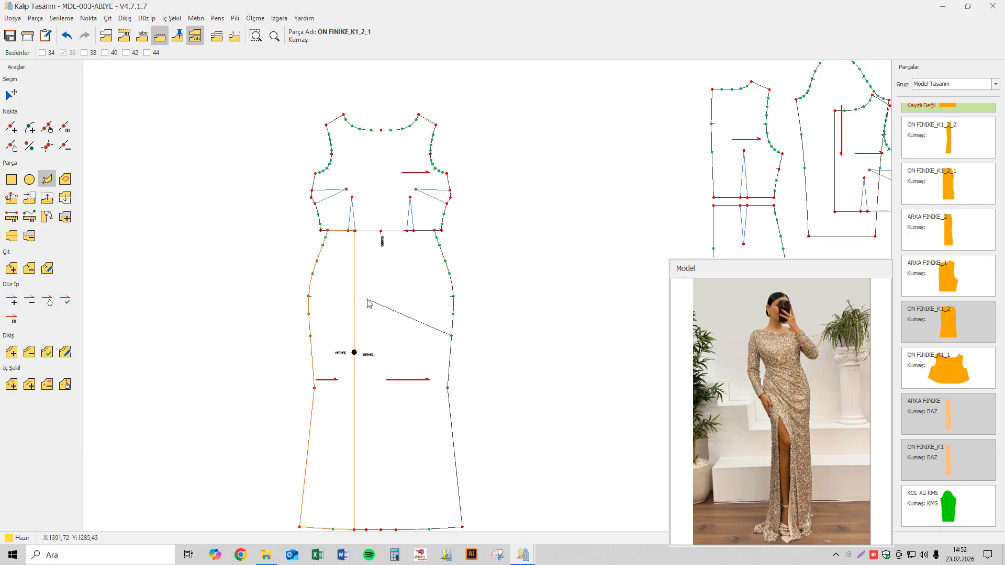
left_click(313, 273)
scroll(326, 238, "up", 2)
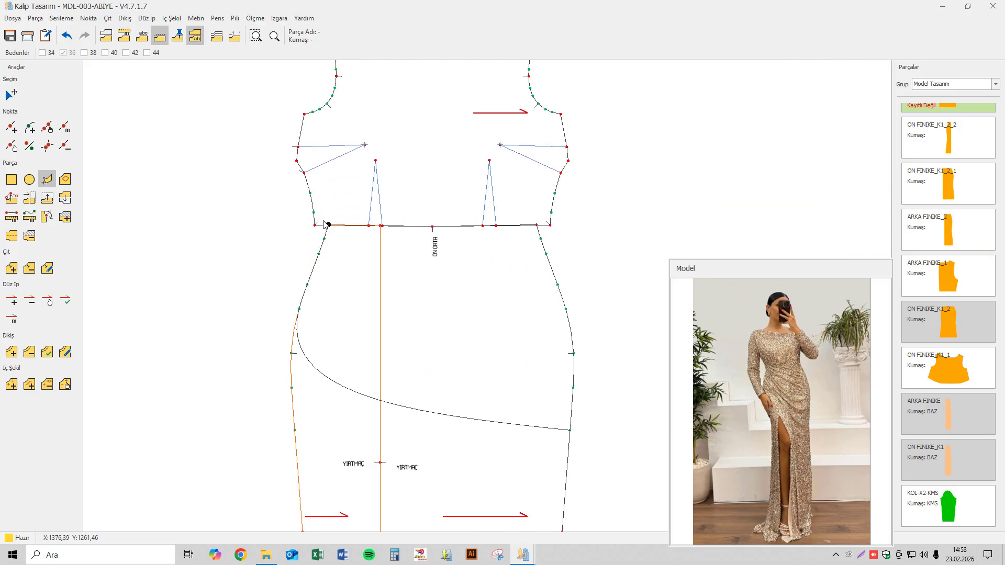
- Complete the drape outline via the left waist corner, the bodice side dart, the right waist corner and the right hip seam
left_click(324, 222)
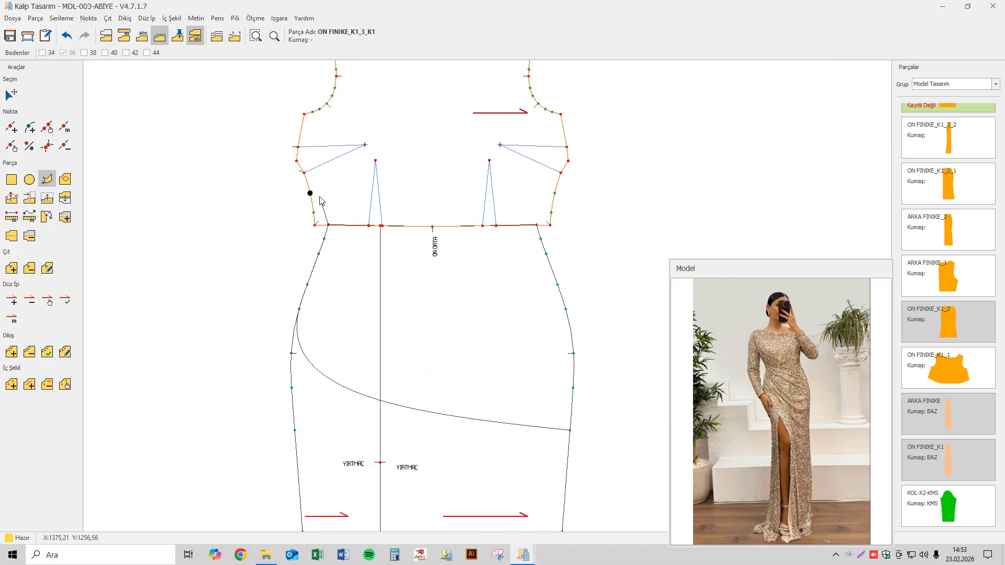
left_click(324, 201)
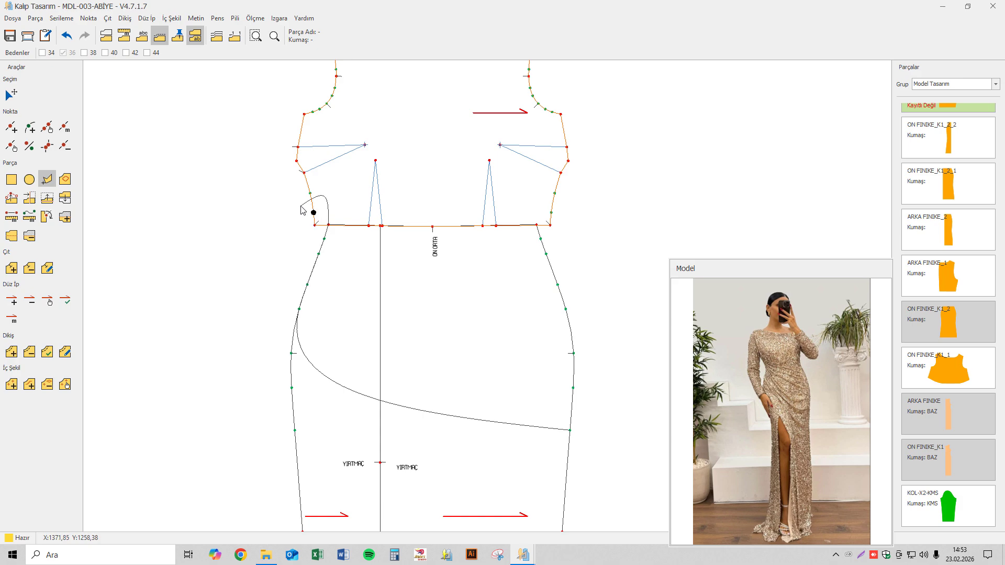
left_click(312, 171)
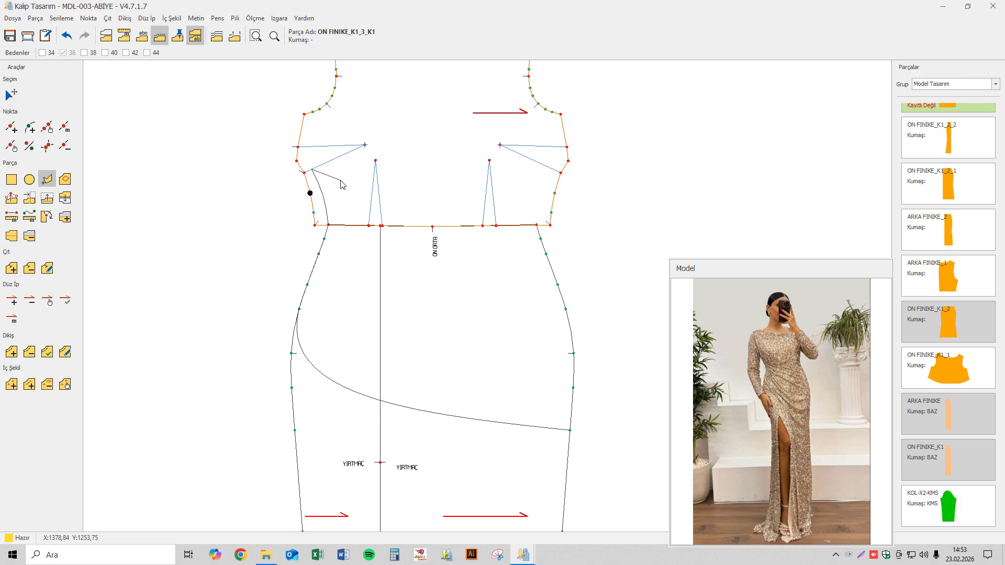
left_click(537, 225)
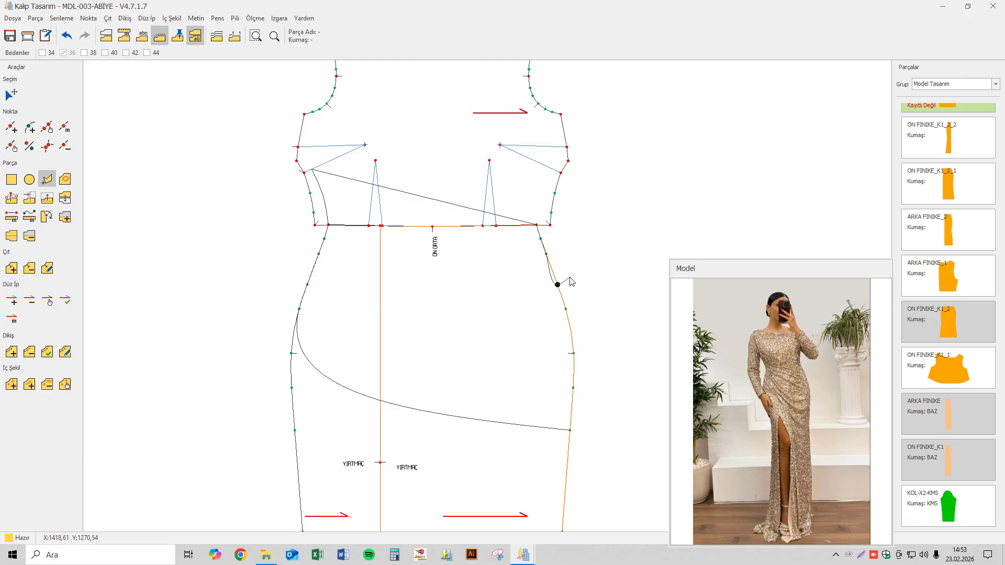
left_click(573, 353)
left_click(591, 387)
right_click(592, 385)
left_click(519, 300)
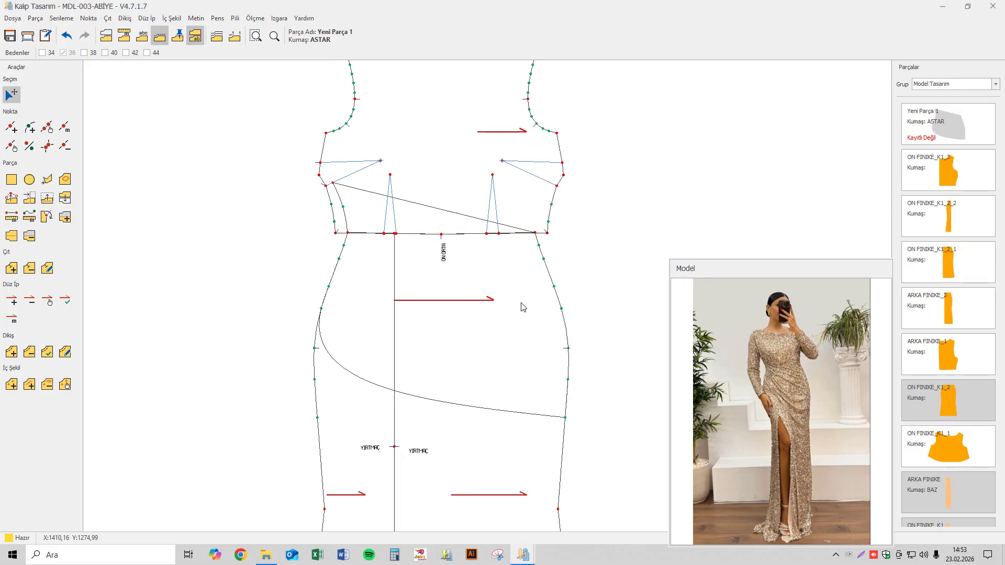
- Move the new drape piece out to the left of the dress and straighten its curved lower edge
left_click(336, 277)
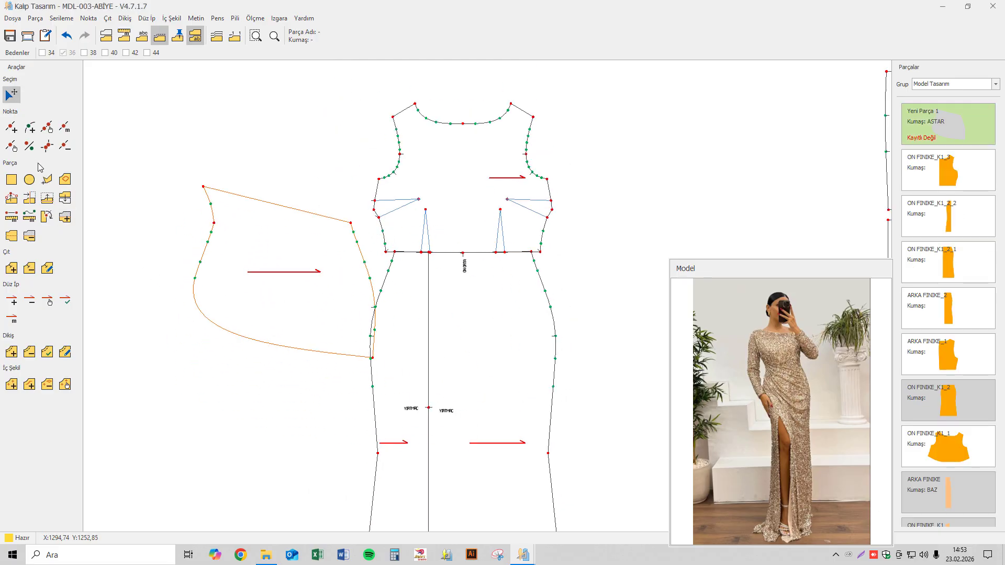
left_click(30, 148)
left_click(152, 270)
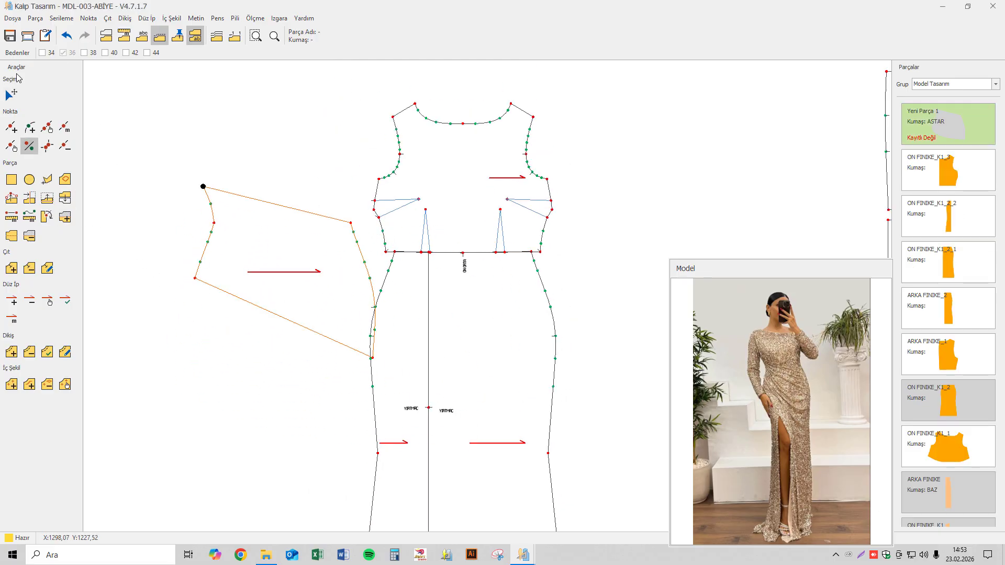
- Lay the drape piece over the dress front to compare their outlines, and move it back out beside the dress
left_click(18, 96)
left_click_drag(269, 266, 448, 291)
left_click(385, 228)
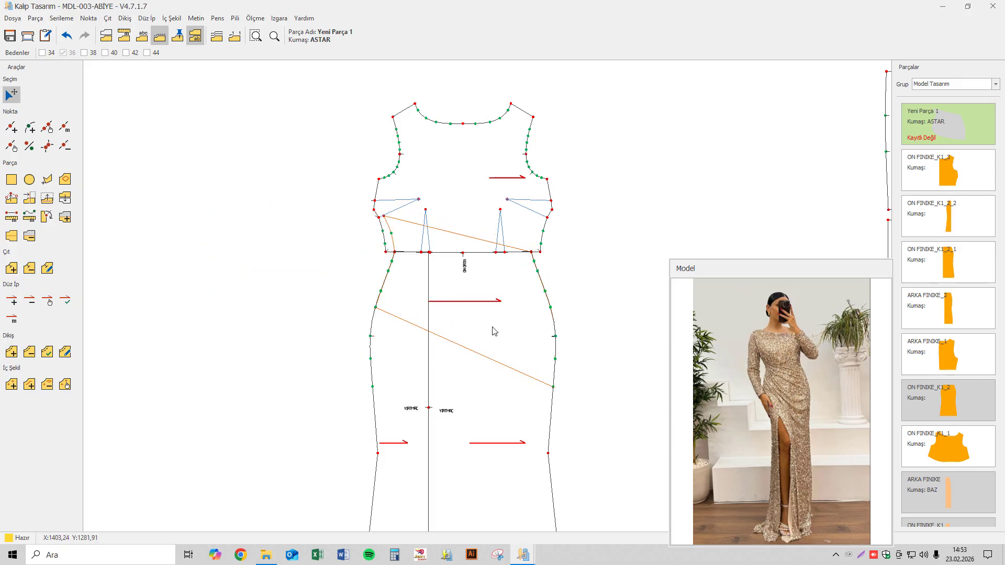
left_click_drag(494, 330, 274, 316)
left_click(391, 272)
scroll(392, 275, "down", 3)
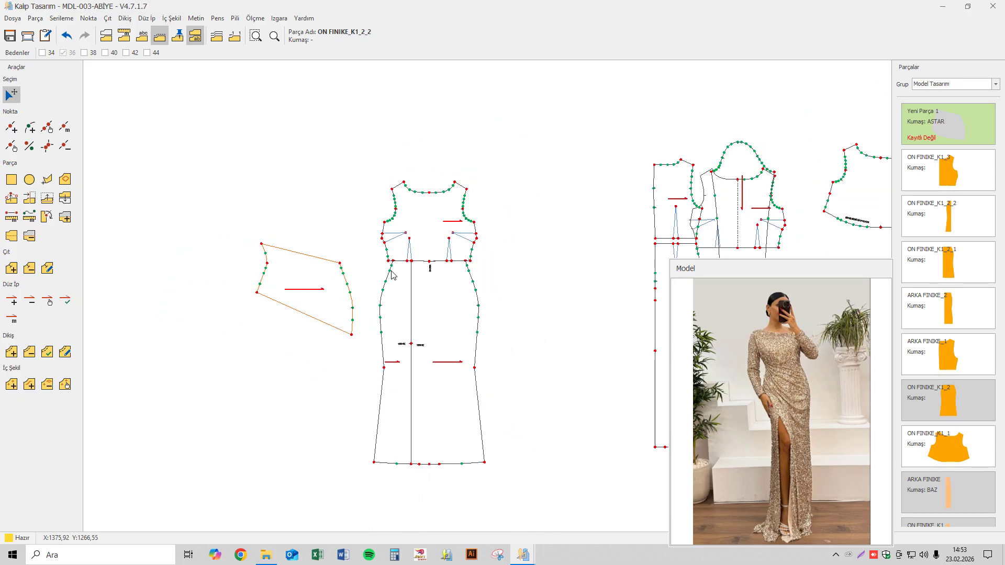
- Move the full front bodice up and away from the skirt
left_click(433, 226)
left_click_drag(433, 226, 509, 209)
scroll(541, 235, "down", 2)
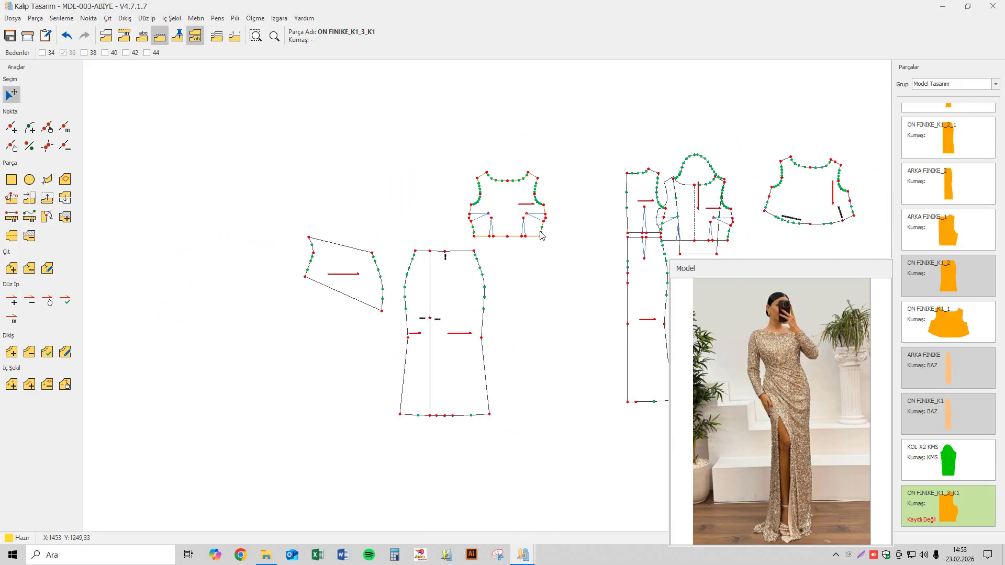
scroll(366, 267, "up", 5)
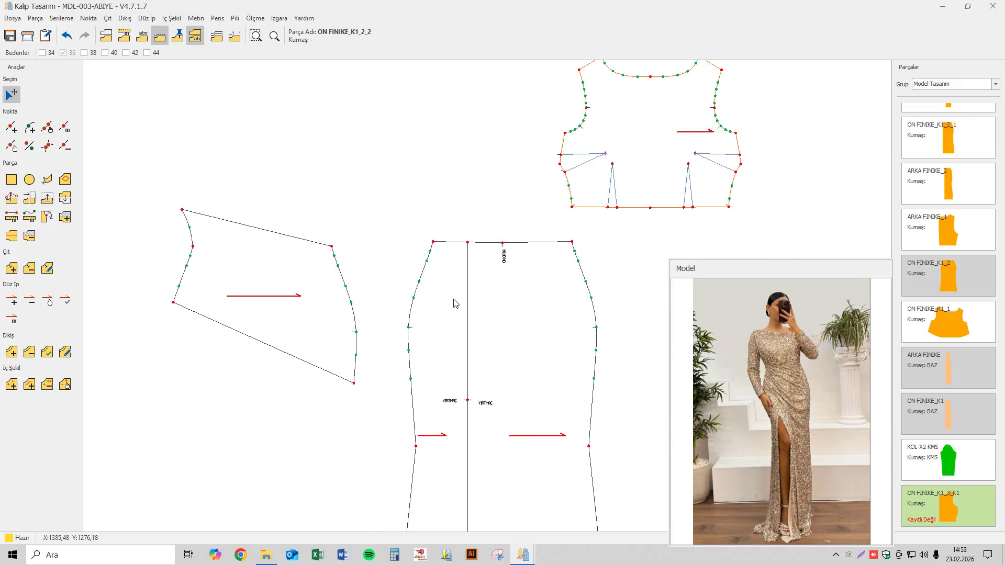
- Move the drape piece to an empty part of the workspace, away from the skirt and bodice
left_click(304, 211)
left_click_drag(304, 211, 293, 210)
middle_click_drag(364, 290, 712, 358)
left_click_drag(628, 300, 331, 260)
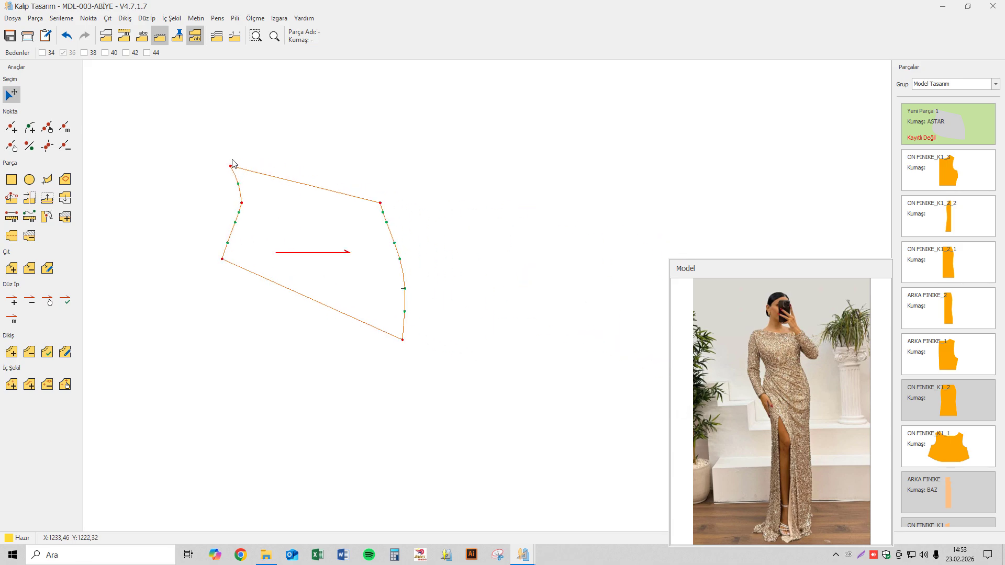
left_click(245, 213)
left_click(125, 186)
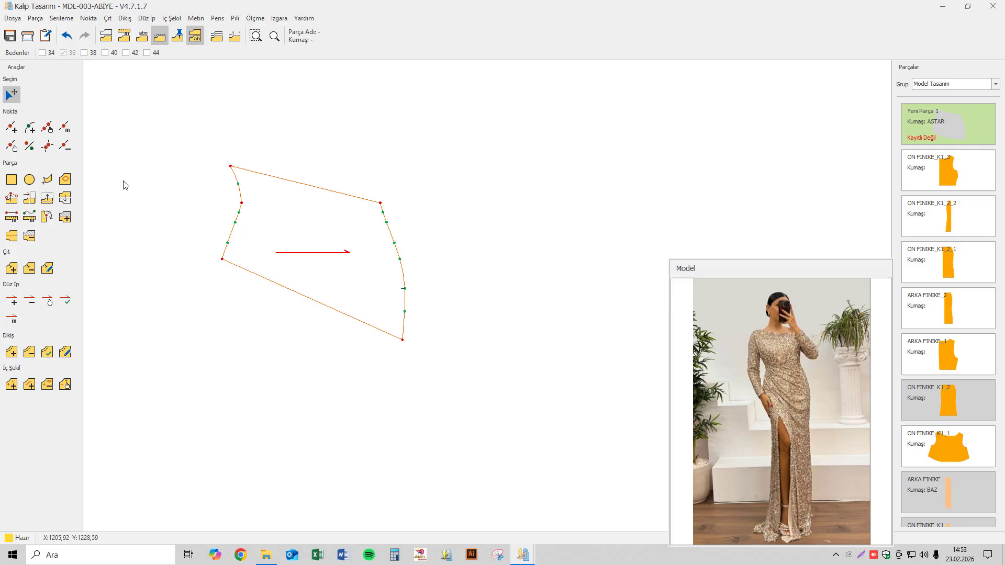
- Add measured points every 3 cm along the drape piece's left side edge, working up from the lower-left corner
left_click(68, 130)
left_click(198, 259)
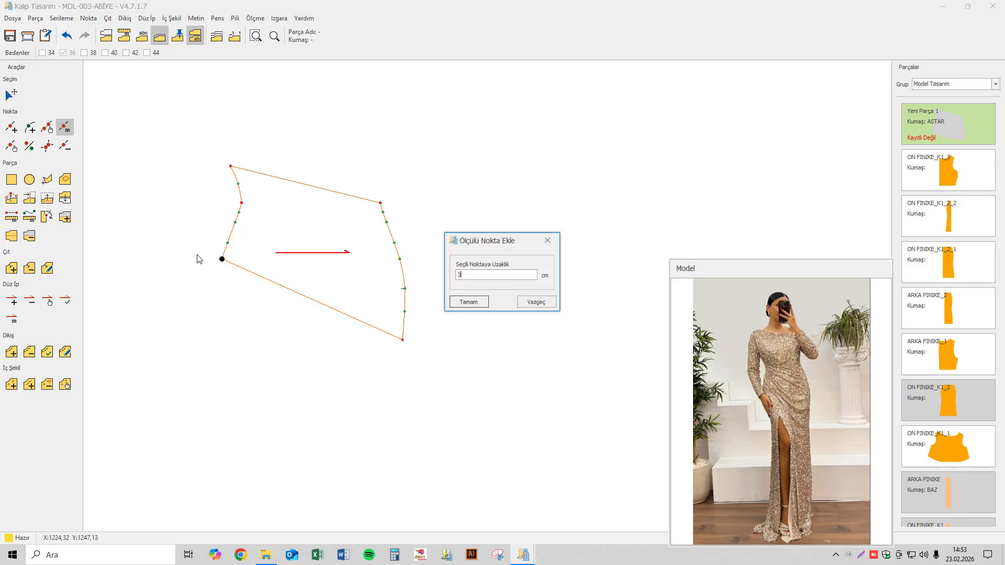
type("3")
key("Return")
left_click(225, 249)
key("Return")
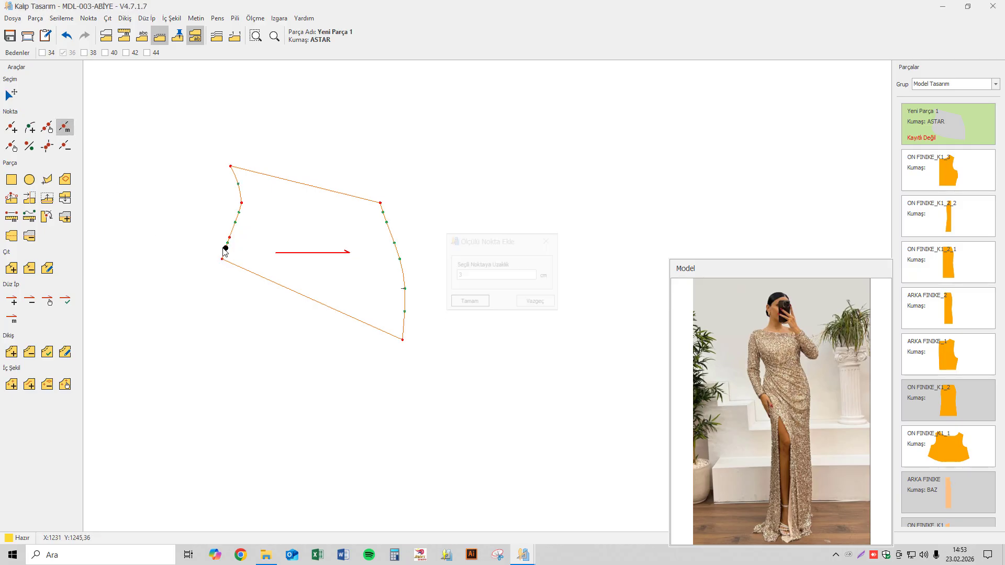
left_click(229, 237)
key("Return")
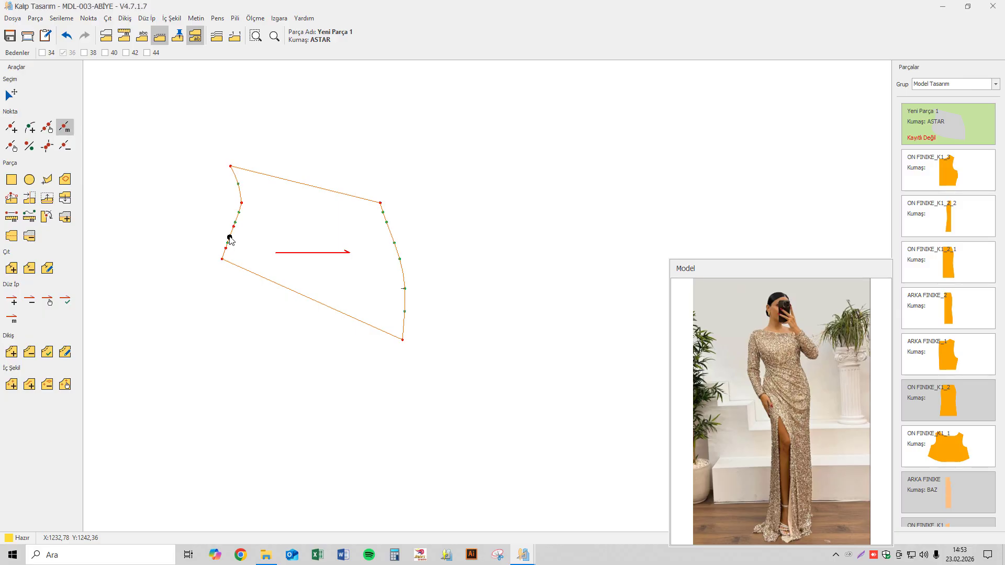
left_click(234, 226)
key("Return")
left_click(238, 218)
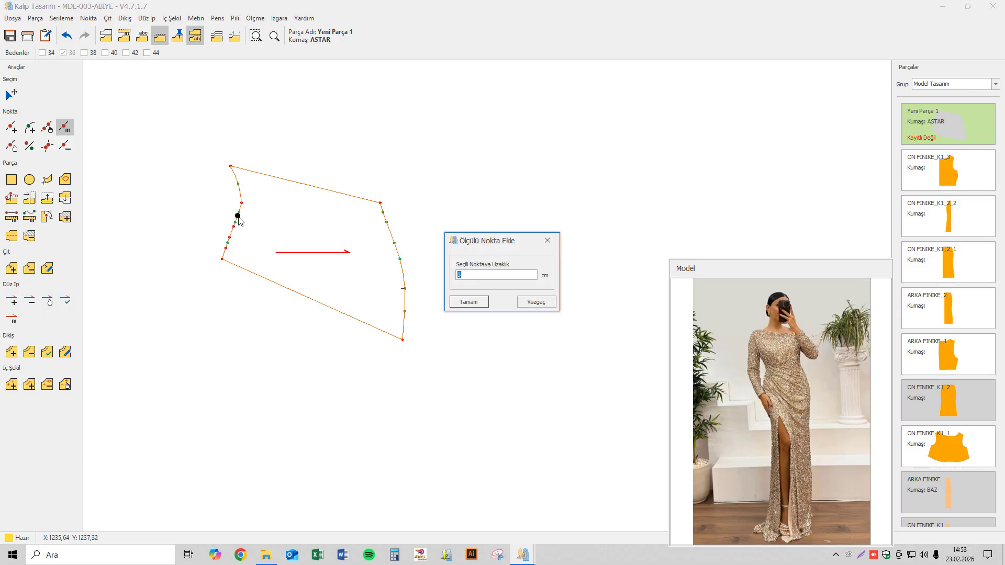
key("Return")
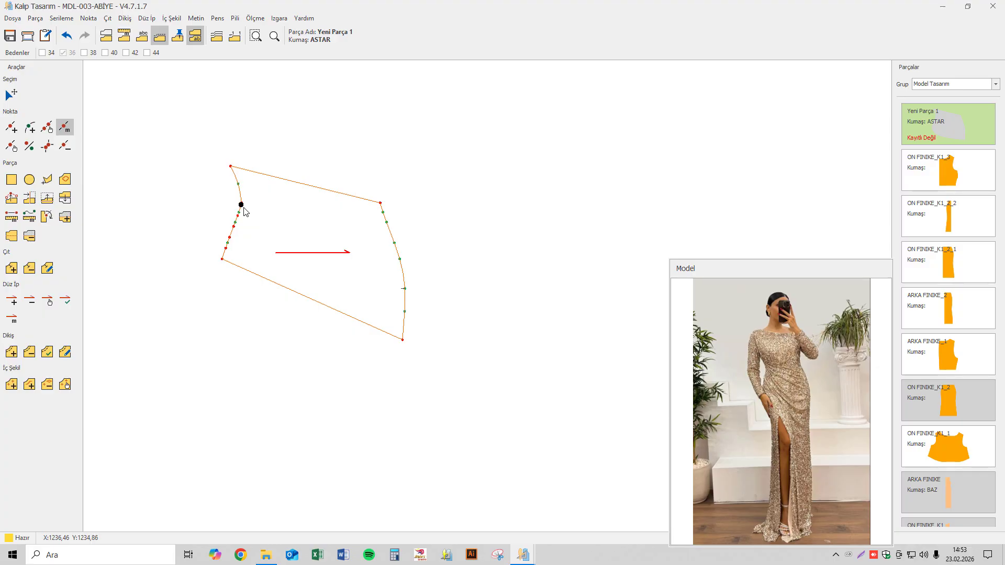
left_click(244, 210)
key("Return")
left_click(250, 201)
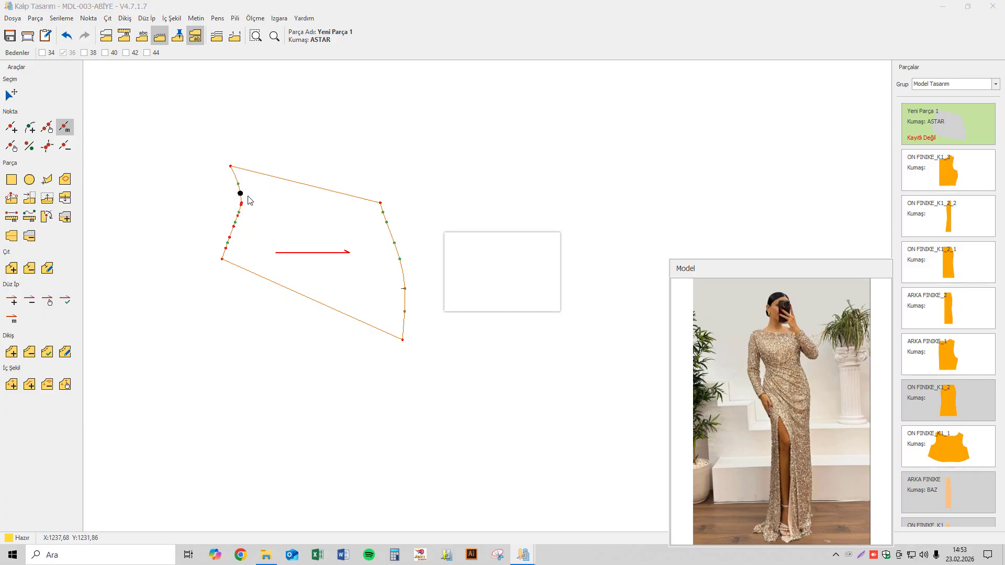
key("Return")
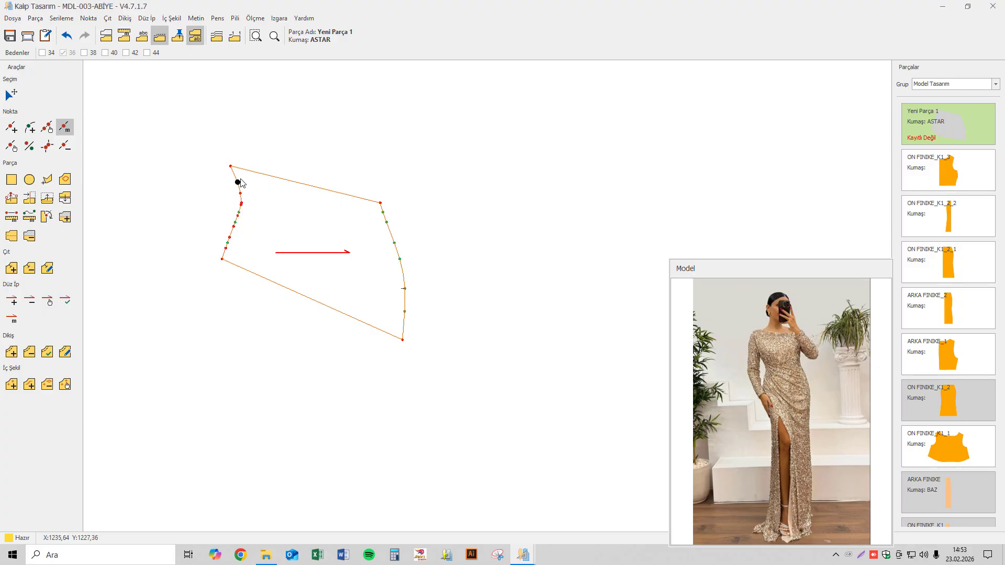
left_click(238, 182)
key("Return")
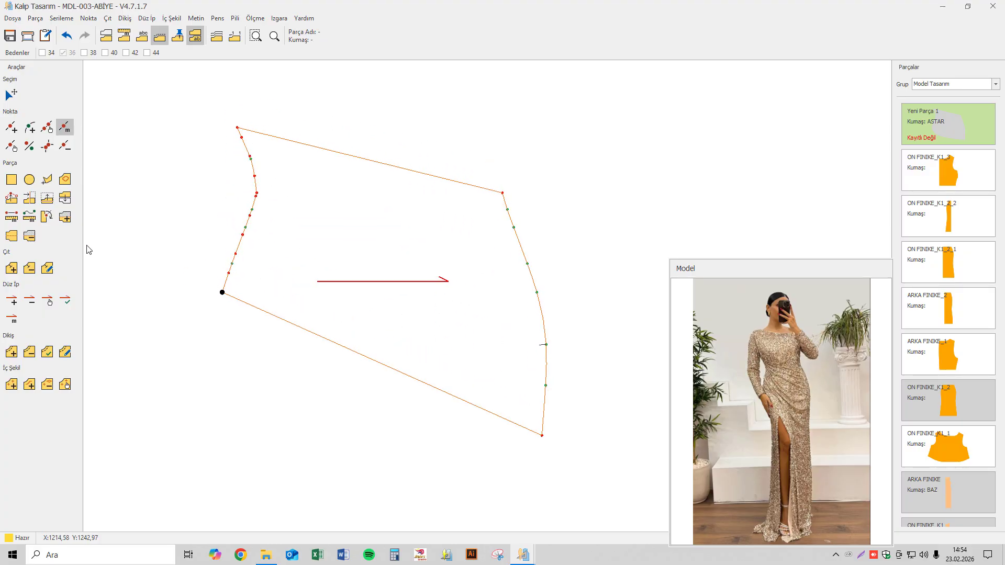
- Add notches at the measured points along the drape piece's left side edge
left_click(11, 268)
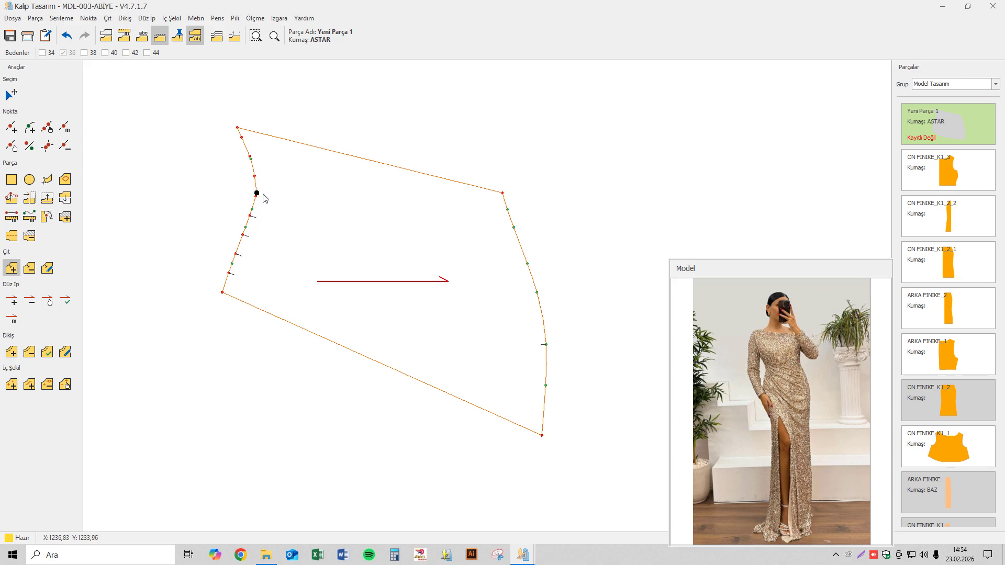
left_click(247, 135)
- Convert the extra corner point beside the waist notch to a curve point and shift it slightly down to smooth the left edge
left_click(29, 146)
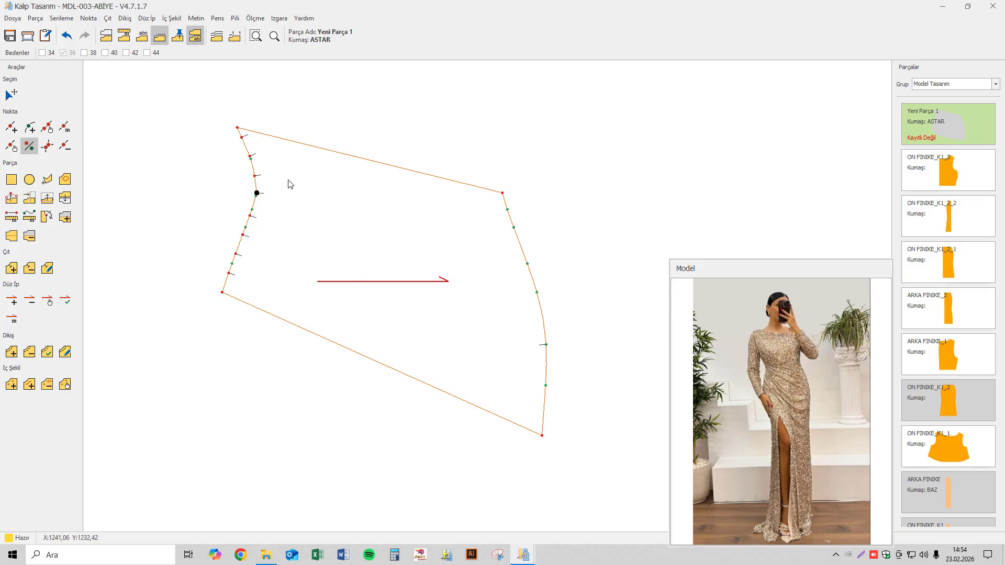
left_click(11, 97)
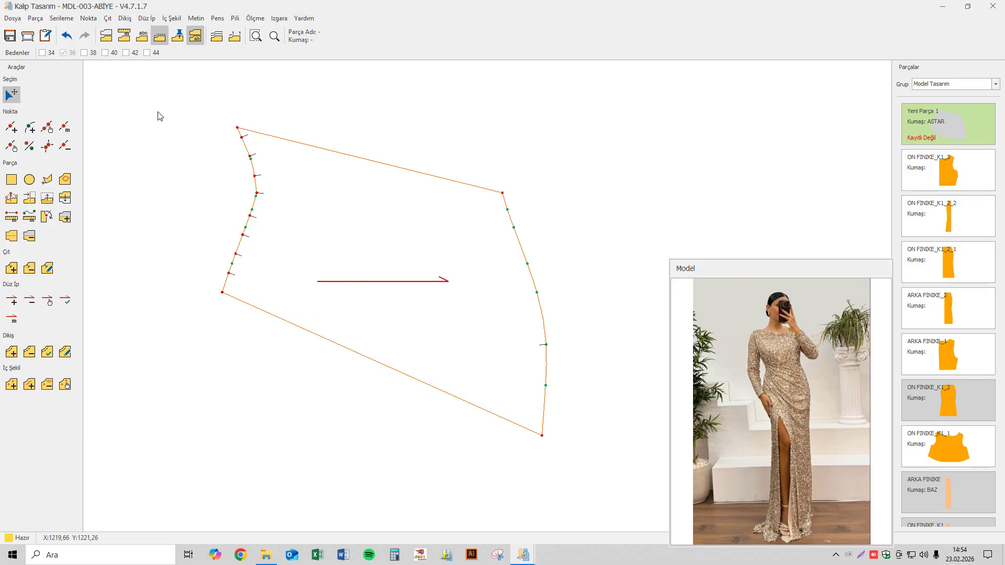
scroll(231, 187, "up", 4)
left_click(15, 148)
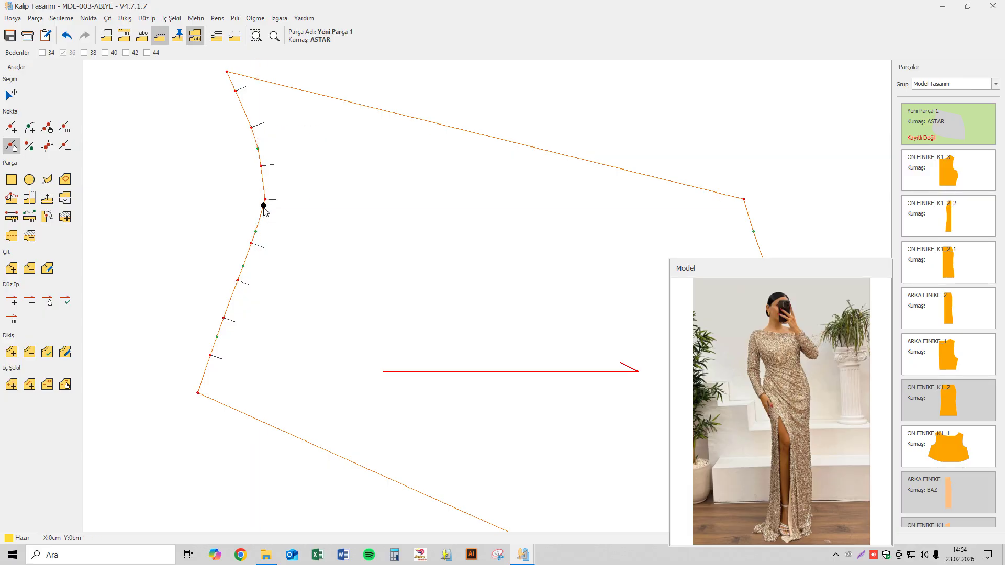
left_click_drag(263, 207, 260, 216)
left_click(11, 95)
scroll(361, 190, "down", 4)
left_click_drag(361, 191, 320, 190)
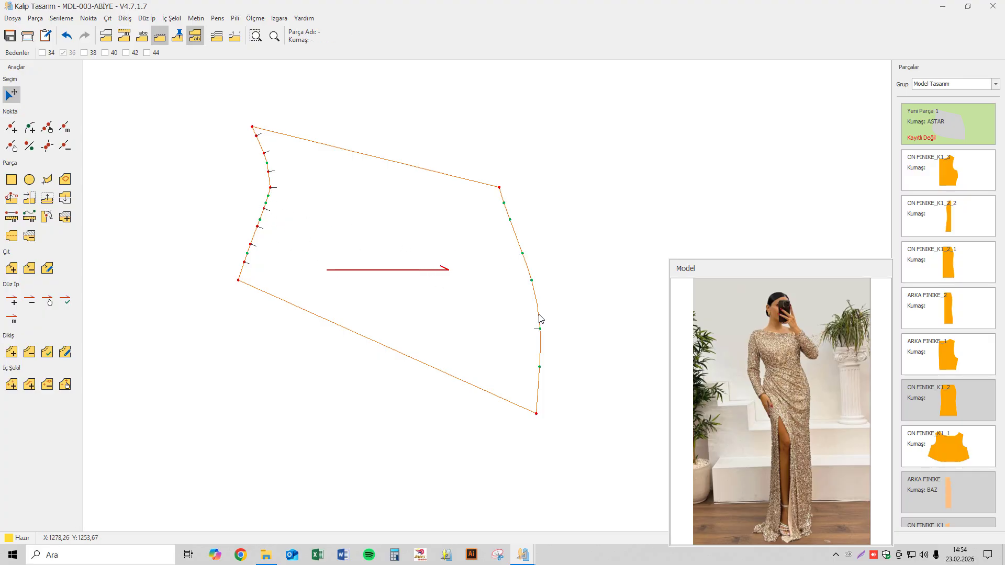
- Try to add a curve point on the drape piece's right side edge, just above the hip notch
left_click(30, 128)
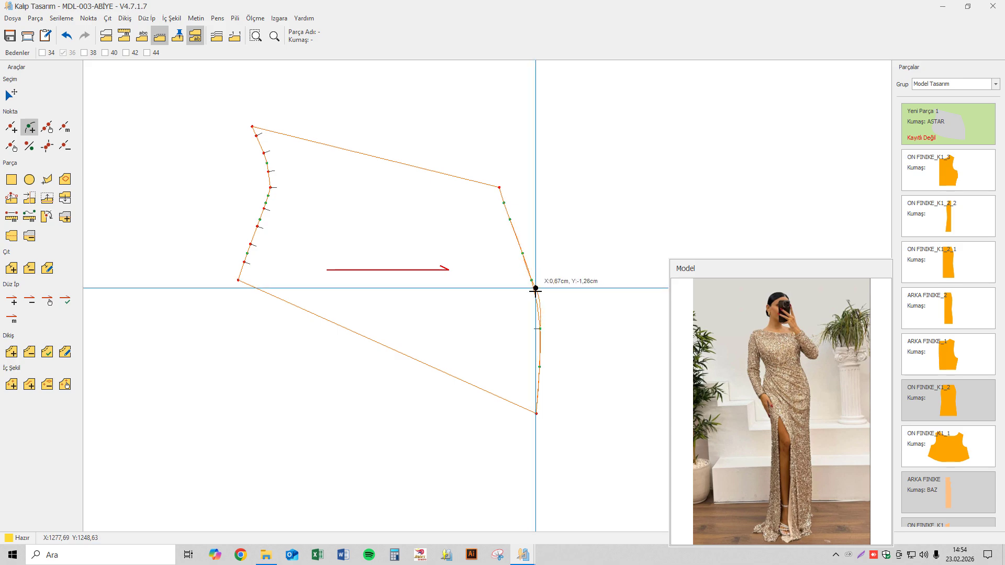
left_click(540, 310)
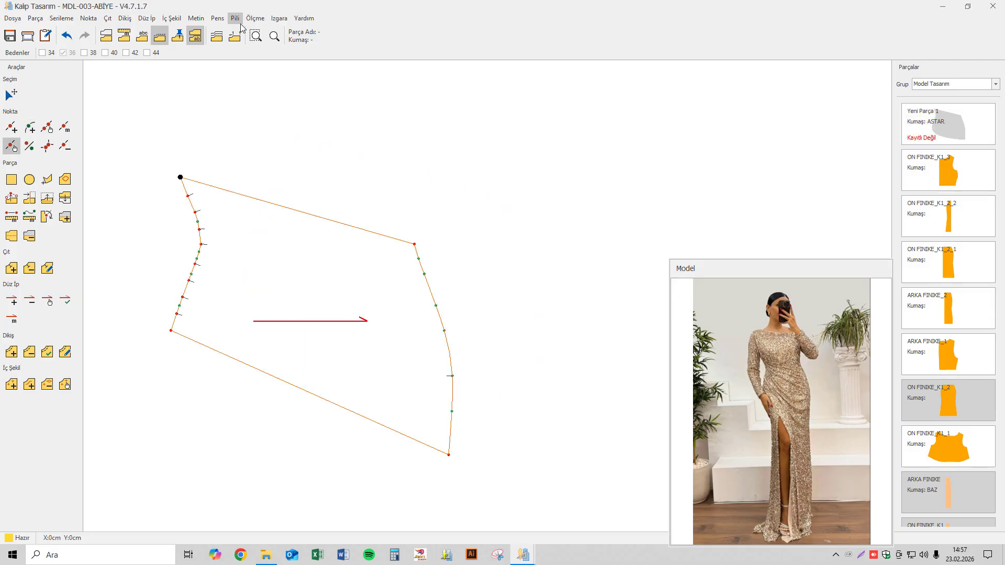
- Add one pleat from the lowest left notch to the curve point below the right hip notch, with depths of 2,5 cm and 0 cm
left_click(237, 20)
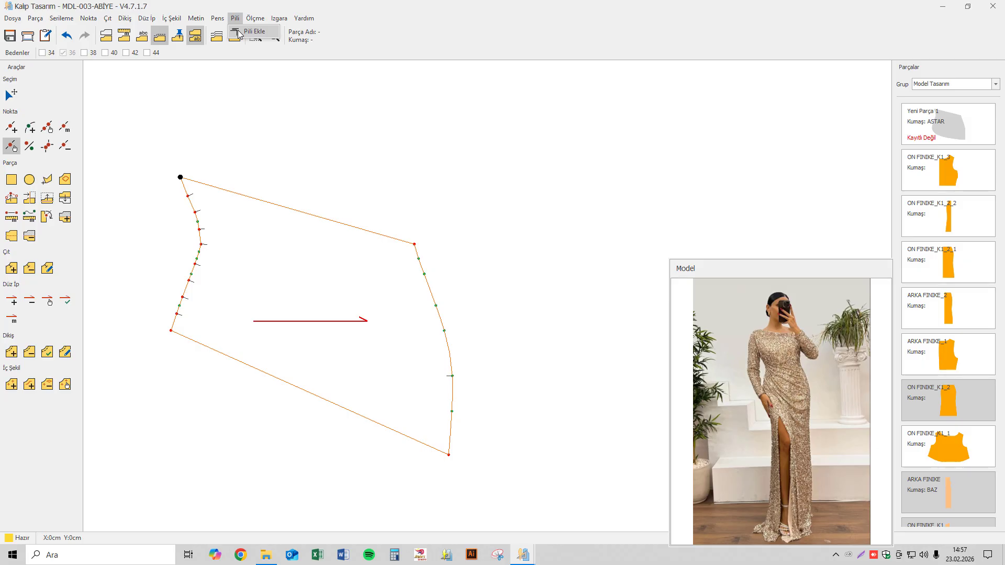
left_click(251, 31)
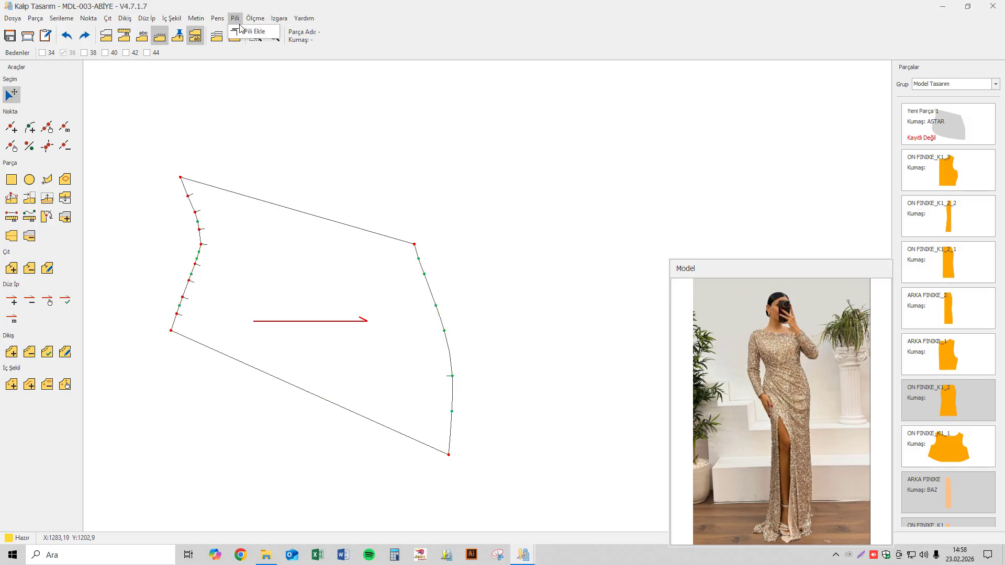
left_click(262, 266)
left_click(177, 314)
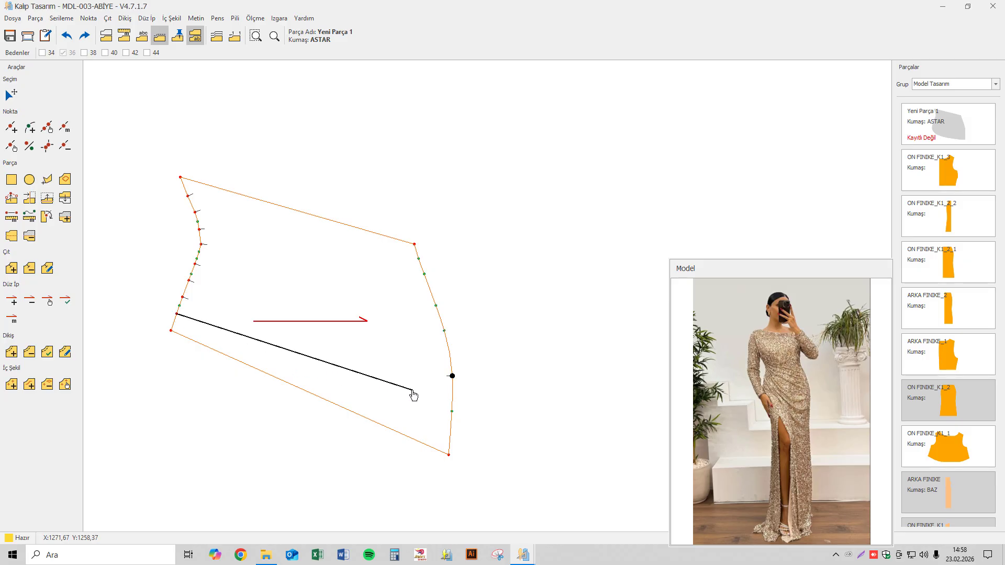
left_click(451, 411)
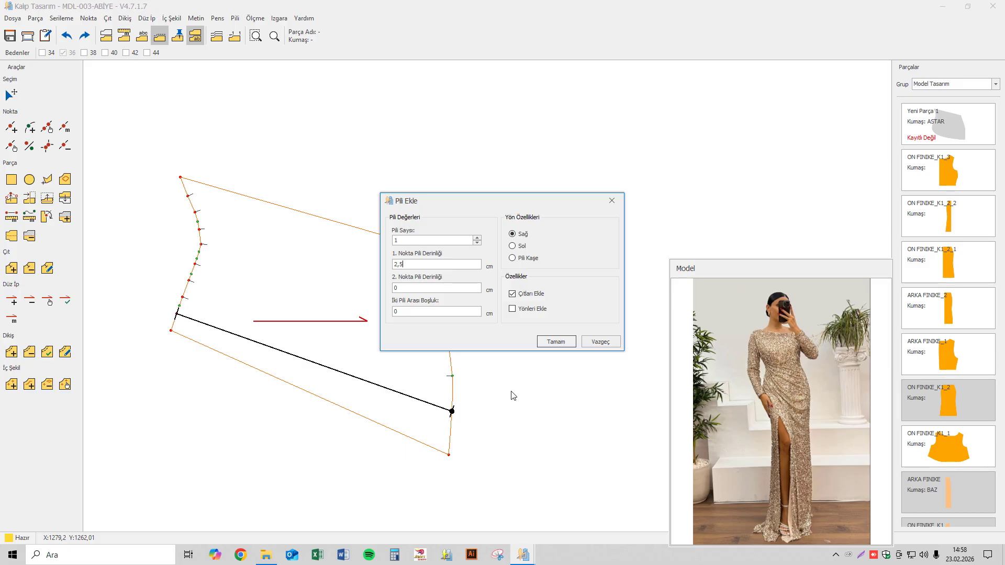
left_click(552, 344)
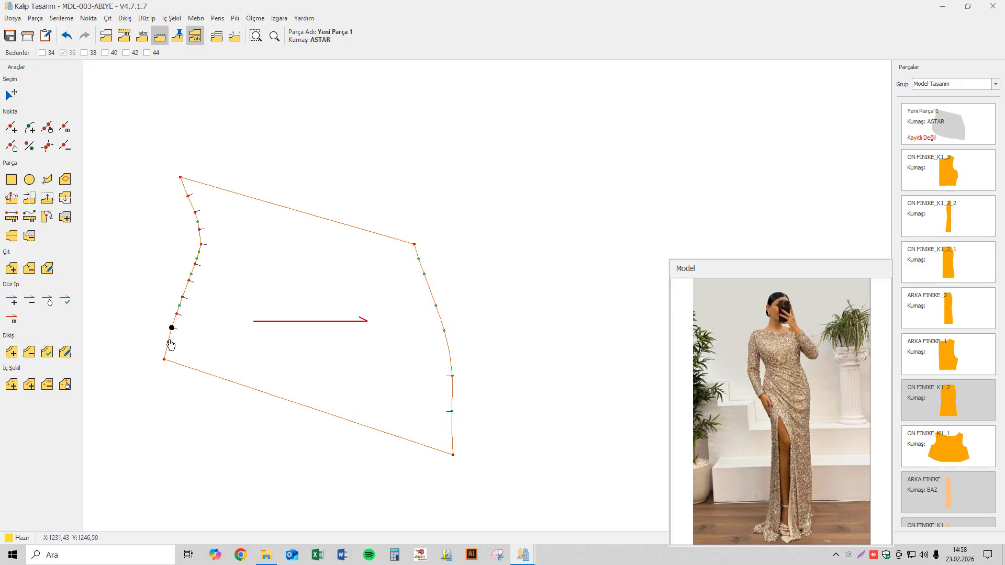
- Add 2,5 cm to 0 pleats from the second and third original left notches to the hip notch and the curve point above it
left_click(187, 298)
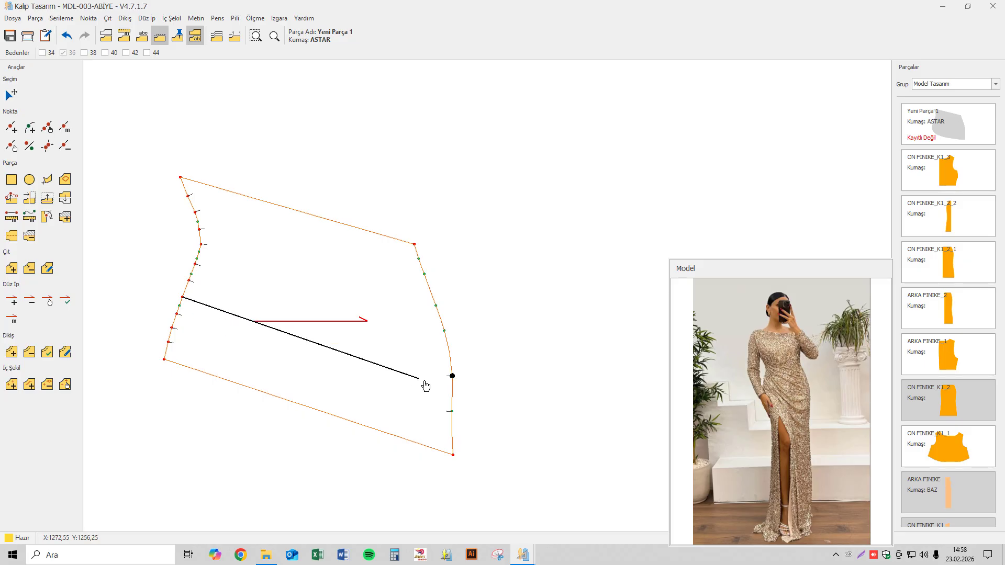
left_click(452, 375)
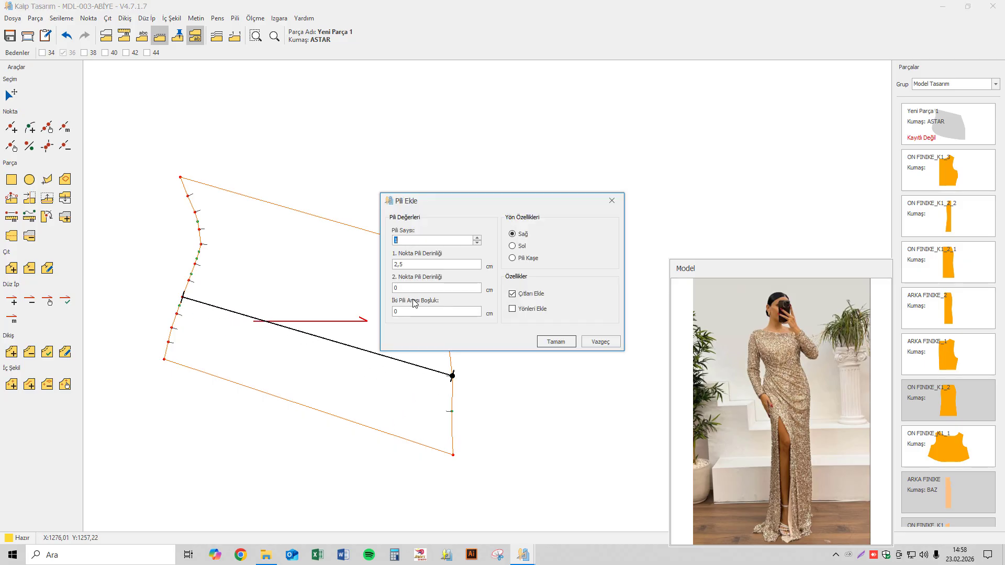
left_click(556, 342)
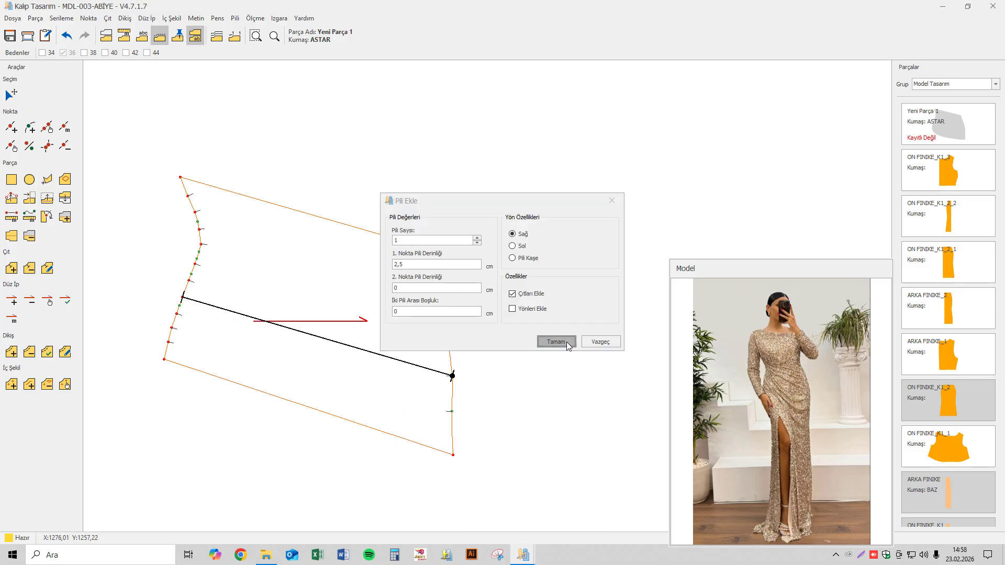
left_click(195, 284)
left_click(441, 346)
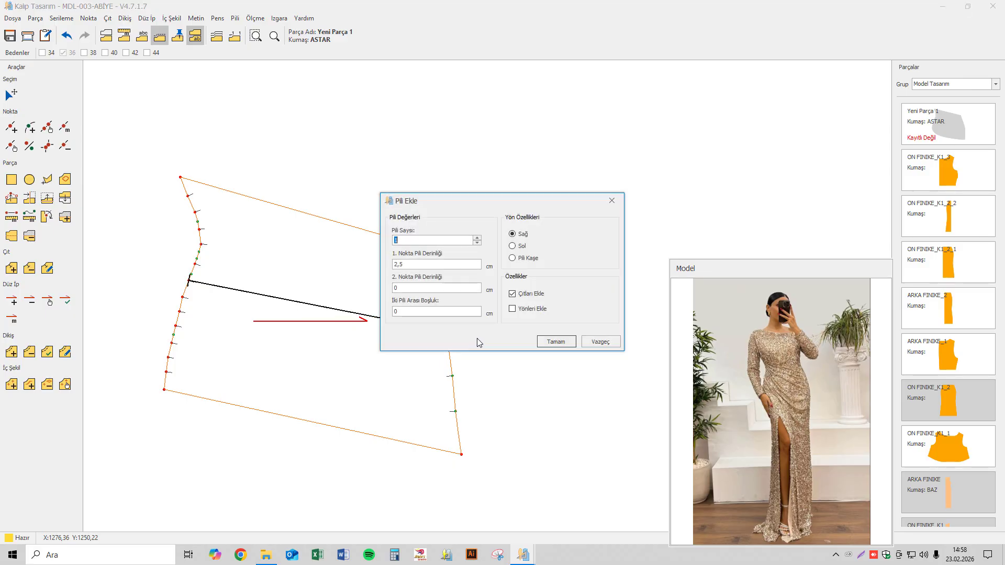
left_click(556, 341)
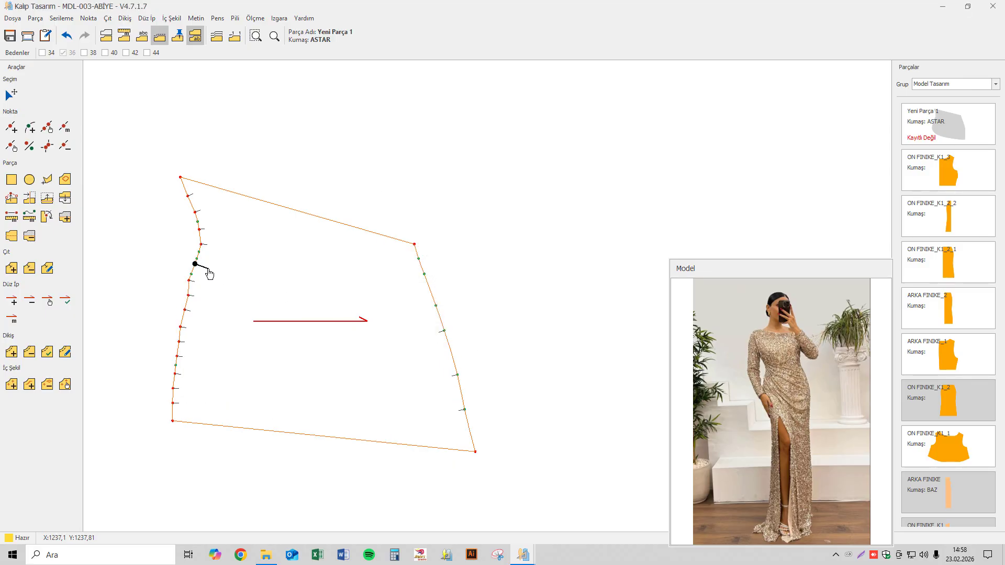
- Add 2,5 cm to 0 pleats from the fourth left notch and the waist notch to the next two points up the right edge
left_click(444, 330)
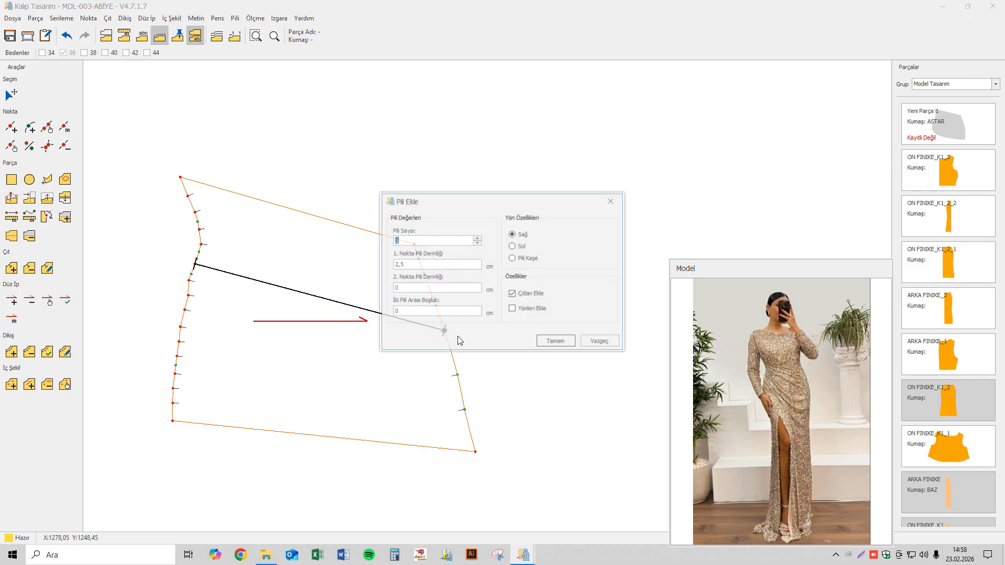
left_click(547, 343)
left_click(202, 244)
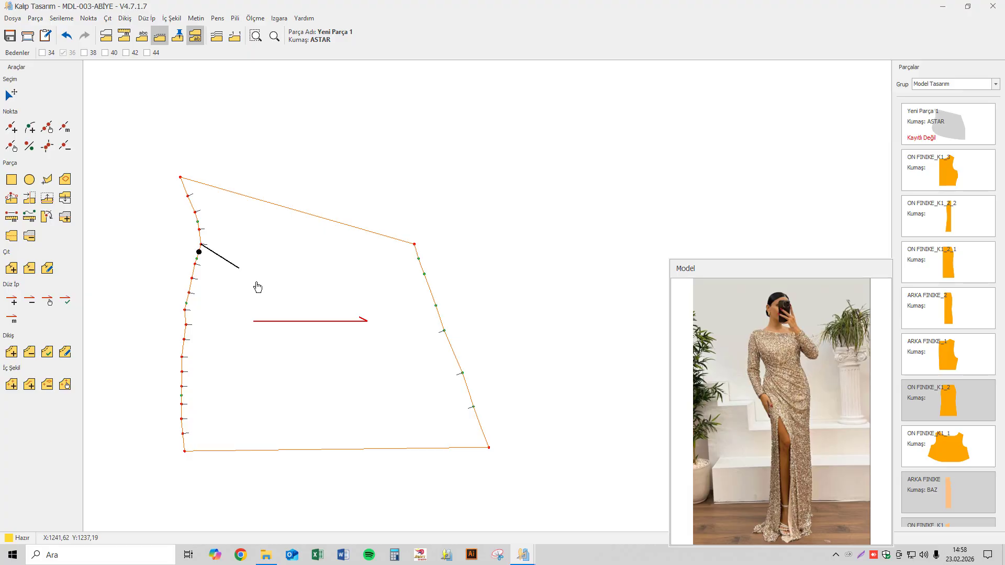
left_click(436, 304)
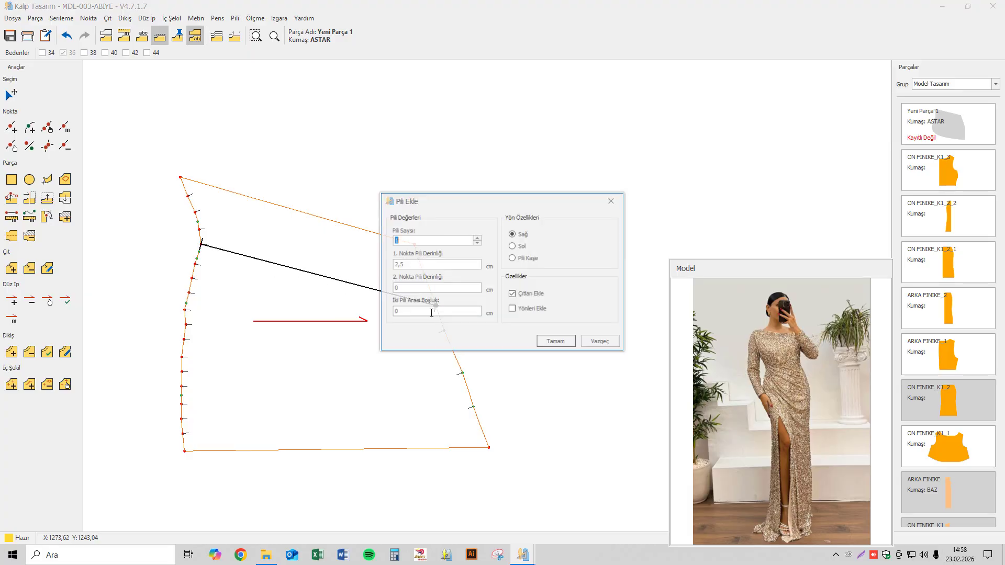
left_click(547, 342)
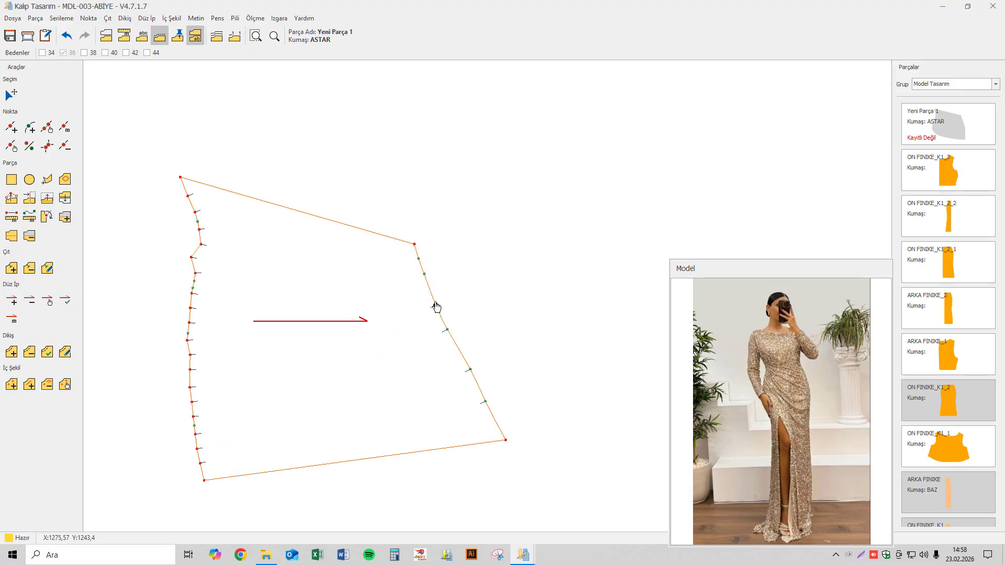
- Add 2,5 cm to 0 pleats from the three highest left notches to the uppermost points of the drape piece's right edge
left_click(200, 229)
left_click(423, 274)
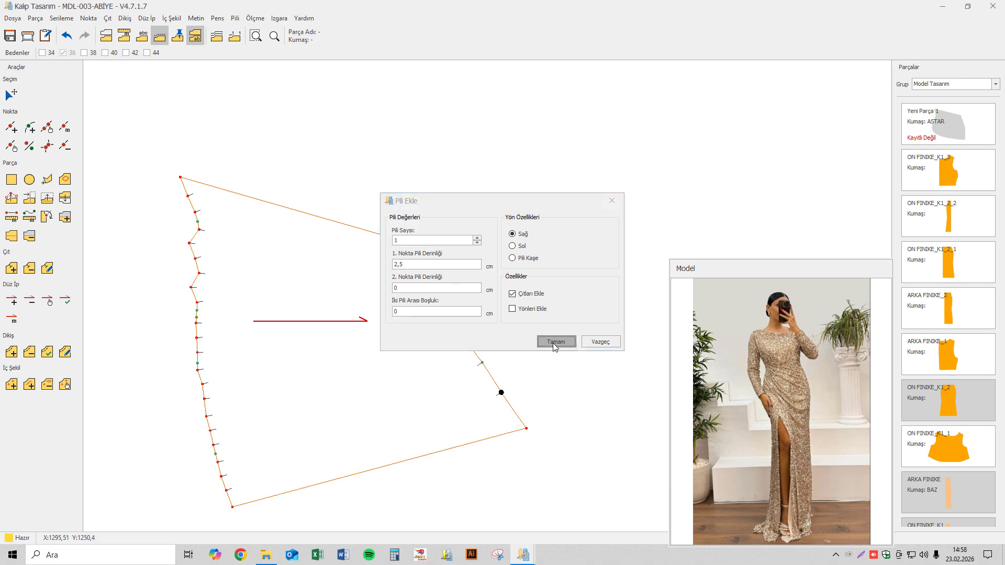
left_click(551, 347)
left_click(195, 213)
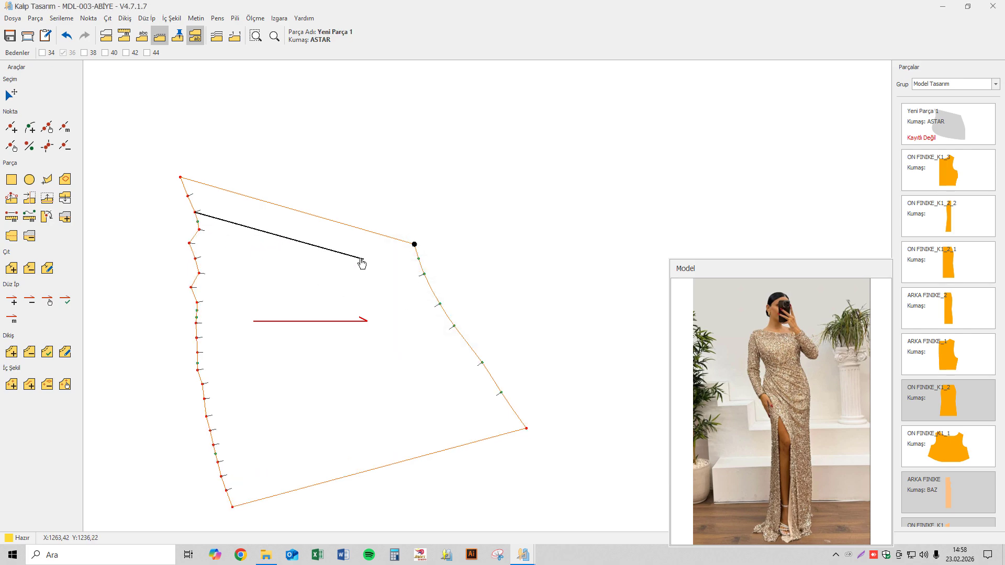
left_click(423, 274)
key("Return")
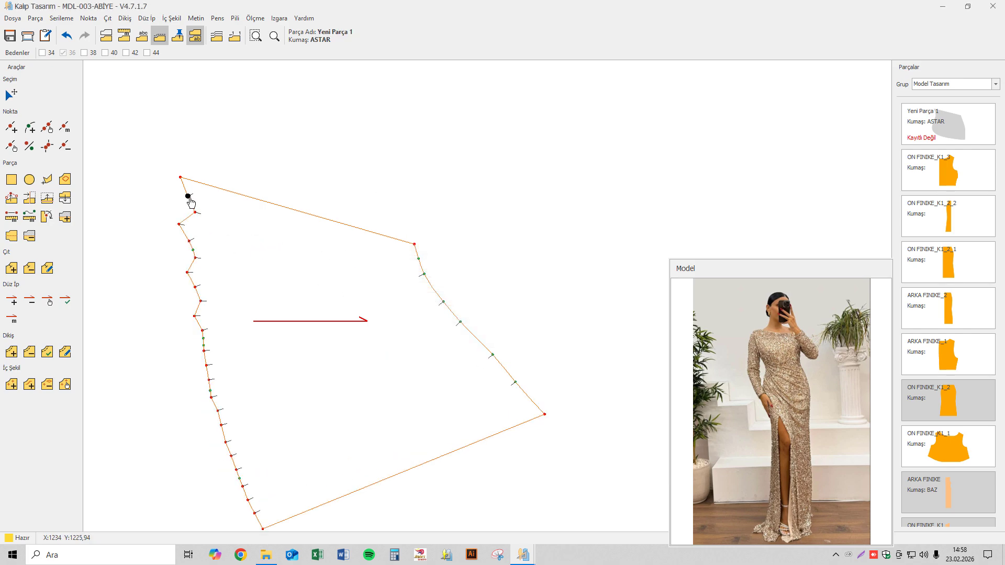
left_click(189, 196)
left_click(418, 258)
left_click(549, 342)
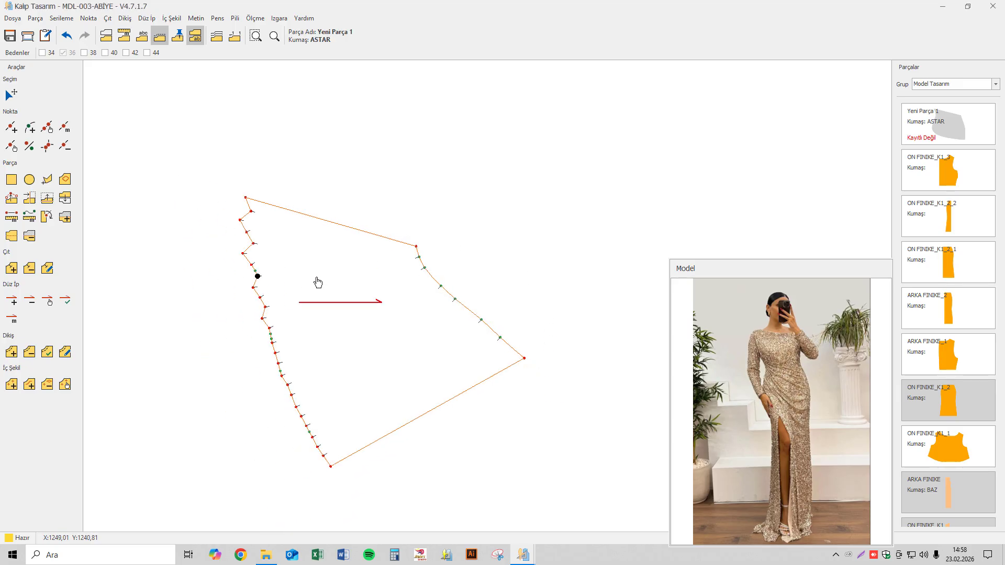
- Snap the pleated drape piece's upper right corner onto the front skirt's right waist corner
left_click(11, 94)
scroll(446, 309, "down", 4)
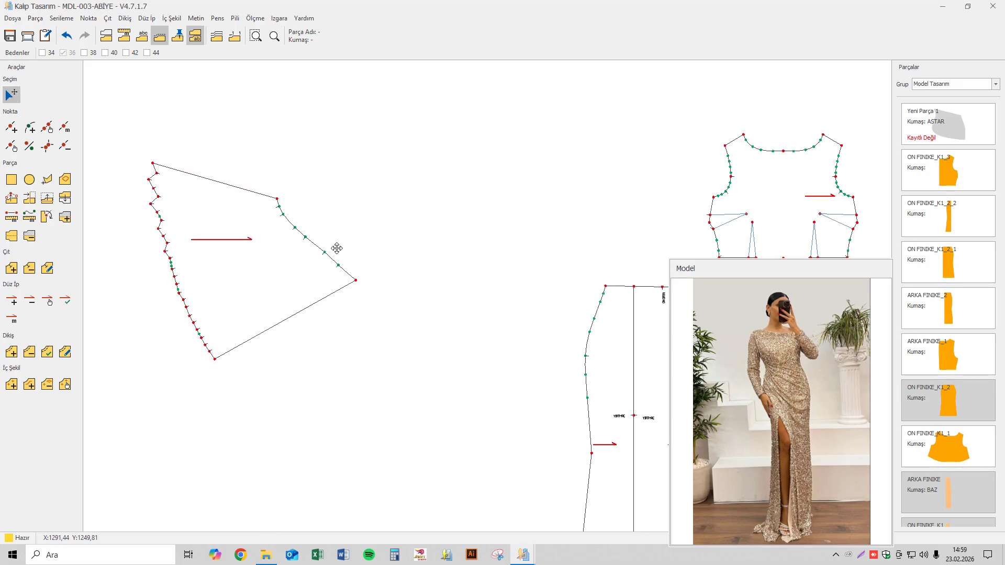
left_click(234, 276)
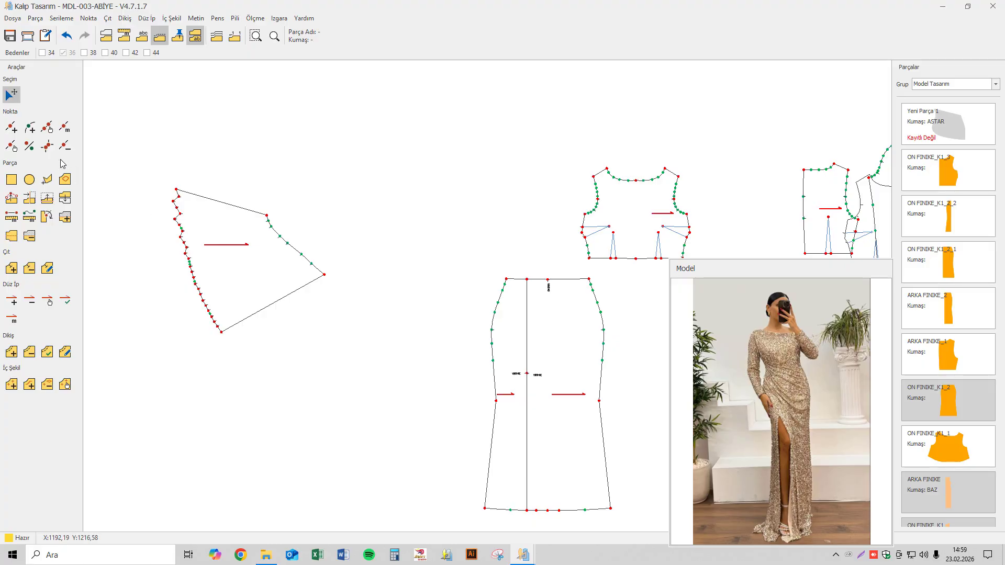
left_click(46, 146)
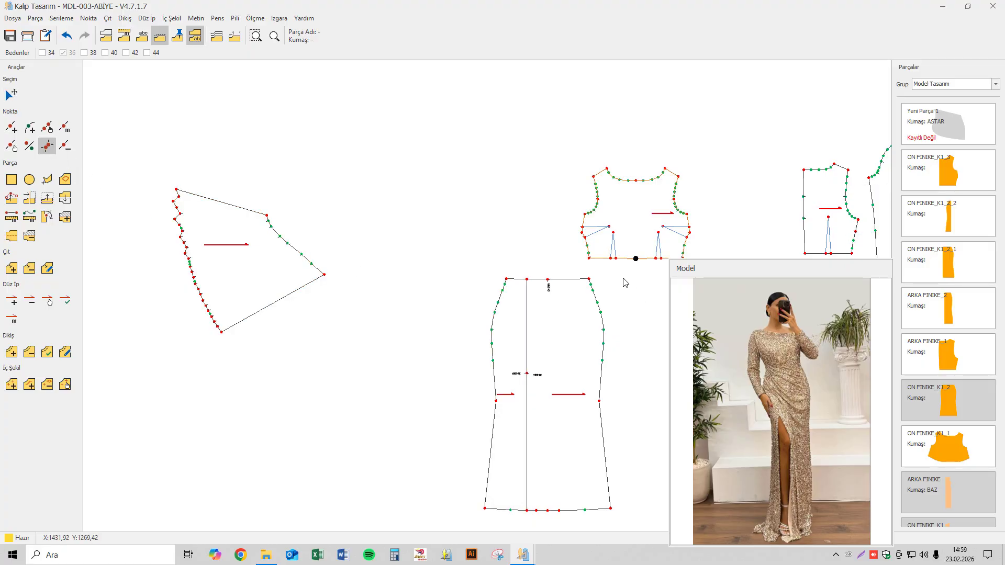
left_click(590, 280)
scroll(612, 307, "up", 1)
middle_click_drag(613, 306, 515, 292)
scroll(516, 292, "up", 1)
scroll(515, 295, "up", 1)
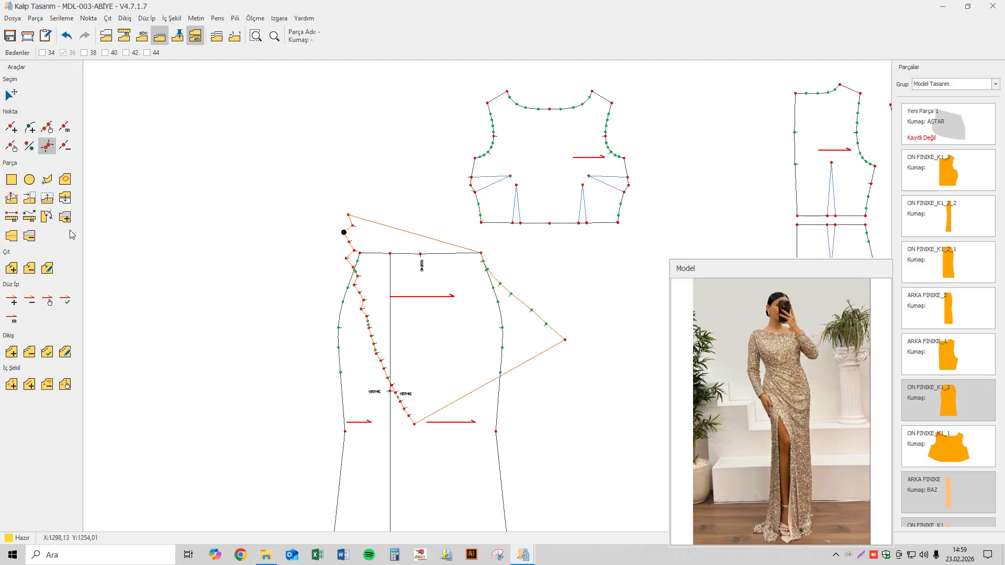
- Rotate the drape piece about 32,36° around its waist corner to follow the skirt's left side, and move it clear of the skirt
left_click(47, 216)
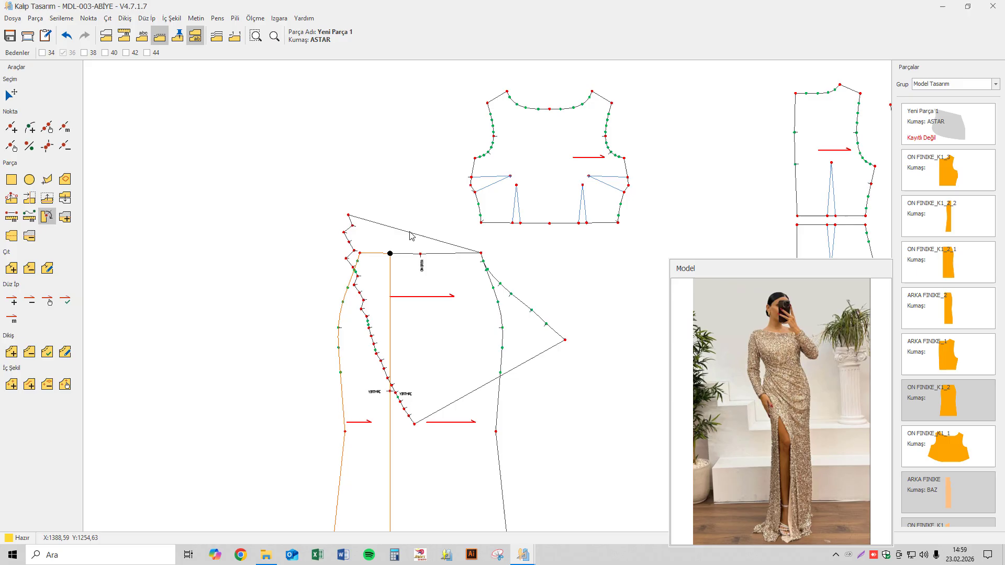
left_click(479, 253)
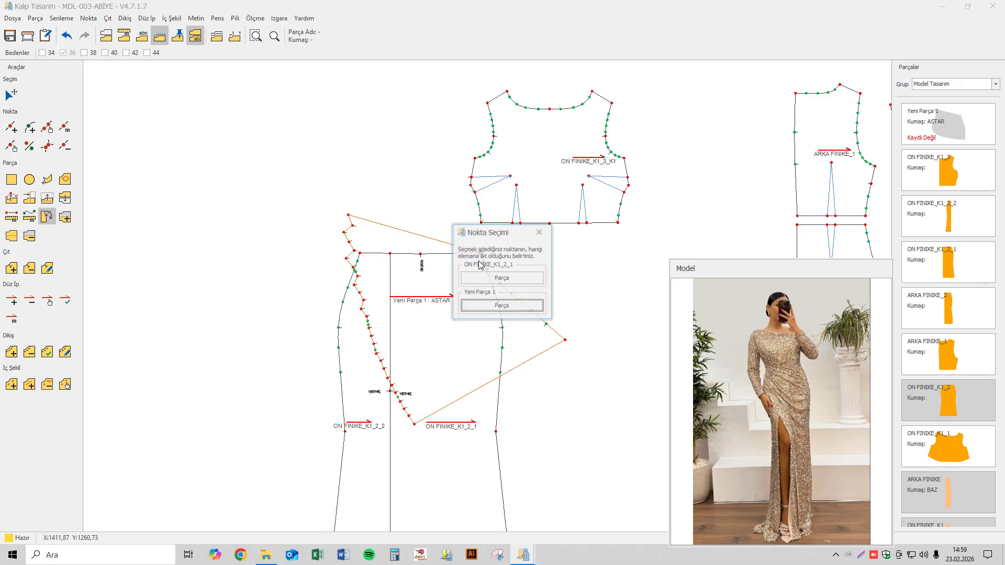
left_click(477, 307)
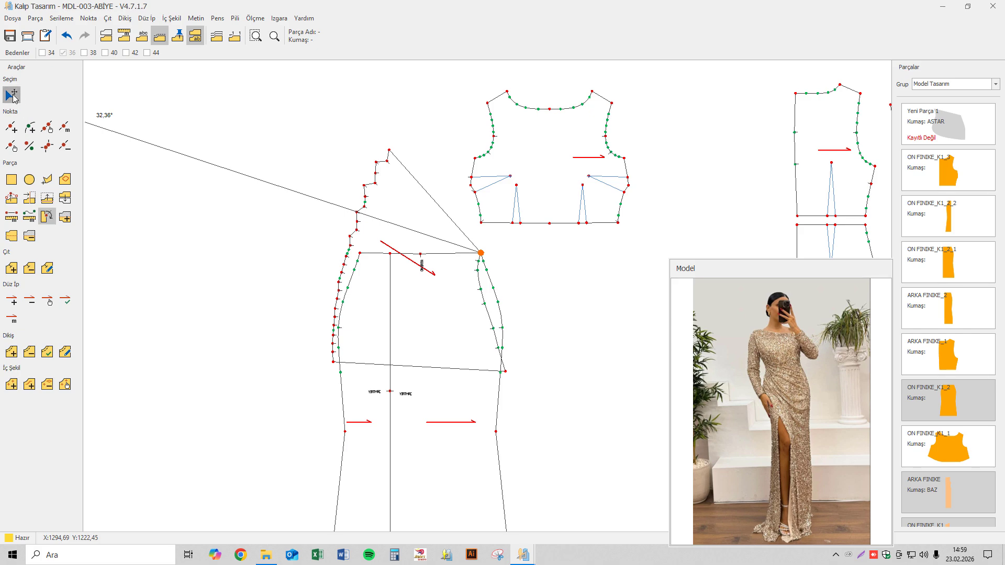
left_click(11, 96)
left_click_drag(420, 213, 233, 229)
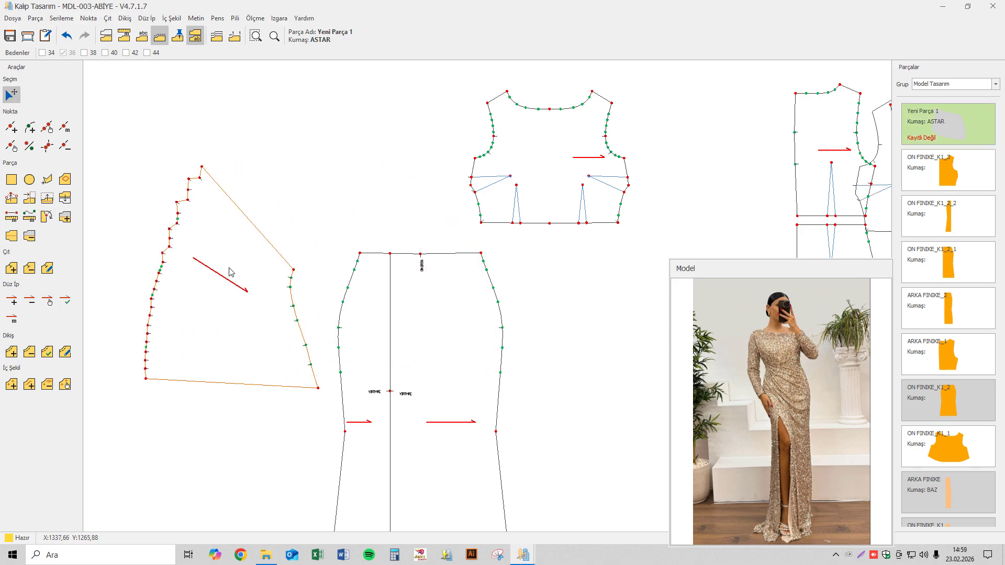
- Move the sleeve away from the back pieces and delete the ON FINIKE_K1_3_K1 bodice
scroll(228, 263, "down", 4)
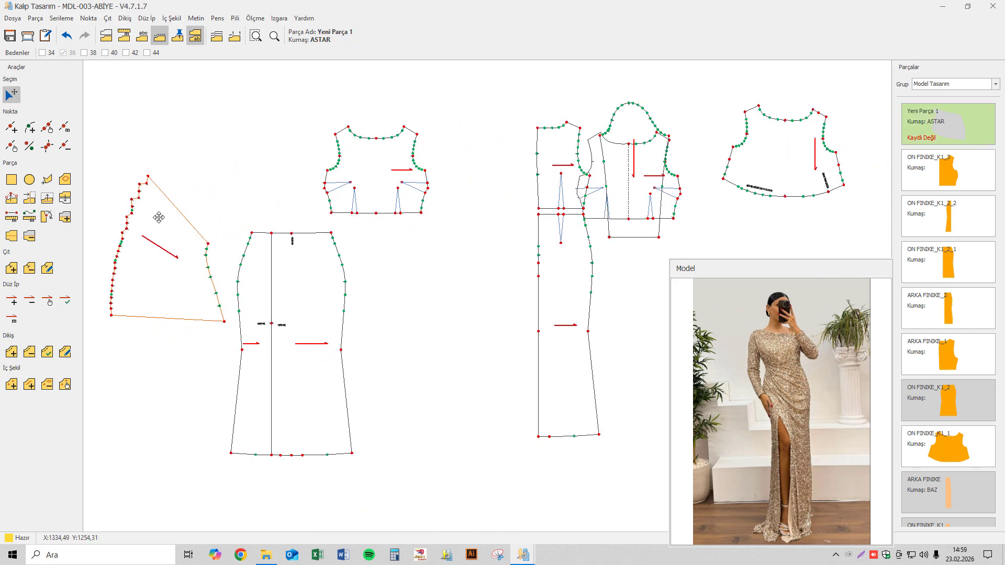
left_click(608, 197)
left_click_drag(638, 218, 285, 186)
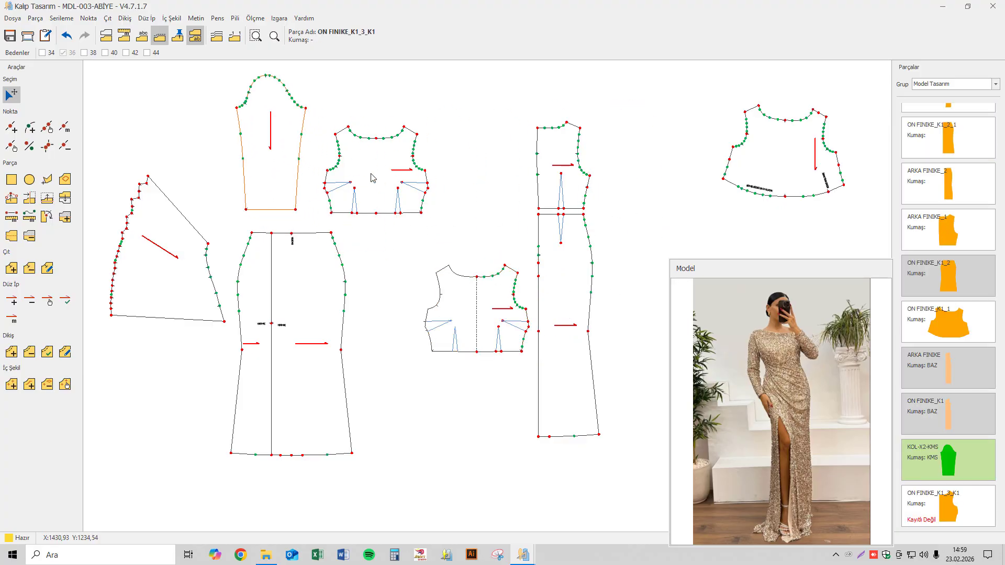
right_click(388, 172)
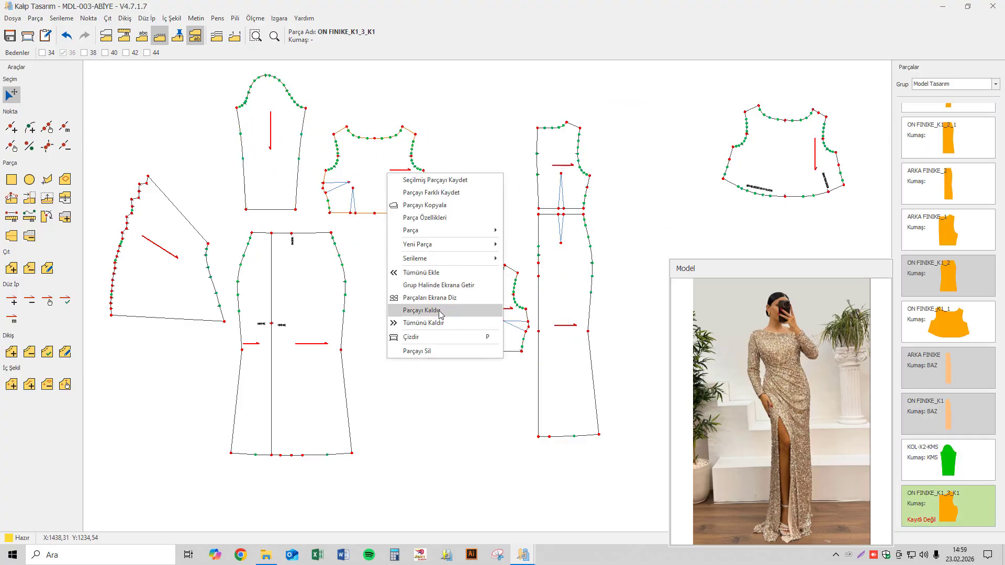
left_click(421, 351)
left_click(480, 315)
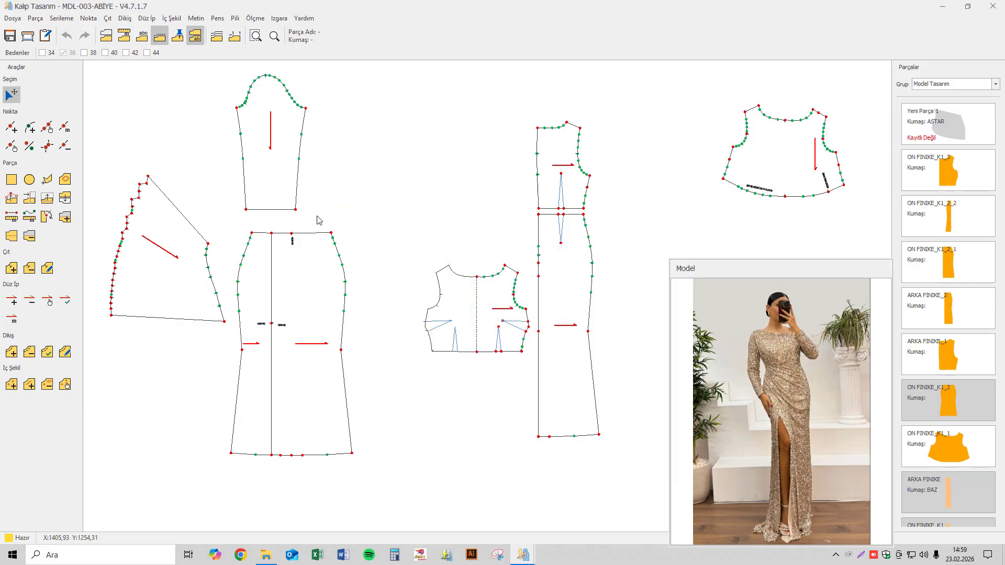
- Separate the front skirt panels, place the folded bodice above them and ON FINIKE_K1_1 above the drape piece, with the sleeve beyond the back pieces
middle_click_drag(319, 218, 367, 237)
left_click(361, 288)
left_click_drag(361, 288, 369, 291)
left_click_drag(507, 325, 708, 215)
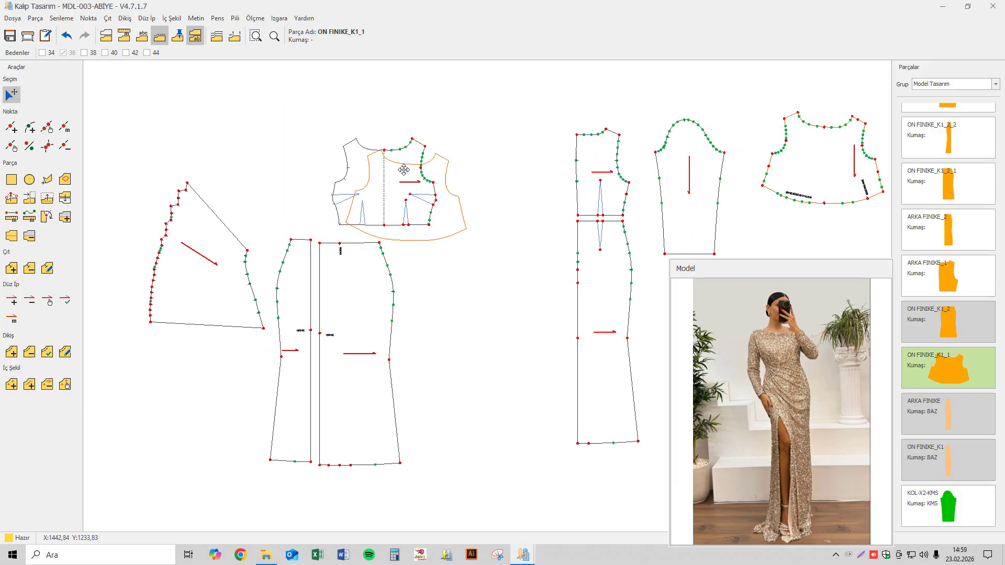
left_click_drag(404, 168, 265, 124)
scroll(417, 135, "down", 2)
middle_click_drag(405, 133, 318, 158)
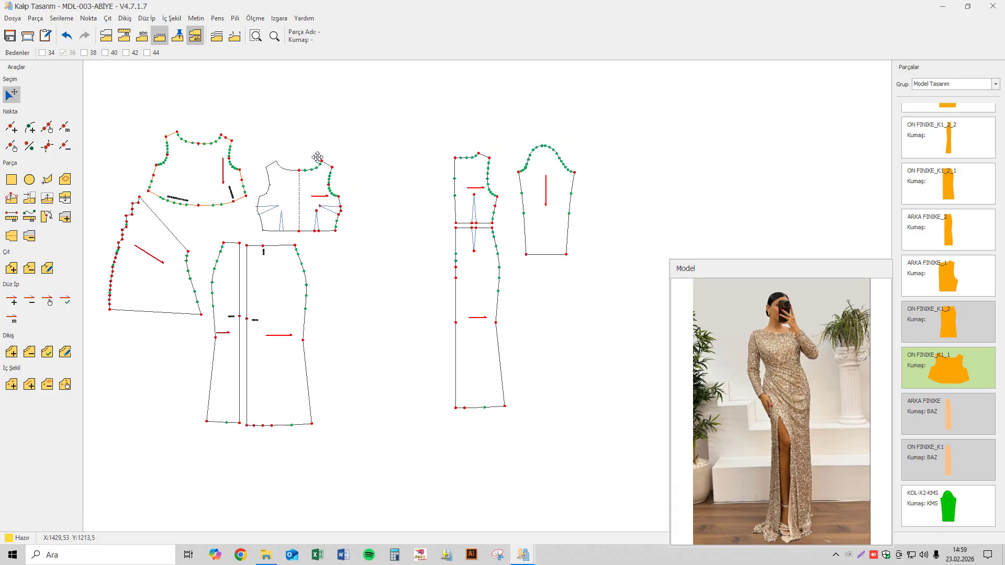
- Rotate the back bodice, back skirt and sleeve a quarter turn counterclockwise so they lie horizontally
scroll(446, 171, "up", 3)
scroll(475, 172, "up", 1)
left_click(482, 187)
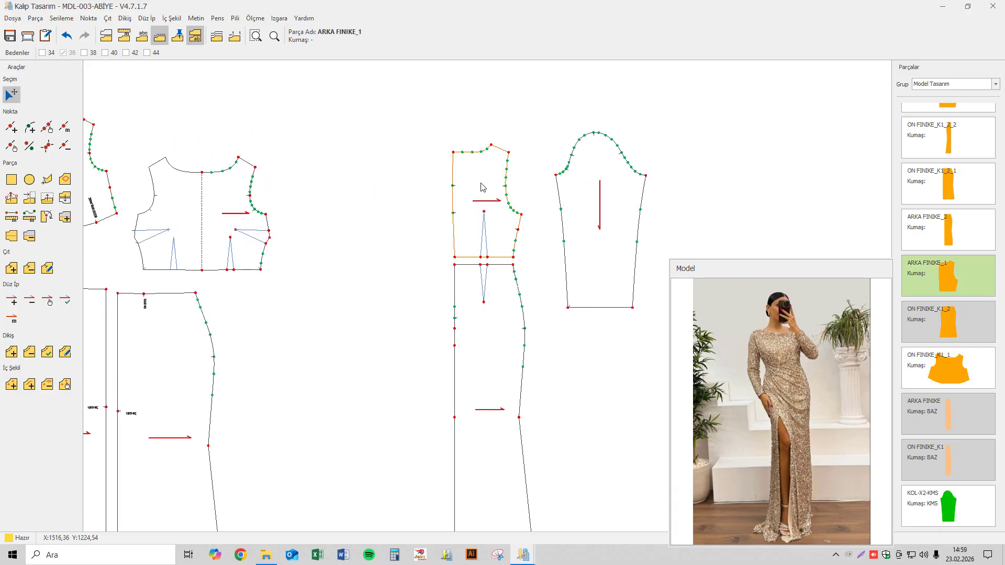
key("r")
left_click(482, 308)
key("r")
left_click(599, 240)
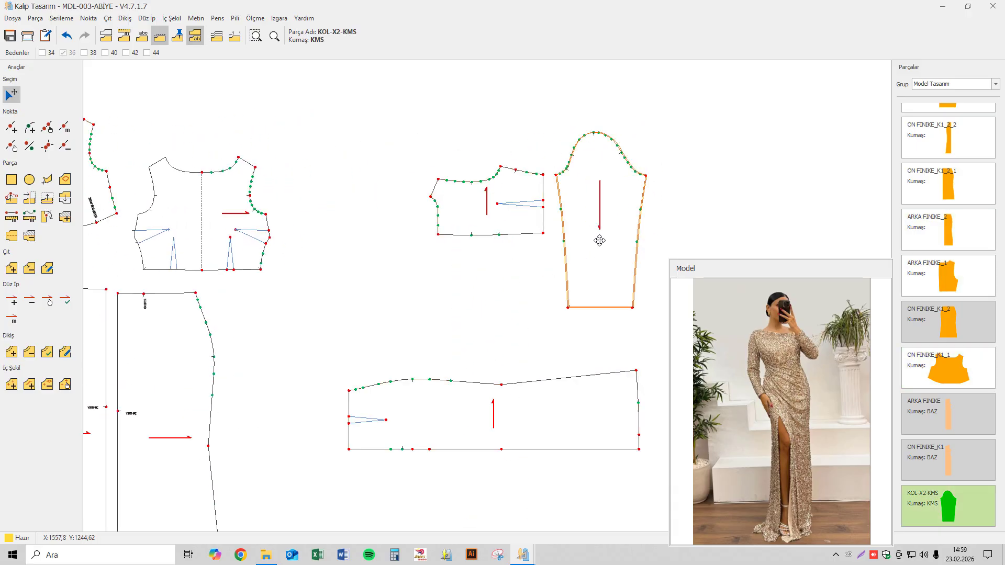
key("r")
- Place the sleeve below the back bodice and the back skirt in line with the bodice's waist edge
left_click_drag(600, 238, 562, 298)
left_click(473, 413)
left_click_drag(473, 414, 716, 203)
middle_click_drag(696, 181, 542, 205)
- Add horizontal grainlines to the back bodice and the back skirt
left_click(327, 232)
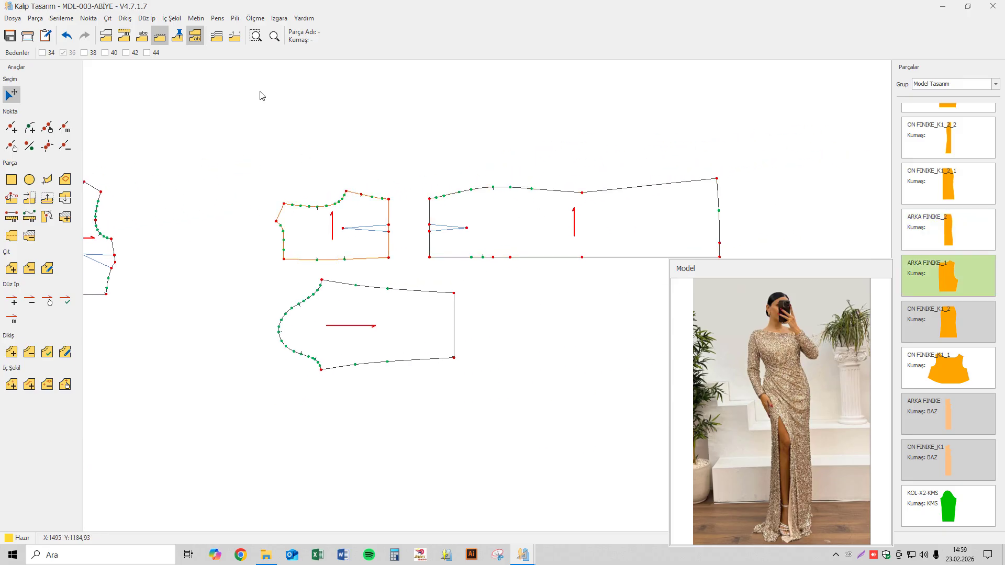
left_click(147, 18)
left_click(165, 74)
left_click_drag(443, 189, 439, 188)
left_click(147, 18)
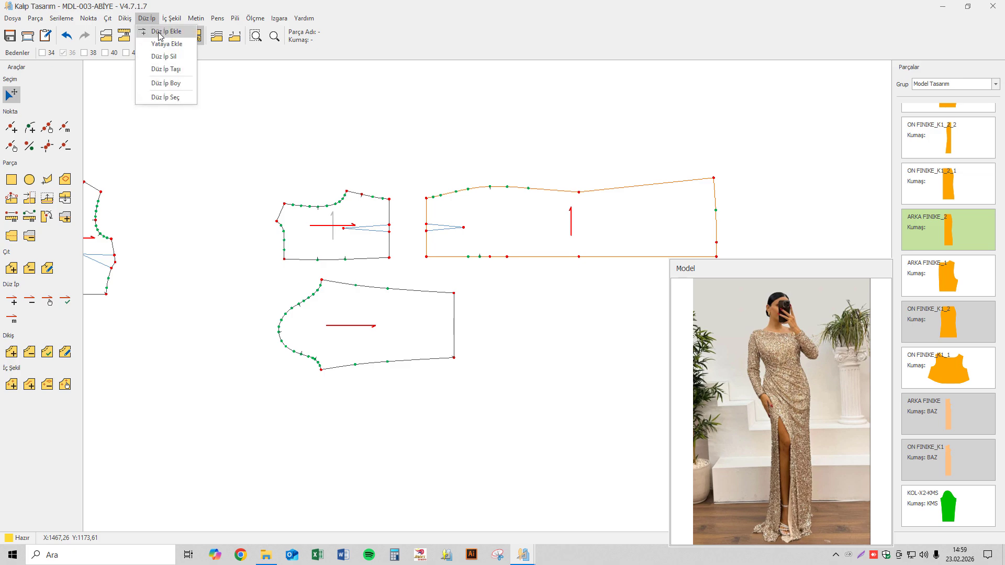
left_click(162, 43)
- Delete the old vertical grainlines from the back bodice and back skirt
left_click(34, 301)
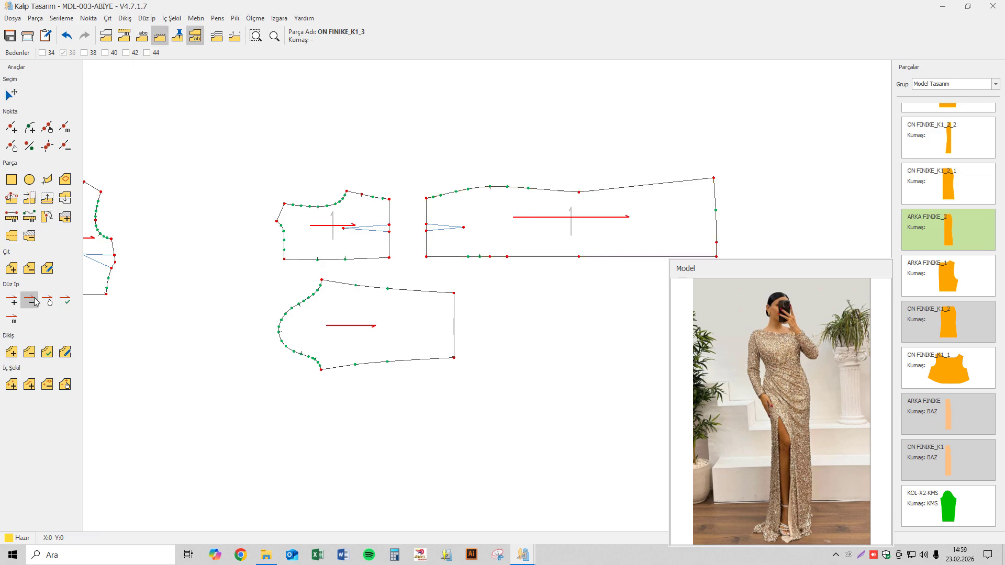
left_click(333, 224)
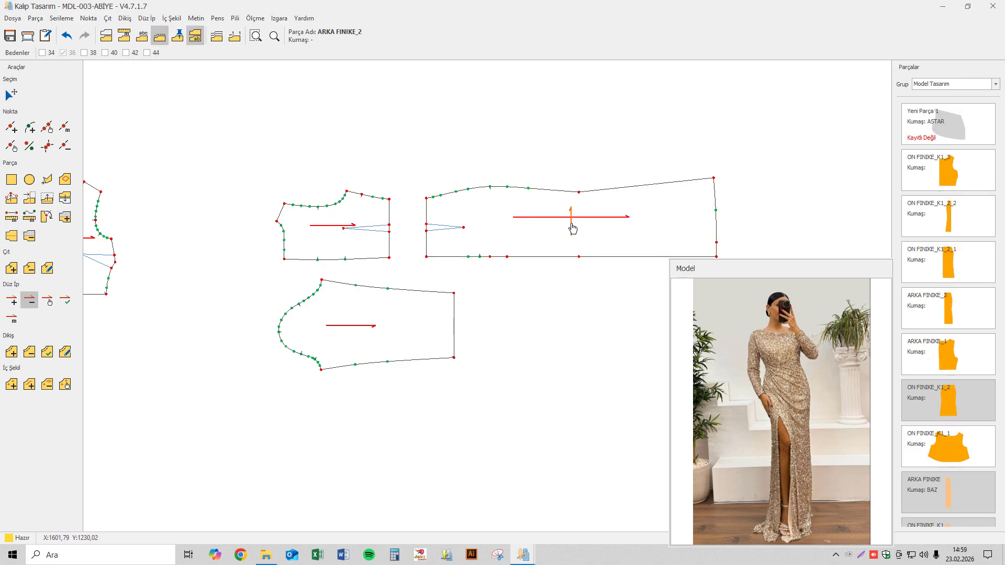
left_click(571, 226)
left_click(11, 95)
- Add the text FERMUAR at size 10 beside the zipper notch on the back skirt's centre edge
left_click(196, 18)
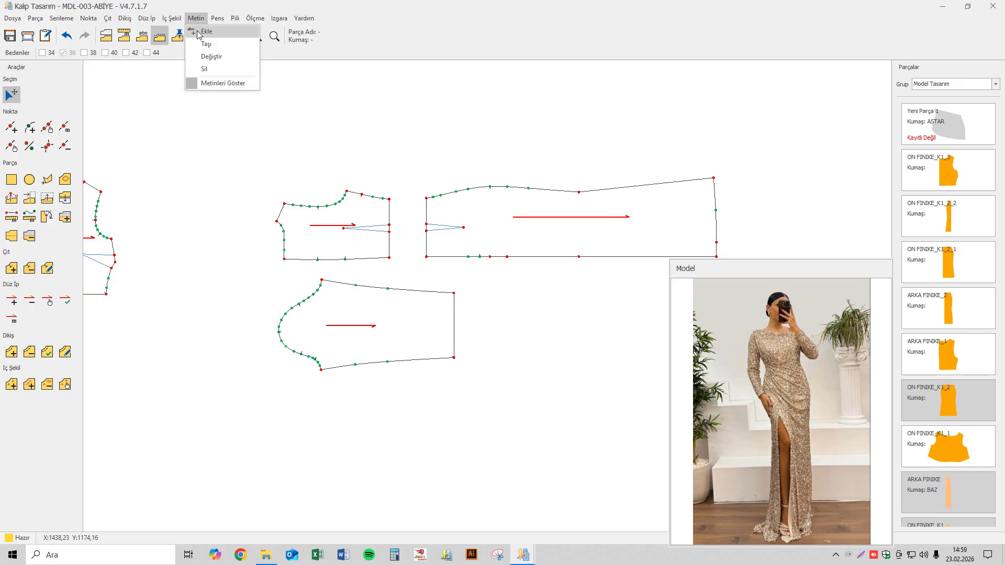
left_click(204, 32)
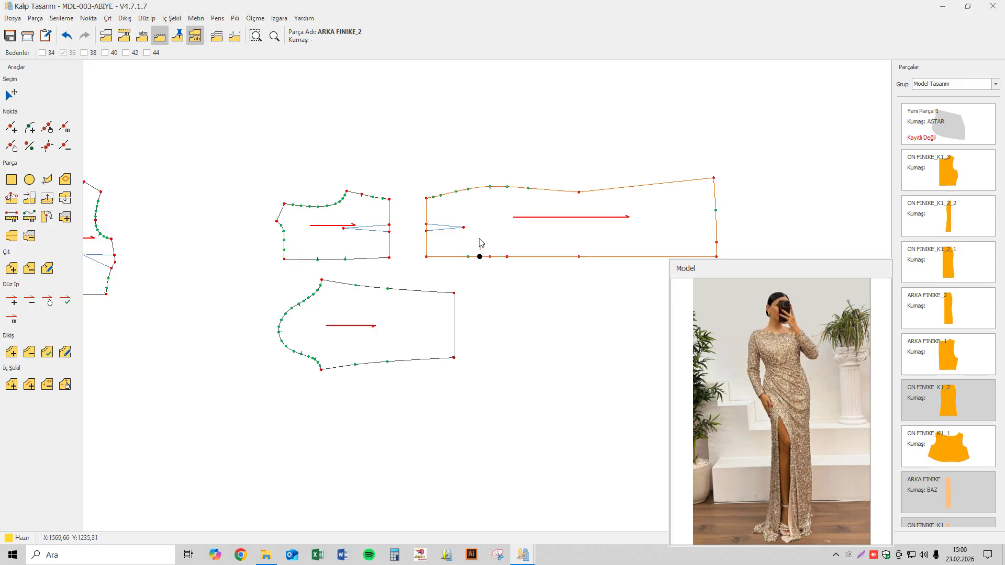
left_click(480, 243)
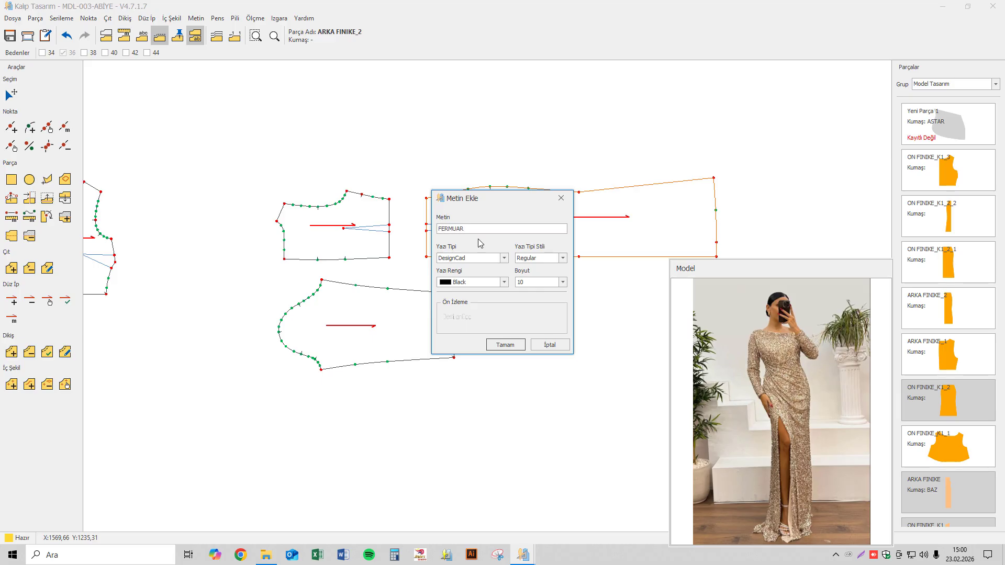
left_click(505, 345)
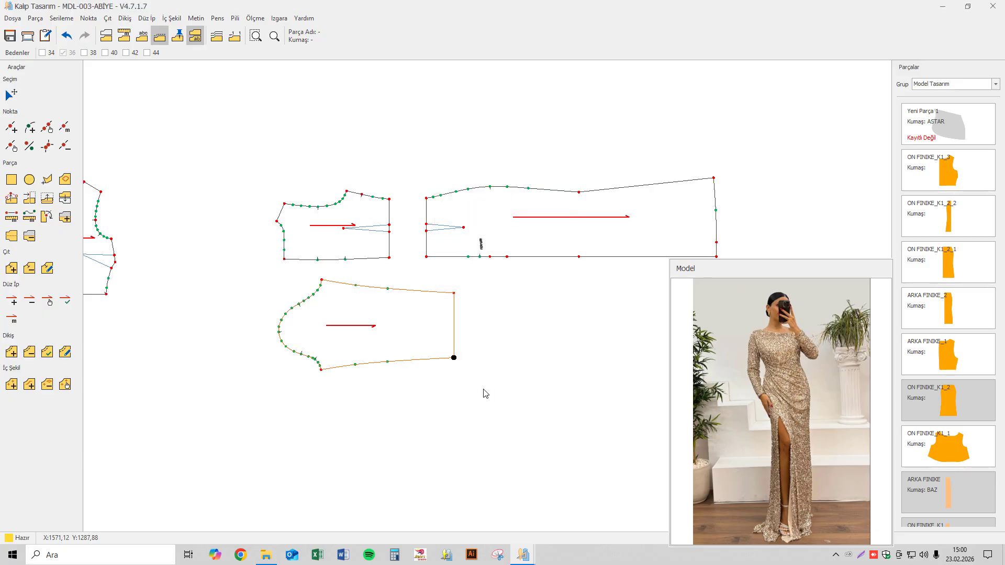
- Set the back bodice's properties to name ARKA UST-X2, fabric KMS and direction 2X
left_click(12, 95)
left_click(332, 226)
right_click(332, 226)
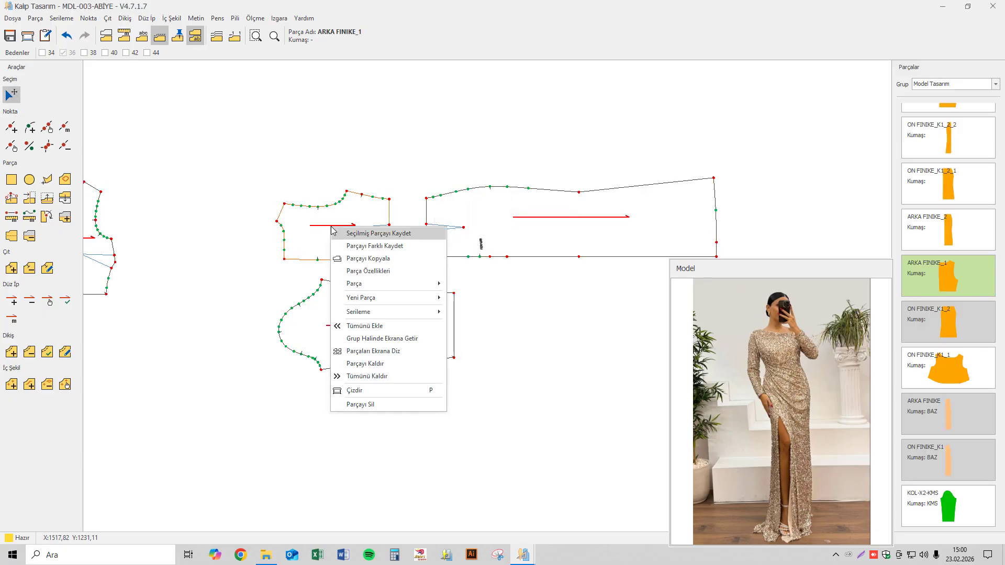
left_click(366, 271)
type("ARKA UST-X2")
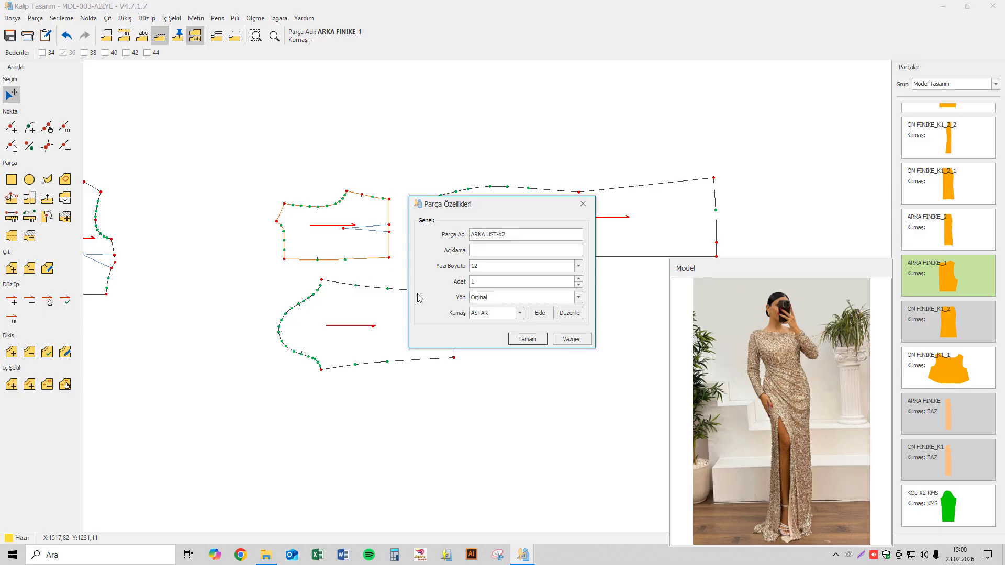
left_click(519, 313)
left_click(477, 349)
left_click(504, 298)
left_click(505, 320)
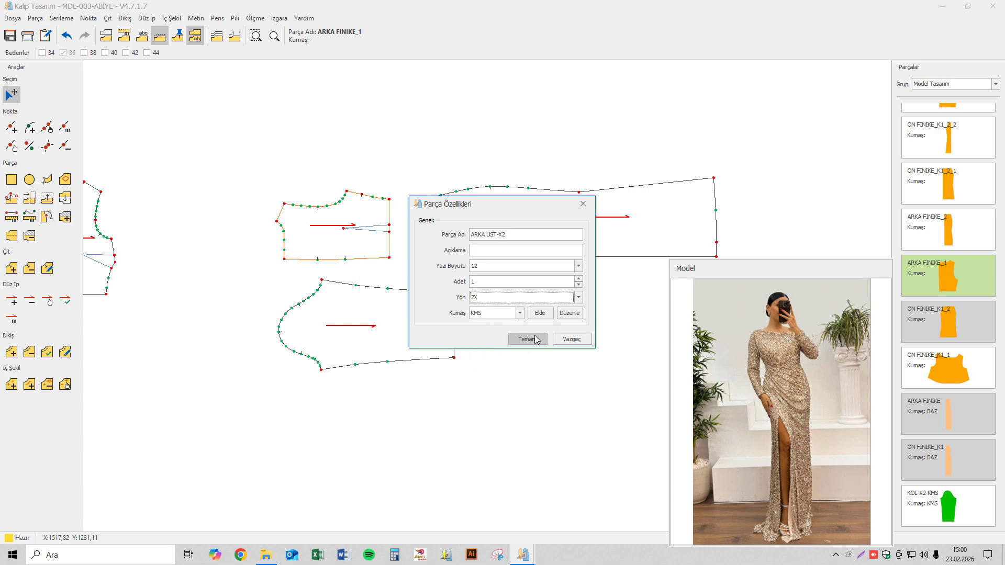
left_click(527, 339)
- Set the back skirt's properties to name ARKA ETEK-X2, fabric KMS and direction 2X, and select the sleeve piece
left_click_drag(507, 216, 495, 207)
right_click(495, 207)
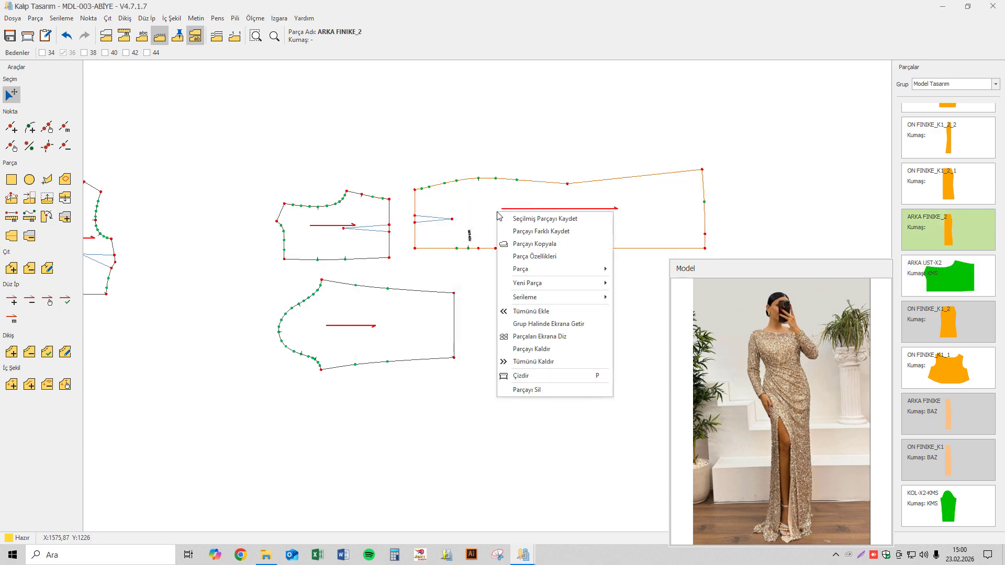
left_click(528, 257)
type("ARKA ETEK-X2")
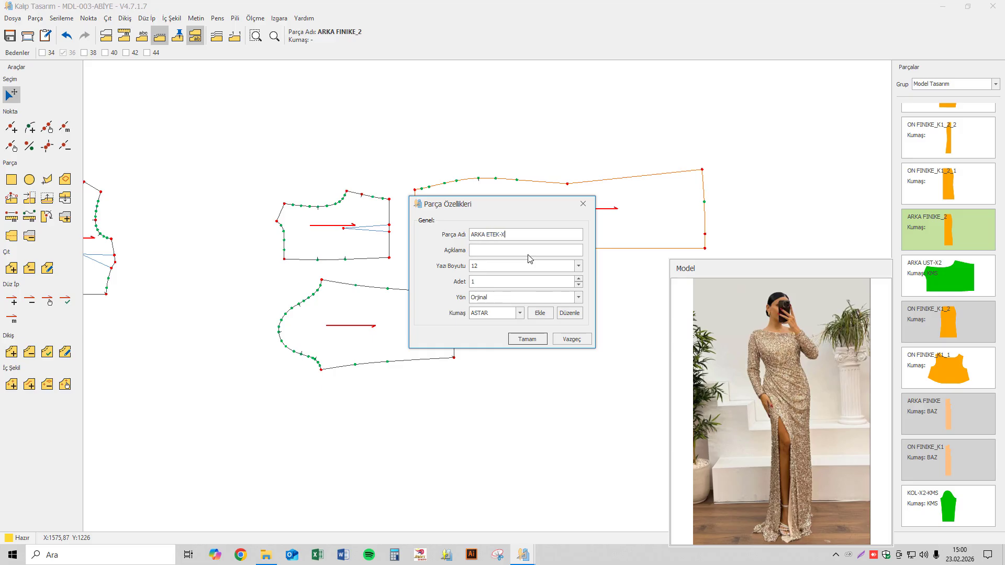
left_click(496, 316)
left_click(493, 346)
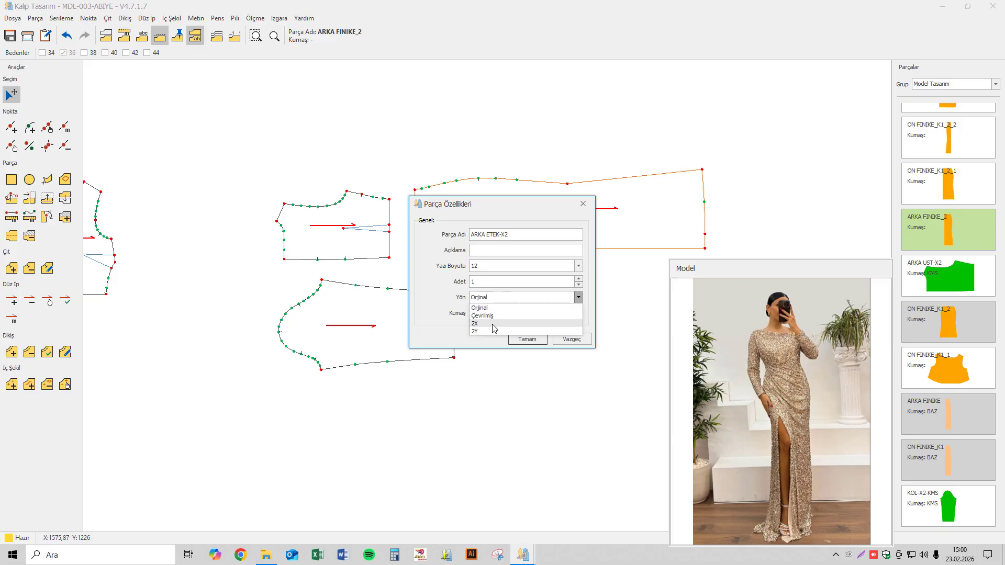
left_click(498, 320)
left_click(525, 339)
left_click(380, 328)
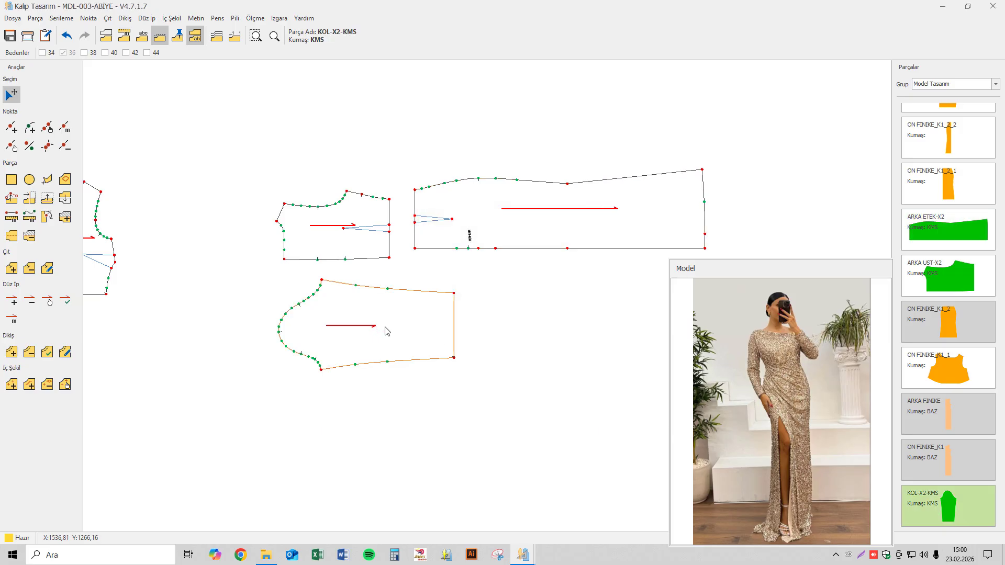
- Duplicate the back bodice piece ARKA UST-X2 and place the copy above the original
left_click(352, 102)
left_click(352, 312)
left_click(365, 272)
scroll(364, 268, "down", 2)
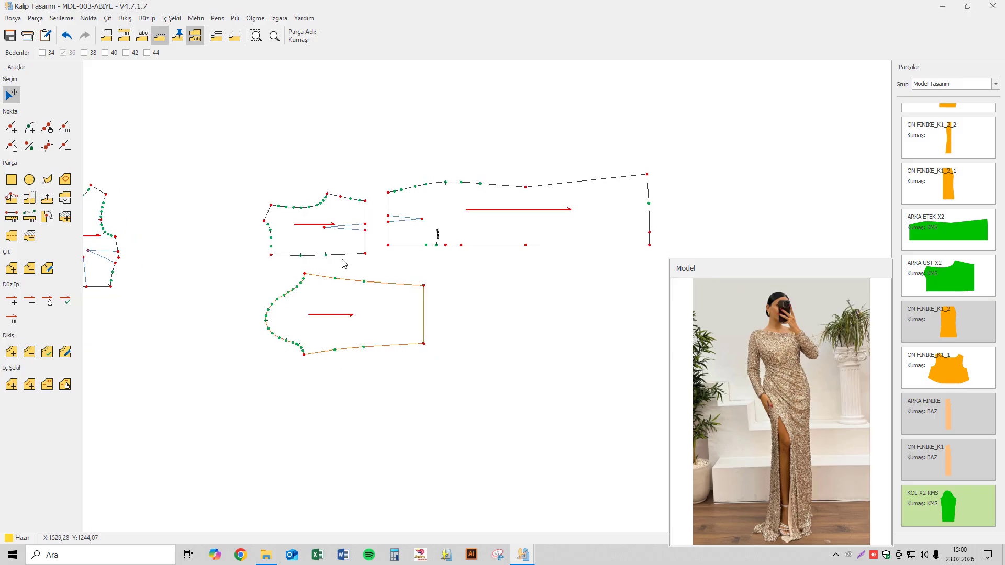
left_click(307, 219)
right_click(307, 219)
left_click(324, 248)
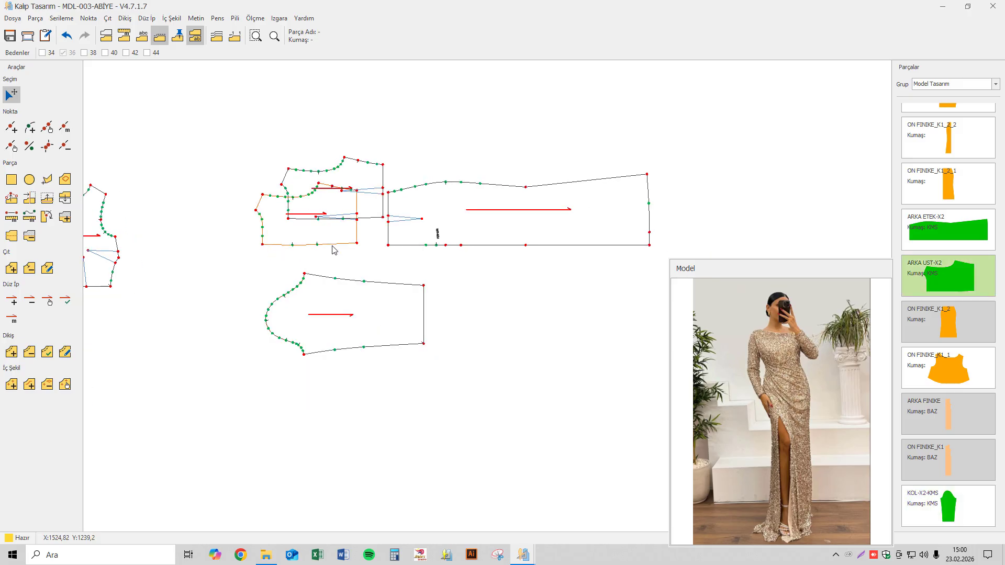
left_click_drag(353, 188, 315, 133)
- Duplicate the back skirt piece ARKA ETEK-X2 and arrange the copy above the original, beside the back bodice copy
right_click(446, 196)
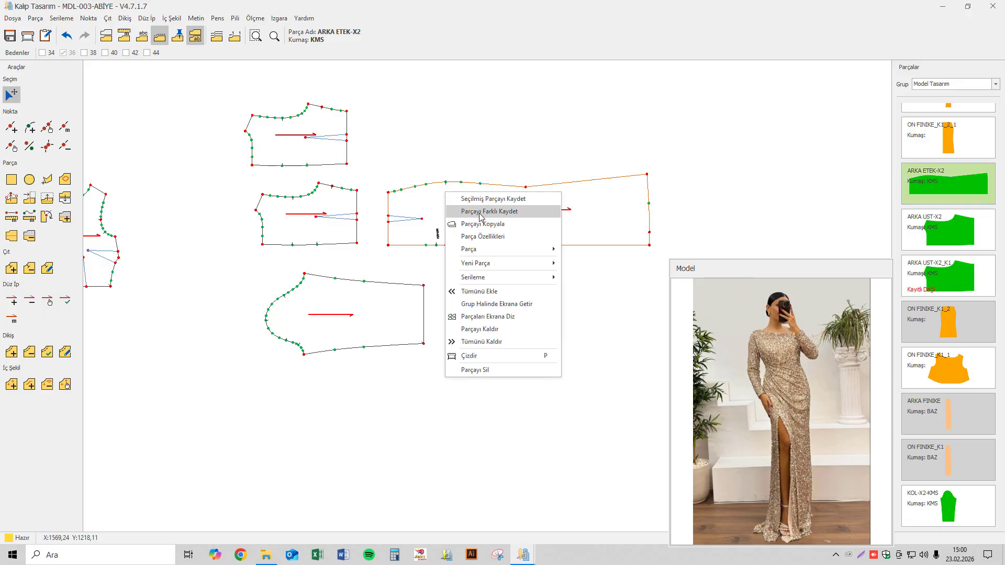
left_click(448, 209)
left_click_drag(567, 164, 529, 103)
scroll(398, 168, "up", 2)
left_click(316, 209)
left_click_drag(316, 208, 316, 209)
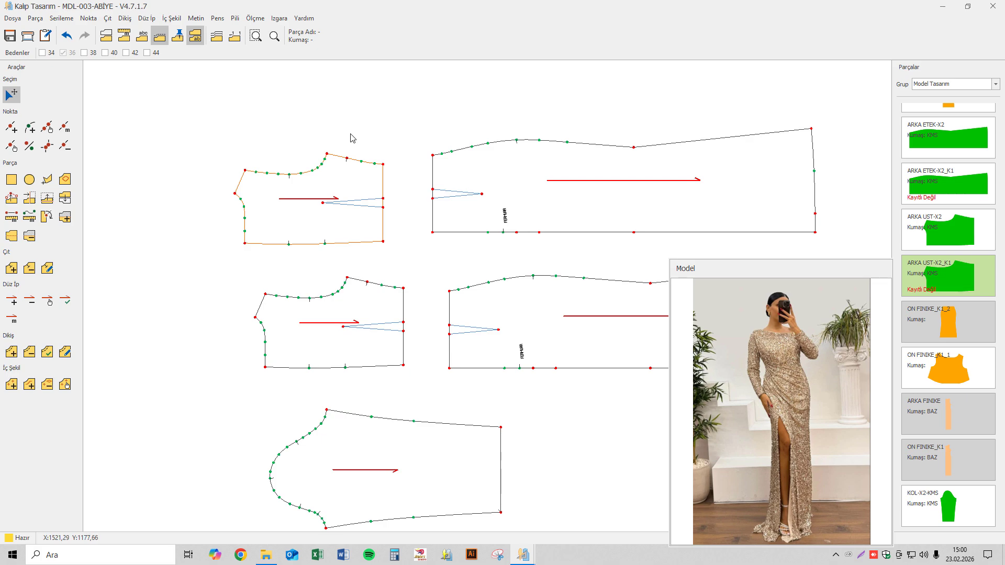
- Add a 0,25 cm Y-direction allowance to the armhole and side seam side of the back bodice copy
scroll(280, 181, "up", 1)
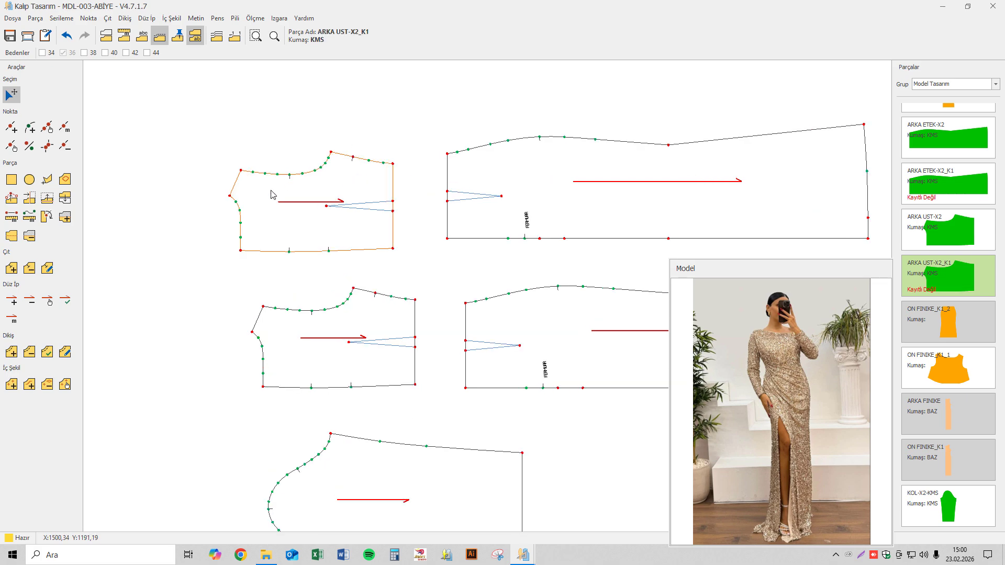
left_click(48, 198)
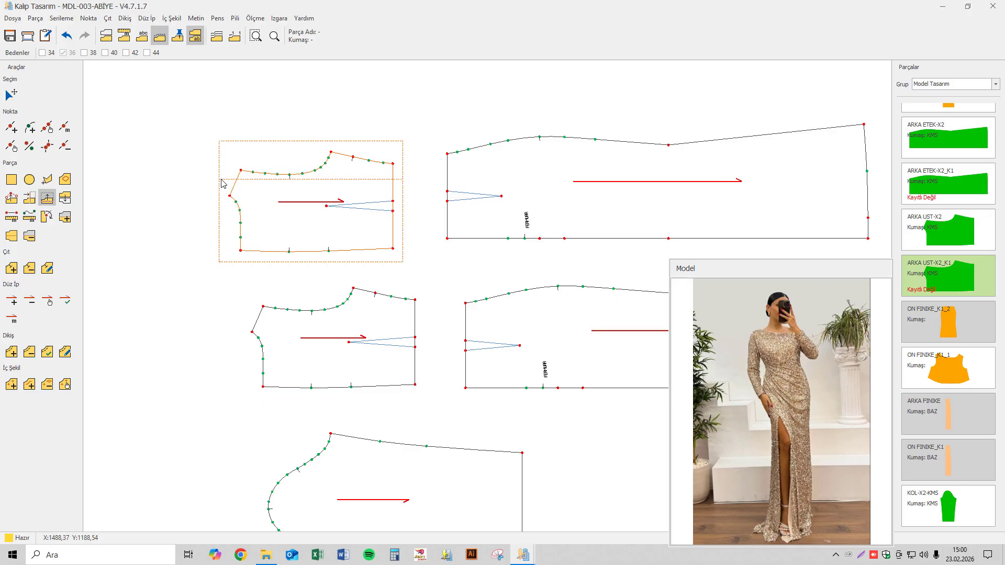
left_click(231, 197)
left_click(392, 164)
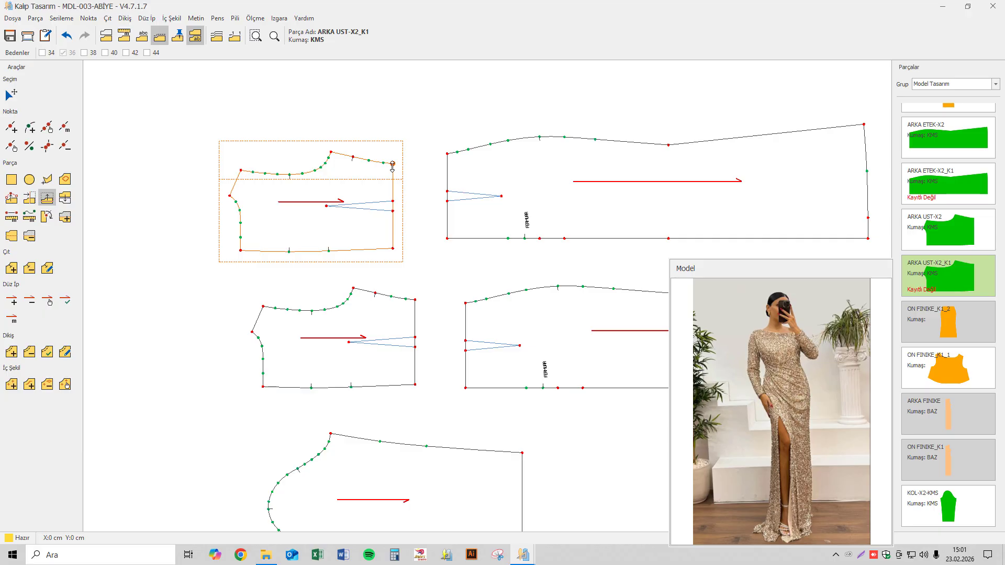
left_click(392, 165)
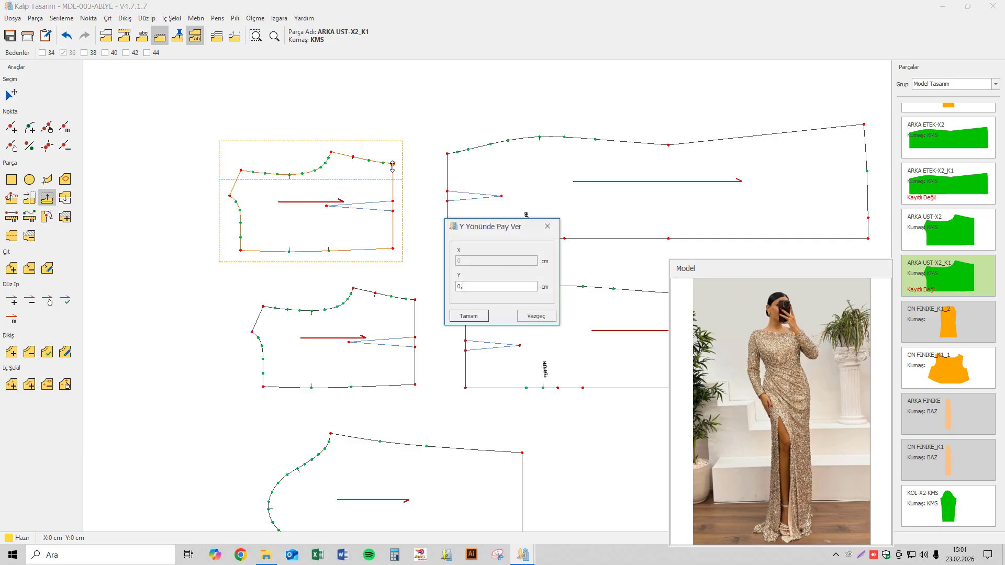
type("0,25")
key("Return")
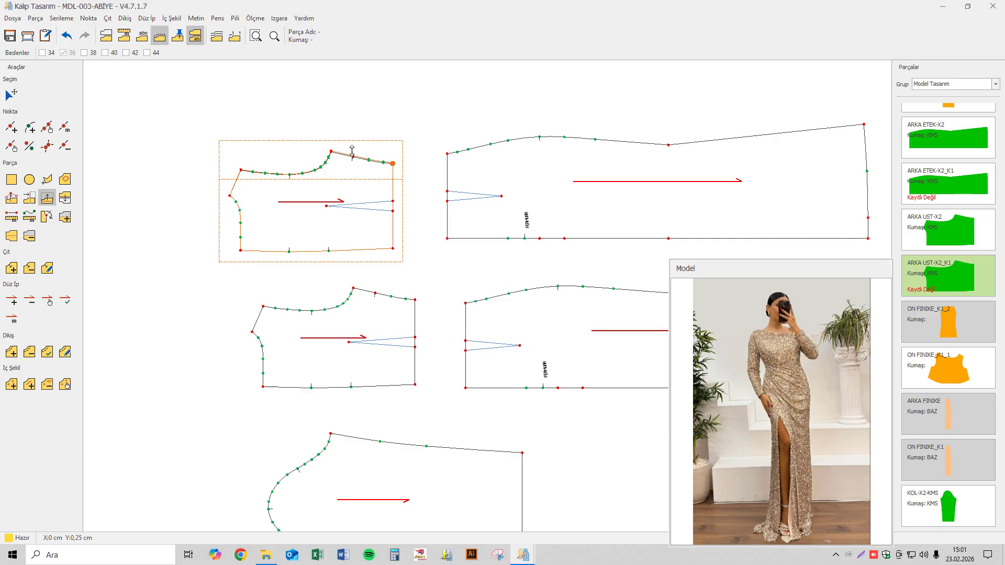
- Lengthen the back bodice copy at its waist edge with a 0,5 cm X-direction allowance
left_click(29, 198)
left_click(383, 207)
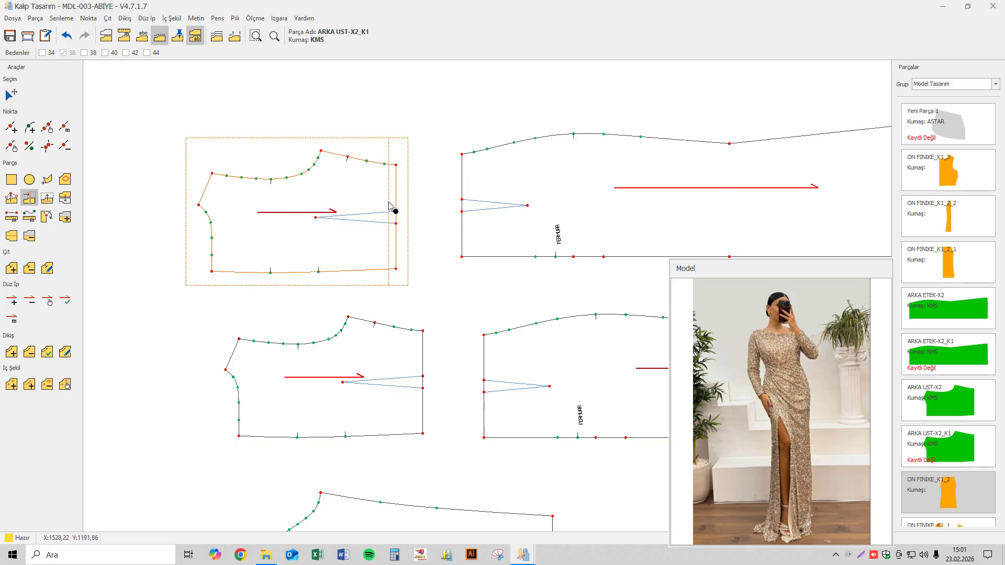
left_click(398, 169)
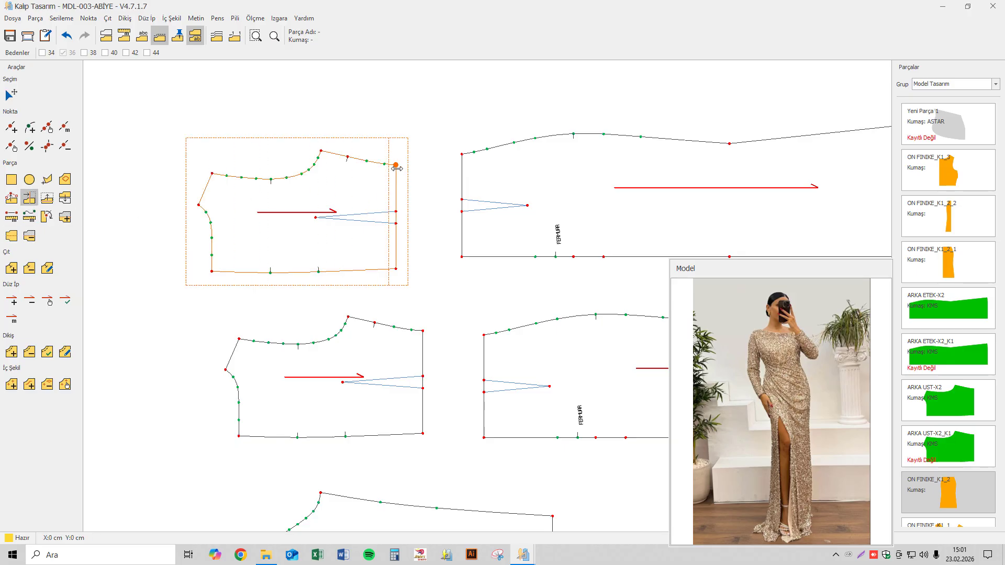
left_click(397, 168)
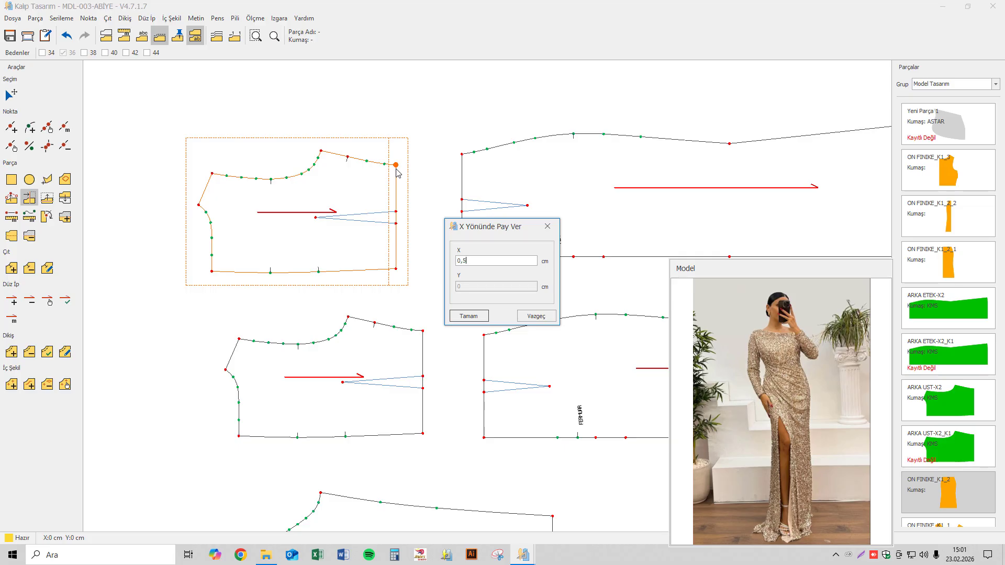
key("Return")
key("Escape")
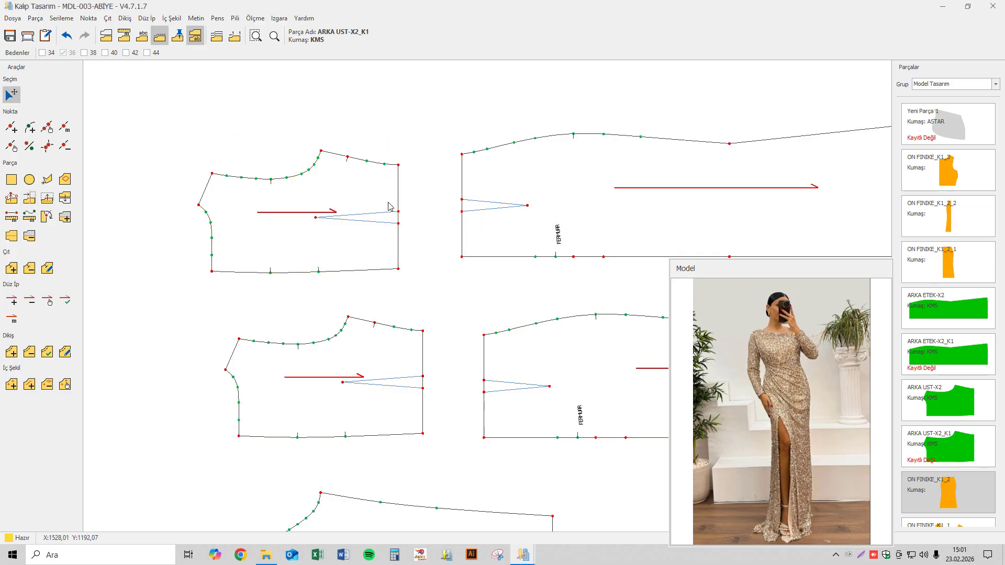
scroll(390, 207, "down", 5)
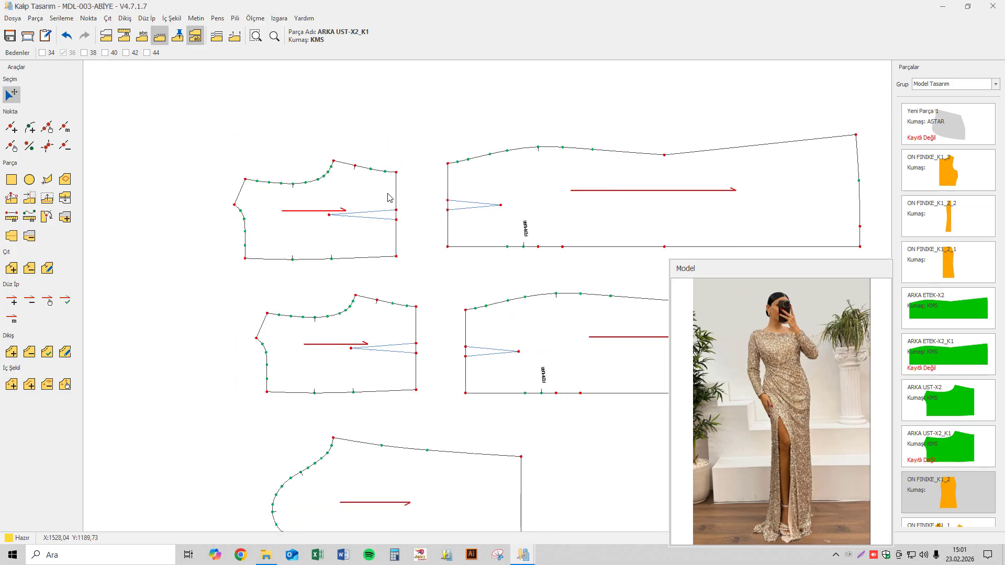
- Add a 0,25 cm Y-direction allowance along the side seam of the back skirt copy
left_click(48, 199)
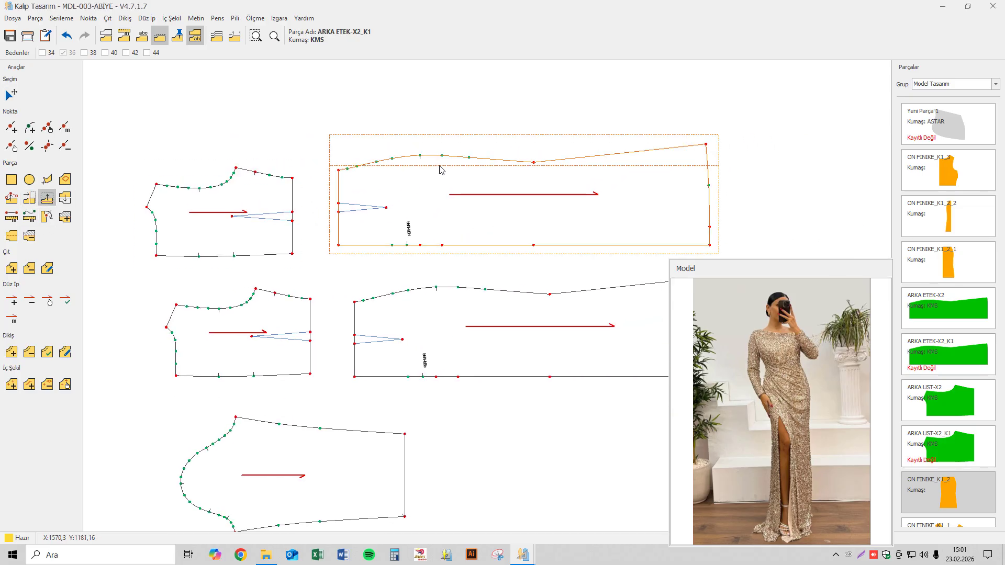
left_click(323, 178)
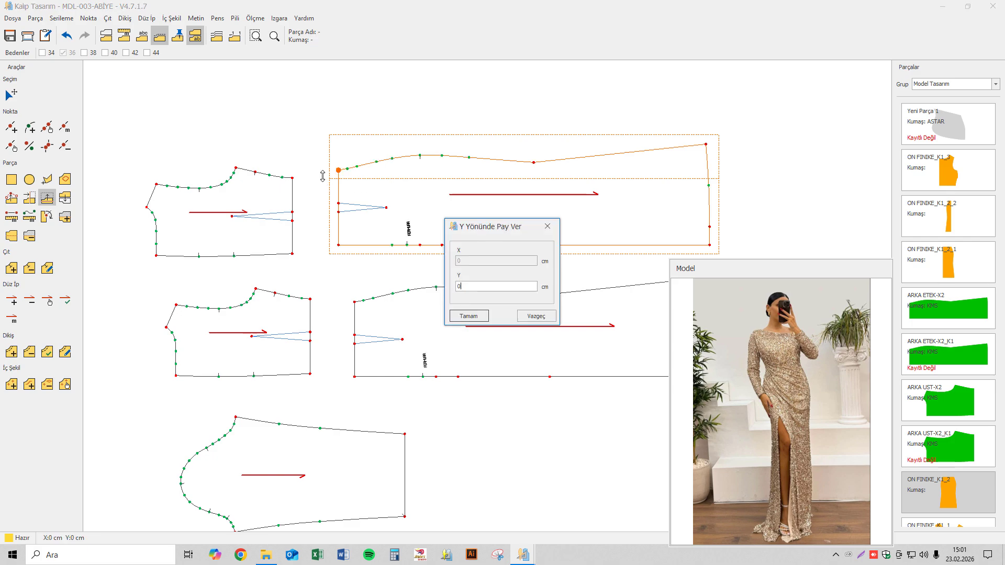
type("0,25")
key("Return")
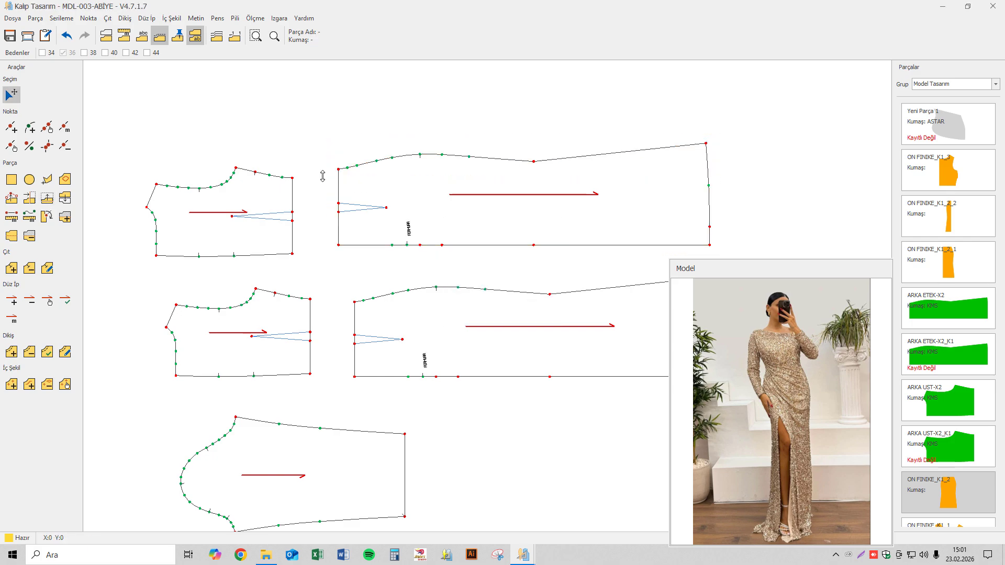
scroll(325, 181, "down", 1)
middle_click_drag(327, 183, 277, 183)
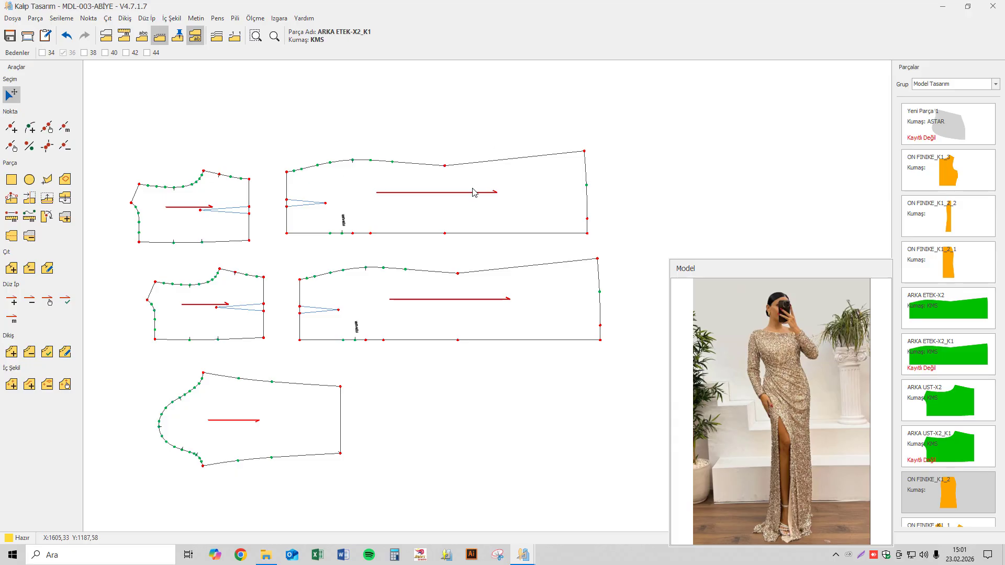
- Shorten the back skirt copy at the hem with an X-direction allowance of -10 cm
left_click(29, 199)
left_click(348, 168)
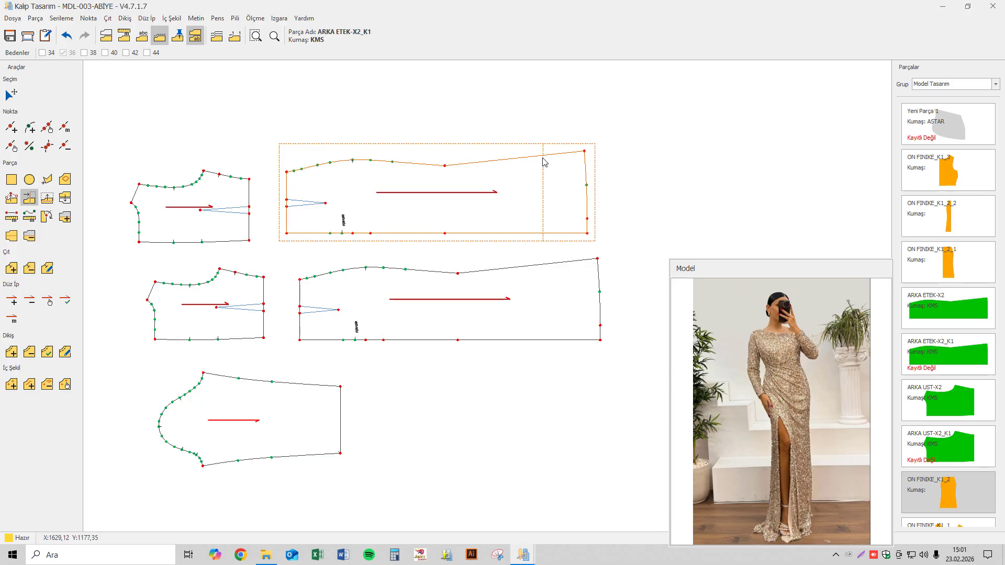
left_click(583, 151)
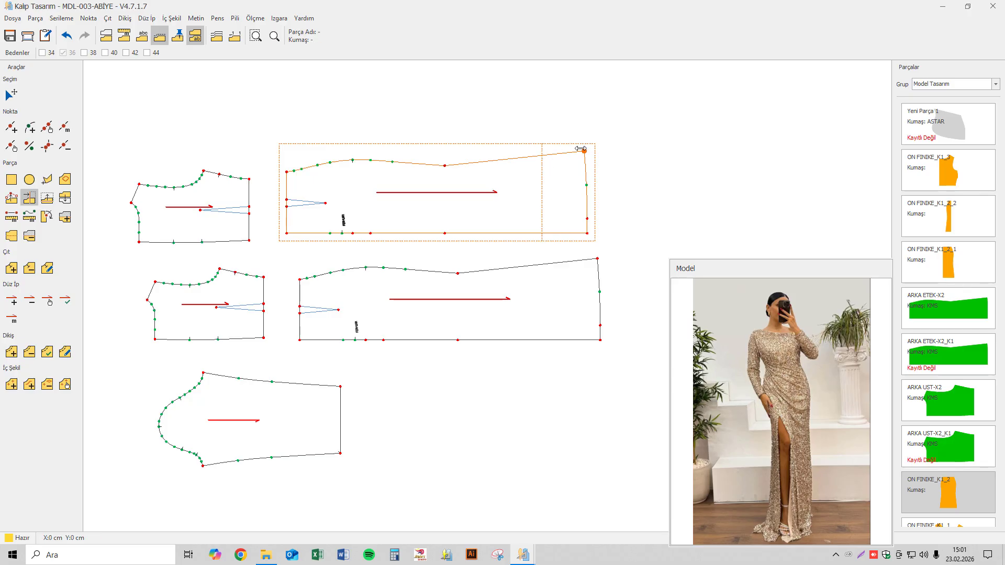
key("Left")
key("Left")
key("Left")
key("Left")
key("Left")
key("Left")
key("Left")
key("Left")
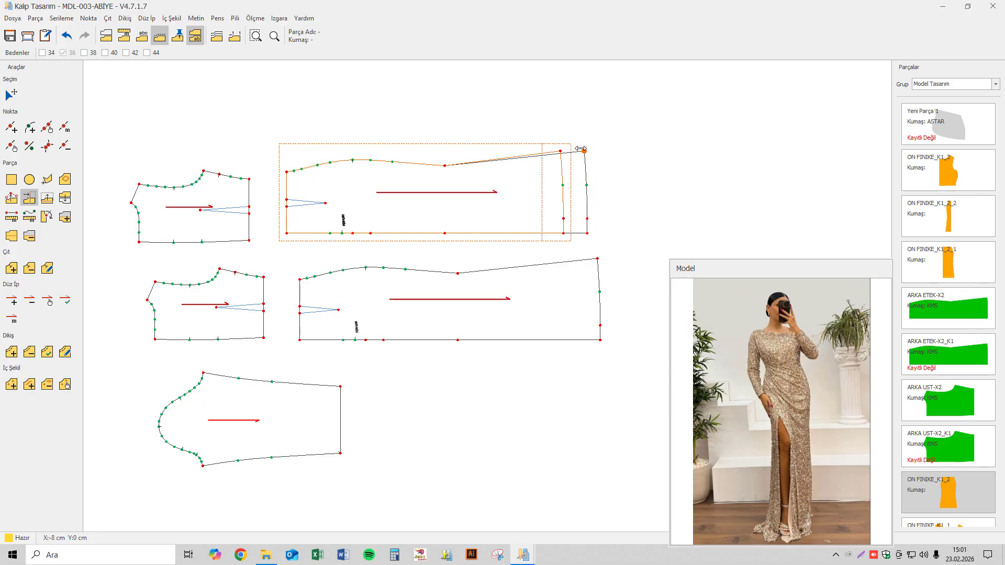
key("Left")
key("Left")
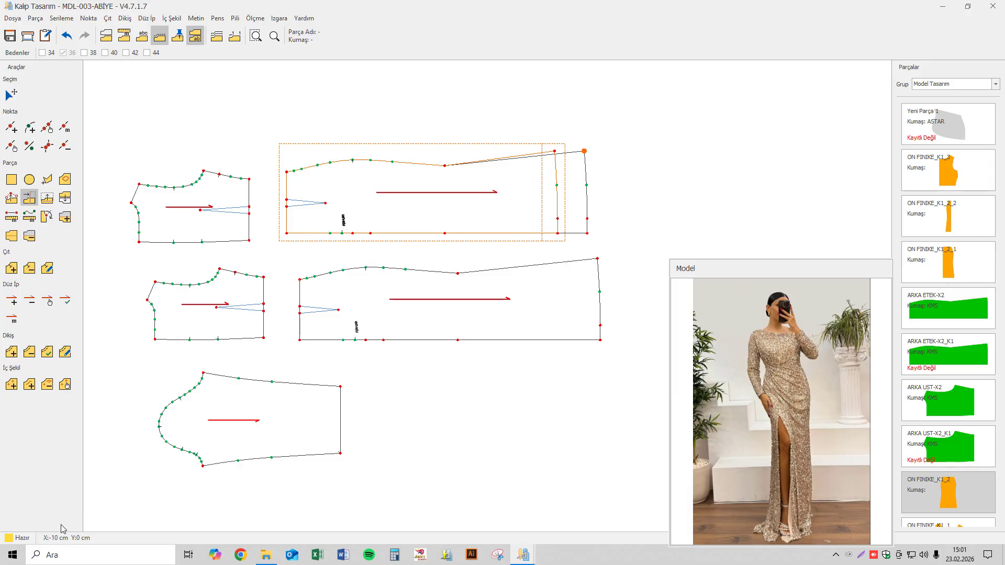
key("Return")
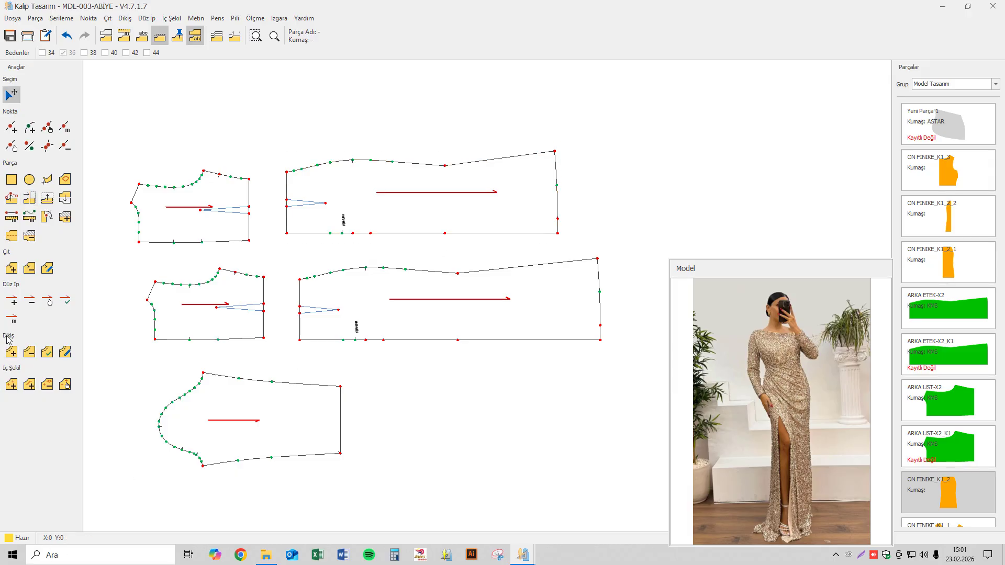
- Duplicate the sleeve piece KOL-X2-KMS and place the copy above the back pieces
right_click(237, 417)
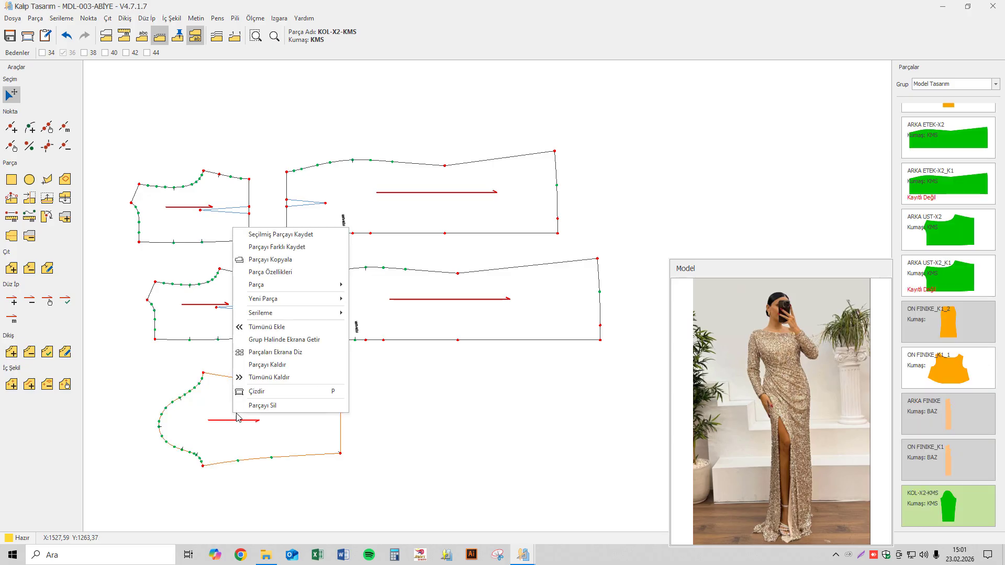
left_click(267, 259)
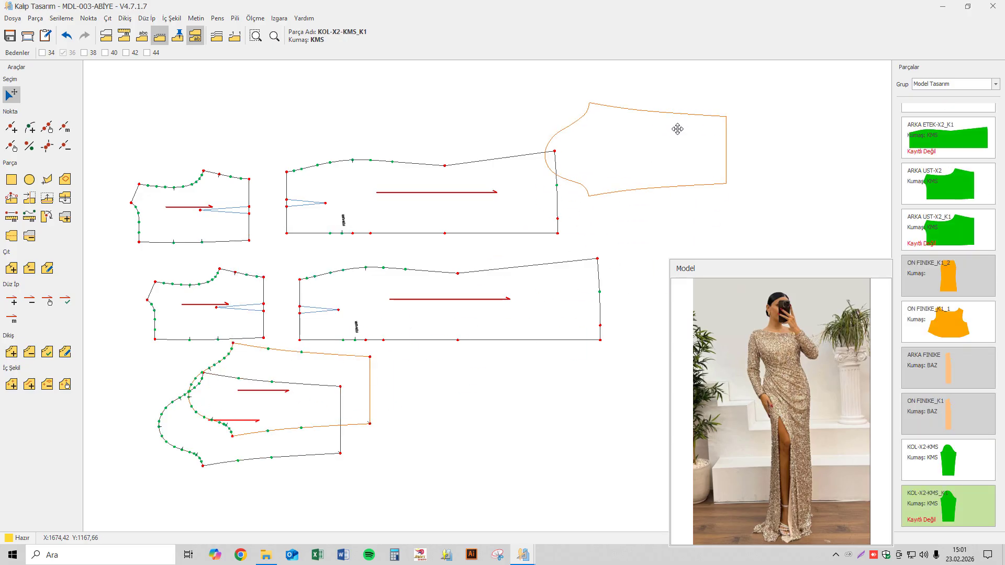
scroll(687, 209, "up", 3)
left_click(330, 166)
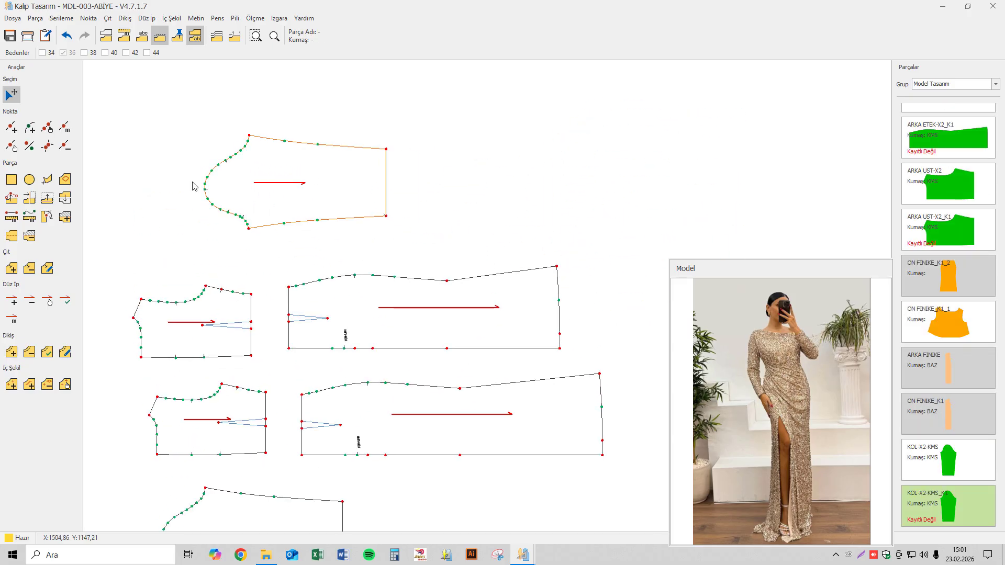
- Widen the sleeve copy with a 0,25 cm Y-direction allowance on its upper underarm seam and a negative Y allowance on the lower one
left_click(47, 198)
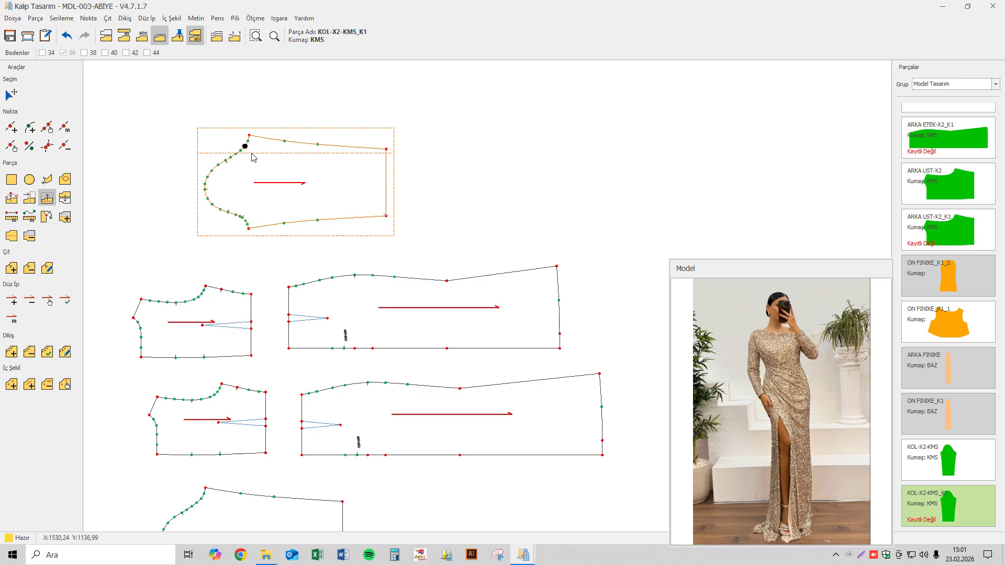
left_click(387, 149)
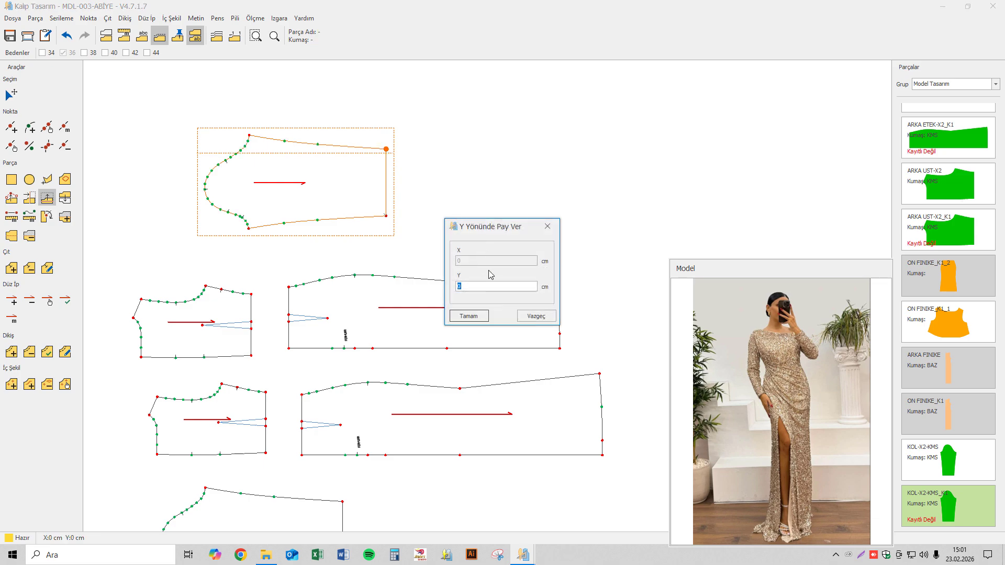
type("0,25")
key("Return")
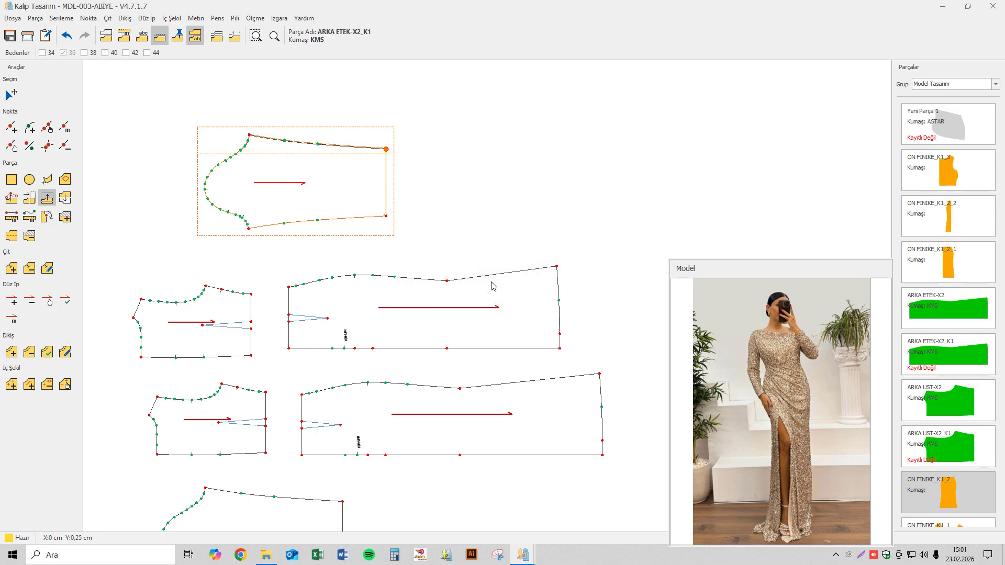
left_click(47, 200)
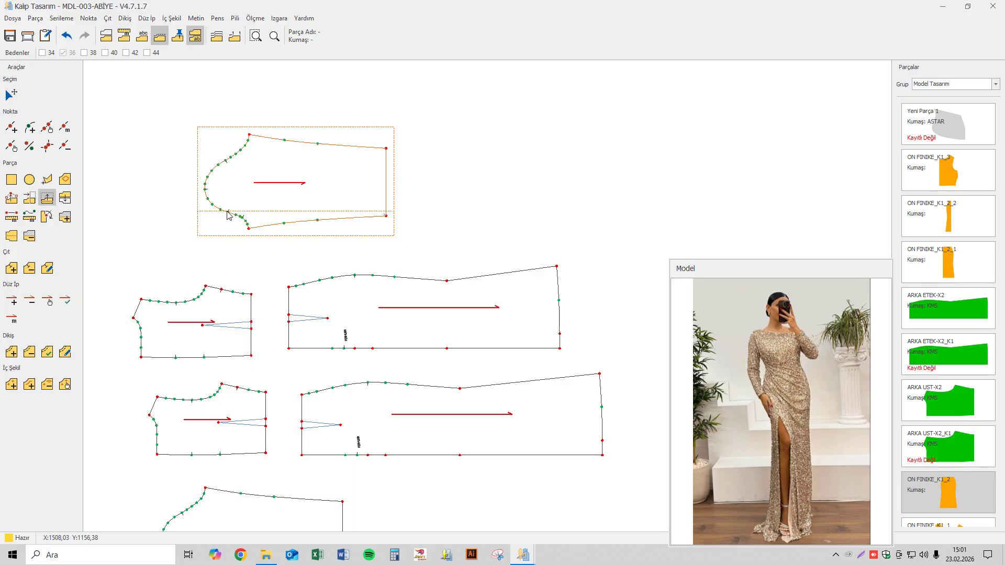
left_click(385, 216)
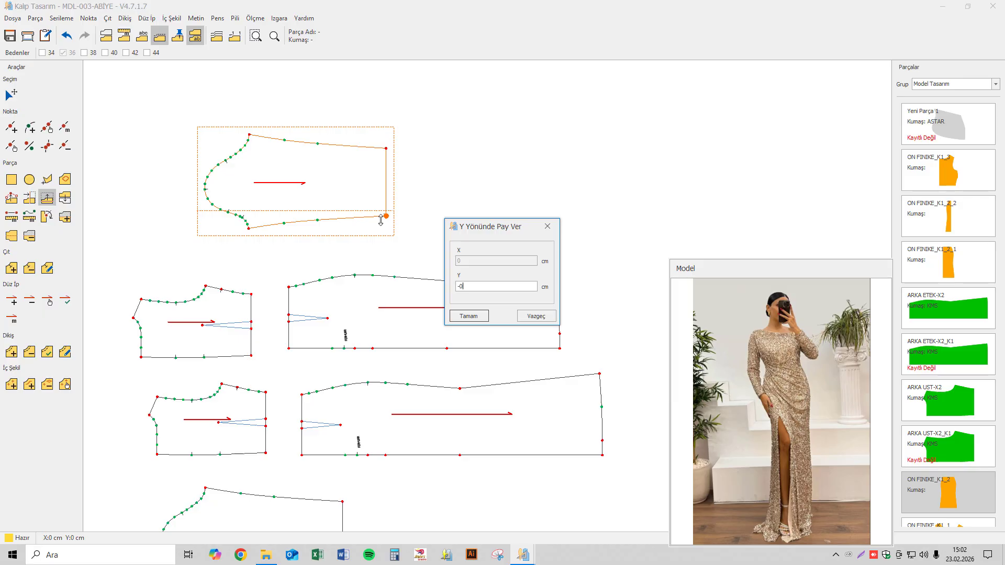
key("Return")
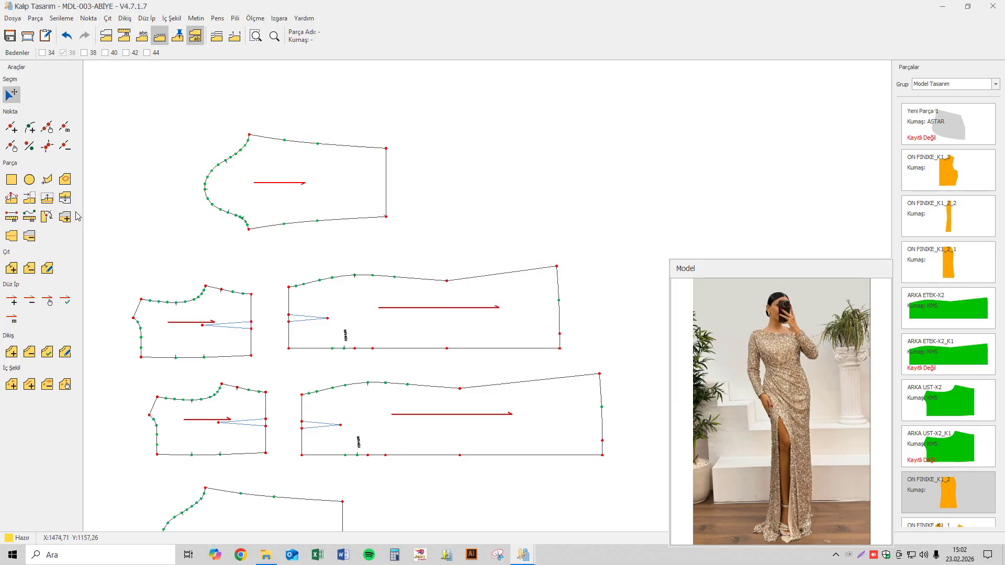
- Lengthen the sleeve copy at the wrist edge with a 0,5 cm X-direction allowance
left_click(37, 200)
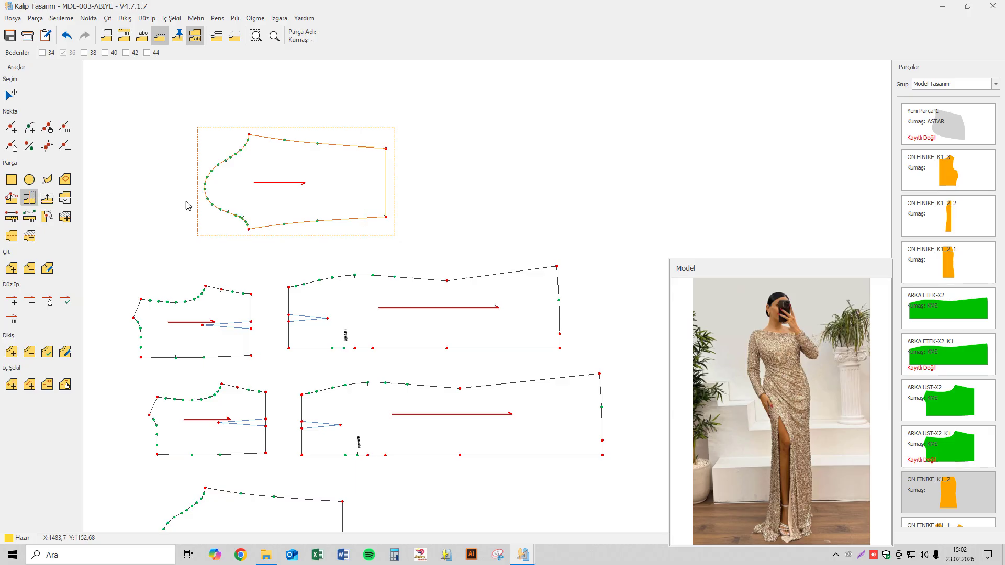
left_click(392, 149)
type("0,5")
key("Return")
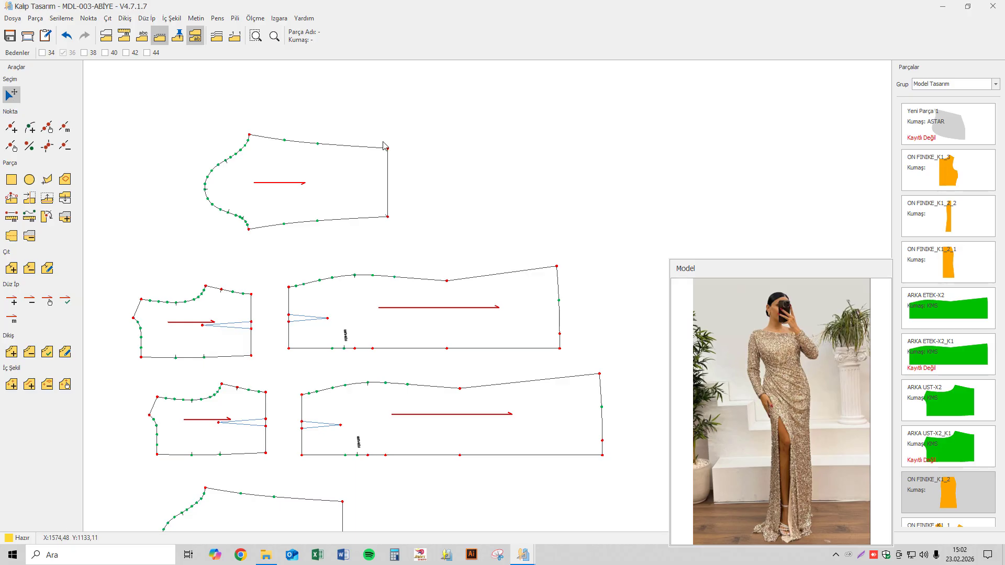
- Name the back bodice copy ARKA UST-X2-ASTAR and set its fabric to ASTAR
right_click(240, 292)
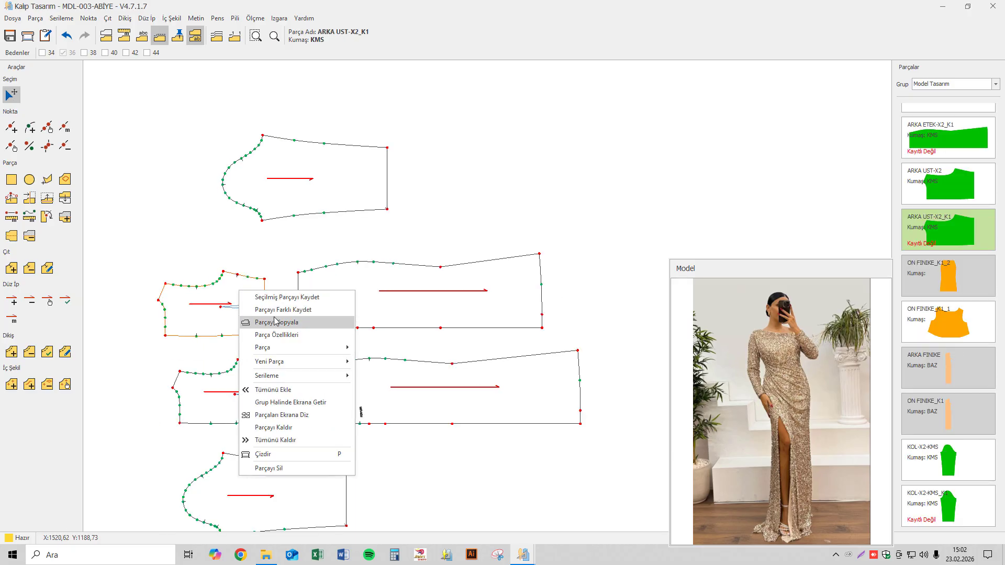
left_click(277, 297)
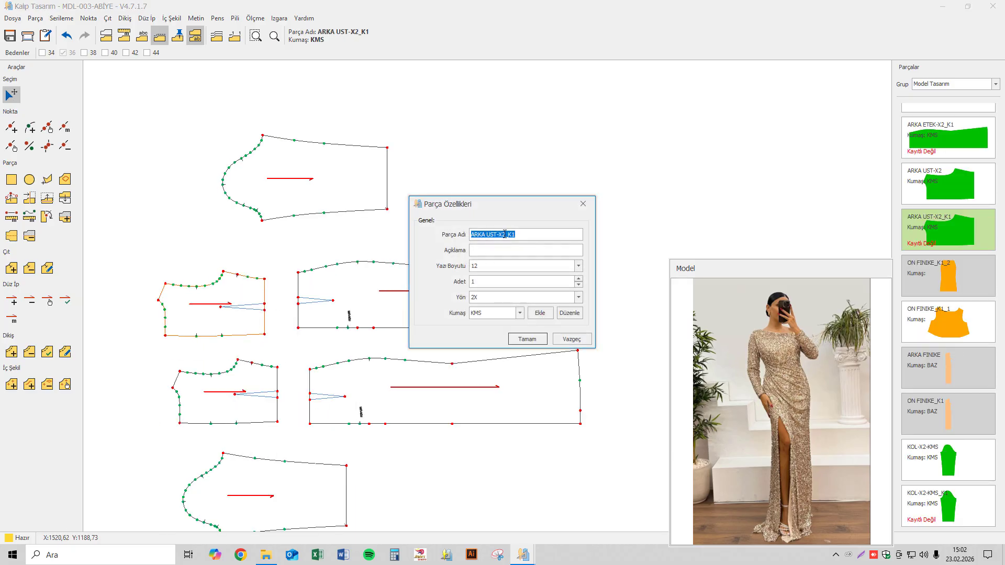
left_click_drag(505, 234, 514, 236)
left_click(486, 313)
left_click(481, 333)
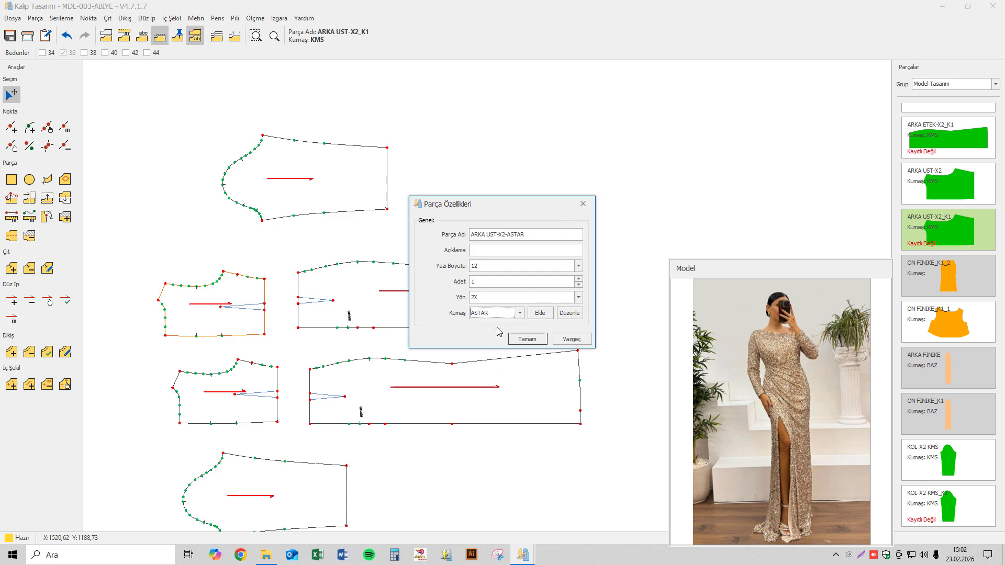
left_click(525, 339)
- Name the back skirt copy ARKA ETEK-X2-ASTAR and set its fabric to ASTAR
right_click(413, 302)
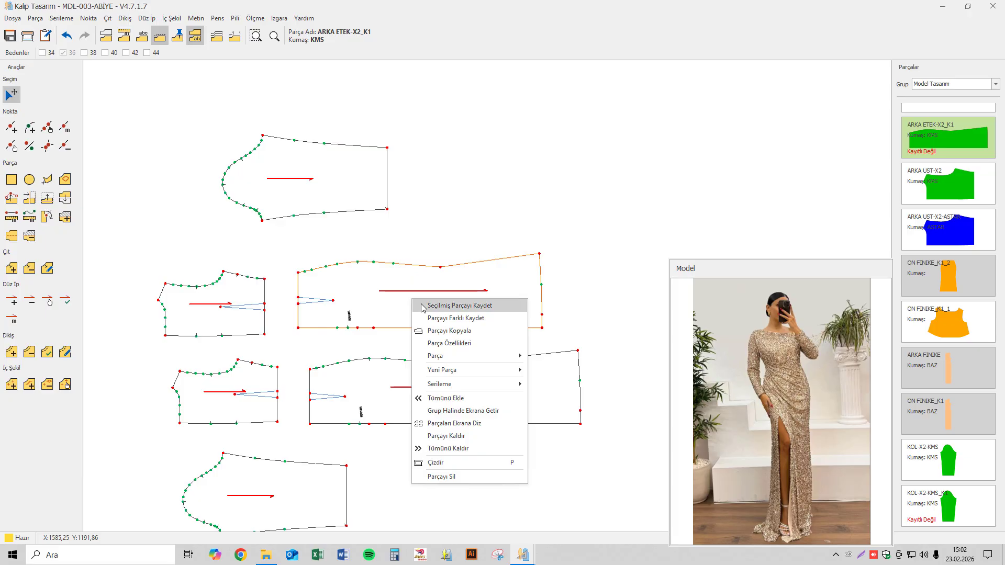
left_click(421, 305)
left_click_drag(510, 234, 616, 233)
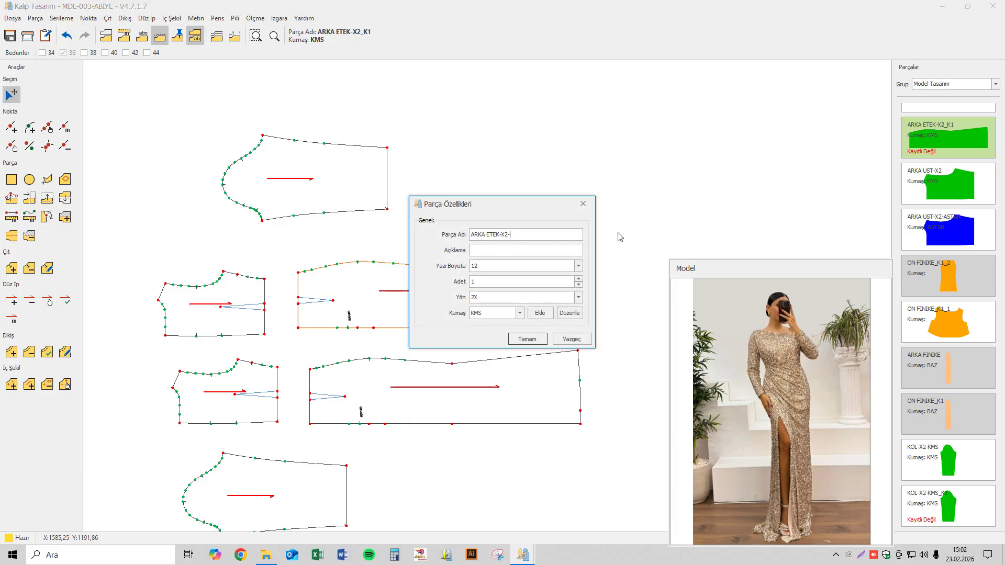
type("-ASTAR")
left_click(520, 313)
left_click(492, 324)
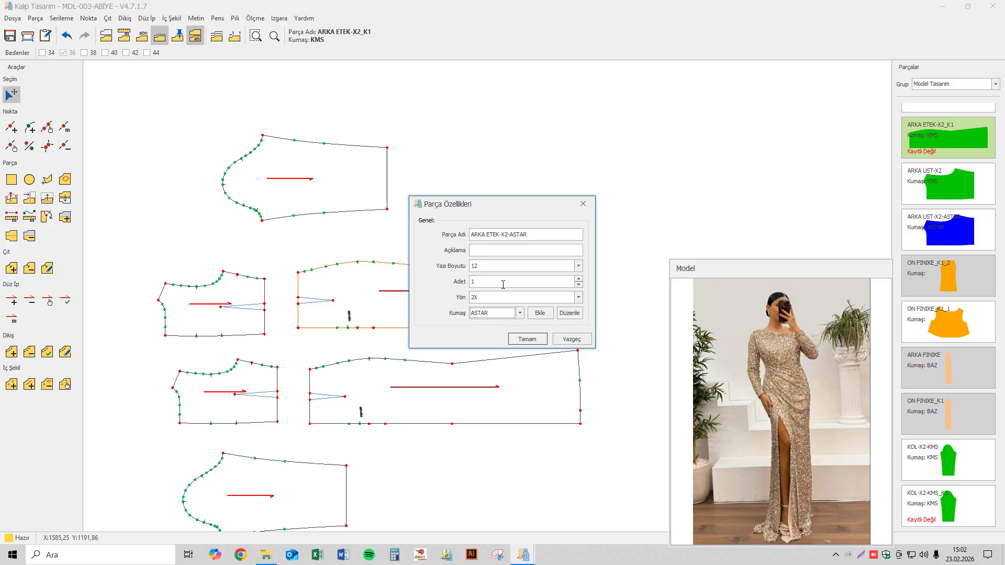
left_click(529, 339)
- Name the sleeve copy KOL-X2-ASTAR with ASTAR fabric, and place the original KMS sleeve beside it
right_click(366, 197)
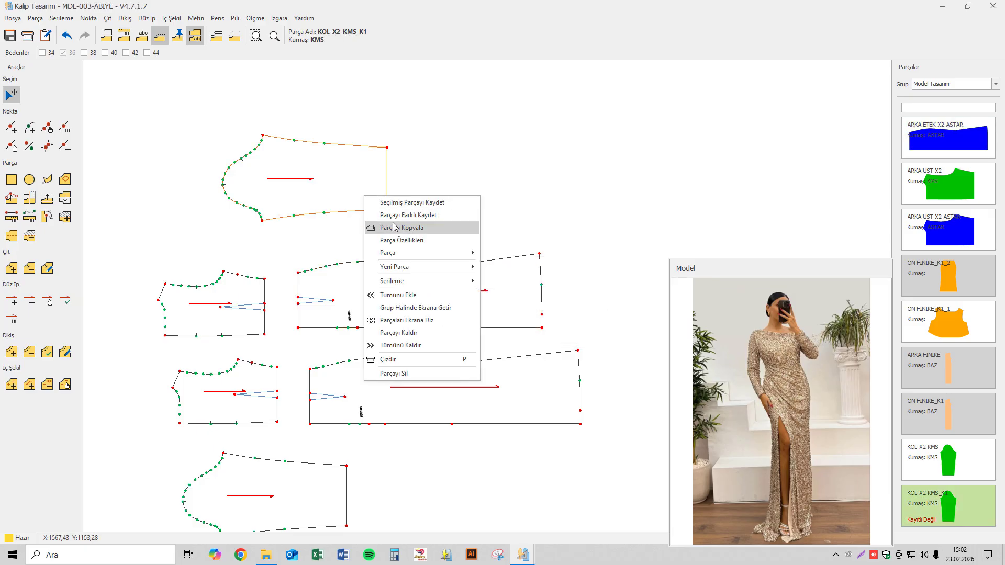
left_click(402, 240)
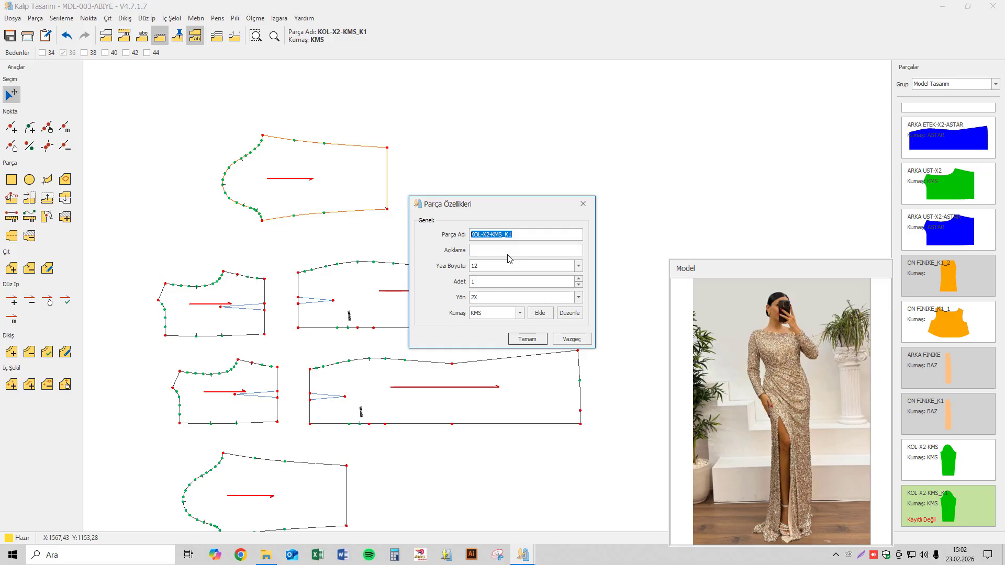
left_click_drag(494, 231, 586, 228)
left_click(496, 312)
left_click(492, 324)
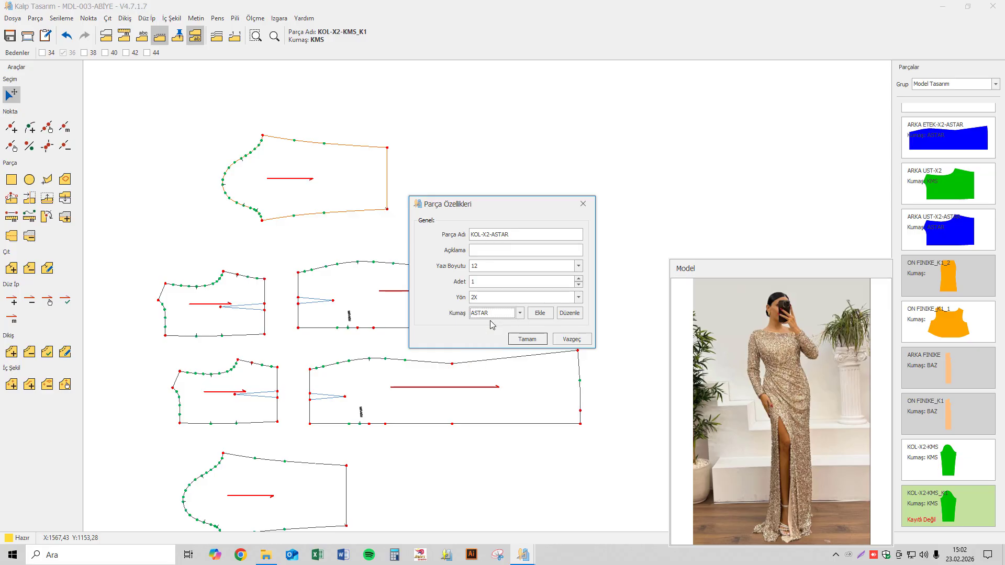
left_click(528, 339)
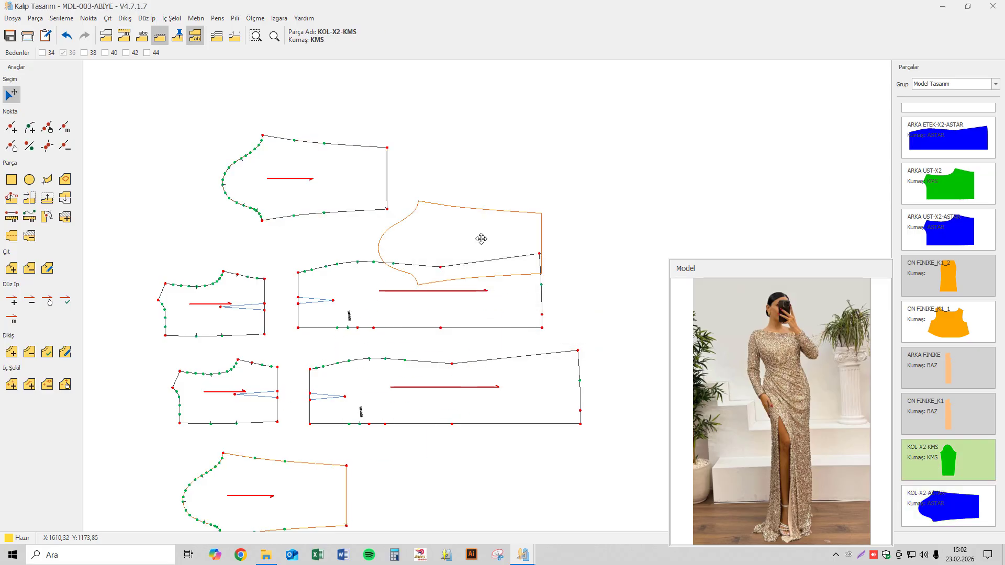
left_click(529, 182)
- Rotate the five front pieces together a quarter turn counterclockwise so the skirt panels lie horizontally
scroll(521, 203, "down", 7)
middle_click_drag(185, 367, 399, 300)
scroll(362, 320, "up", 4)
scroll(362, 317, "up", 1)
left_click(175, 265)
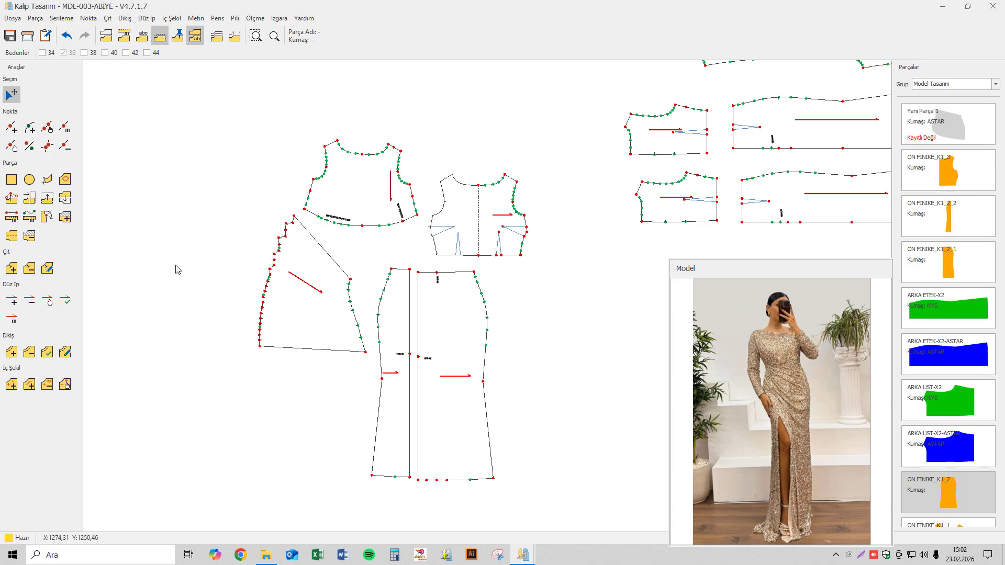
left_click_drag(217, 134, 555, 521)
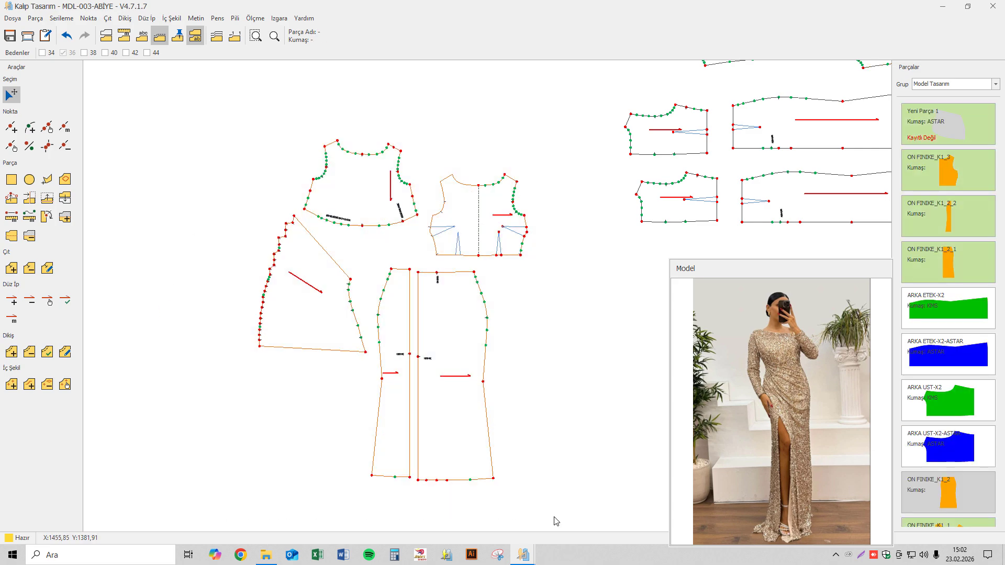
key("r")
- Arrange the rotated front pieces, with the bodice beside the stacked skirt panels and the draped and folded pieces above
left_click_drag(339, 381, 405, 461)
left_click_drag(371, 252, 240, 185)
left_click_drag(358, 184, 266, 399)
left_click_drag(203, 232, 324, 274)
left_click_drag(499, 244, 475, 254)
- Name the front bodice piece ON UST-X1 and set its fabric to KMS
left_click(269, 387)
right_click(269, 388)
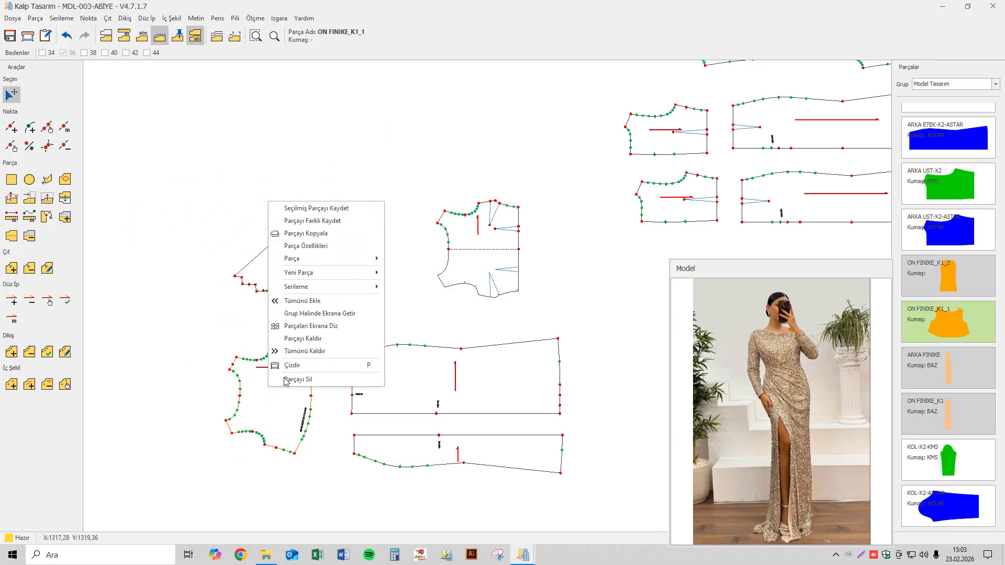
left_click(306, 246)
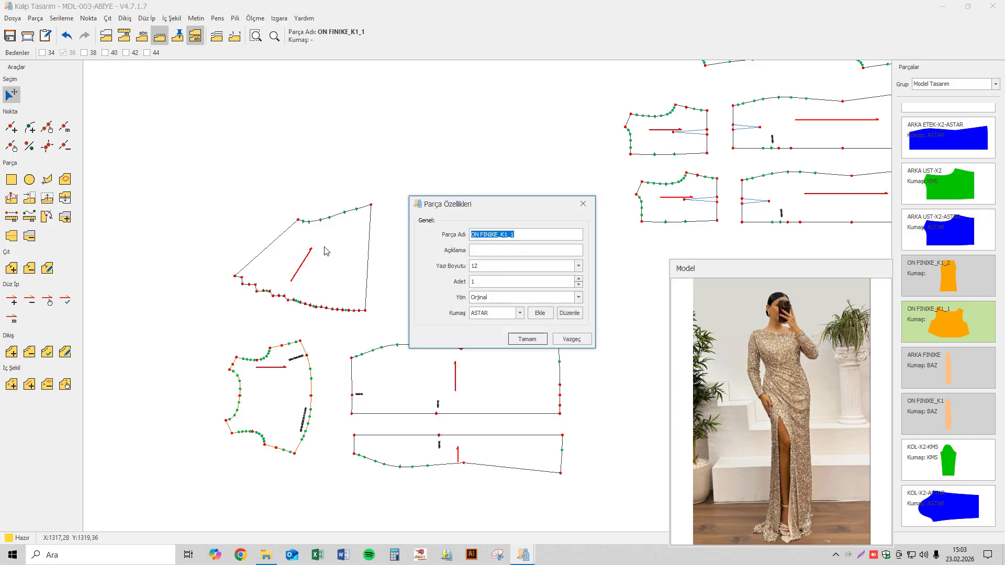
type("ON UST-X1")
left_click(519, 313)
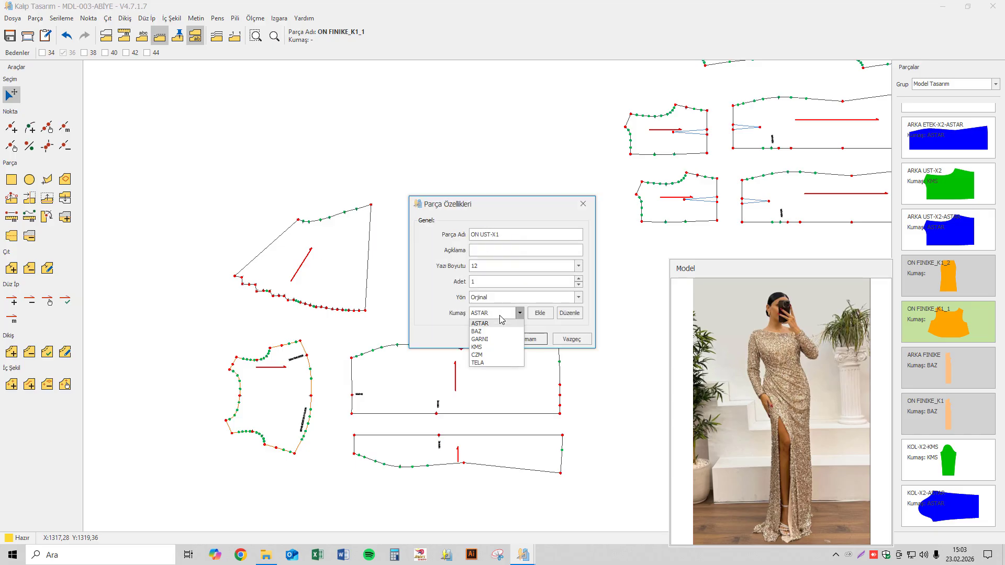
left_click(486, 347)
left_click(531, 340)
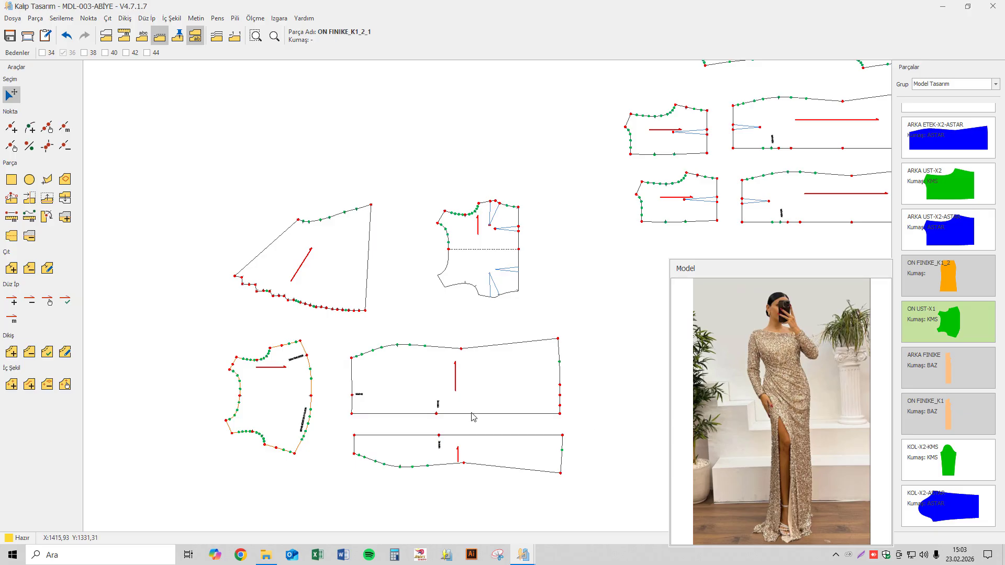
- Name the wide front skirt panel SOL ON ETEK-X1 and set its fabric to KMS
right_click(438, 381)
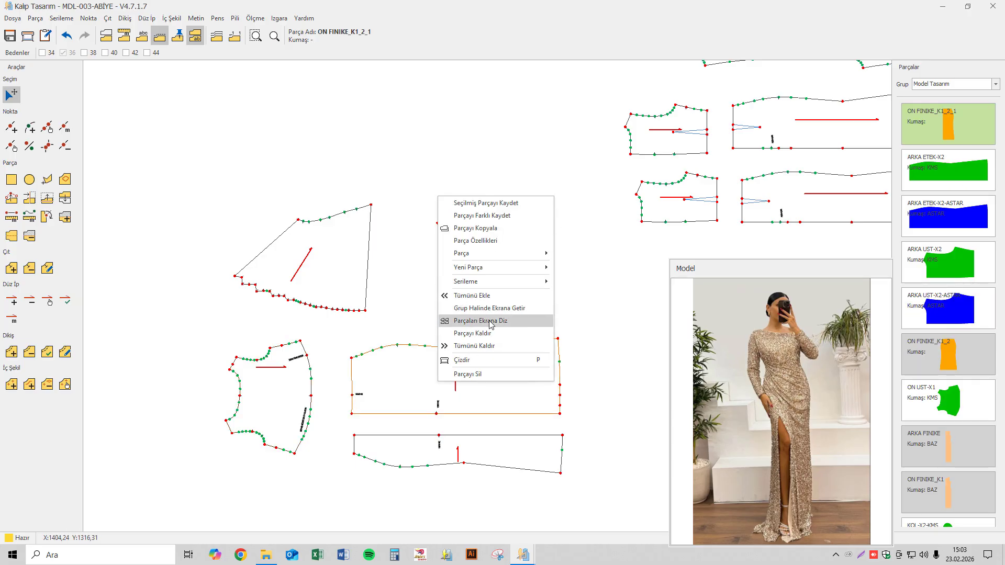
left_click(496, 240)
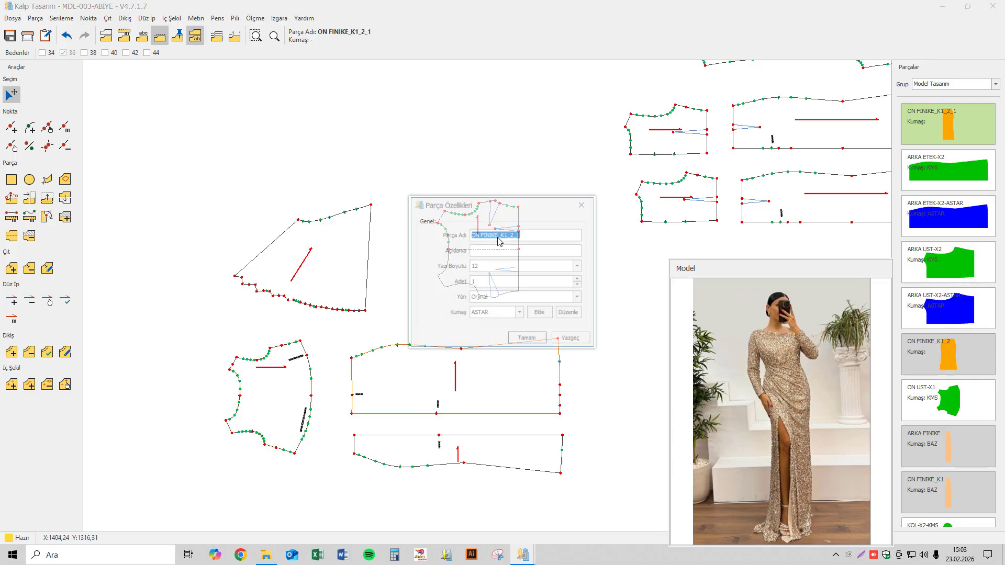
type("SOL ON ETEK-X1")
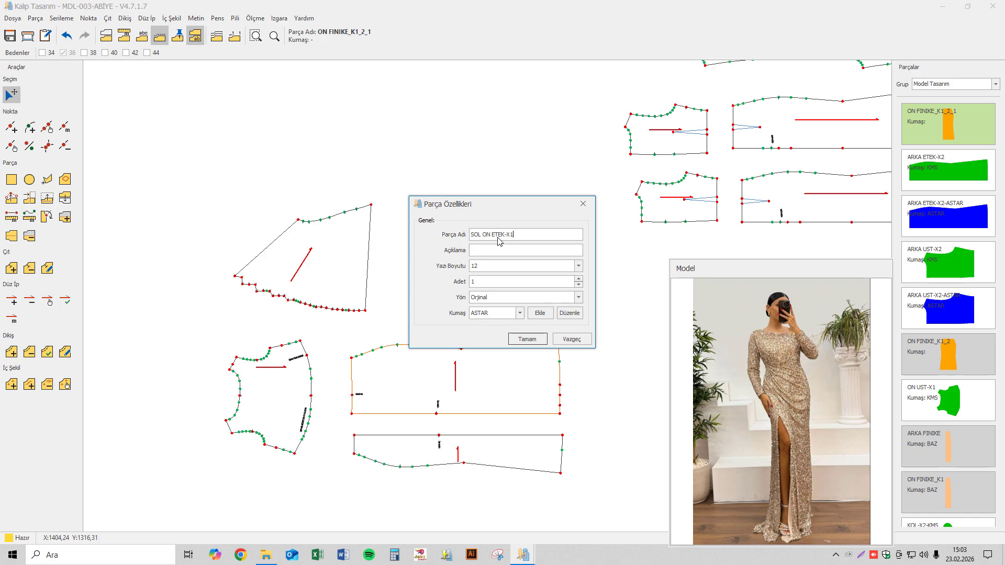
left_click(477, 313)
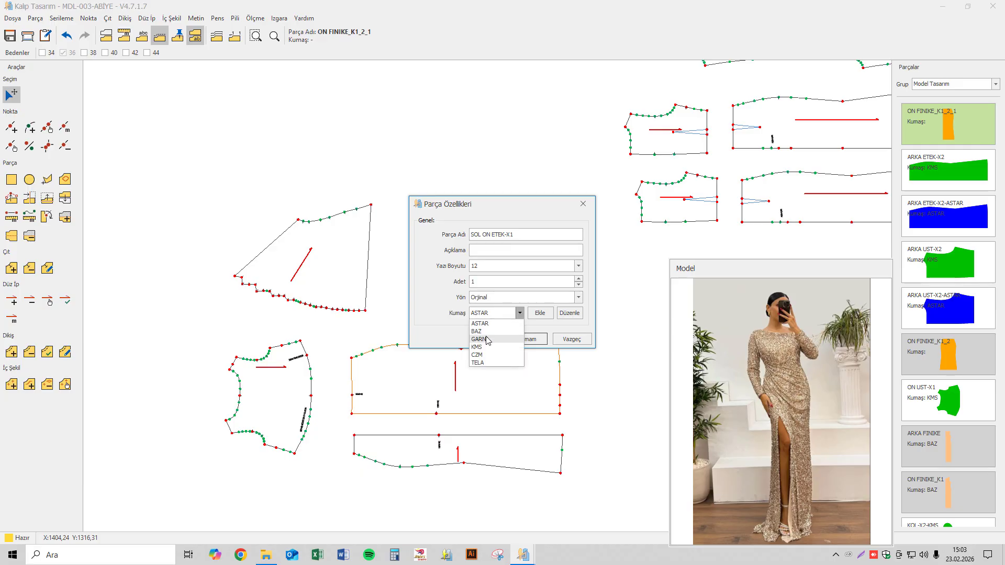
left_click(480, 349)
left_click(519, 340)
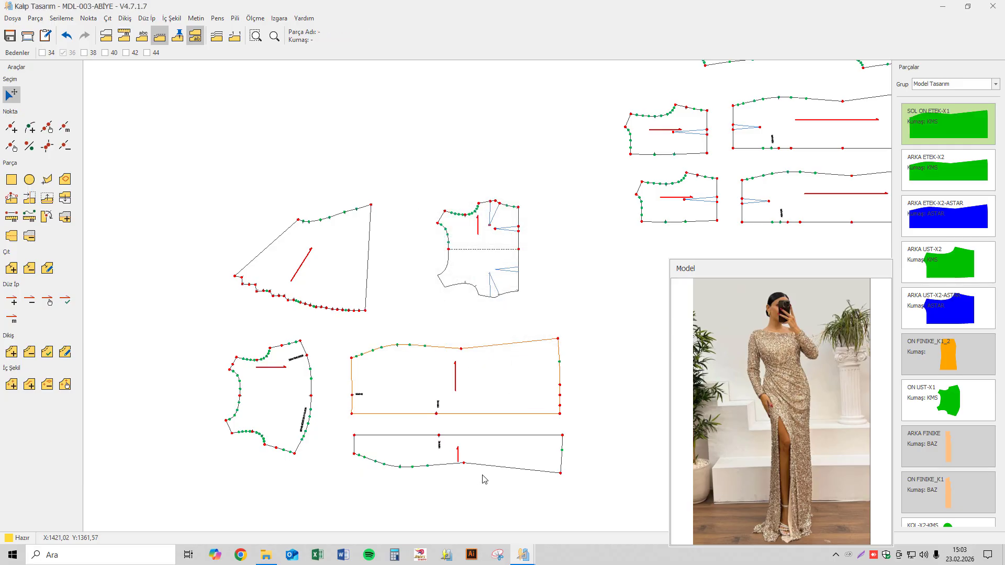
- Name the narrow front skirt panel SAĞ ON ETEK-X1 and set its fabric to KMS
left_click(483, 455)
right_click(484, 452)
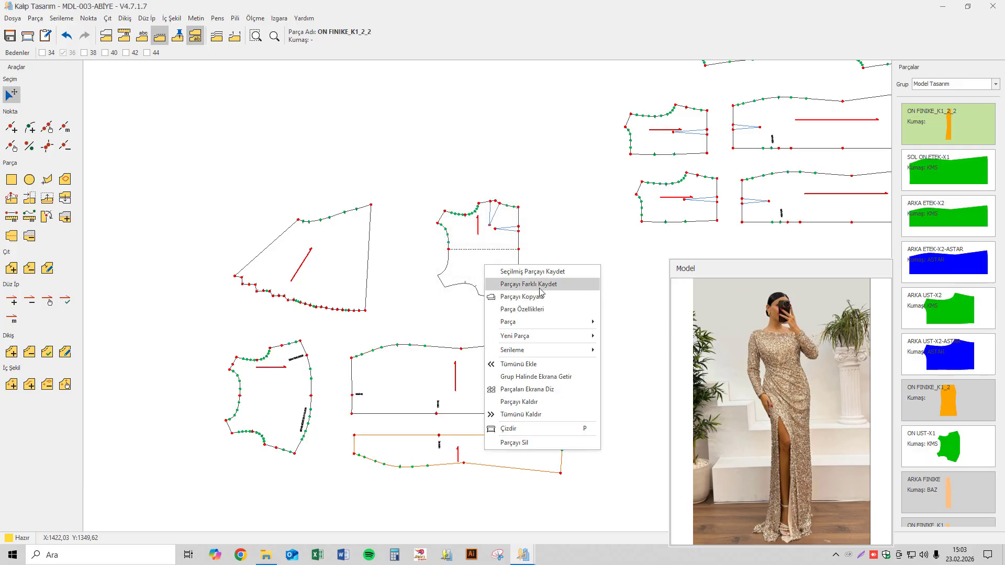
left_click(539, 309)
type("SAĞ ON ETEK-X1")
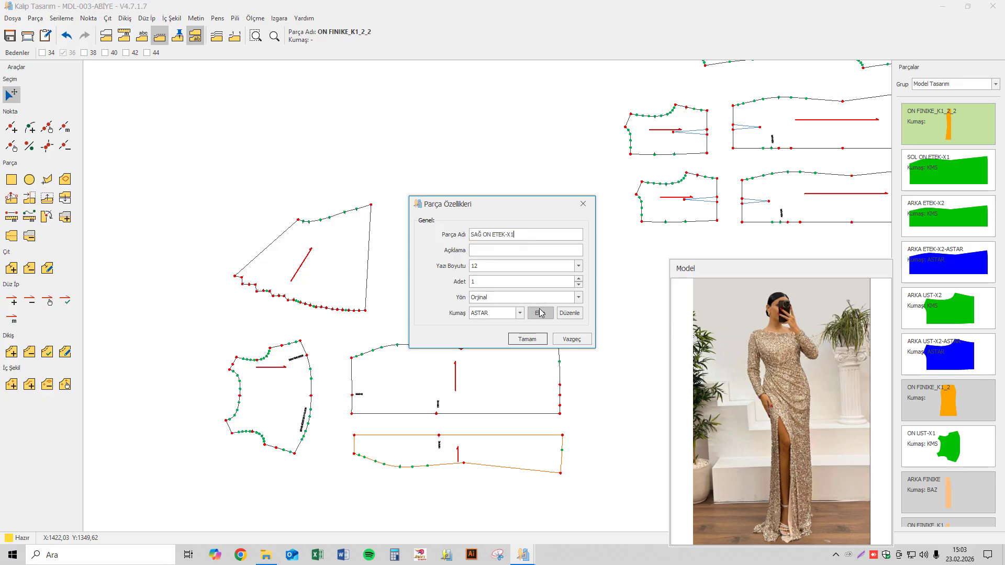
left_click(488, 314)
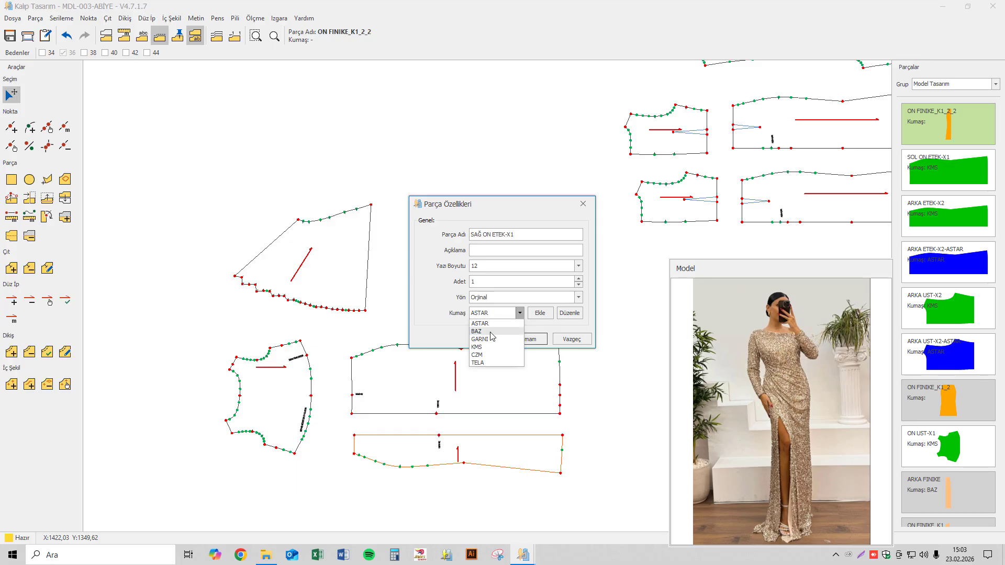
left_click(491, 347)
left_click(531, 340)
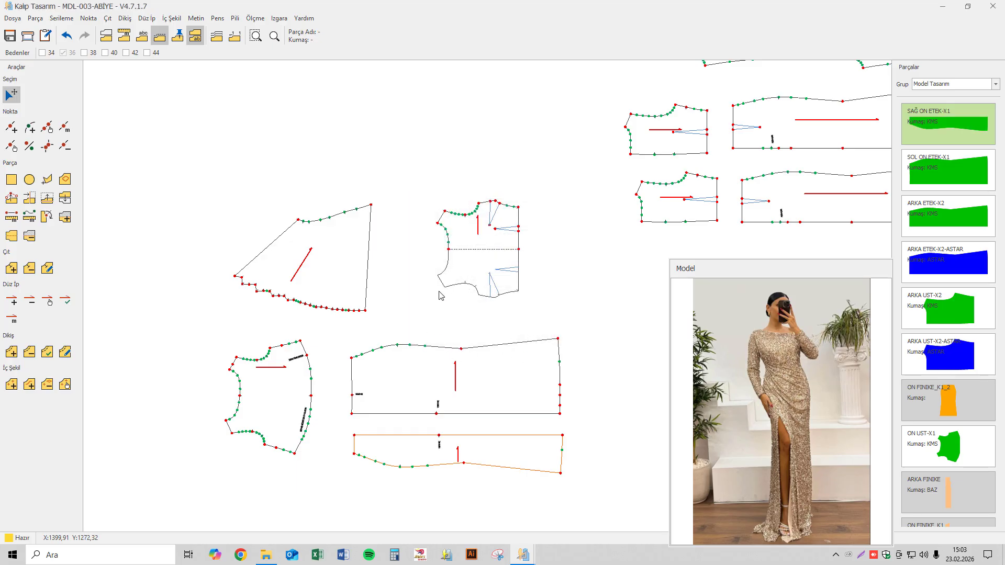
- Add horizontal grainlines to the left and right front skirt panels
scroll(471, 396, "down", 1)
left_click(268, 401)
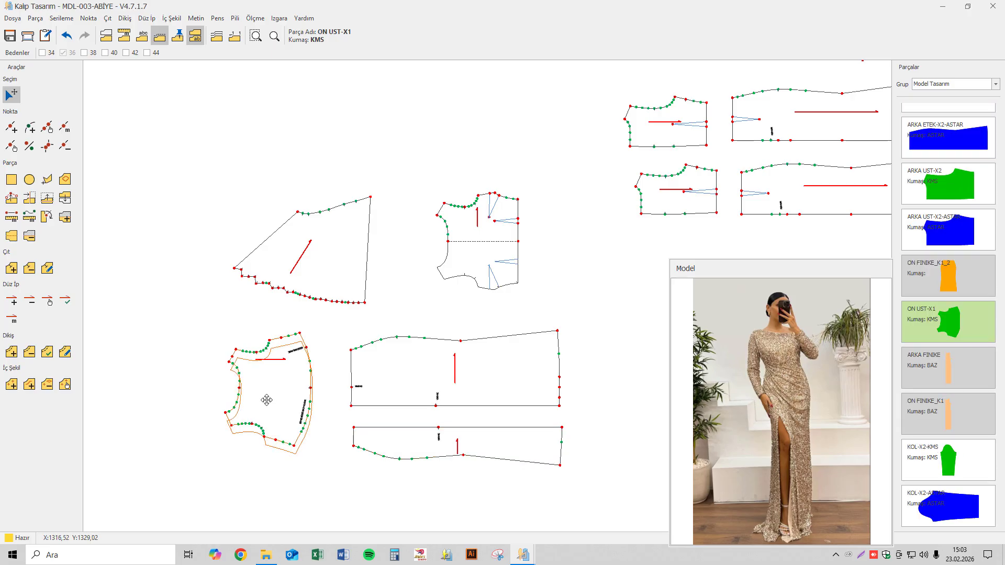
left_click(153, 18)
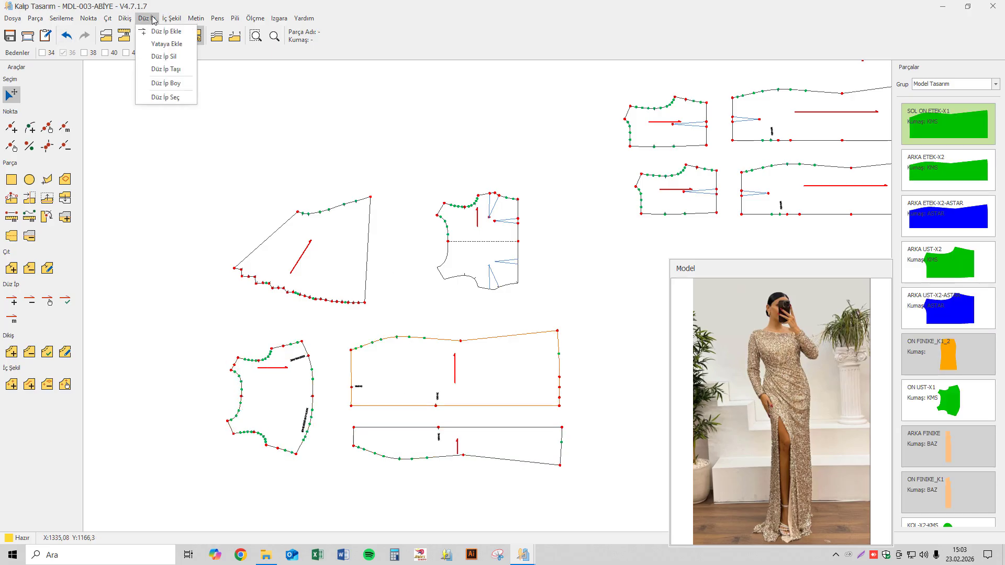
left_click(166, 44)
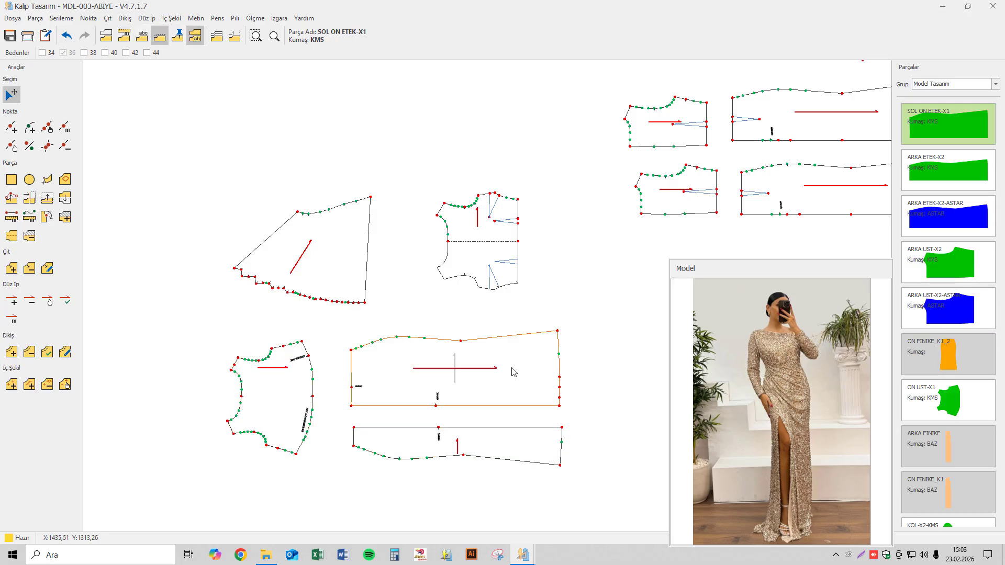
left_click(428, 458)
left_click(147, 18)
left_click(166, 44)
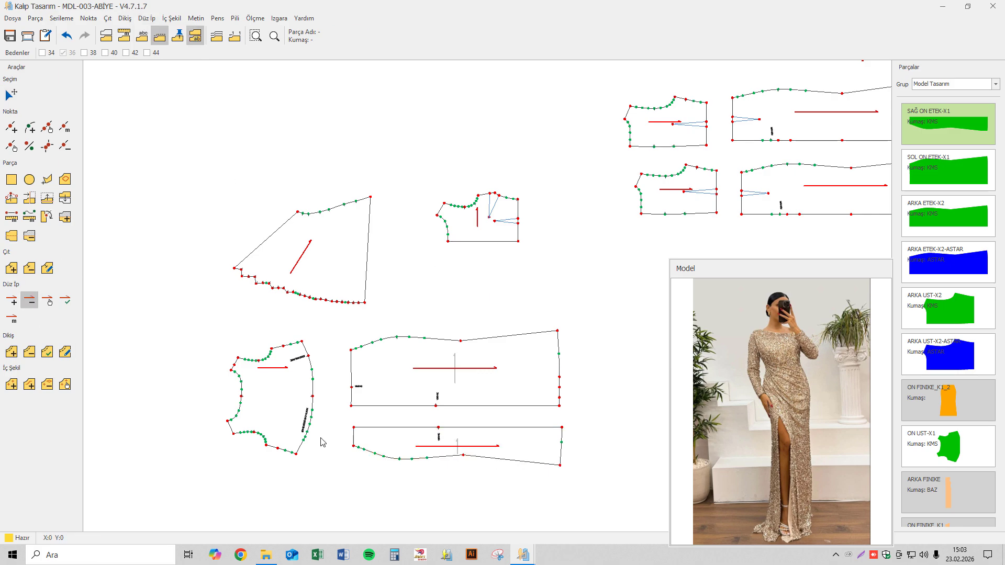
- Delete the old vertical grainlines from both front skirt panels
left_click(457, 448)
left_click(455, 374)
left_click(8, 93)
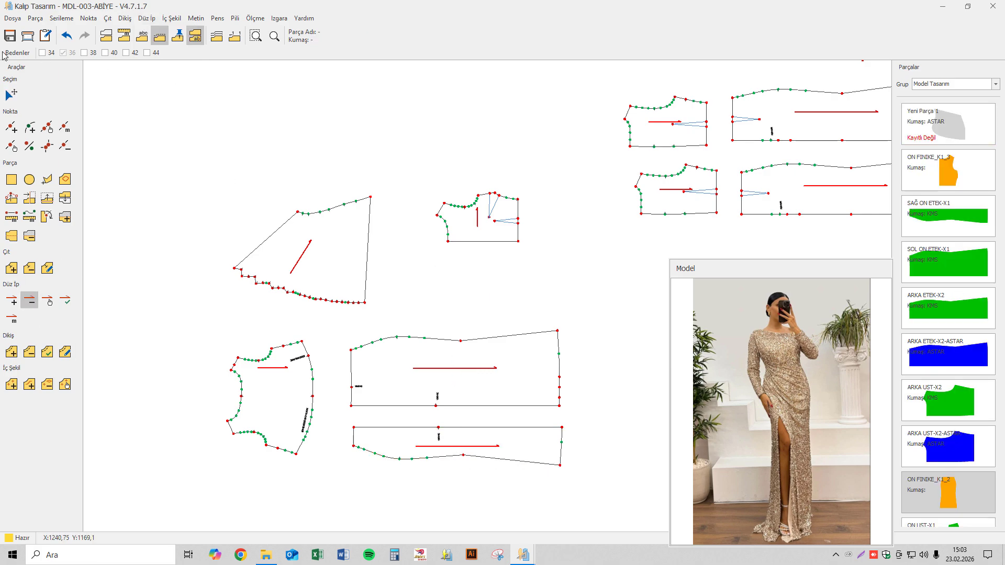
- Reposition the front bodice lining piece and add a 0.25 cm Y-direction allowance at its side seam's waist corner
left_click(510, 264)
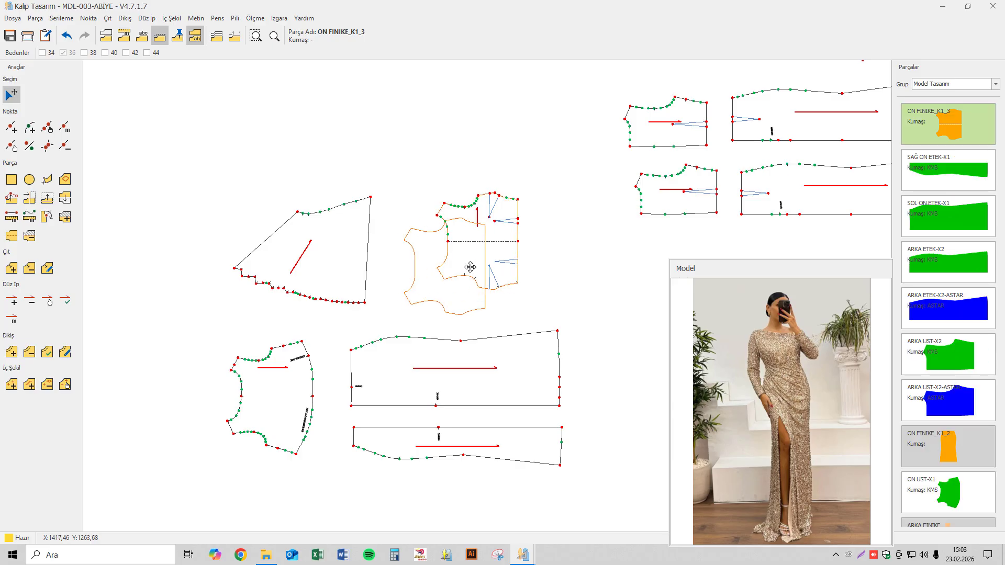
scroll(487, 261, "up", 3)
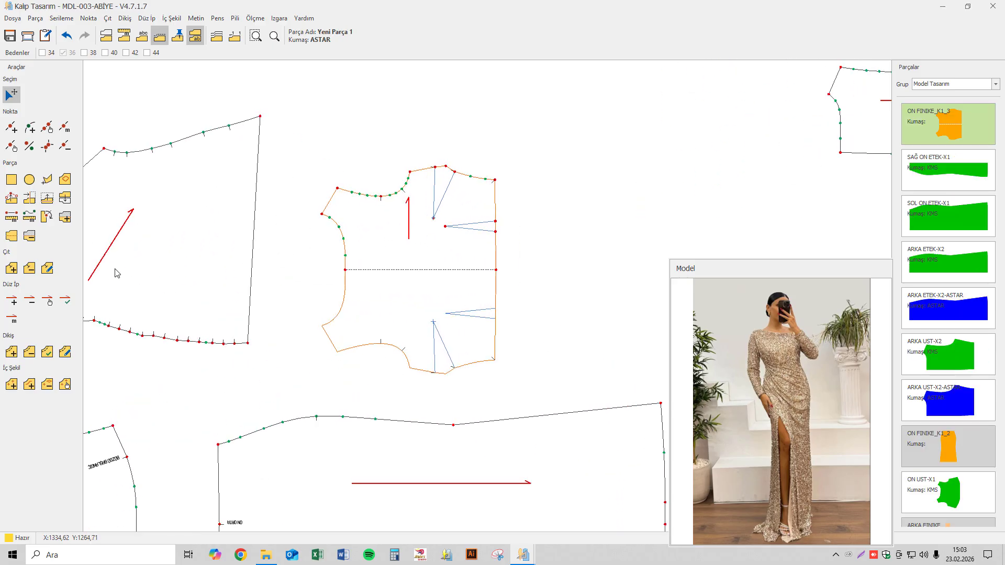
left_click(29, 268)
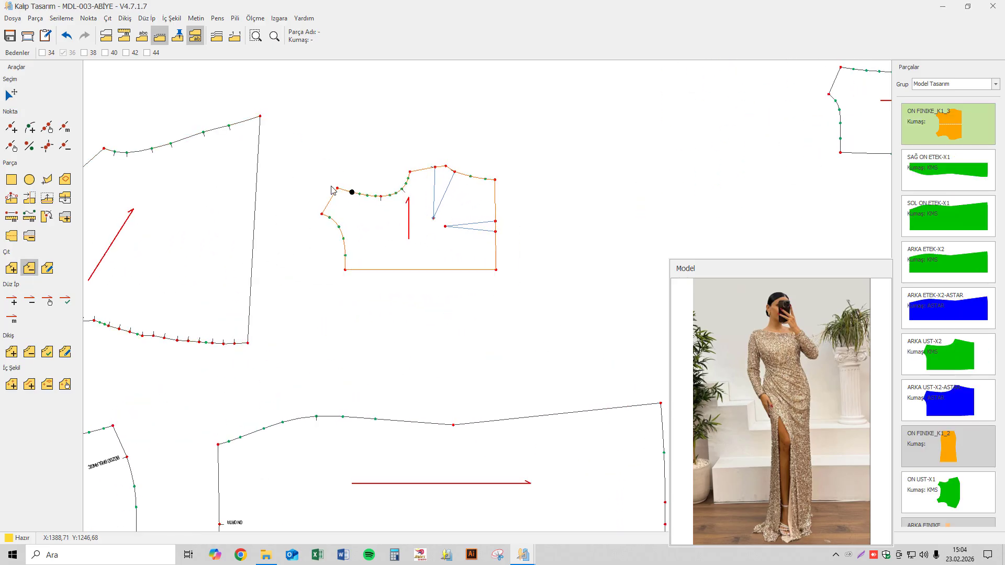
left_click(11, 95)
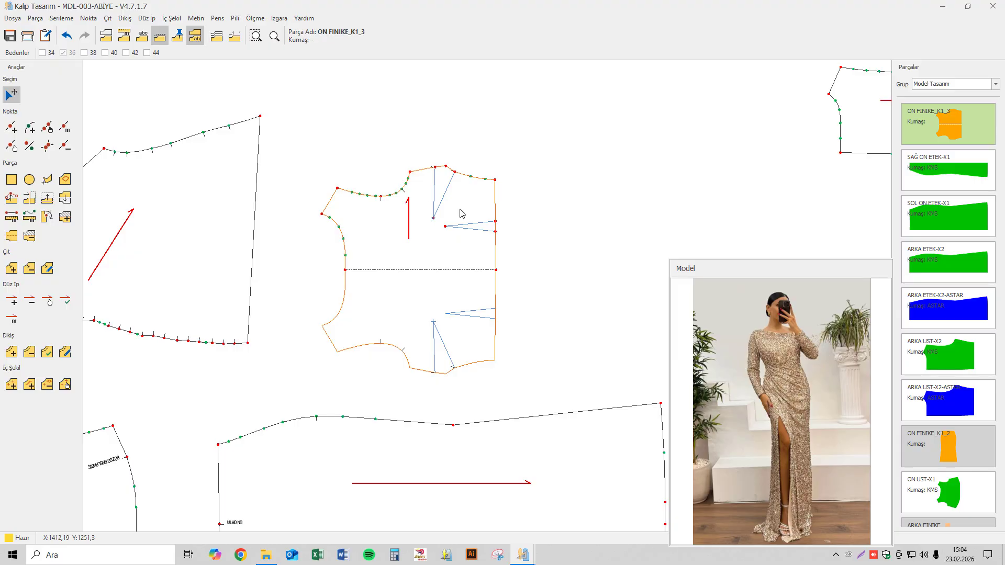
left_click(46, 198)
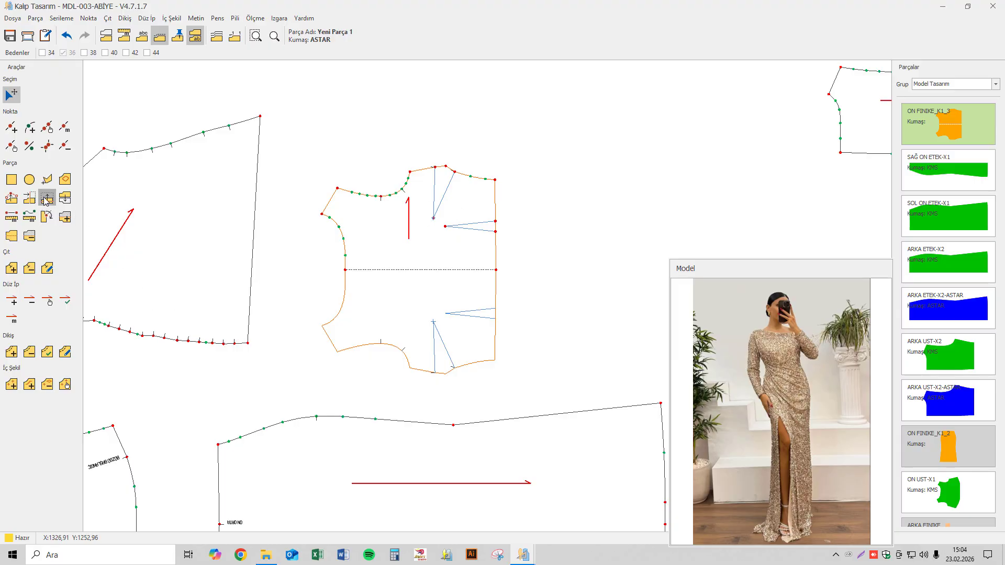
left_click(379, 195)
left_click(496, 180)
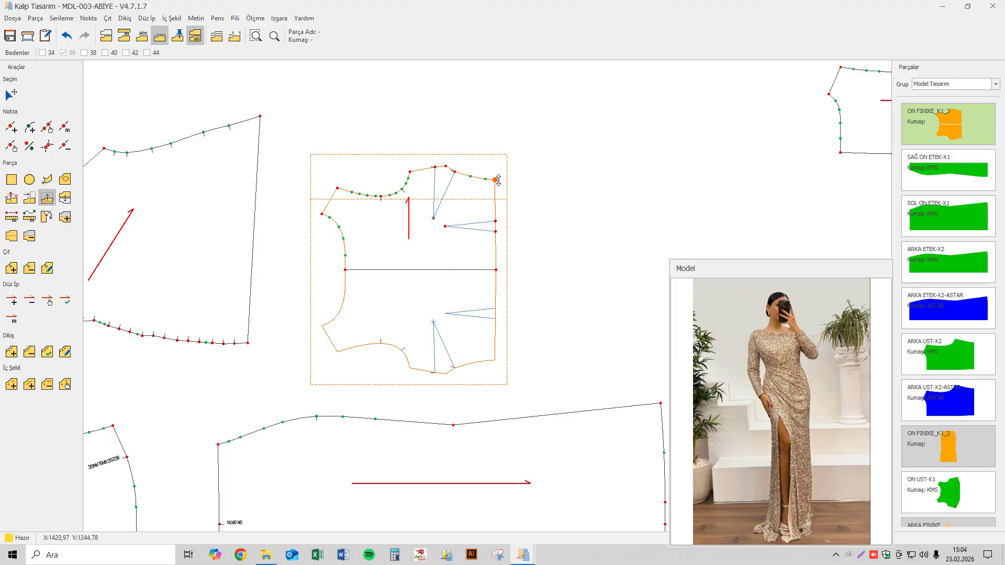
key("Return")
type("0,25")
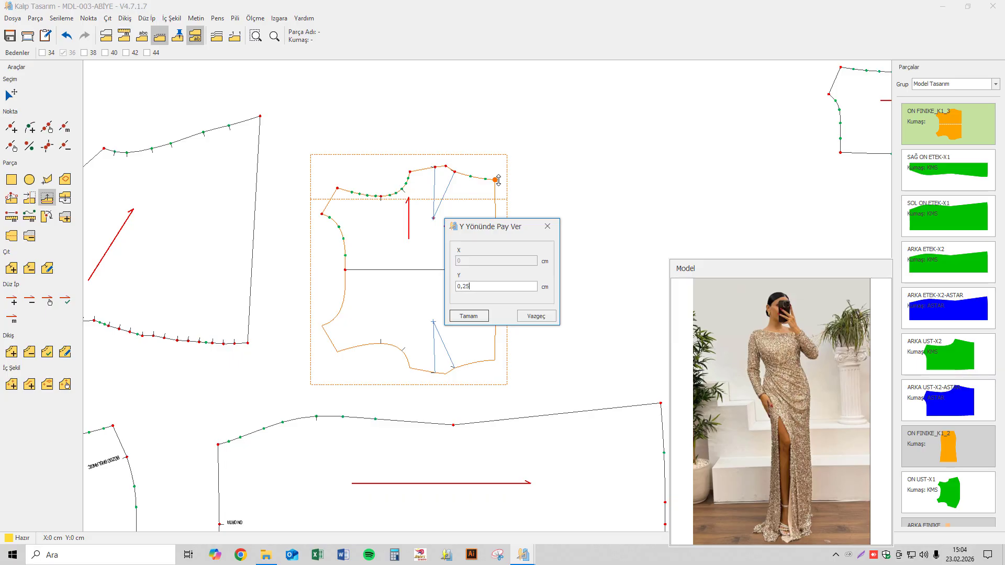
key("Return")
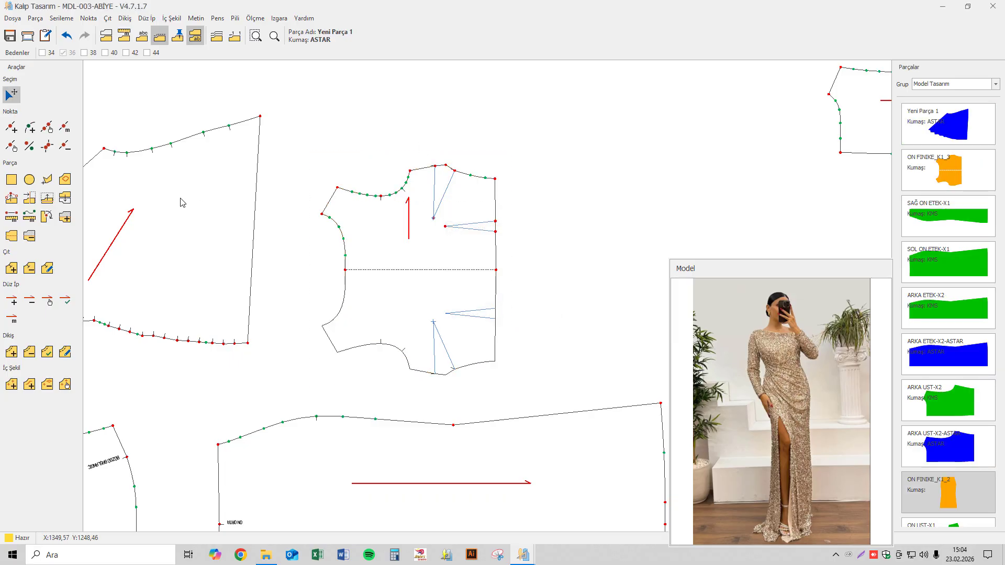
- Add a 0.5 cm X-direction allowance to the waist edge of the front bodice lining piece
left_click(29, 199)
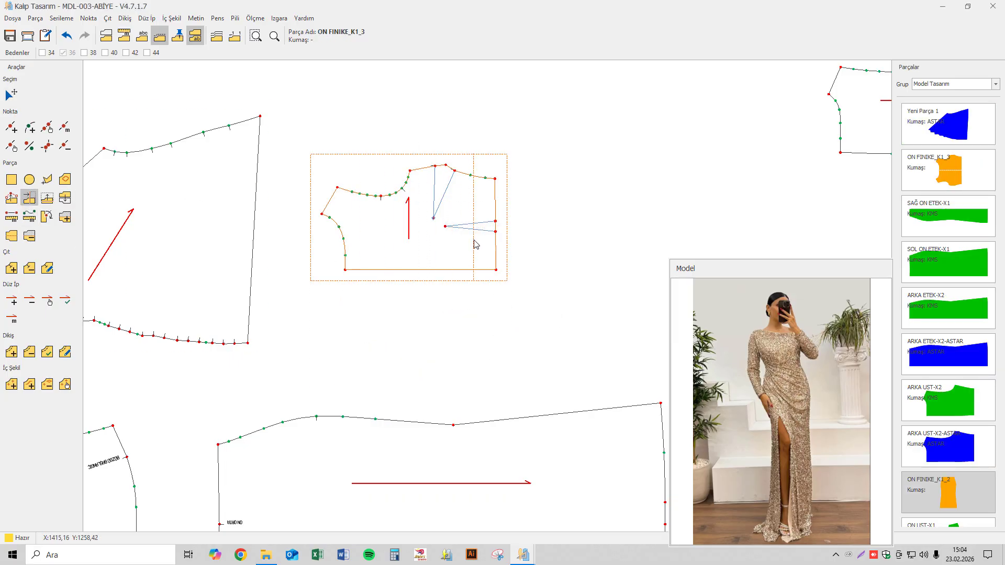
left_click(507, 170)
type("0,")
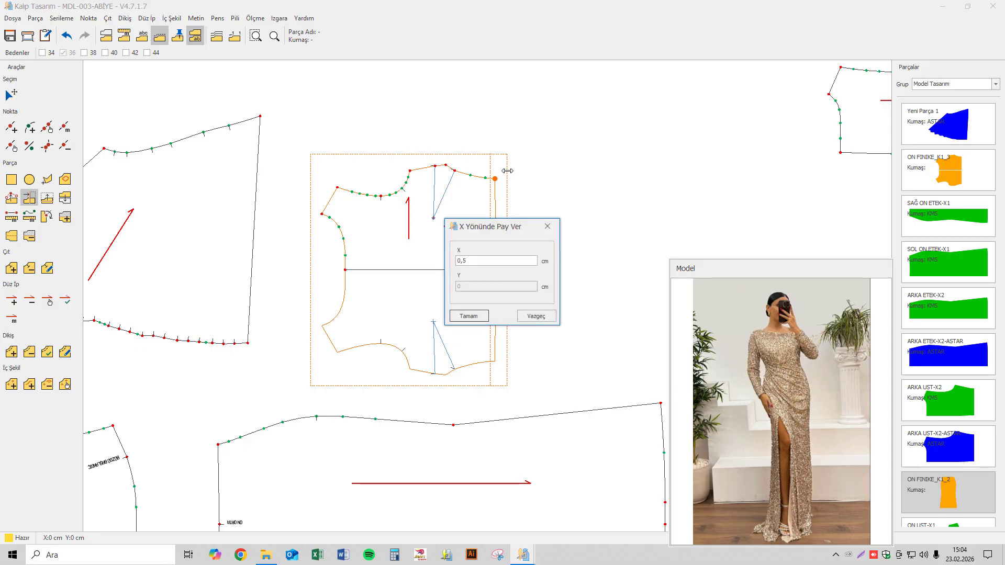
type("5")
key("Return")
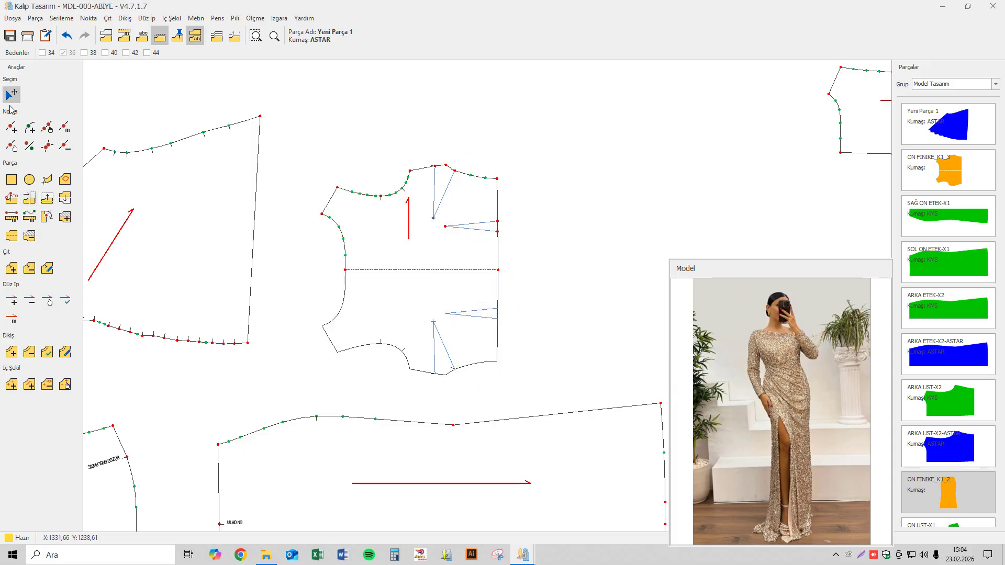
- Replace the front bodice lining's vertical grainline with a horizontal one and place it just above the centre fold line
left_click(10, 100)
left_click(372, 221)
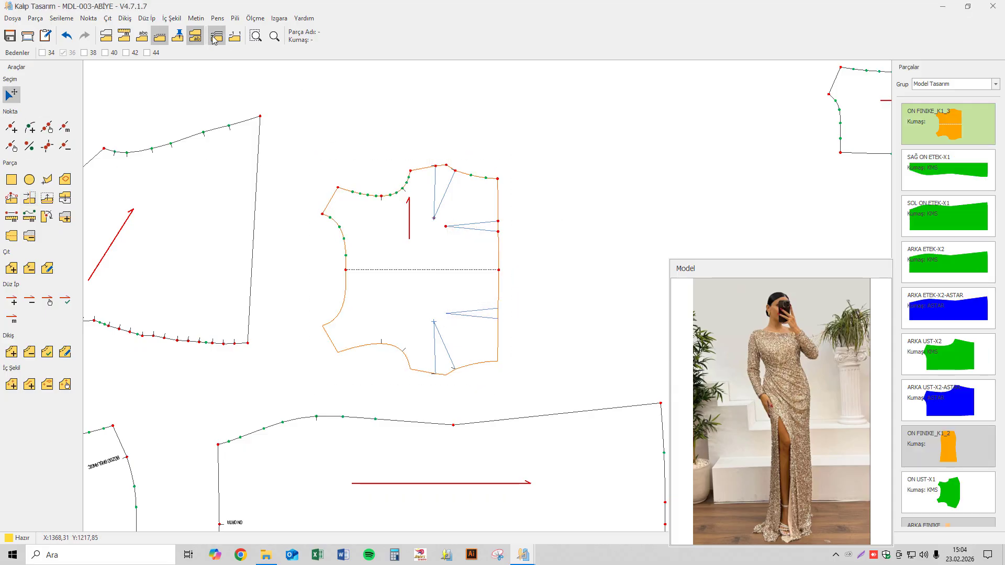
left_click(148, 18)
left_click(168, 44)
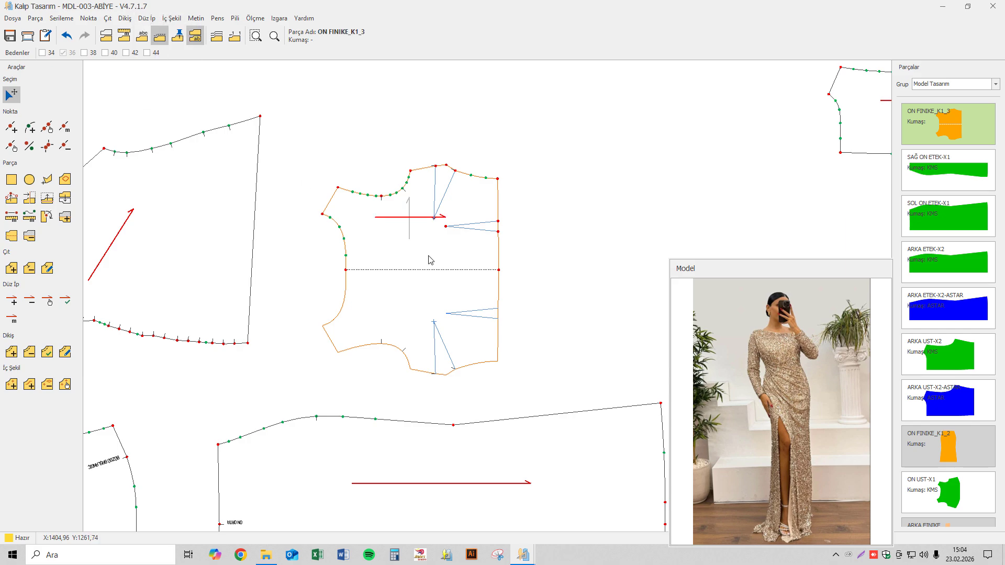
left_click(31, 304)
left_click(410, 206)
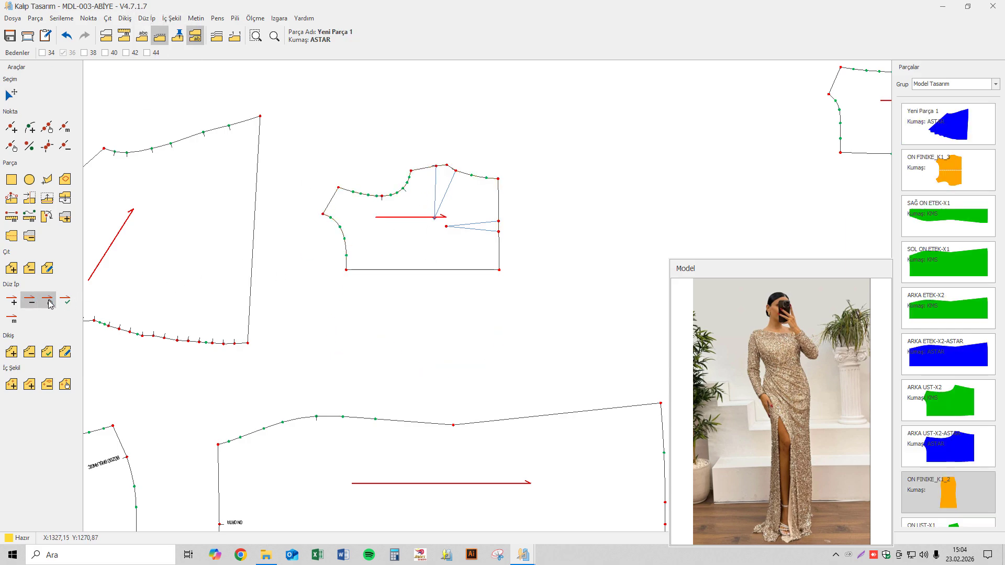
left_click(49, 303)
left_click_drag(414, 216, 422, 250)
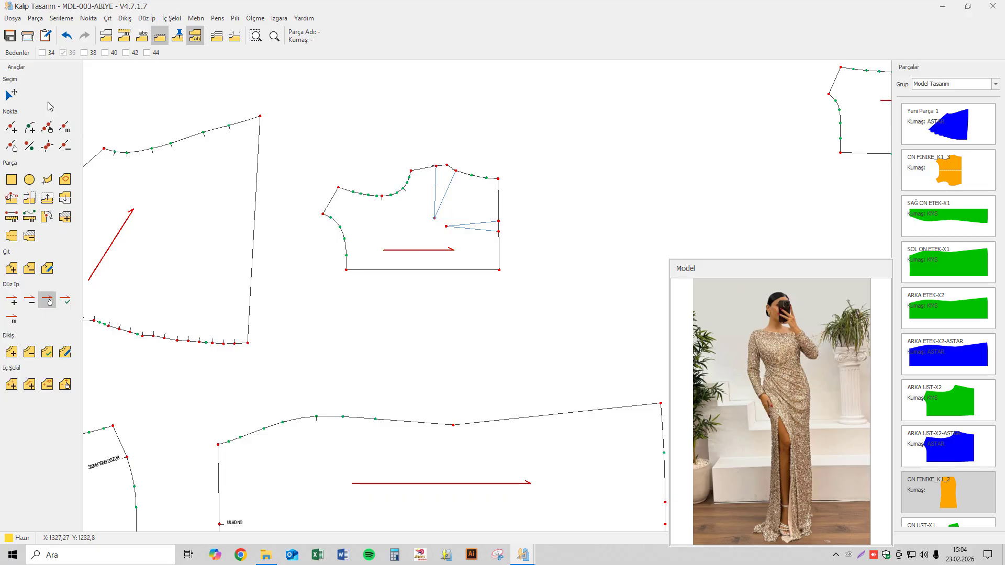
- Save the front bodice lining piece and name it ON UST-X1-ASTAR with the ASTAR fabric
left_click(11, 95)
left_click(372, 218)
right_click(372, 217)
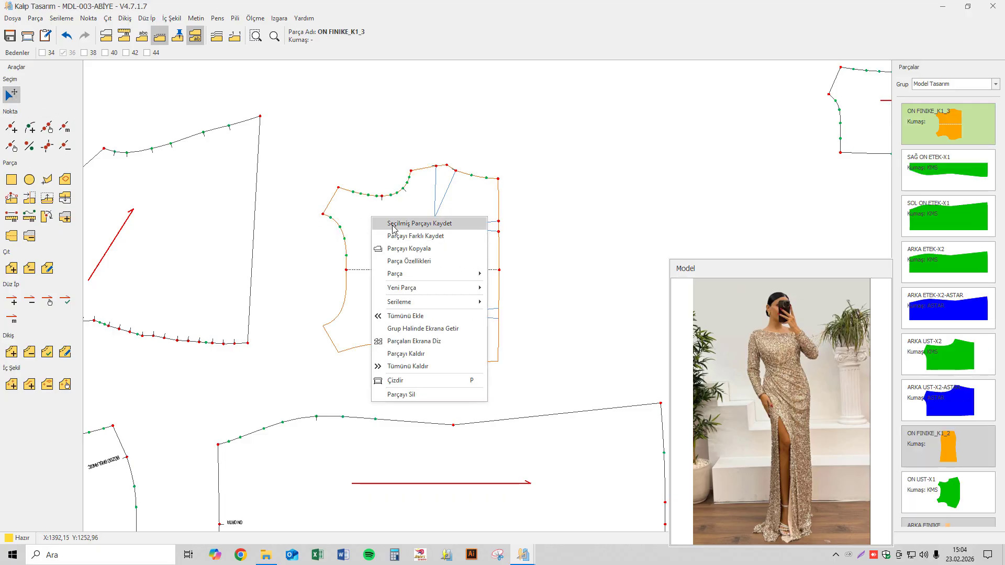
left_click(394, 225)
right_click(410, 235)
left_click(460, 281)
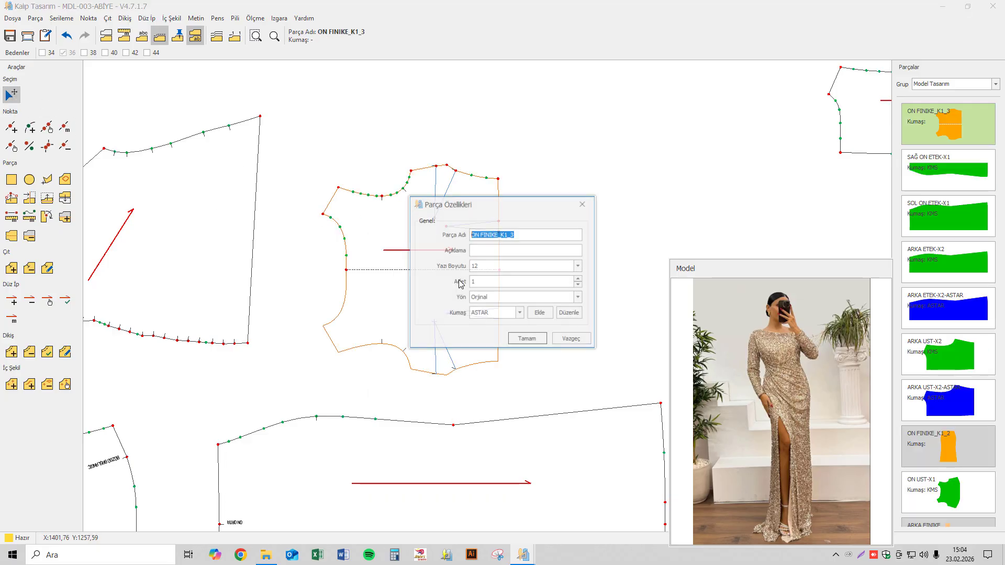
type("ON UST-X1-ASTAR")
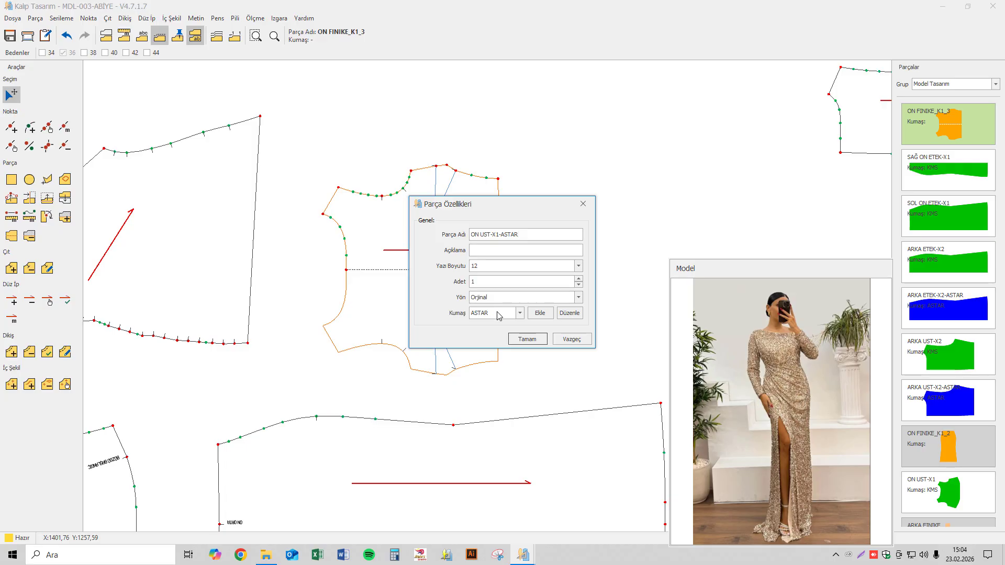
left_click(527, 339)
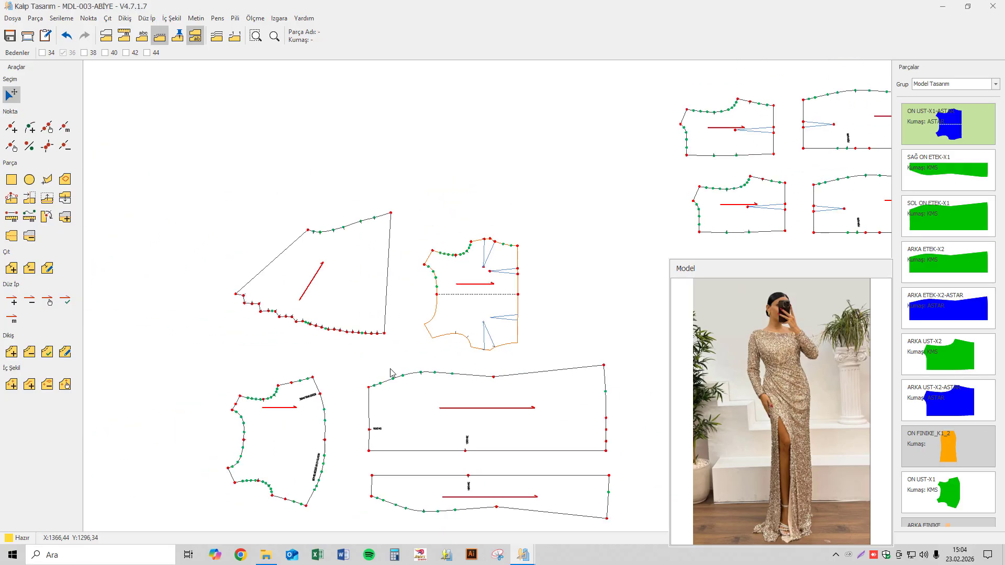
- Name the fan-shaped drape piece ON ETEK DRAPE-X1 and set its fabric to KMS
left_click(406, 345)
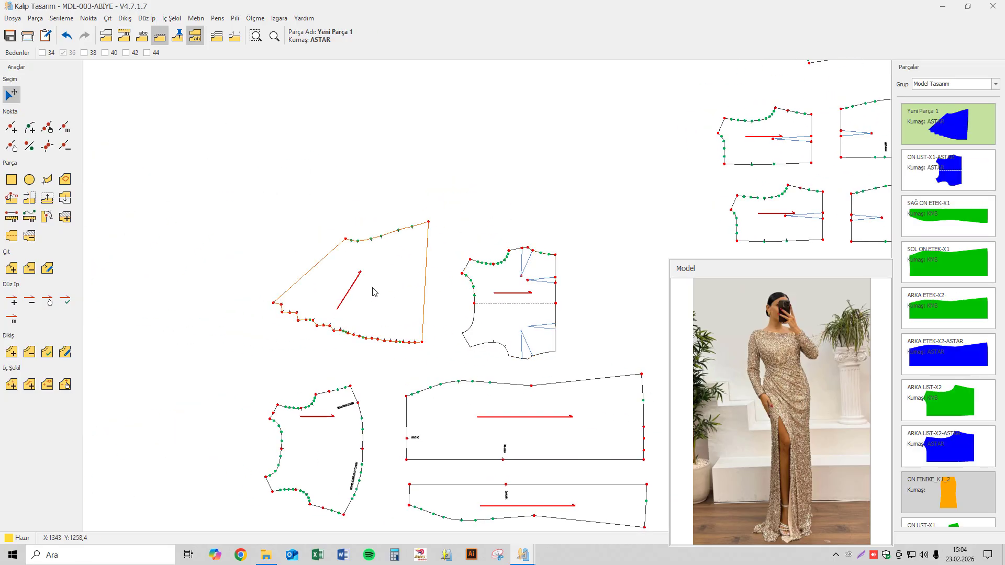
right_click(372, 290)
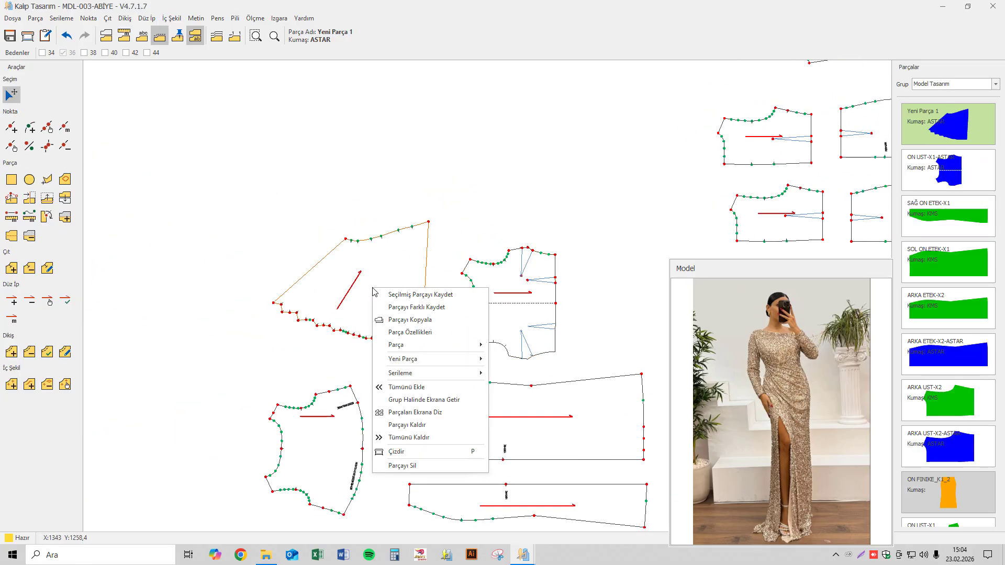
left_click(402, 332)
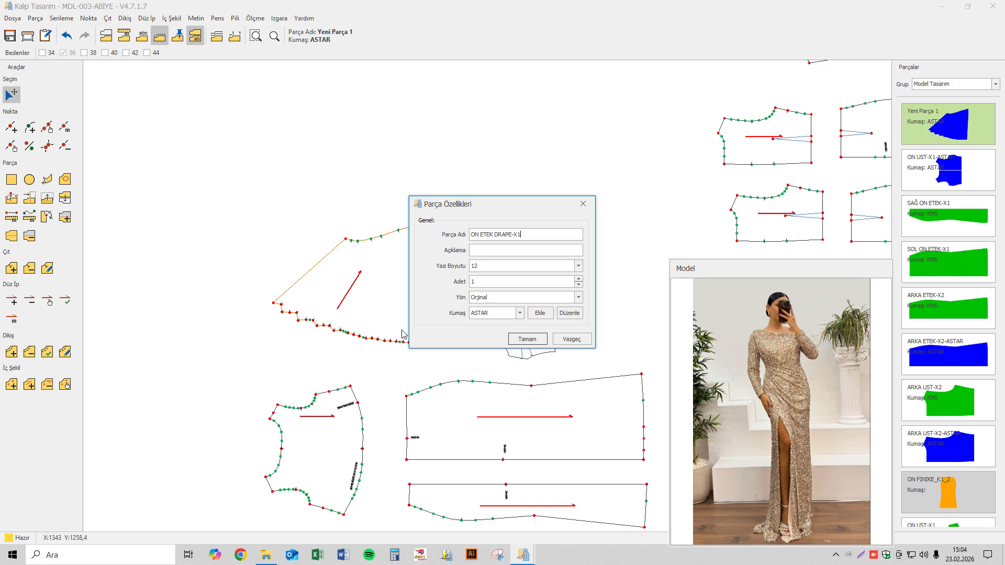
left_click(520, 312)
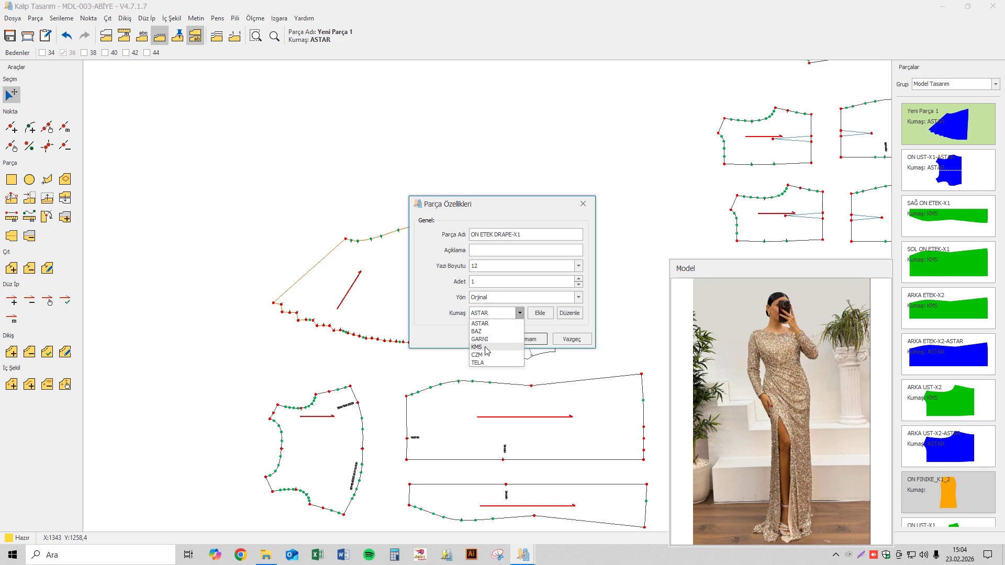
left_click(481, 331)
left_click(512, 340)
- Copy the SOL ON ETEK-X1 and SAĞ ON ETEK-X1 skirt panels and place the copies beside the originals
scroll(425, 280, "down", 5)
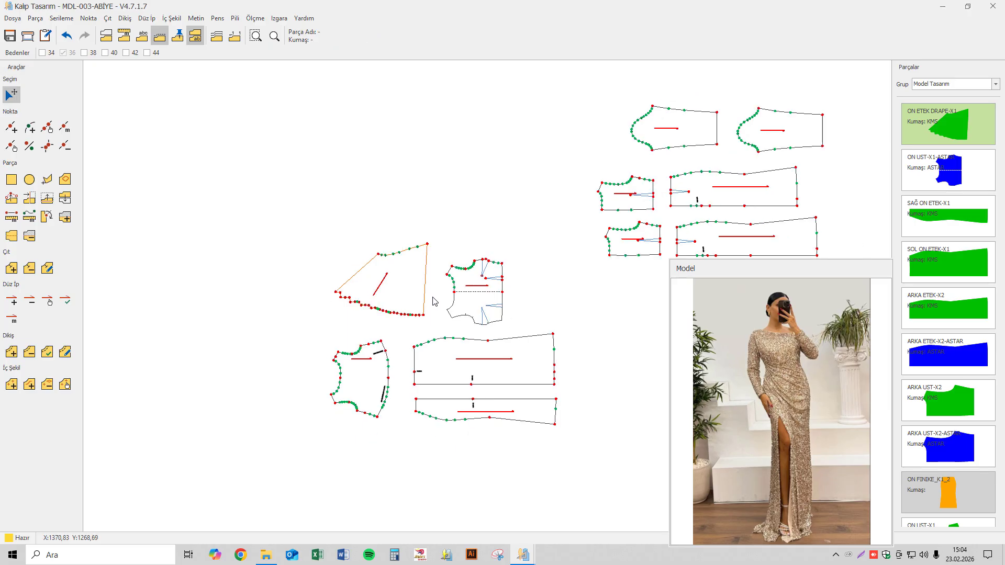
middle_click_drag(434, 306, 384, 296)
right_click(394, 349)
left_click(427, 381)
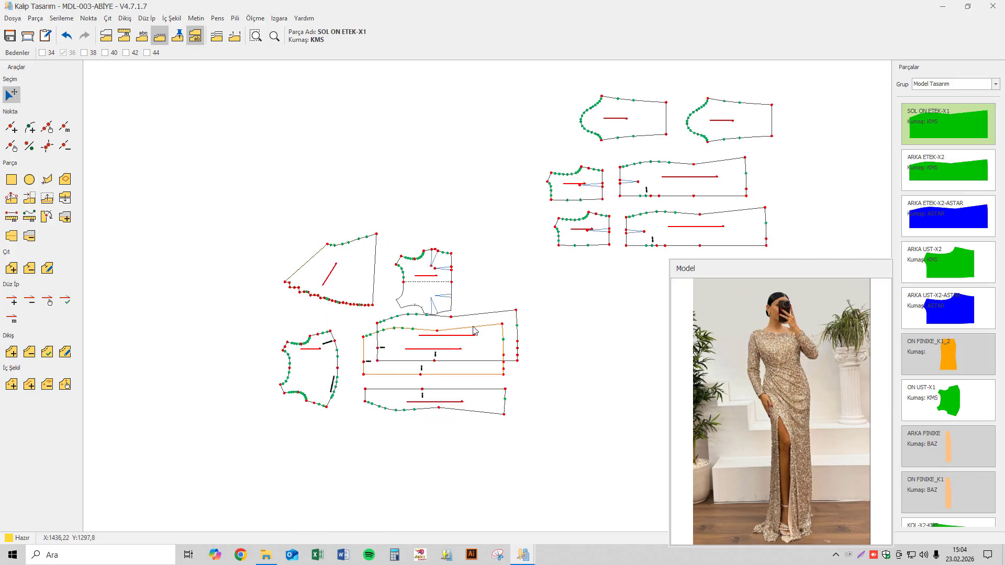
left_click_drag(474, 325, 663, 327)
right_click(501, 395)
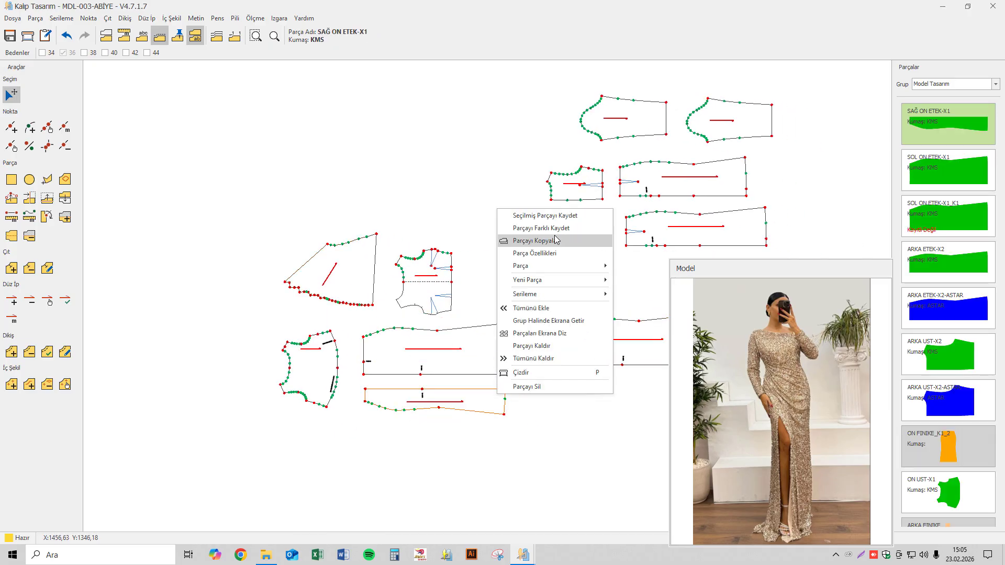
left_click(526, 240)
left_click_drag(709, 395, 705, 392)
middle_click_drag(629, 386, 432, 393)
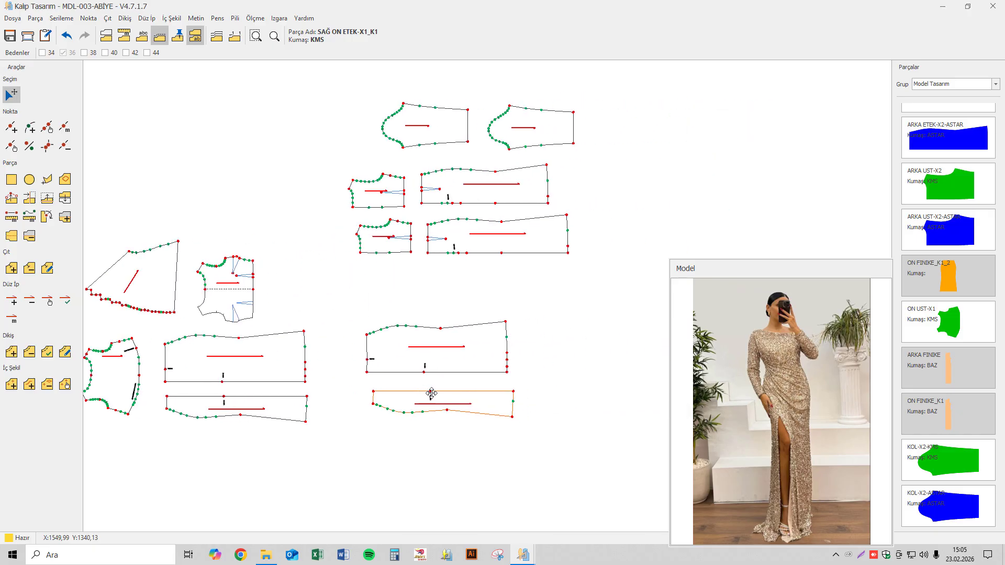
- Add a 0.2 cm Y-direction allowance to the side edge of the copied left front skirt panel
scroll(449, 379, "up", 5)
left_click(46, 198)
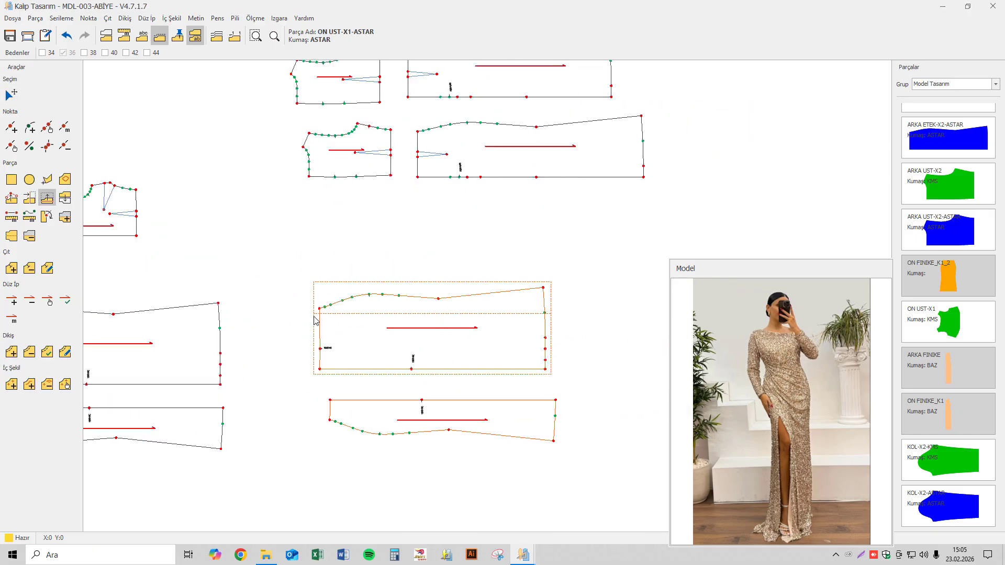
left_click(353, 319)
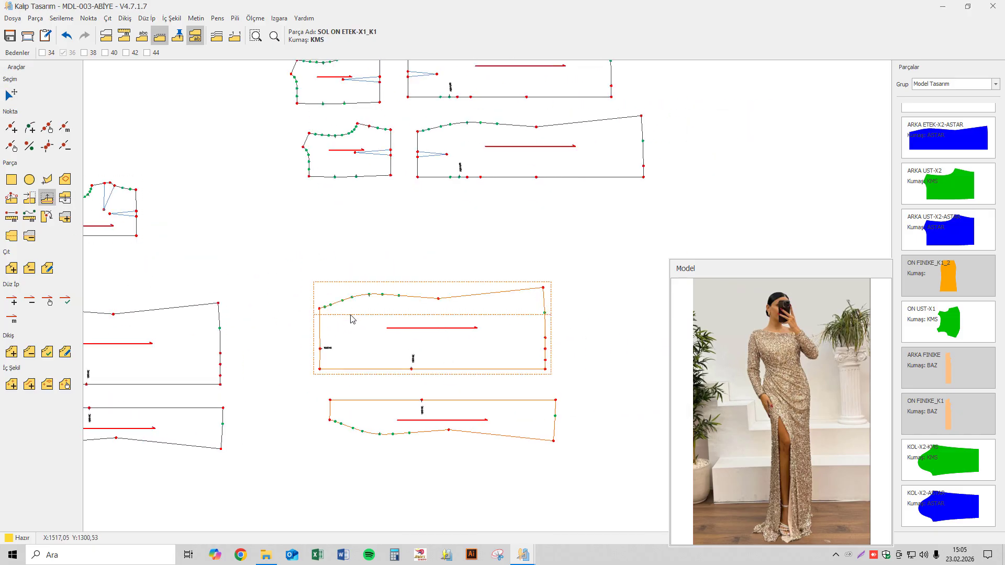
left_click(319, 308)
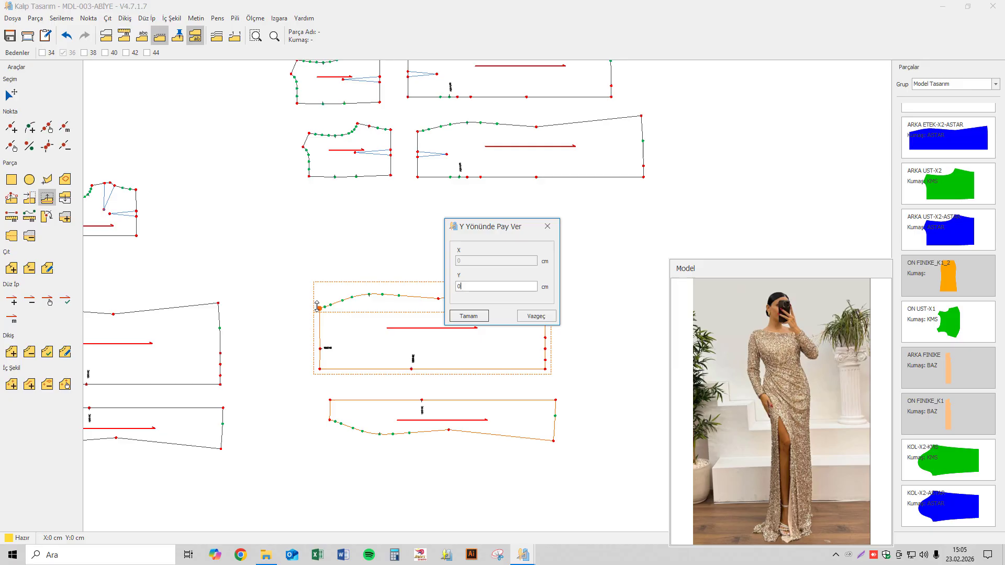
type("0,2")
key("Return")
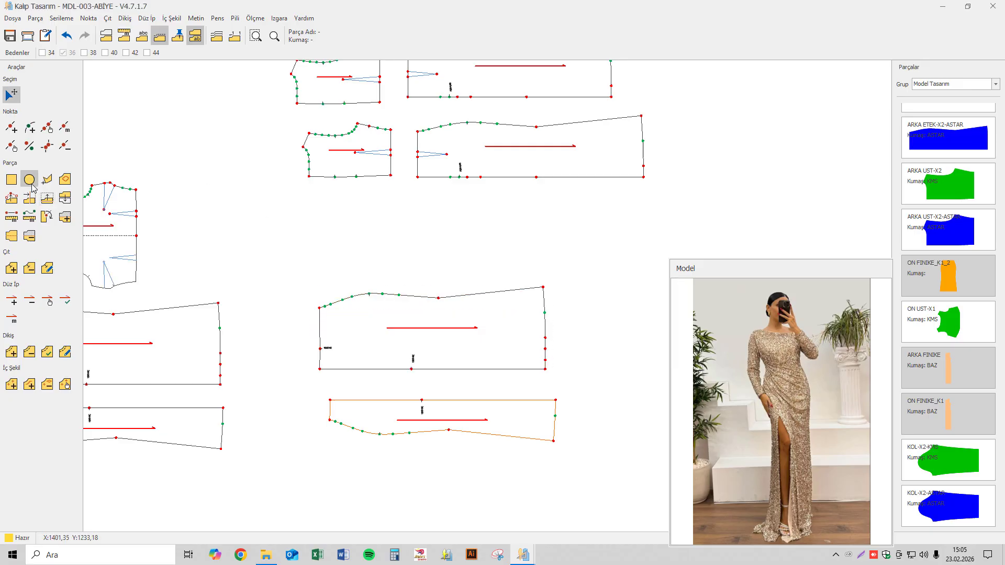
- Apply a -0.25 cm Y-direction allowance to the curved side edge of the copied right front skirt panel
left_click(234, 377)
left_click(404, 414)
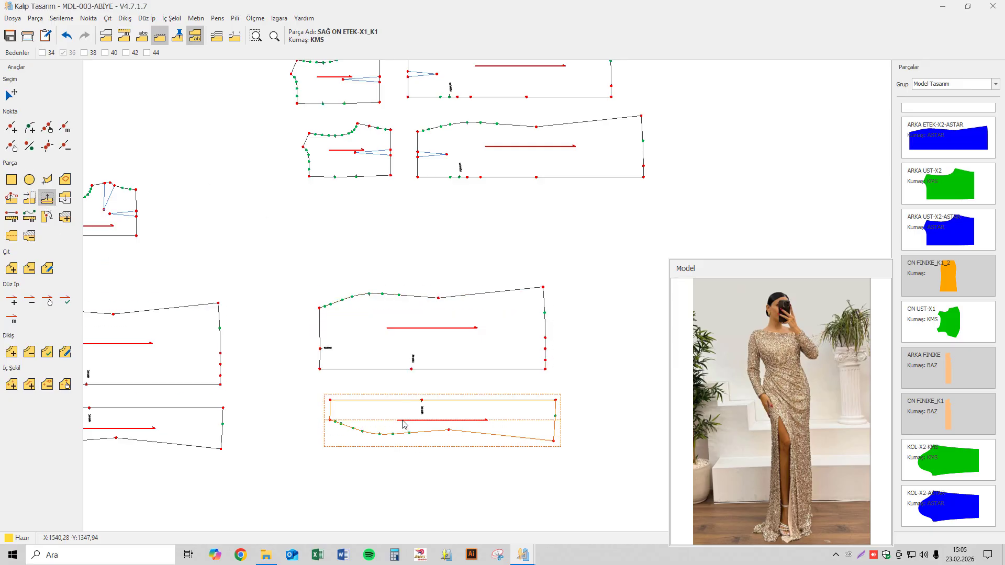
left_click(323, 426)
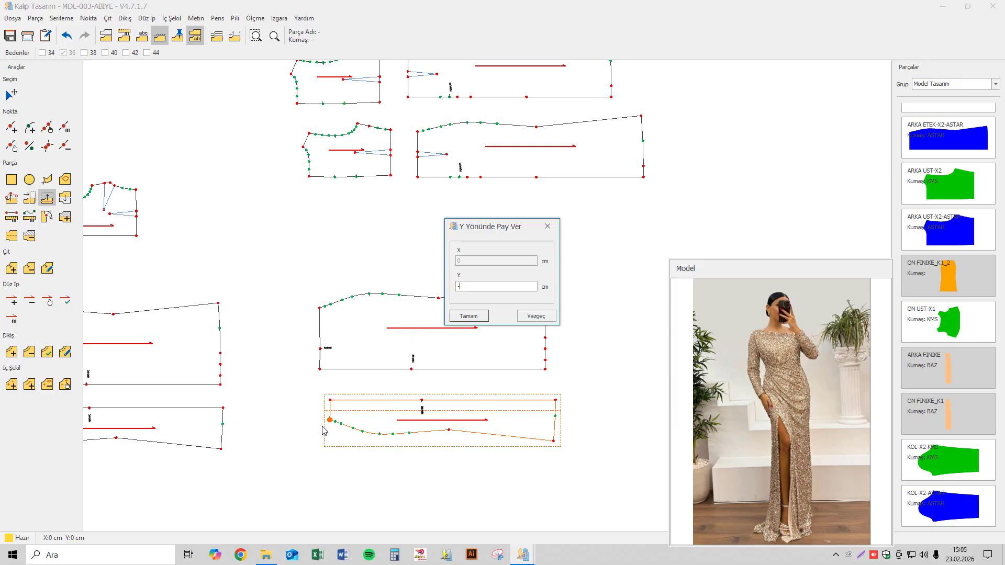
type("-0,25")
key("Return")
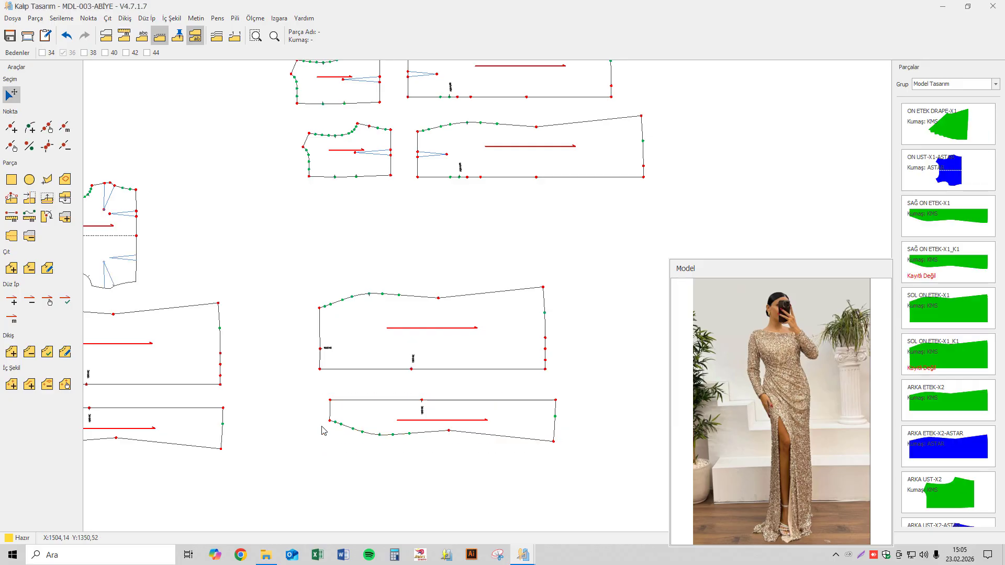
- Shorten the copied left front skirt panel at the hem by shifting its hem edge -10 cm in X
left_click(30, 202)
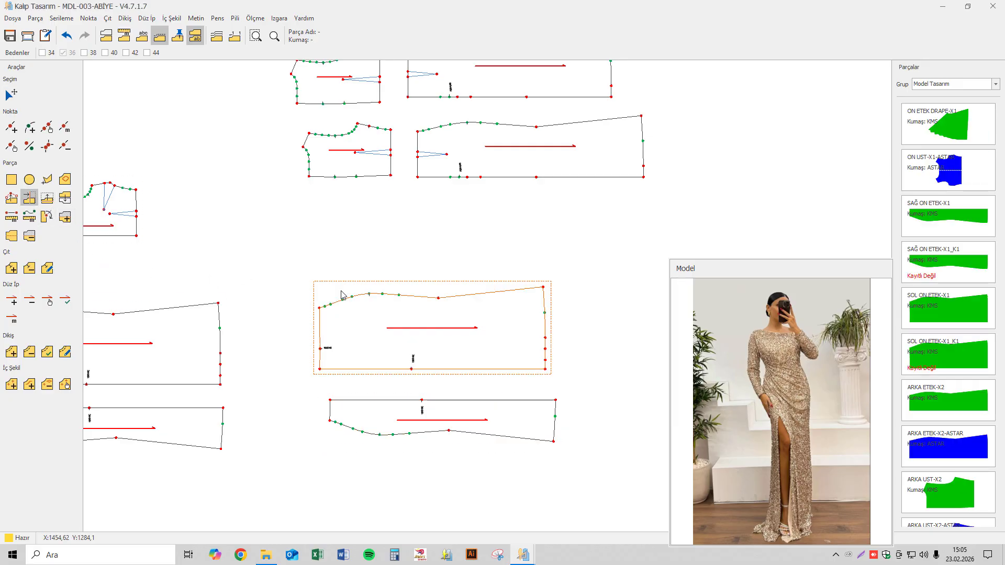
left_click(482, 309)
left_click(542, 288)
key("Left")
key("Left")
key("Left")
key("Left")
key("Left")
key("Left")
key("Left")
key("Left")
key("Left")
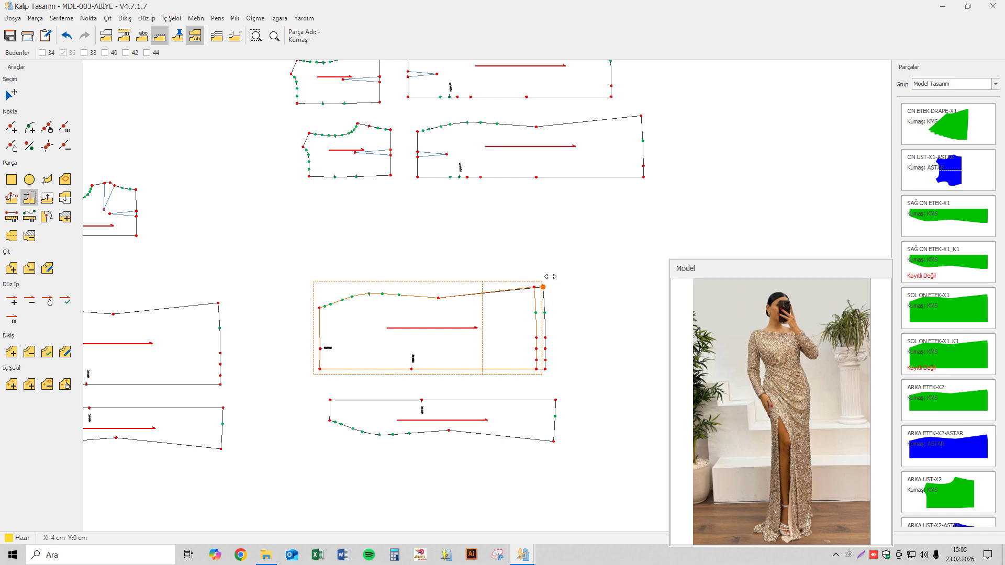
key("Left")
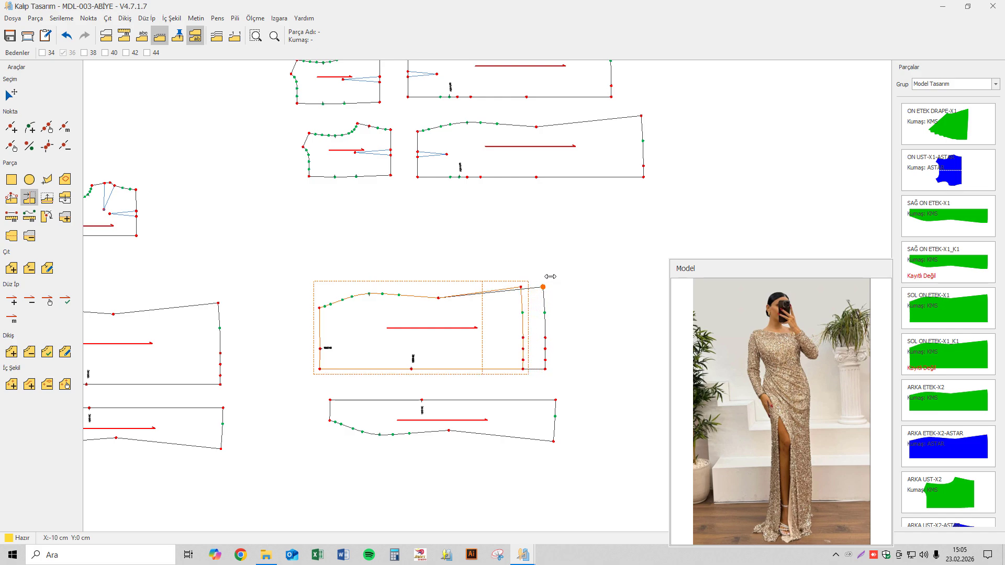
key("Return")
- Shorten the copied right front skirt panel by moving its hem edge -10 cm in X
left_click(32, 202)
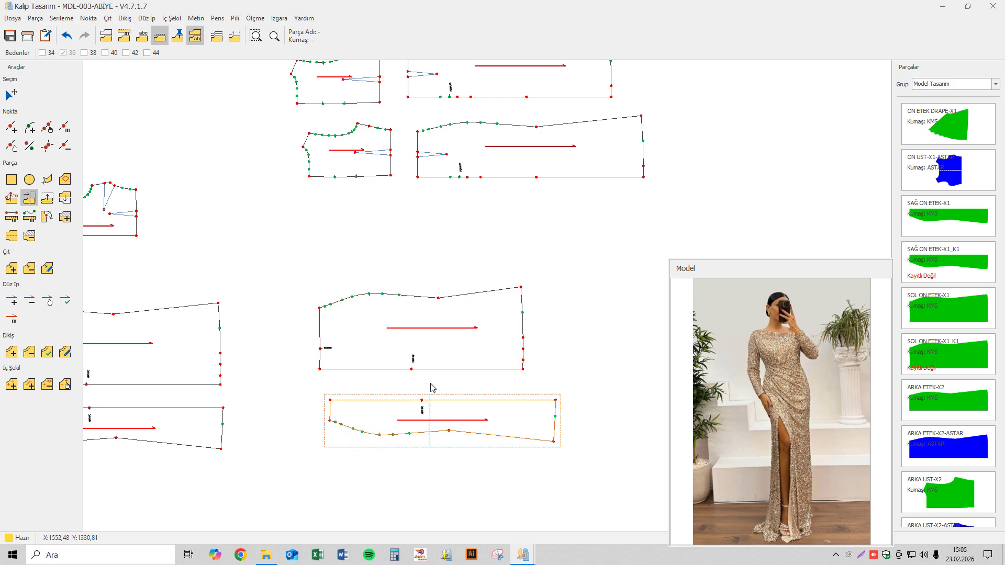
left_click(496, 430)
left_click(578, 379)
key("Left")
key("Left")
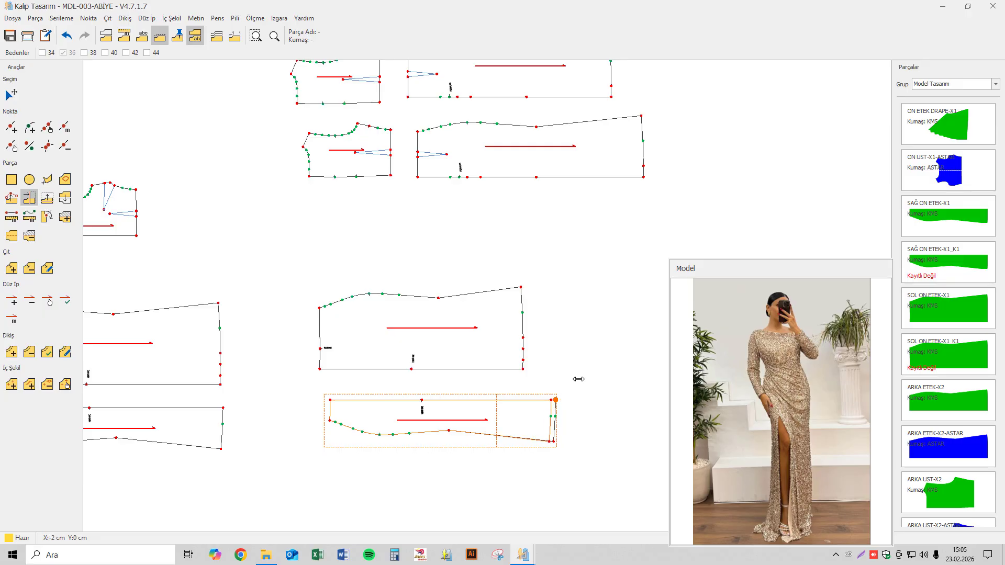
key("Left")
key("Left")
key("Left")
key("Left")
key("Left")
key("Left")
key("Left")
key("Left")
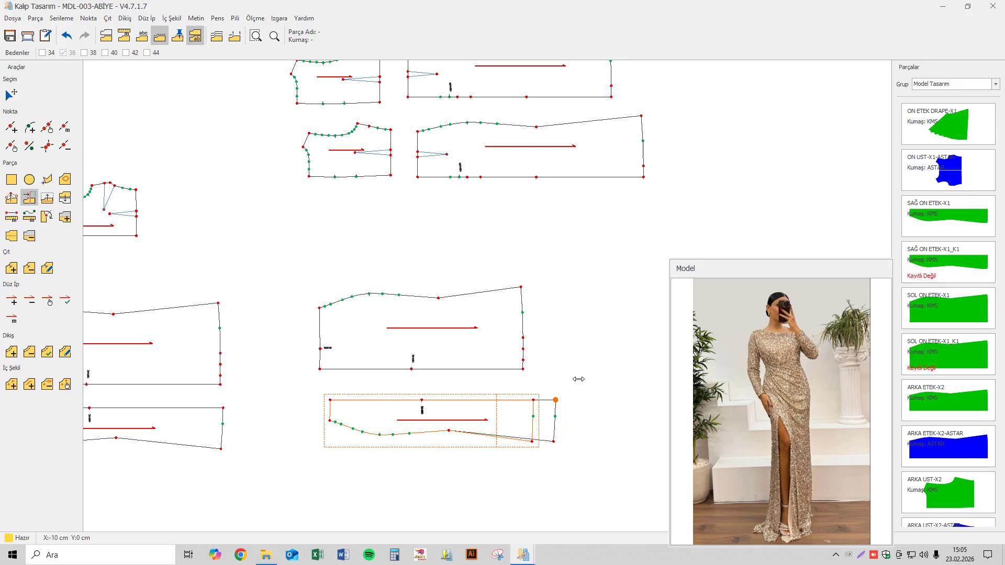
key("Return")
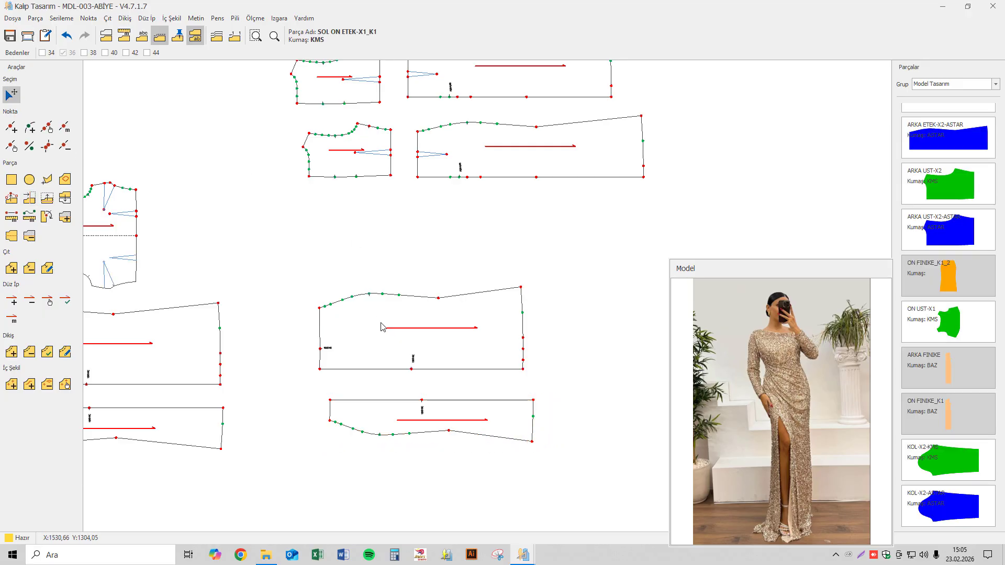
right_click(378, 322)
left_click(424, 330)
type("O")
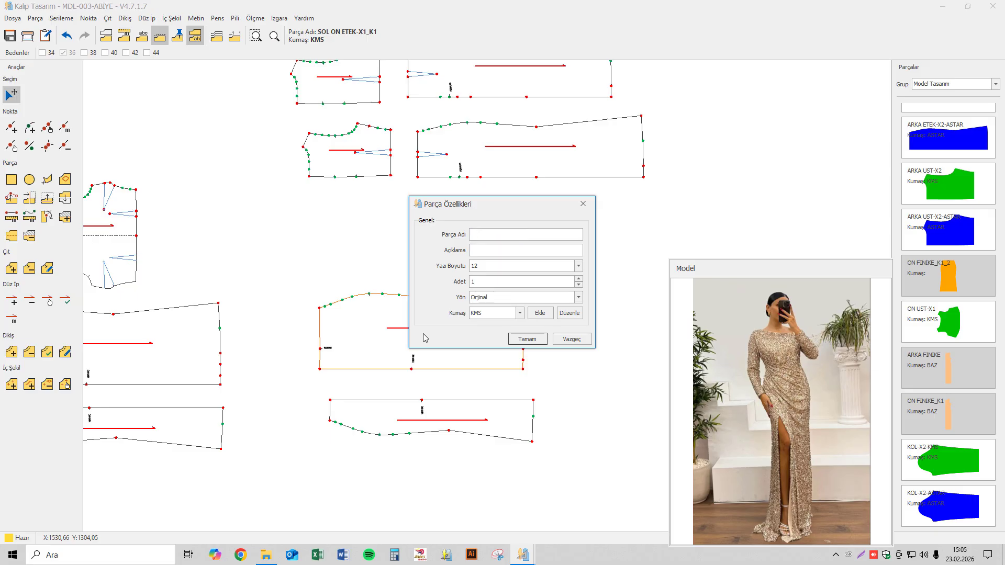
left_click(571, 339)
- Rename the copied left front skirt panel SOL ON ETEK-X1-ASTAR and set its fabric to ASTAR
right_click(427, 330)
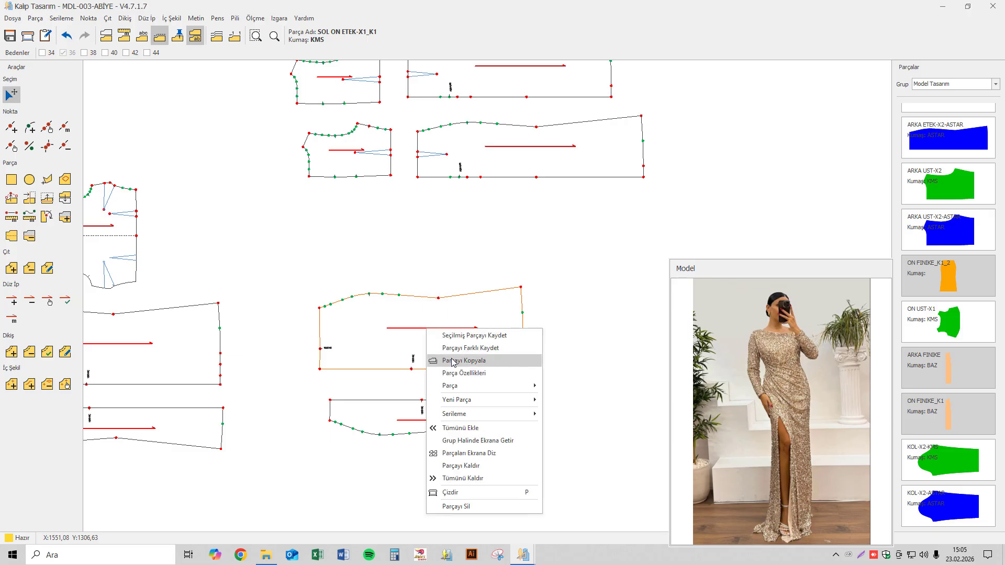
left_click(459, 373)
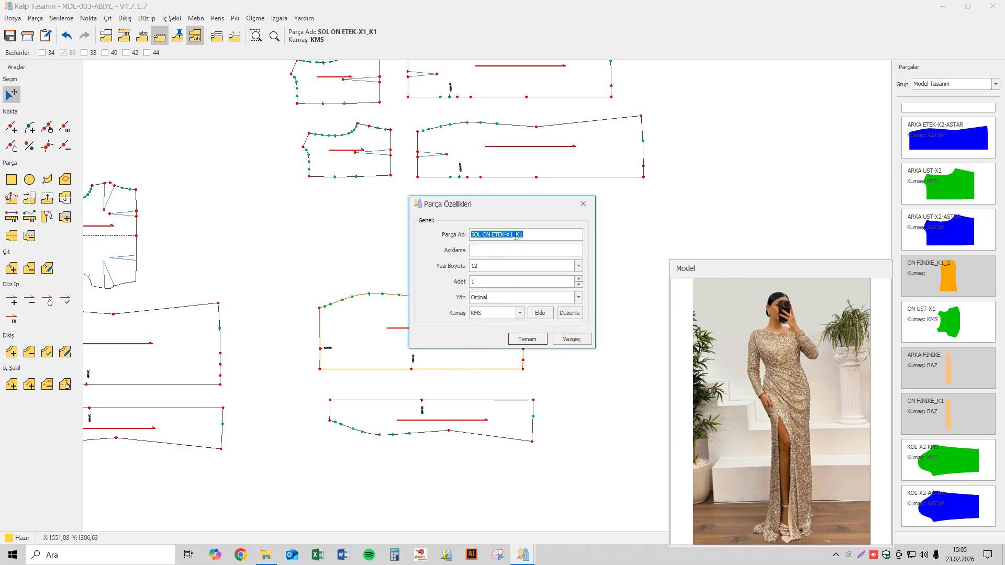
left_click(513, 235)
left_click(516, 312)
left_click(495, 323)
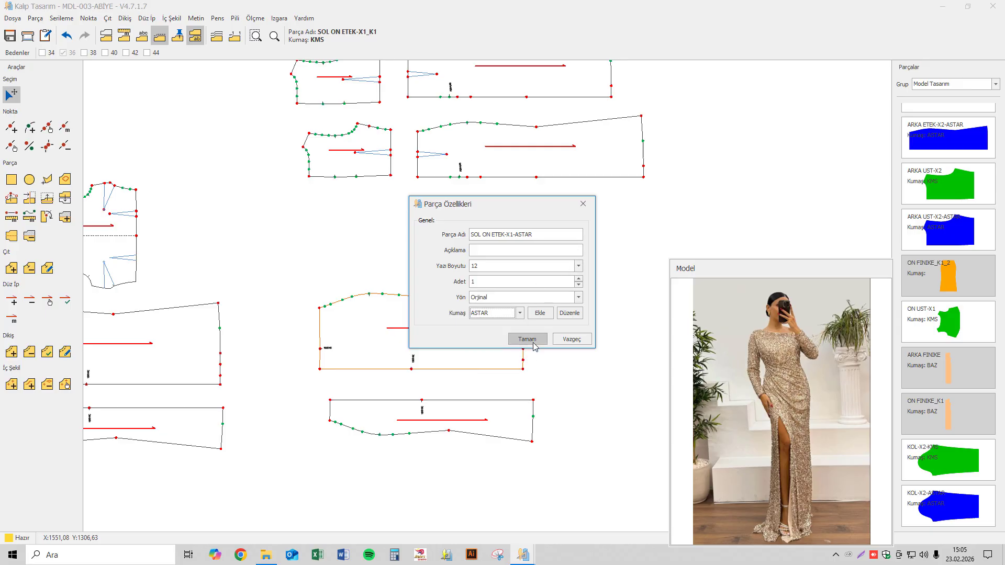
left_click(527, 339)
- Rename the copied right front skirt panel SAĞ ON ETEK-X1-ASTAR and set its fabric to ASTAR
right_click(492, 417)
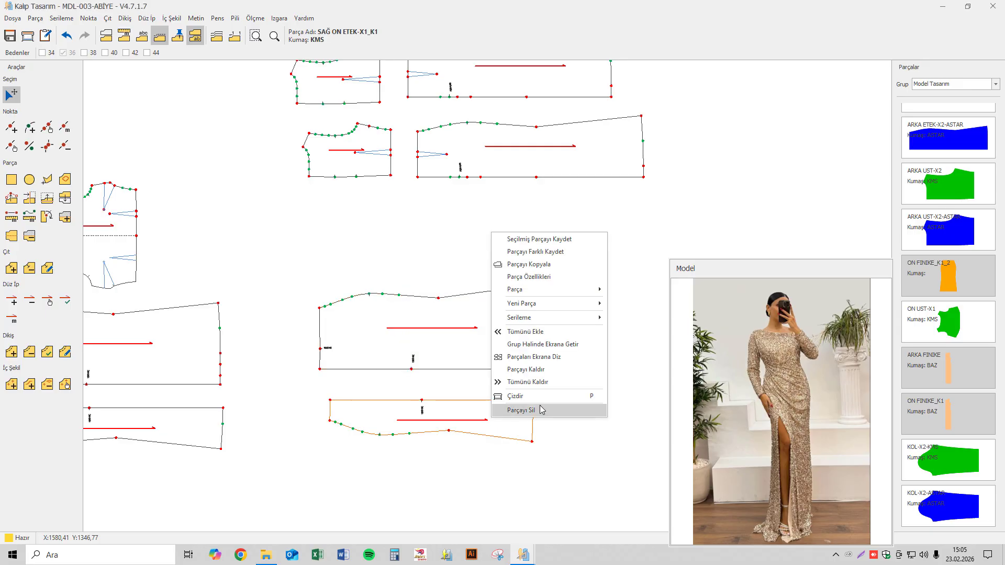
left_click(547, 251)
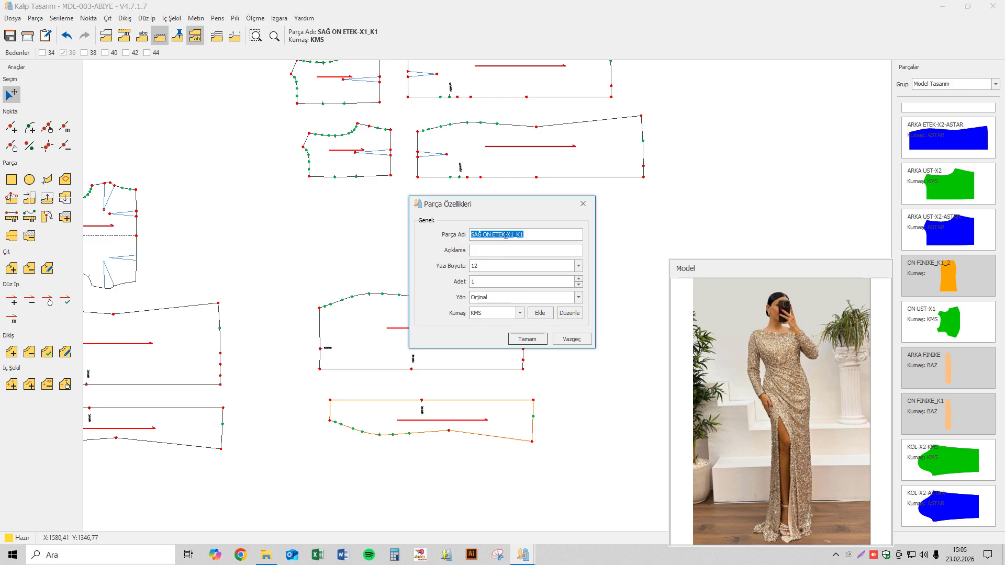
left_click_drag(514, 234, 516, 233)
left_click(497, 313)
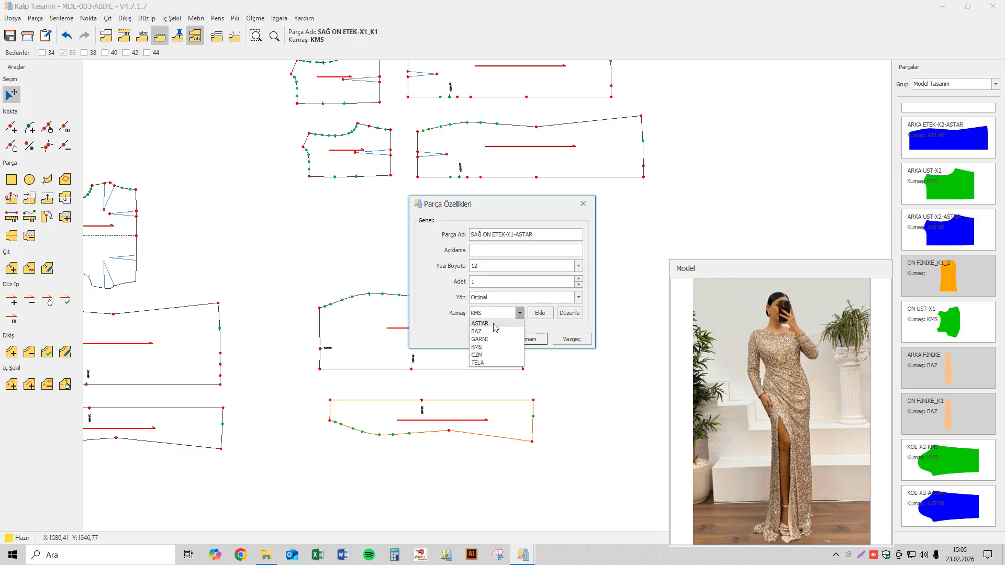
left_click(486, 322)
left_click(526, 339)
scroll(541, 280, "down", 2)
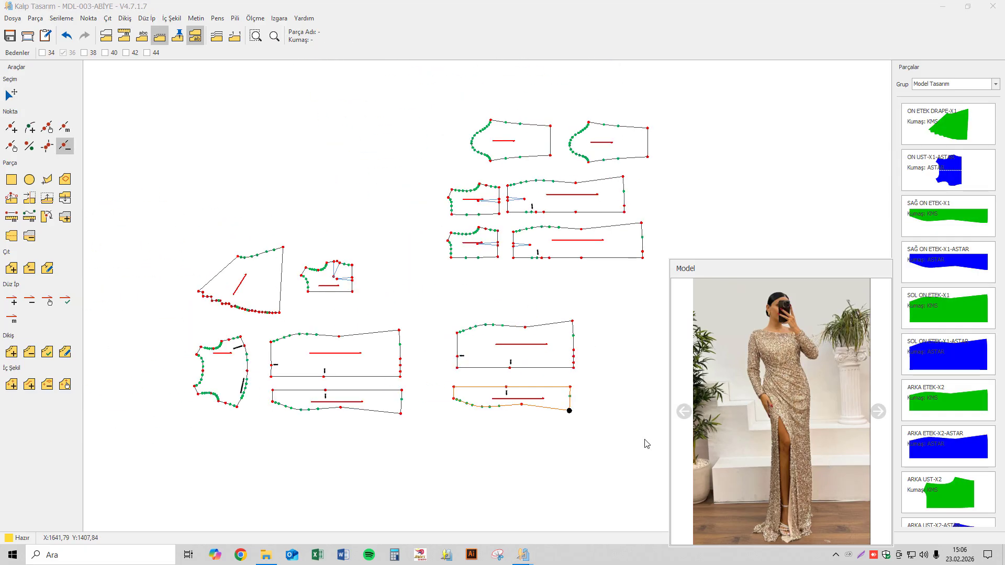
- Add a seam allowance around the whole outline of the full-width front bodice piece
left_click(11, 352)
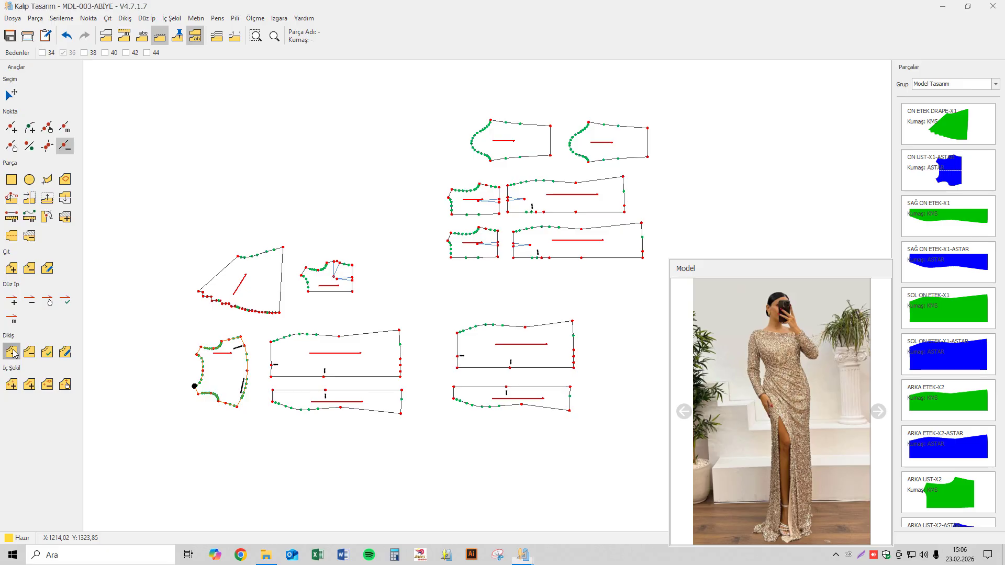
left_click(242, 413)
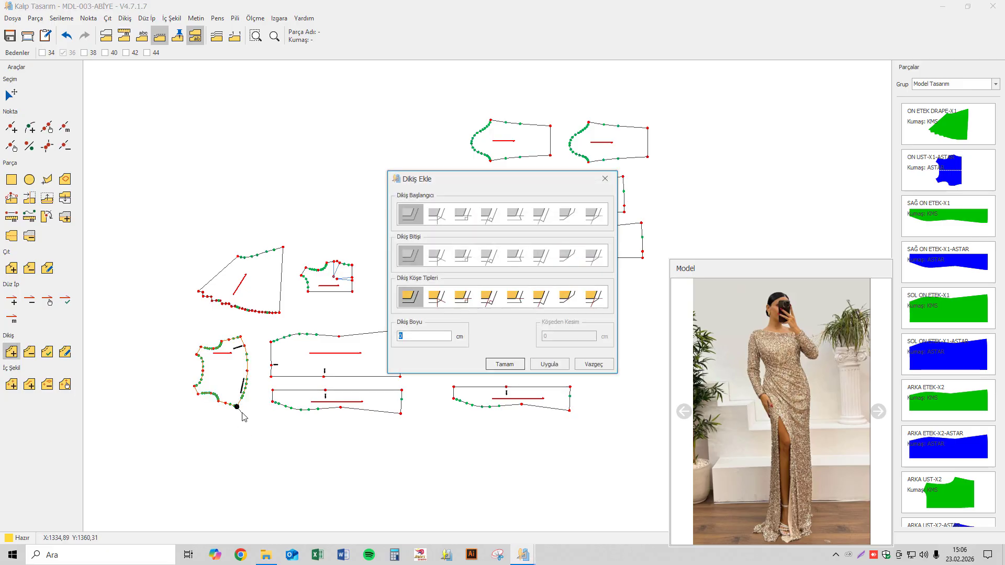
key("Return")
scroll(224, 369, "up", 2)
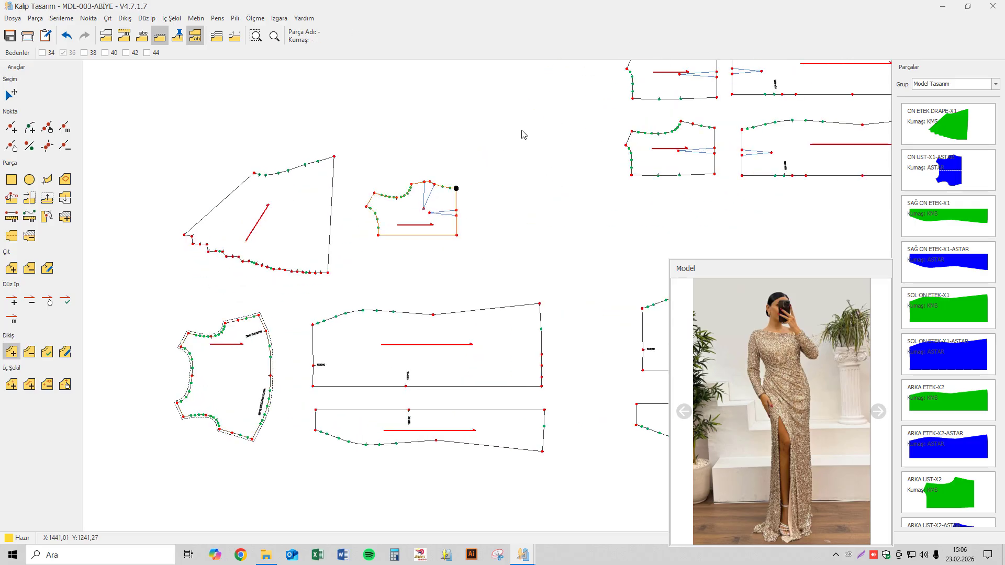
- Add a 1 cm seam allowance around the ON ETEK DRAPE-X1 piece and along all front bodice lining edges except the fold line
left_click(328, 272)
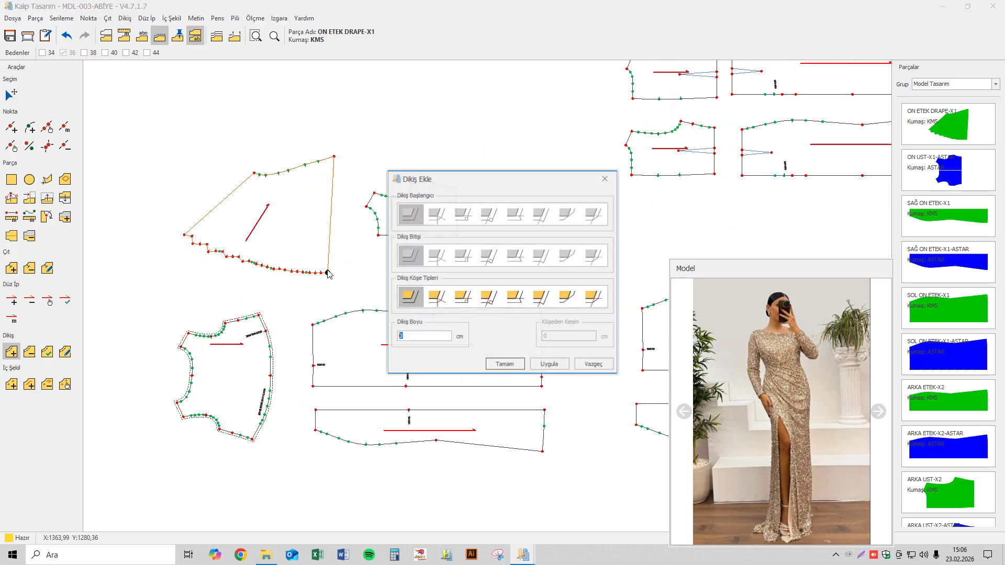
type("1")
key("Return")
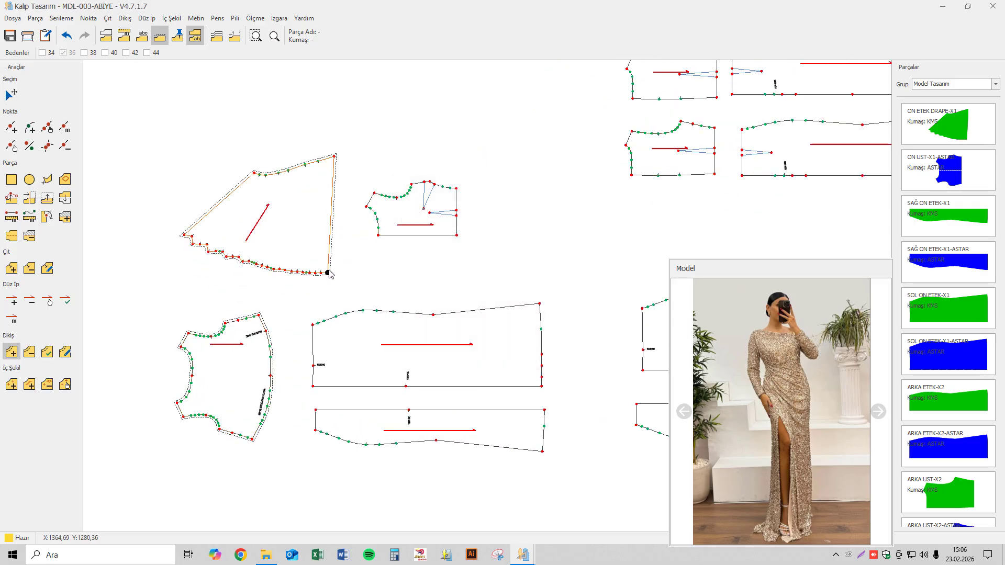
left_click(365, 248)
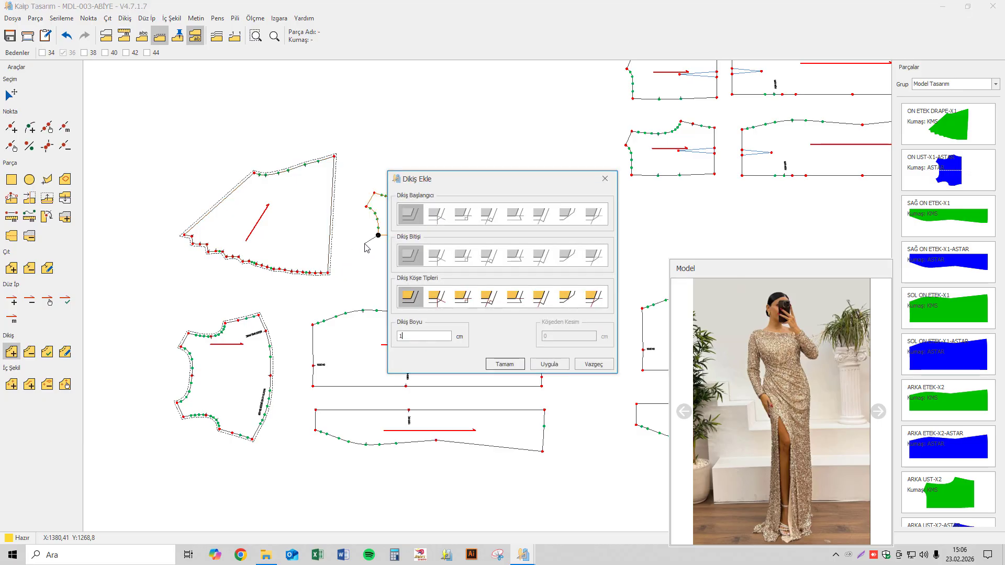
key("Return")
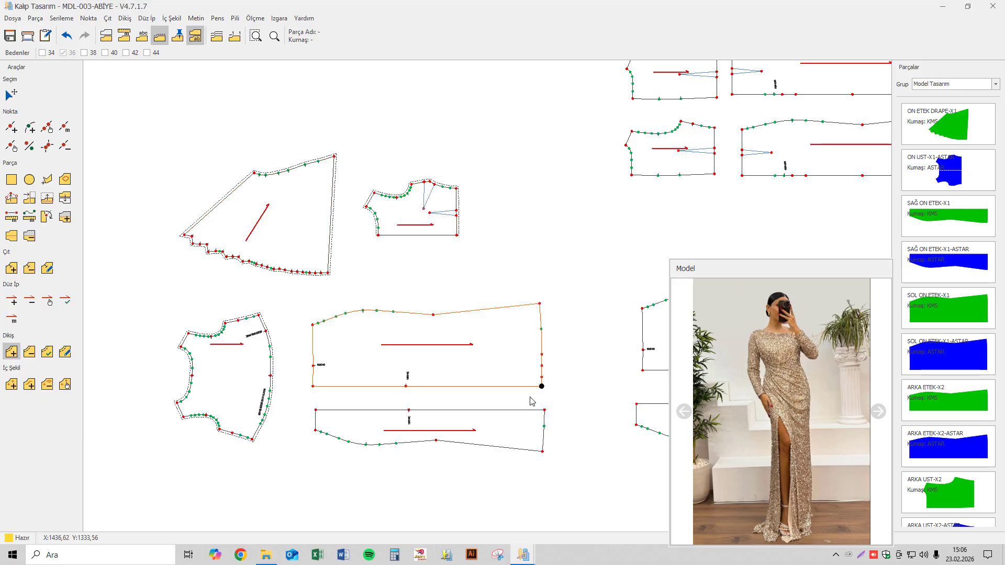
- Add 1 cm seam allowances to every edge except the hem on the original left and right front skirt panels
left_click(539, 303)
key("Return")
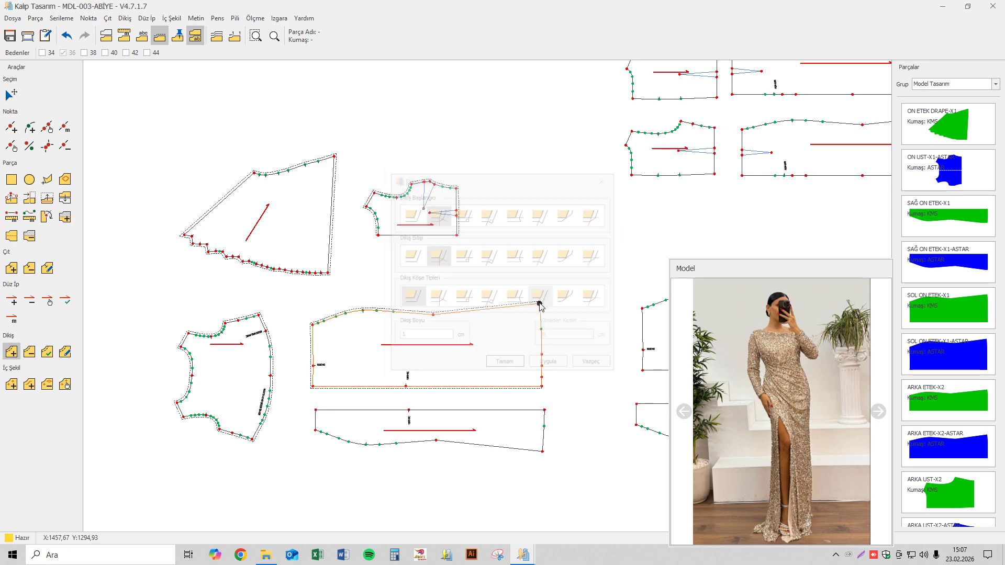
left_click(544, 410)
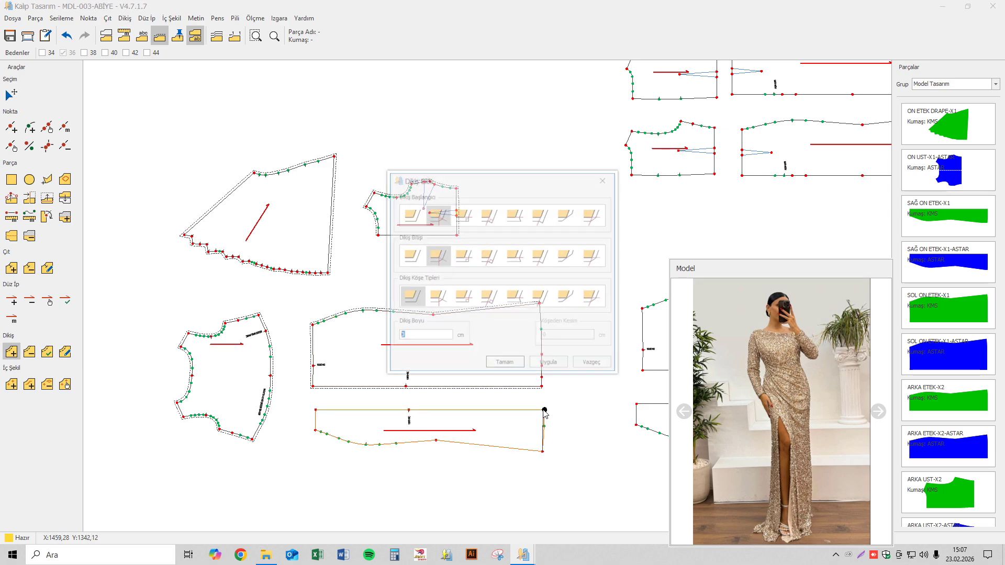
key("Return")
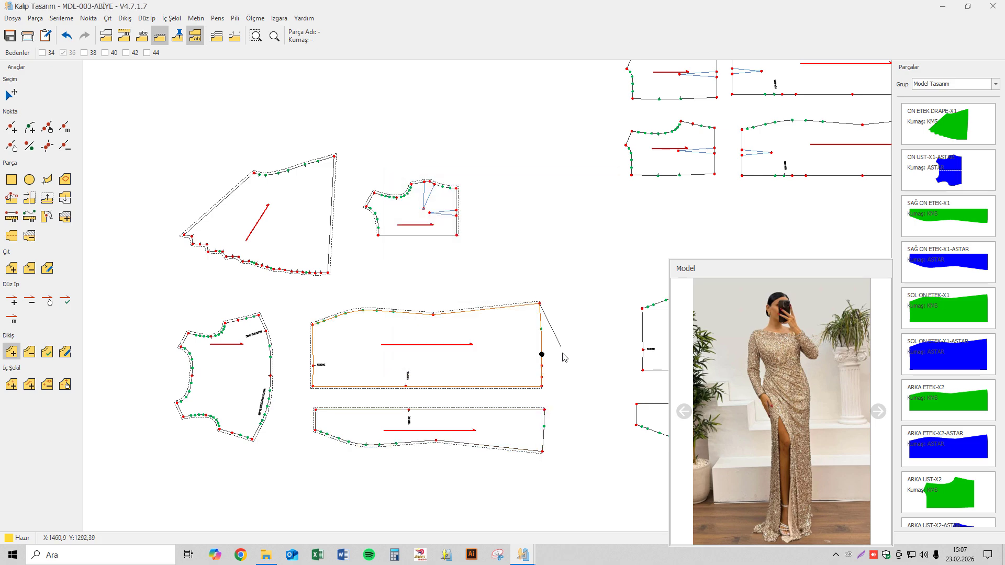
left_click(541, 387)
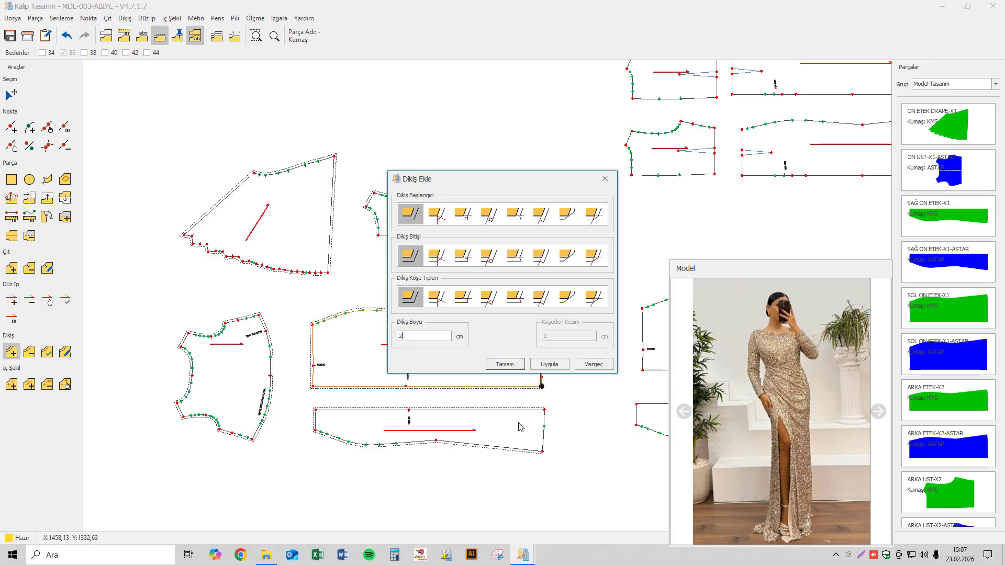
left_click(520, 222)
left_click_drag(550, 184, 747, 178)
left_click(788, 356)
- Add a 2 cm seam allowance to the original left front skirt panel's hem, with the start type Sonrasına Katlanan Dikiş
scroll(541, 309, "up", 5)
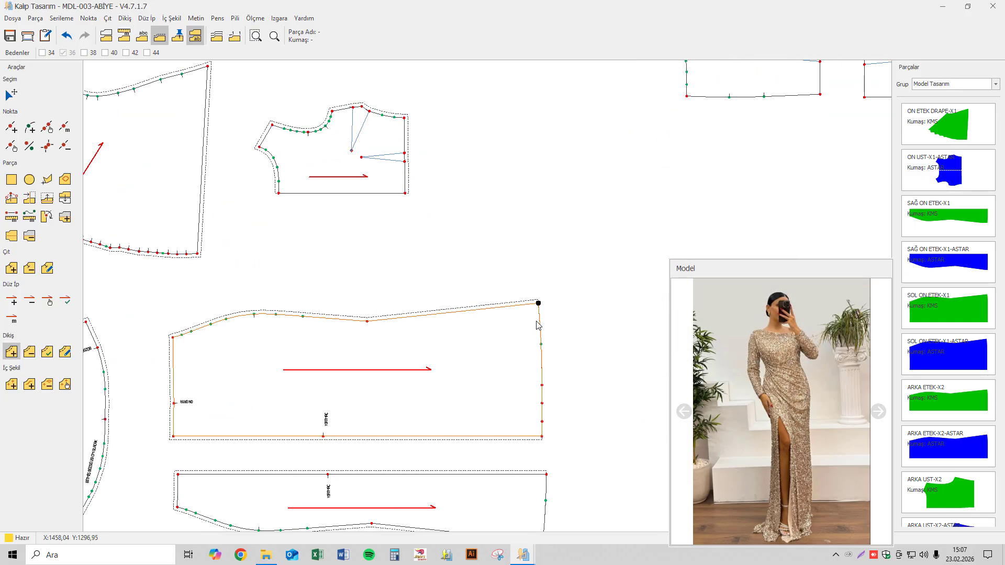
middle_click_drag(534, 324, 500, 234)
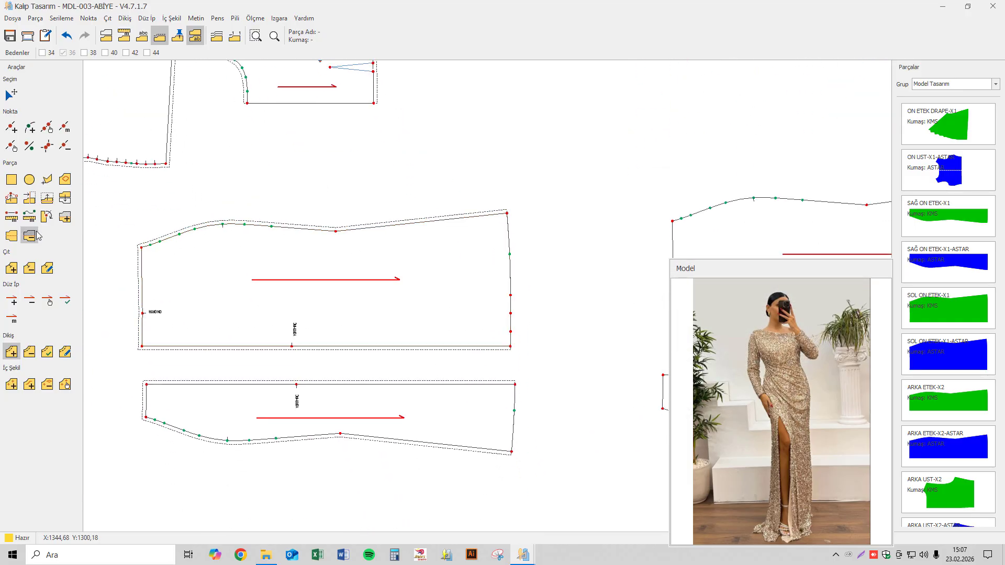
left_click(9, 358)
left_click(507, 213)
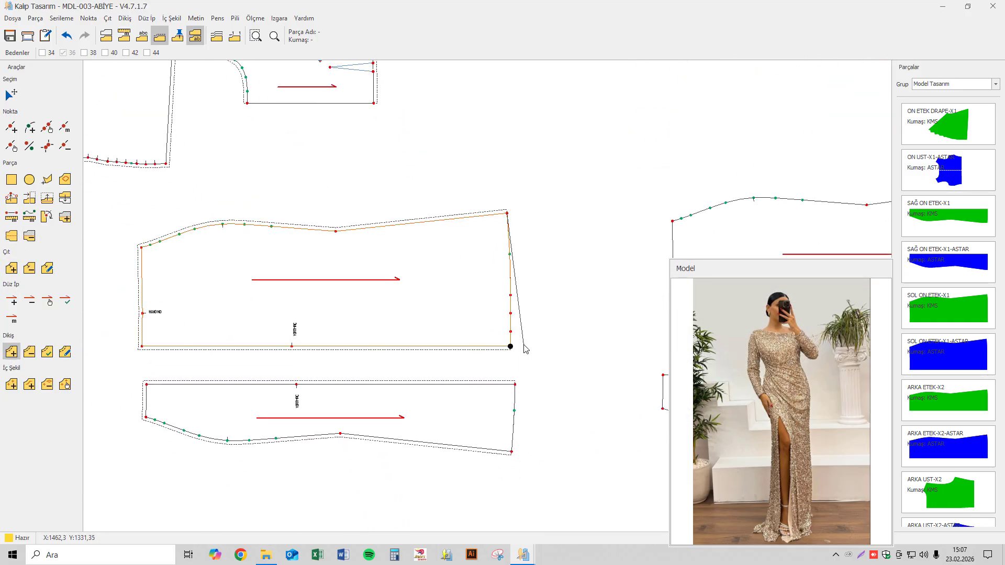
left_click(510, 347)
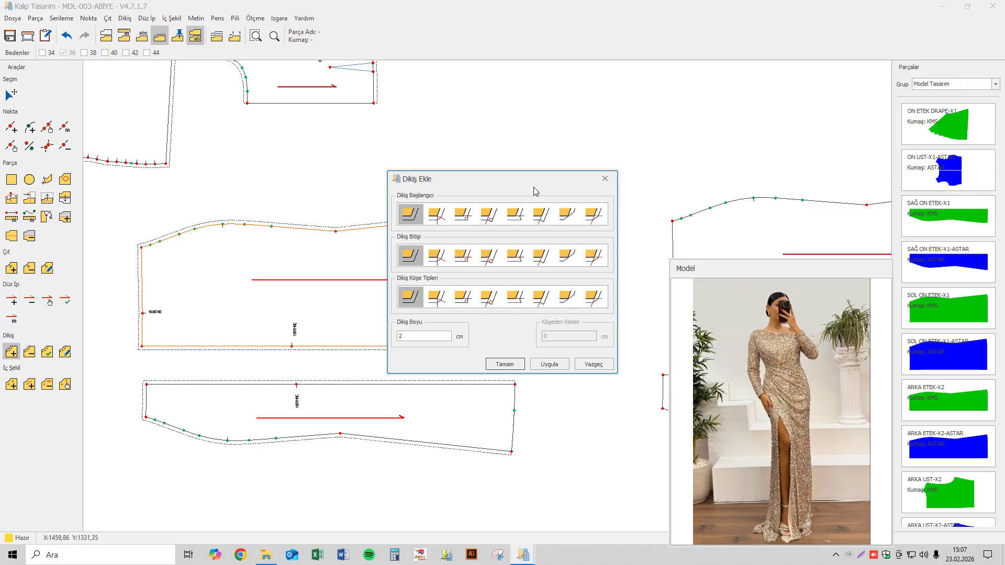
left_click(515, 214)
left_click_drag(539, 179, 717, 148)
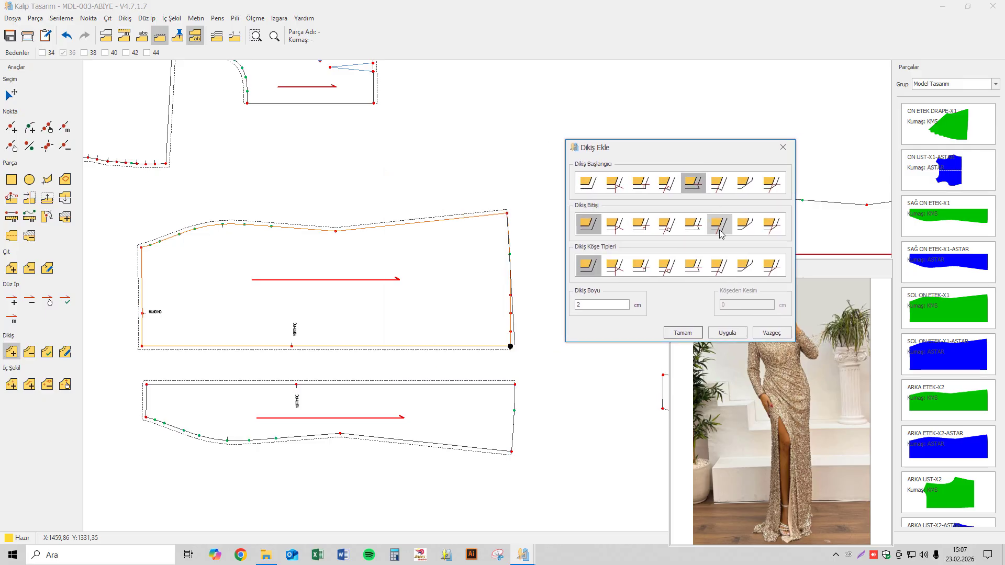
left_click(728, 333)
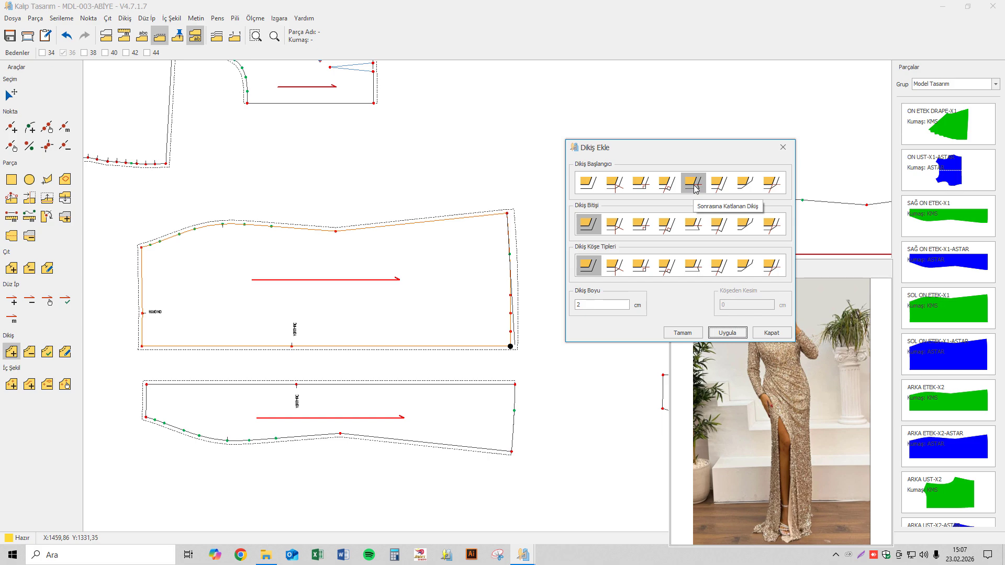
left_click(736, 333)
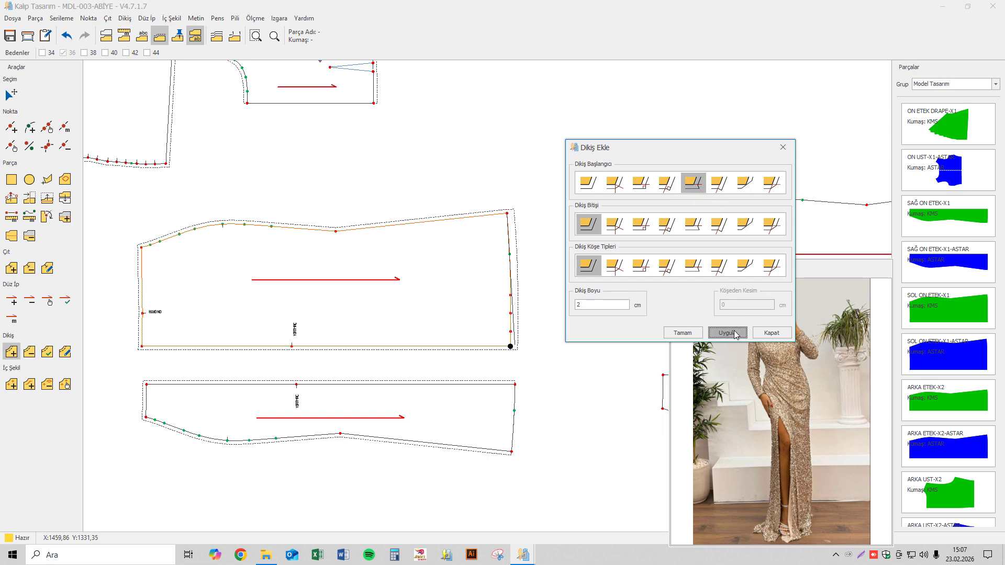
left_click(682, 333)
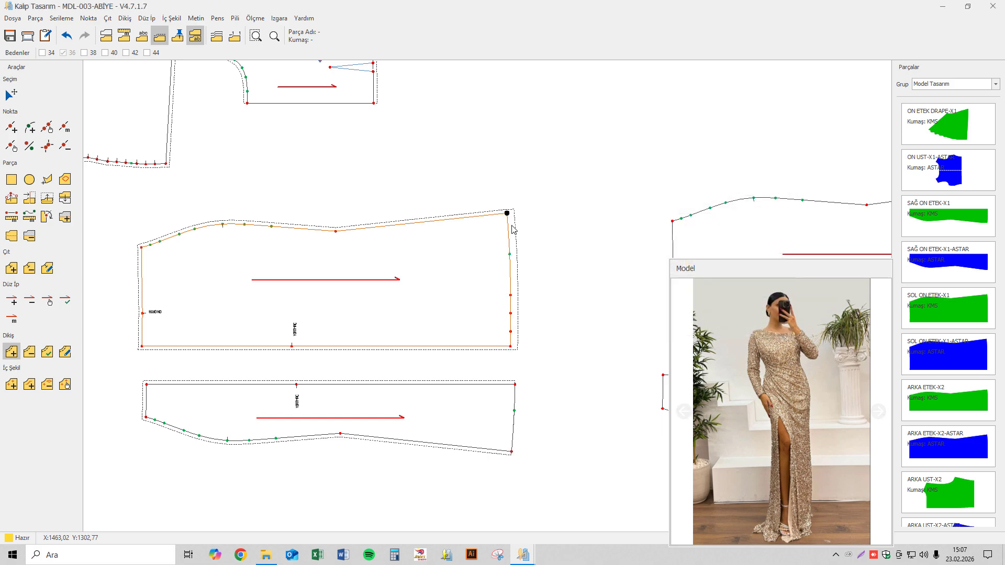
scroll(506, 217, "up", 2)
scroll(506, 221, "up", 2)
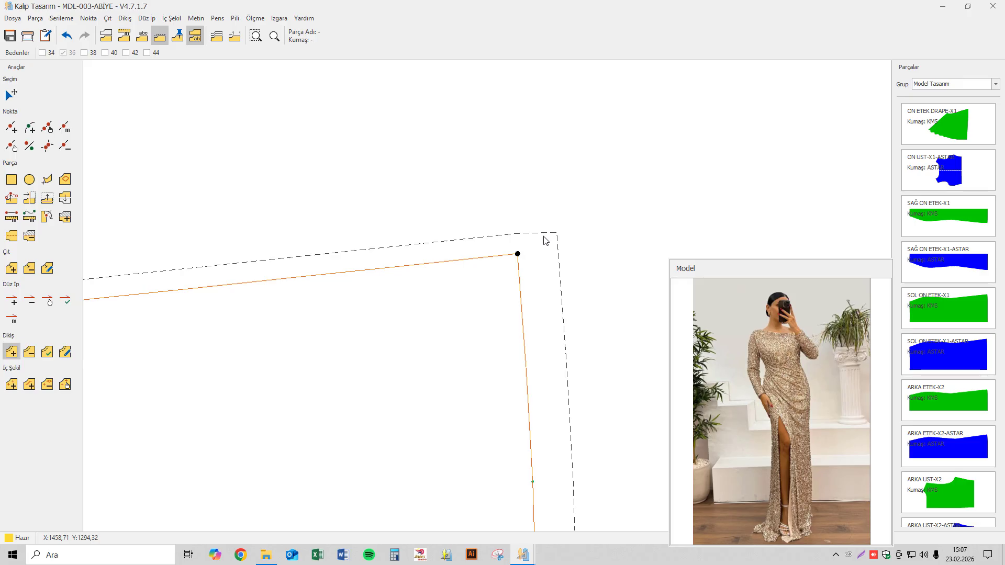
- Add a 2 cm hem allowance to the original right front skirt panel, choosing the folded seam end type
scroll(545, 240, "down", 5)
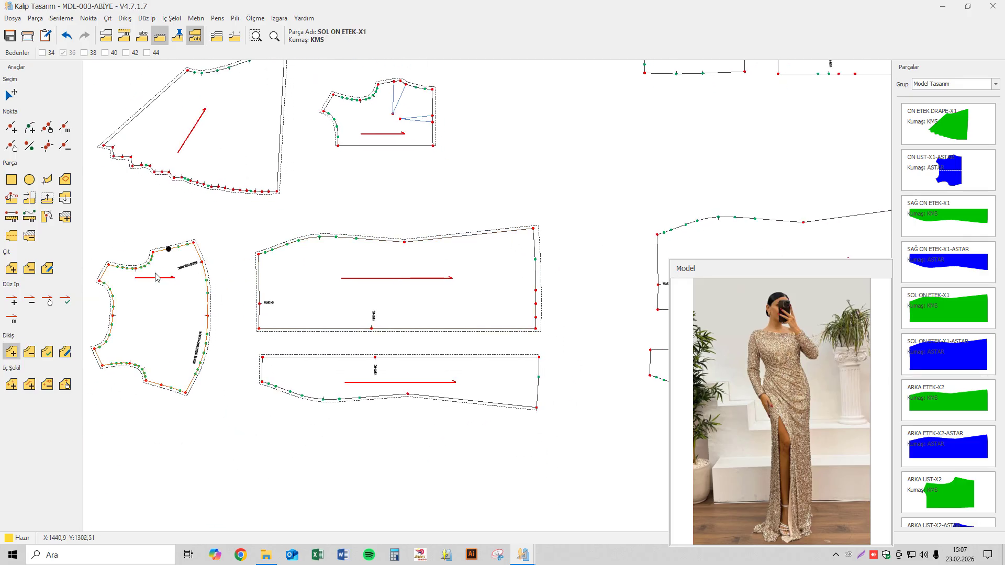
left_click(540, 358)
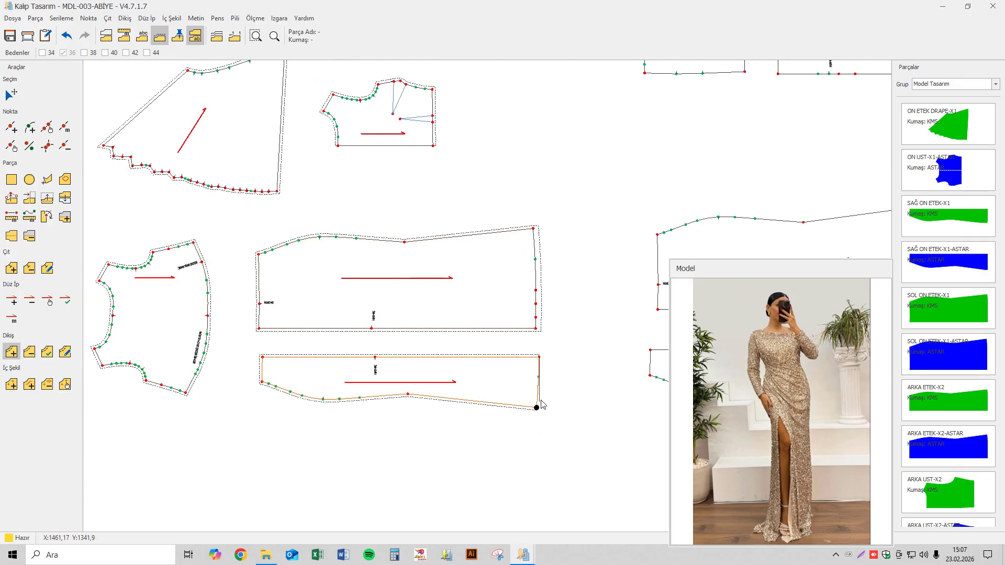
left_click(537, 408)
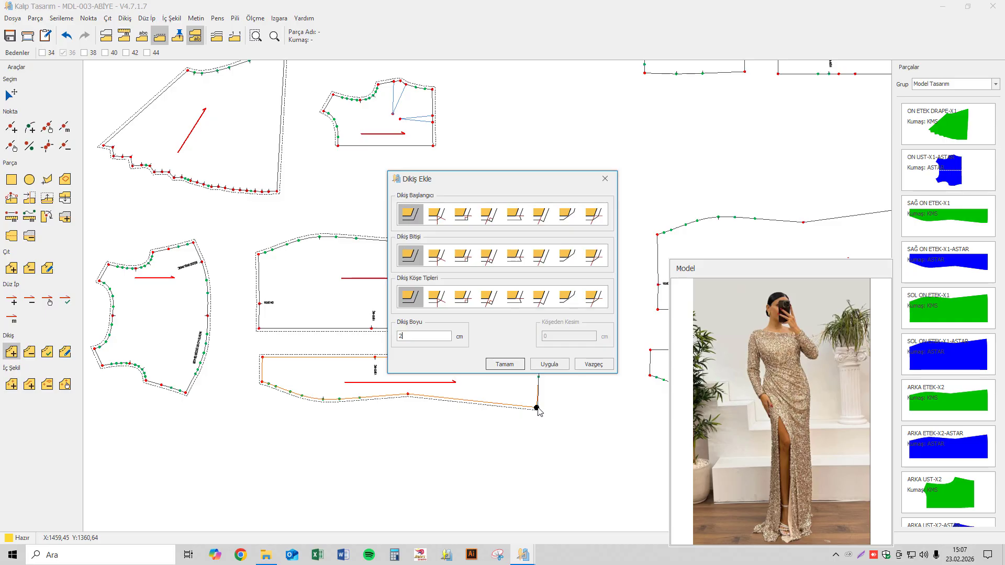
left_click(541, 256)
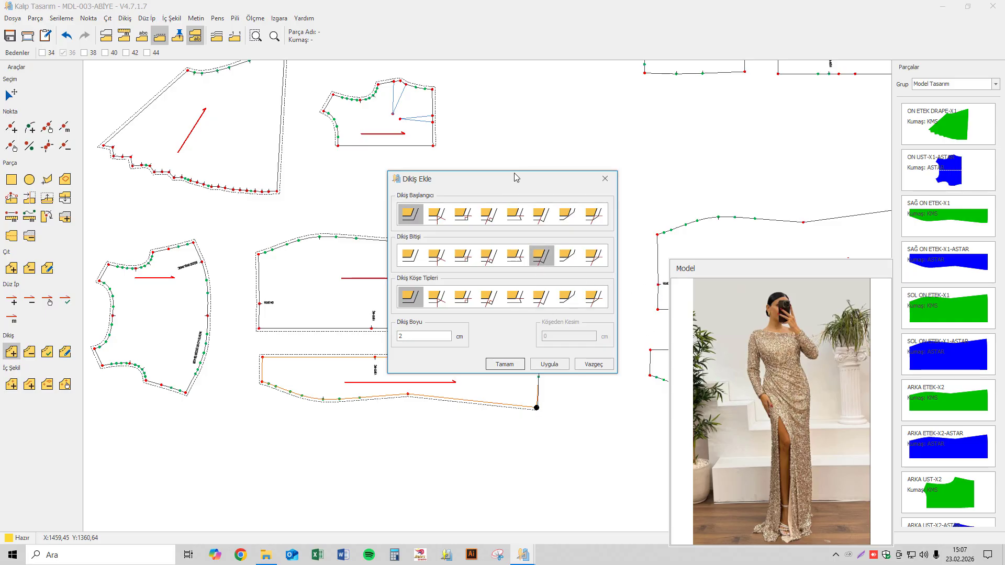
left_click_drag(516, 177, 650, 143)
left_click(683, 330)
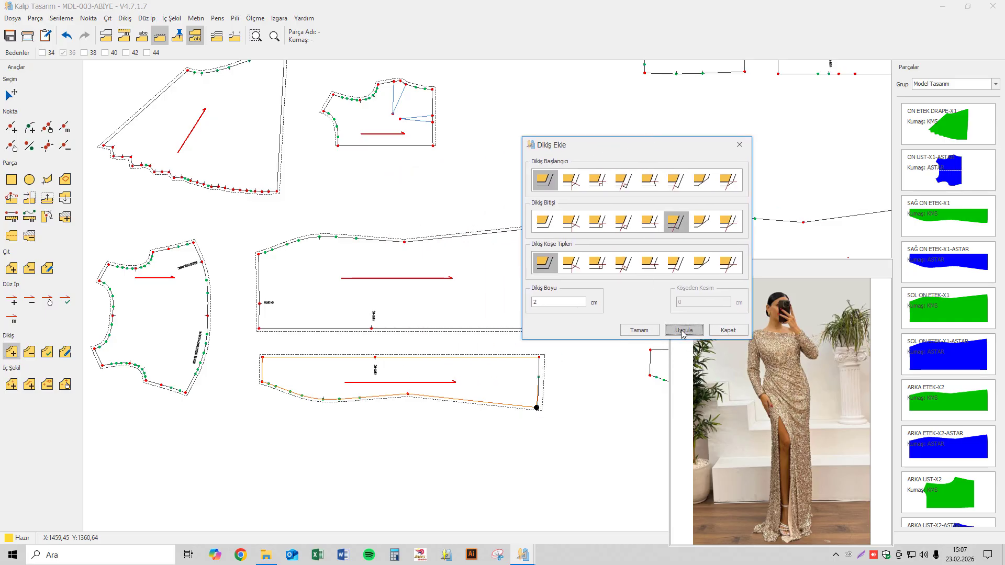
left_click(650, 222)
left_click(683, 333)
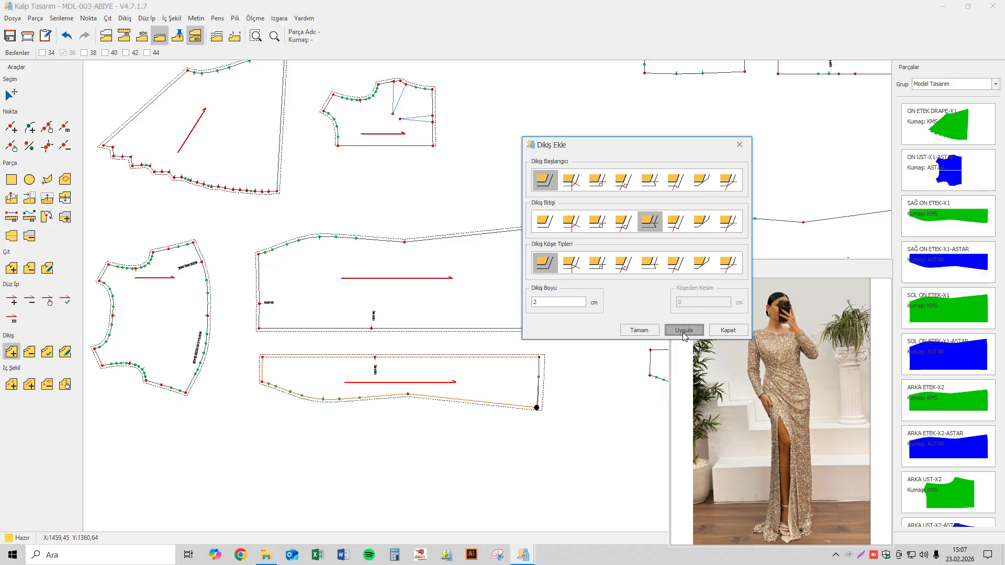
left_click(639, 330)
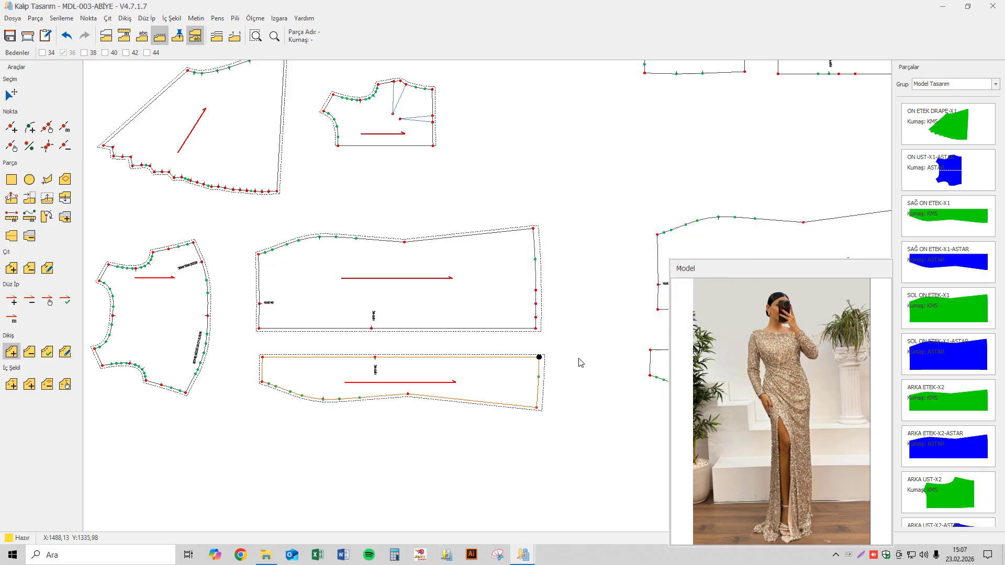
- Add a 1 cm seam allowance around the whole outline of the left and right front skirt lining panels
scroll(576, 359, "down", 4)
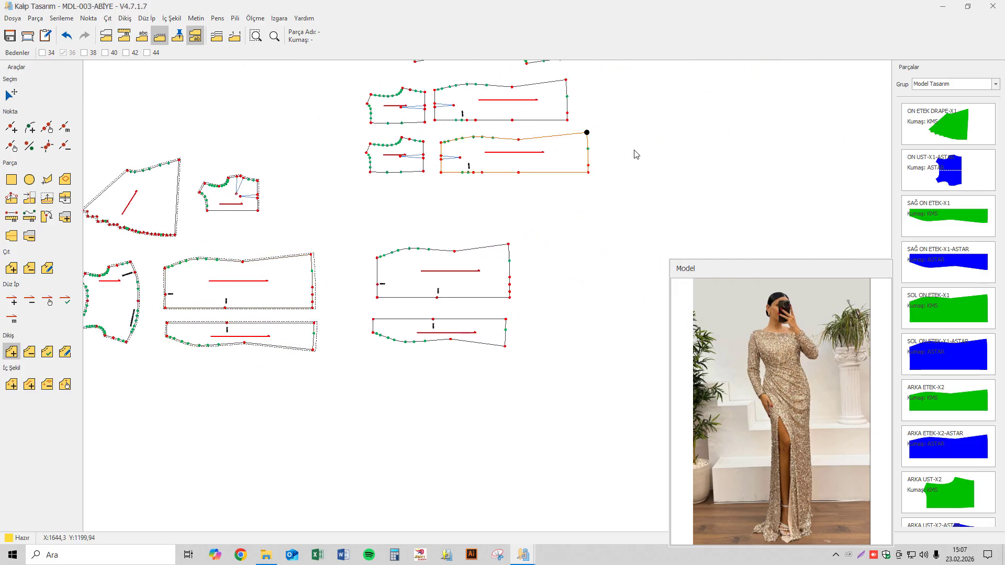
left_click(483, 266)
left_click(385, 306)
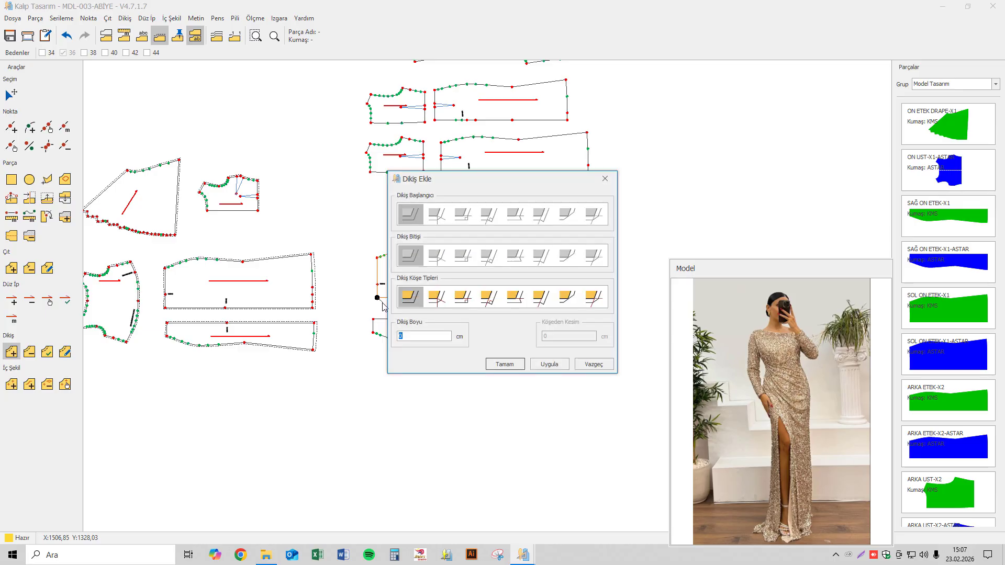
type("1")
key("Return")
left_click(385, 320)
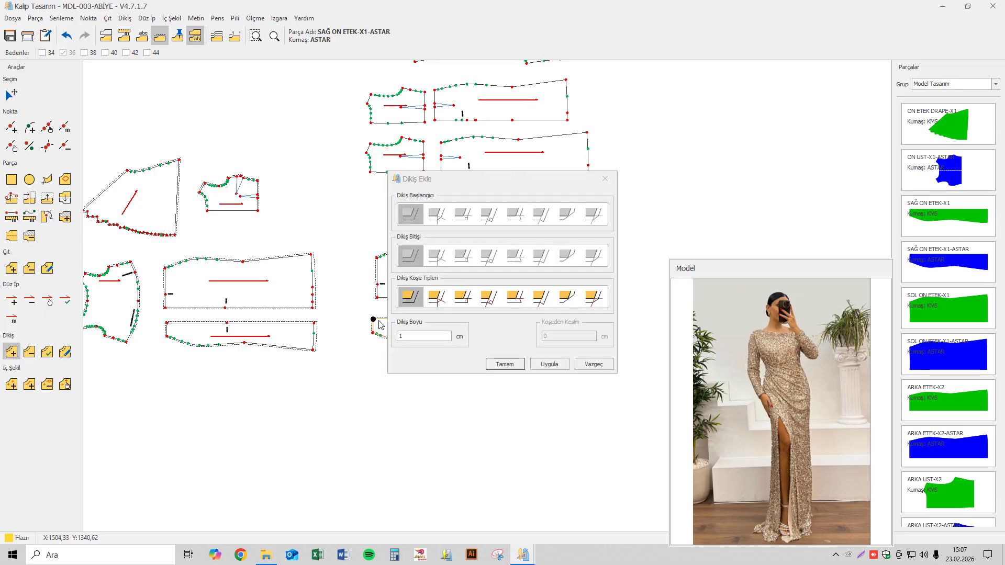
key("Return")
- Add a 1 cm seam allowance around the whole outline of the back bodice piece and its lining copy
left_click(449, 178)
scroll(449, 178, "up", 3)
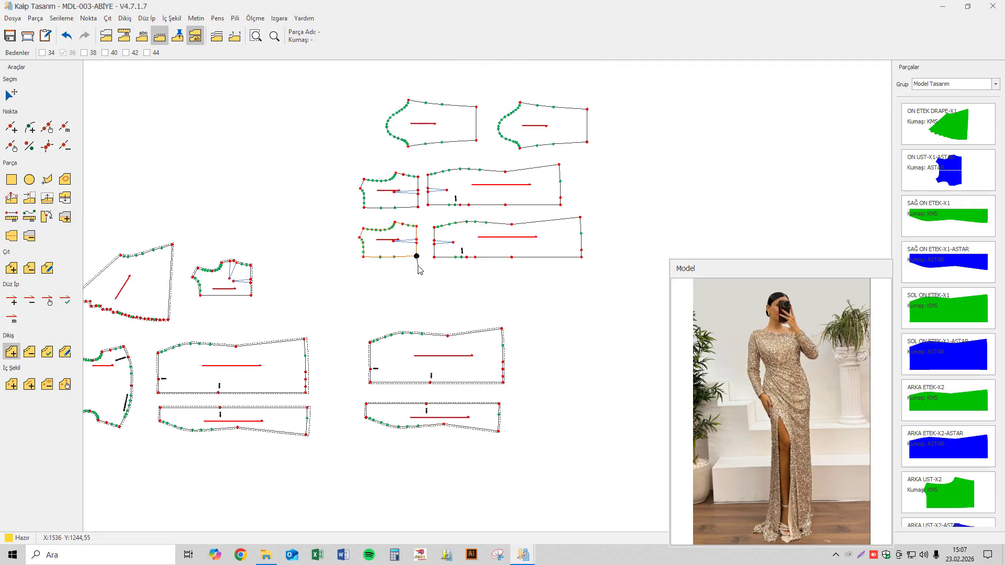
left_click(418, 267)
key("Return")
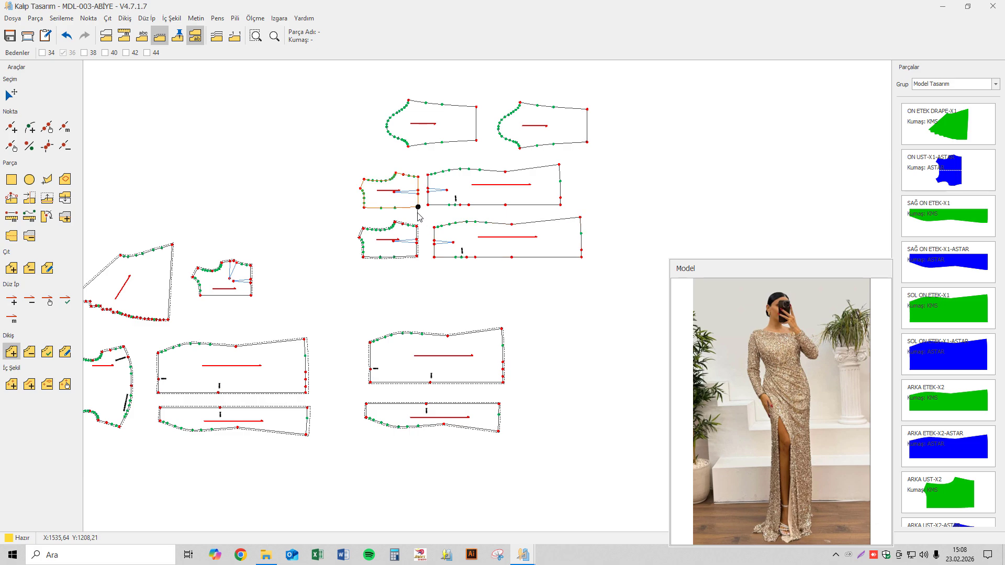
left_click(419, 216)
key("Return")
- Give the main-fabric back skirt 1 cm seam allowances with a 2 cm hem, and its lining 1 cm all around
left_click(449, 178)
scroll(449, 178, "up", 4)
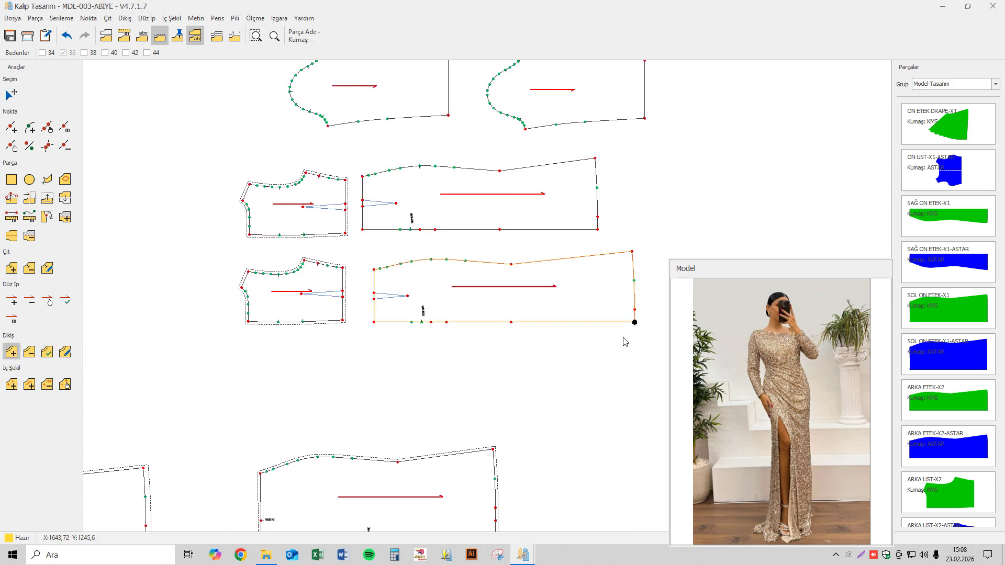
left_click(632, 253)
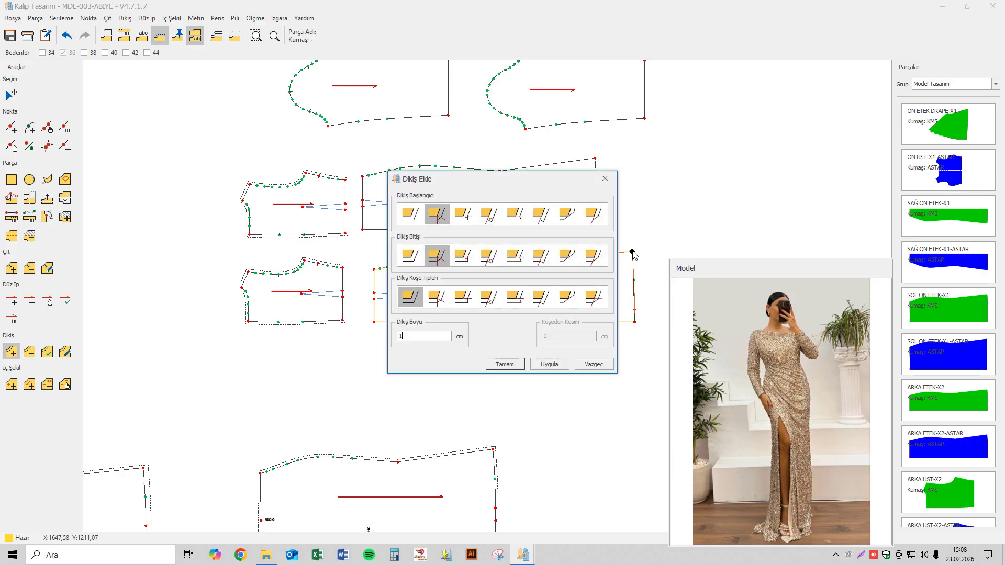
key("Return")
left_click(635, 322)
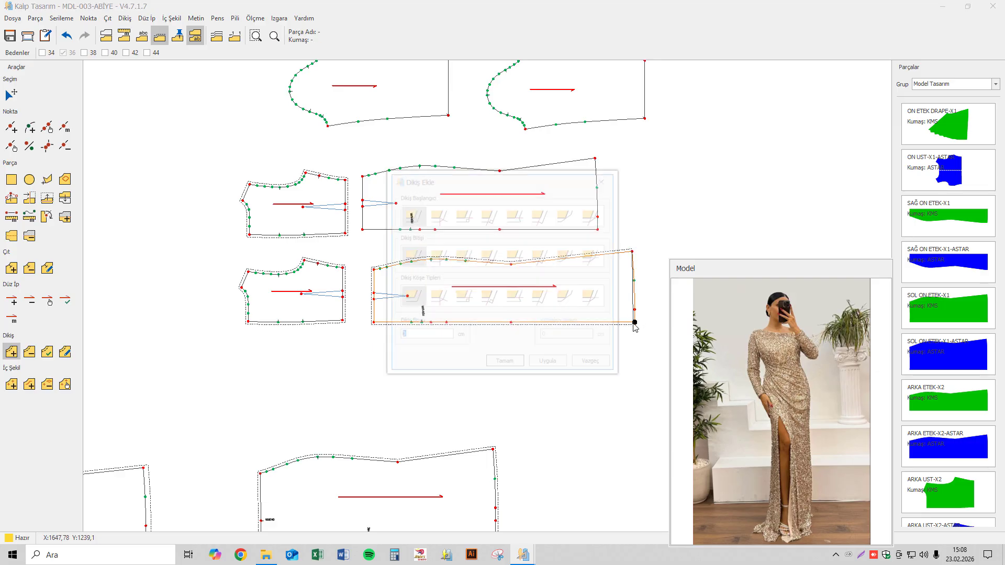
left_click(522, 221)
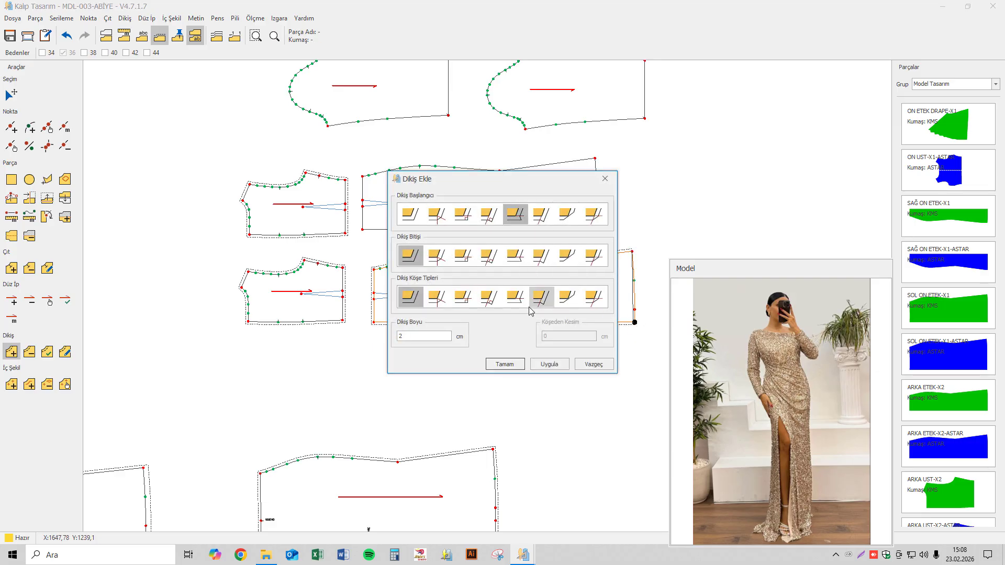
left_click(504, 364)
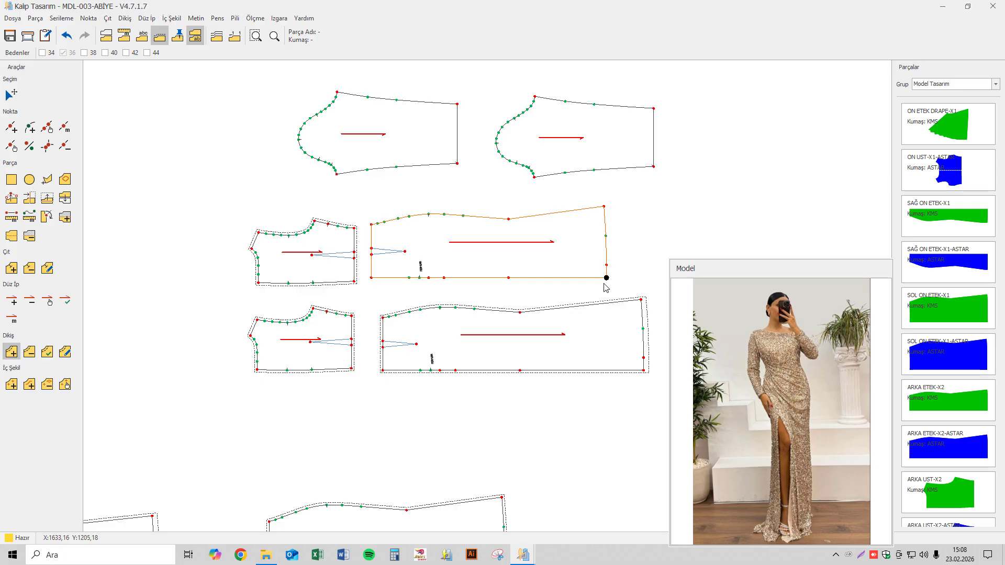
left_click(607, 279)
key("Return")
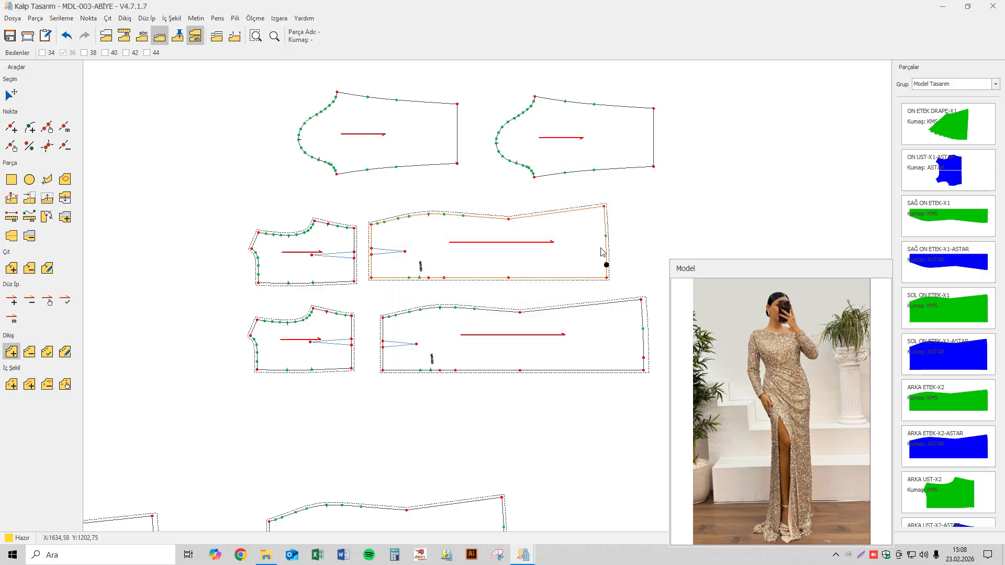
- Add seam allowances to the KOL-X2-ASTAR sleeve lining, with a 2 cm hem using folded start and end types
left_click(457, 105)
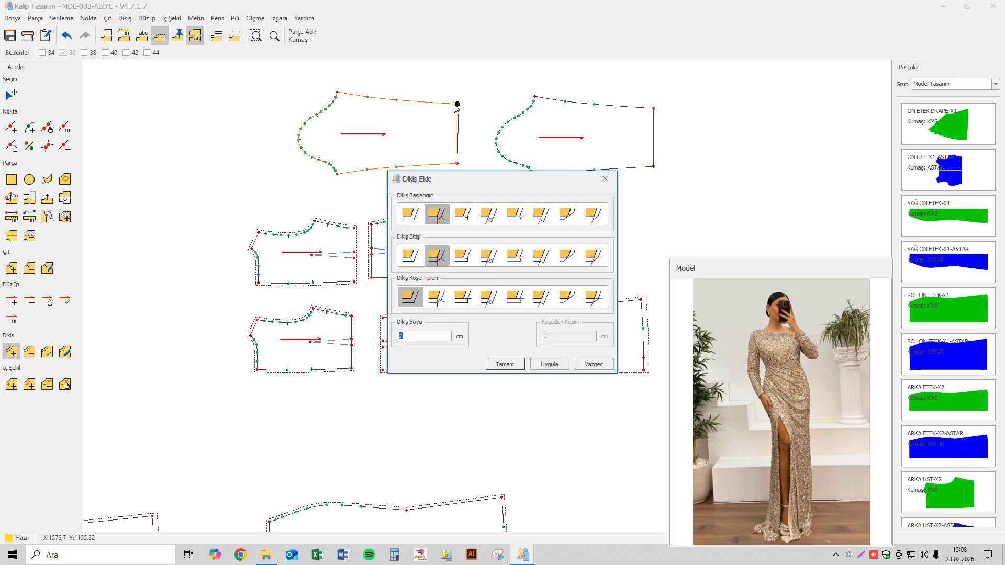
key("Return")
scroll(458, 106, "up", 2)
middle_click_drag(456, 106, 473, 131)
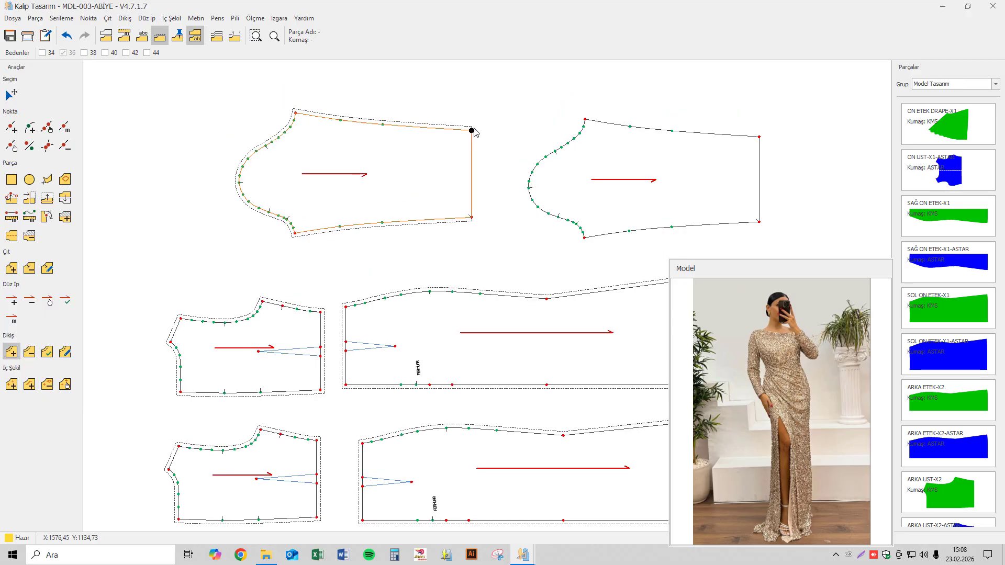
left_click(496, 210)
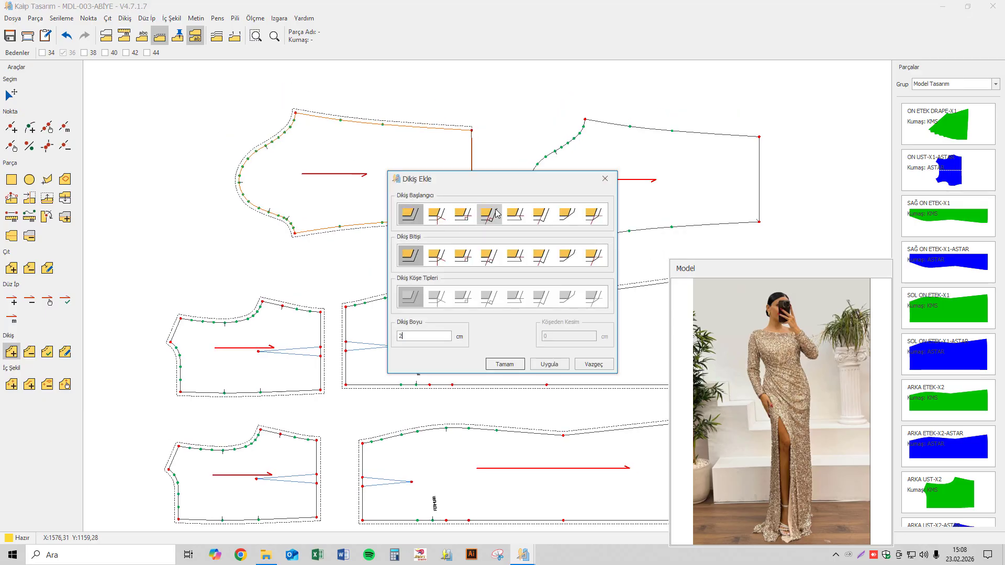
left_click(524, 222)
left_click(539, 260)
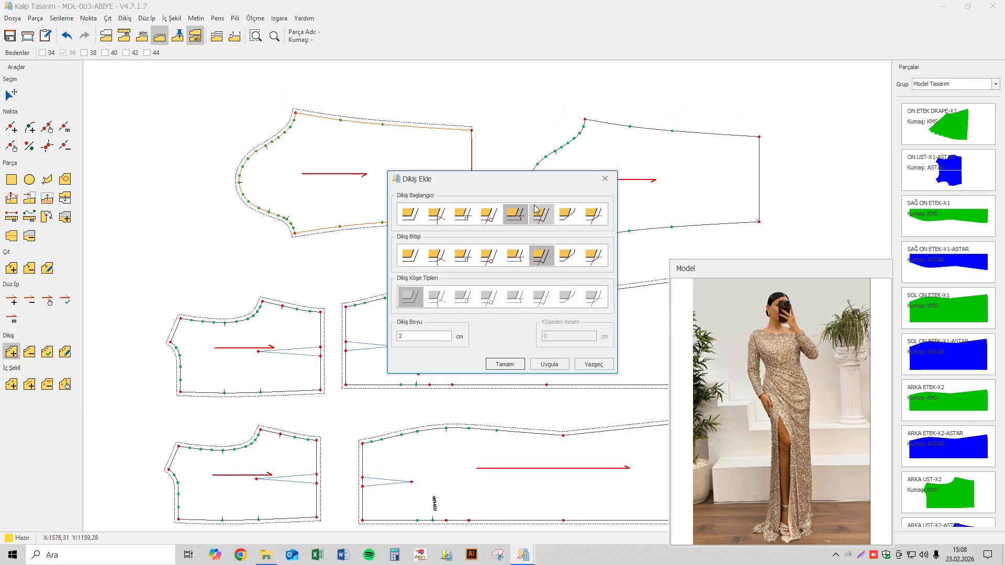
left_click_drag(563, 180, 724, 149)
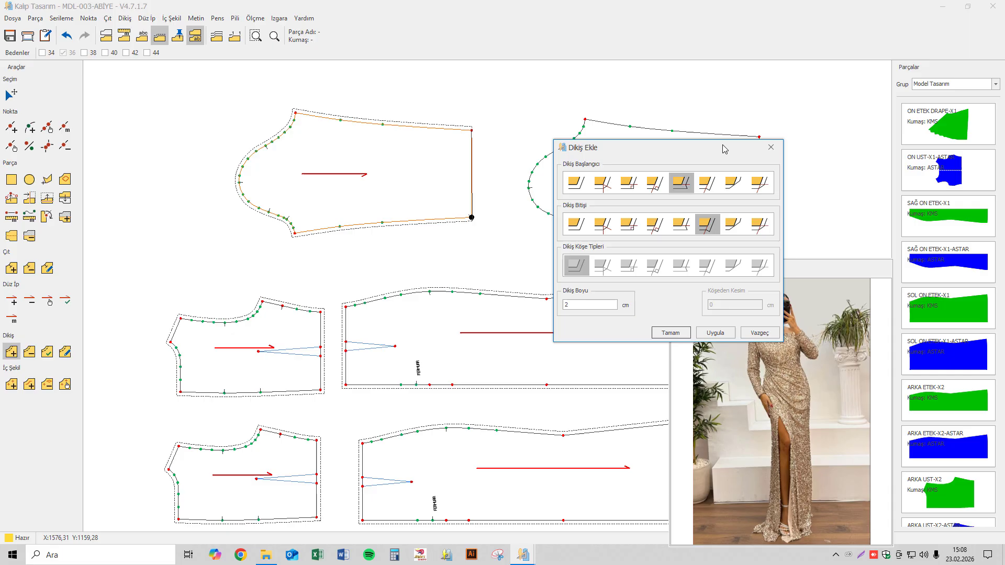
left_click(670, 333)
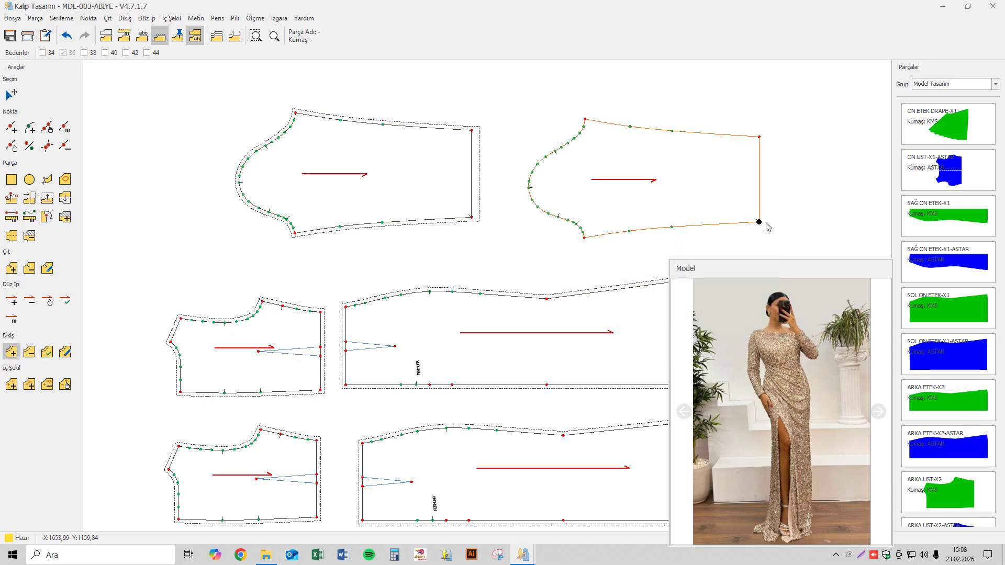
- Add 1 cm seam allowances to the main-fabric sleeve and a 2 cm hem allowance with folded start and end types
left_click(760, 138)
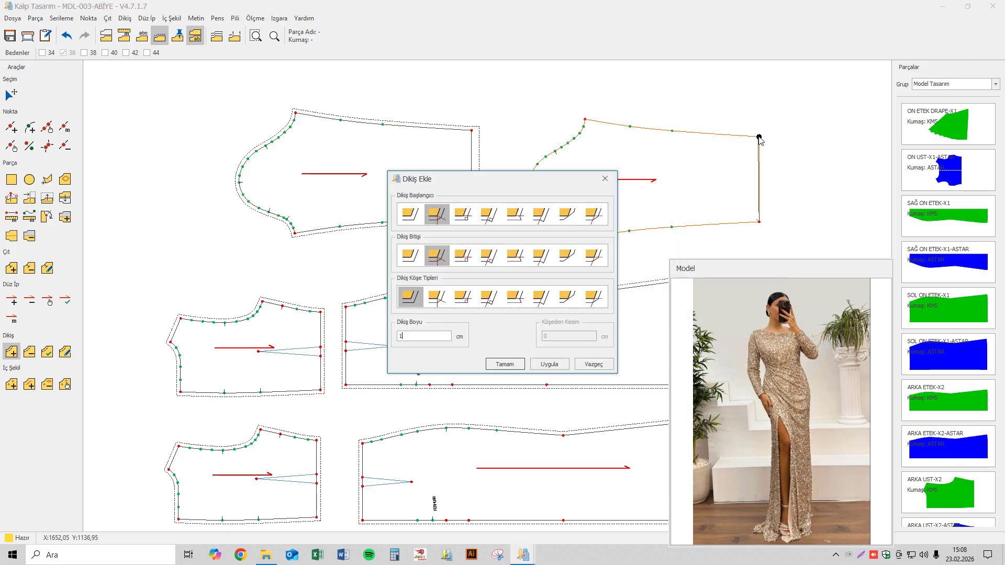
type("1")
key("Return")
left_click(759, 223)
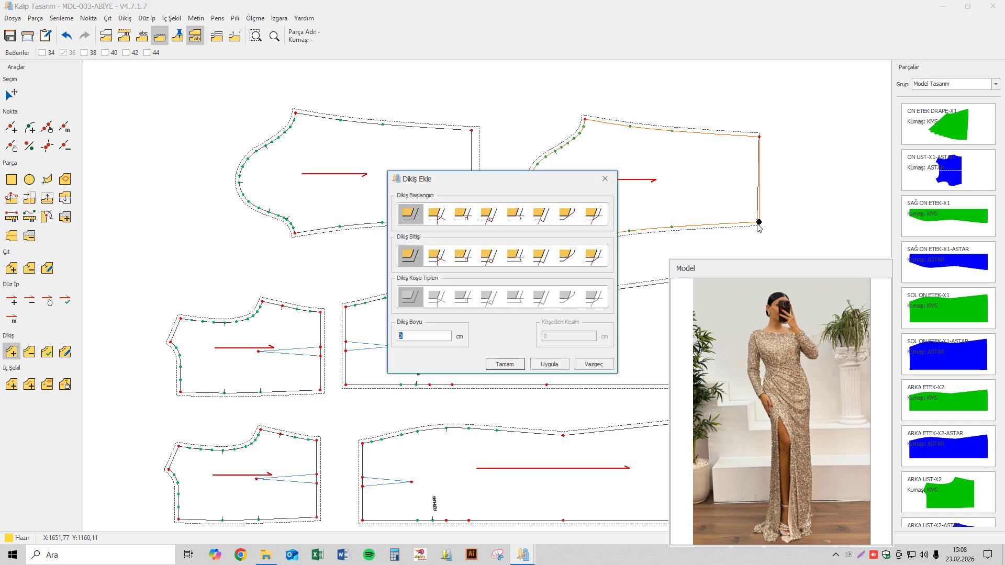
left_click(520, 216)
left_click(522, 259)
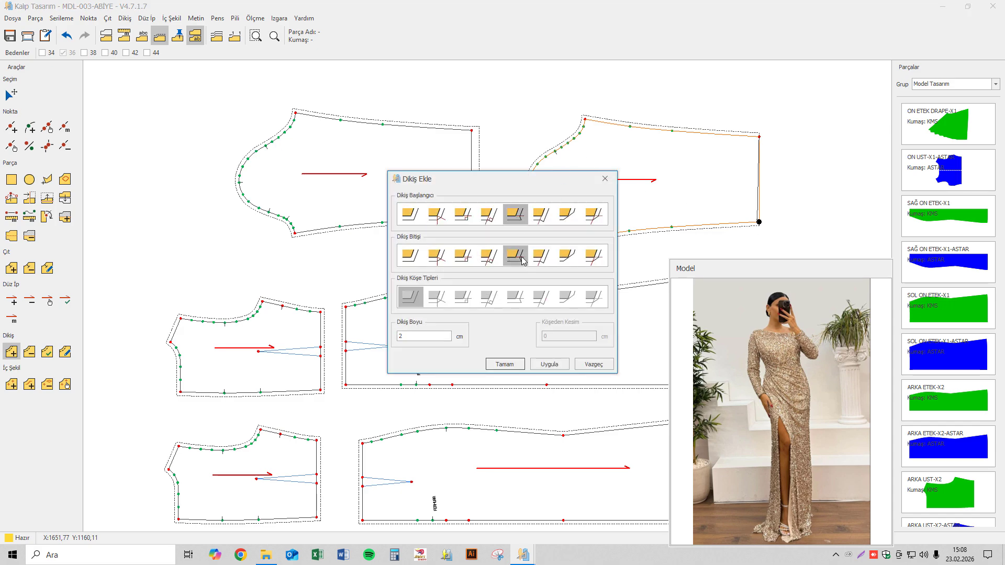
left_click(541, 256)
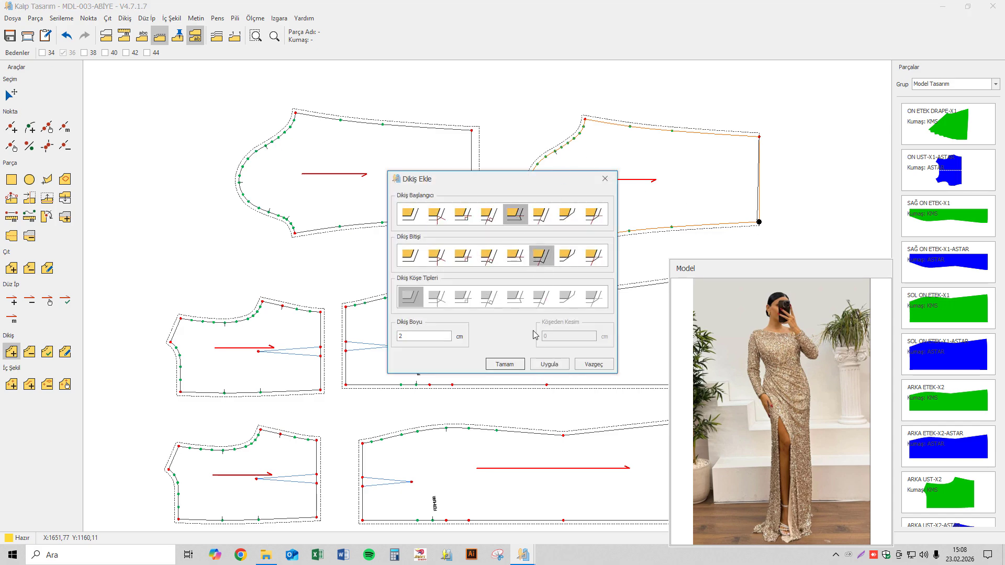
left_click(504, 365)
- Convert the seam allowances into the cutting outlines on the drape, front bodice and front skirt pieces, including their linings
scroll(515, 249, "down", 5)
middle_click_drag(515, 238, 528, 197)
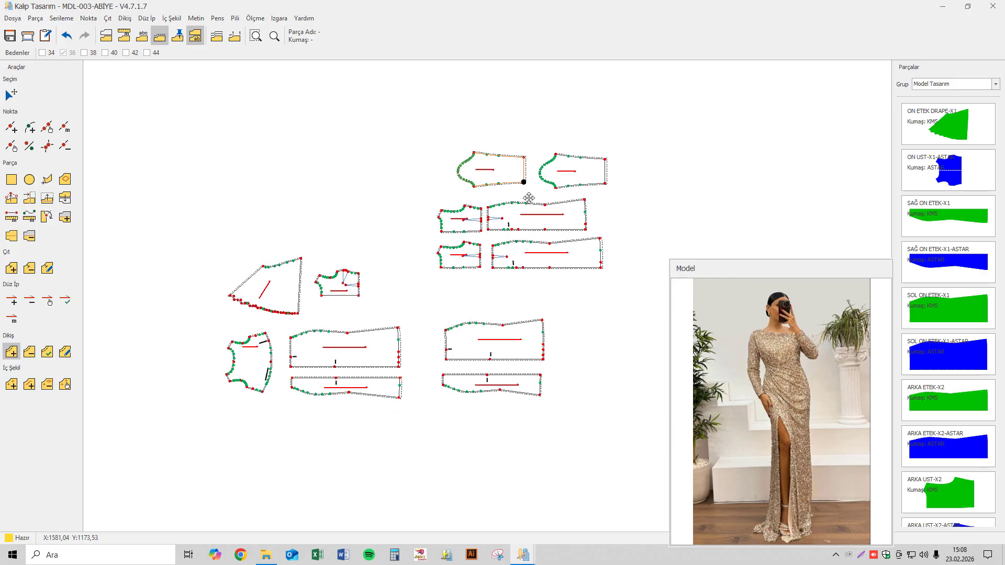
scroll(518, 220, "up", 4)
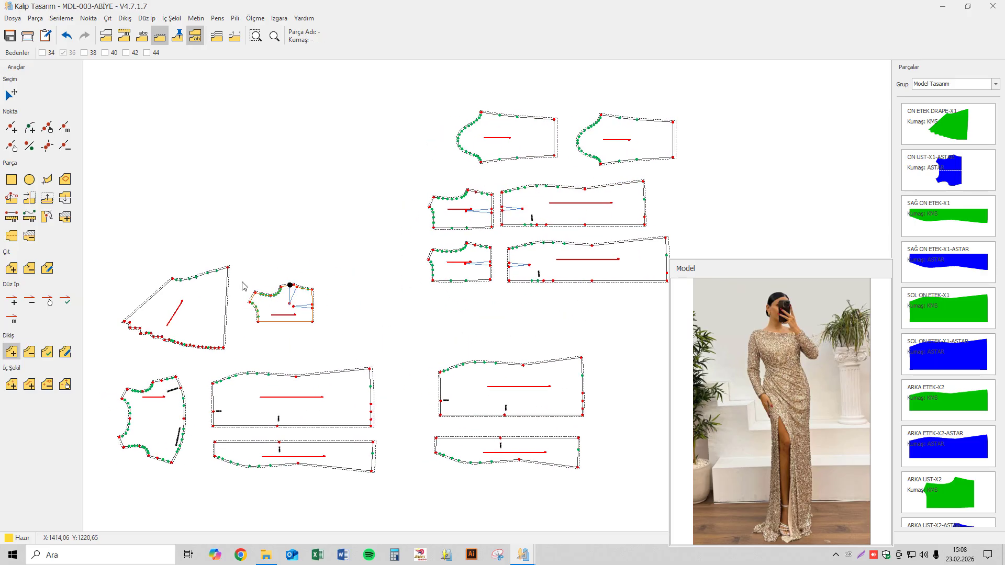
left_click(47, 352)
left_click(142, 311)
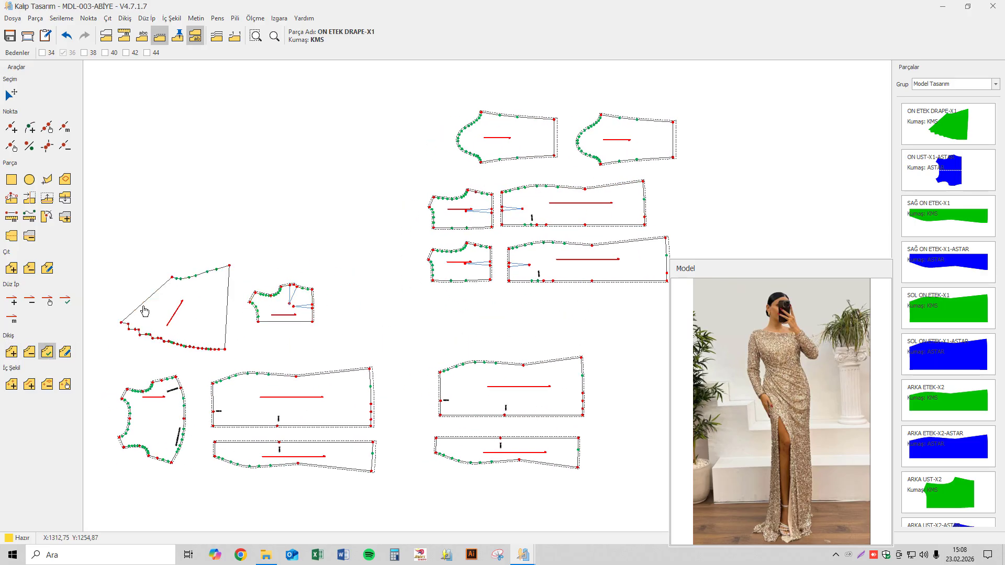
left_click(147, 395)
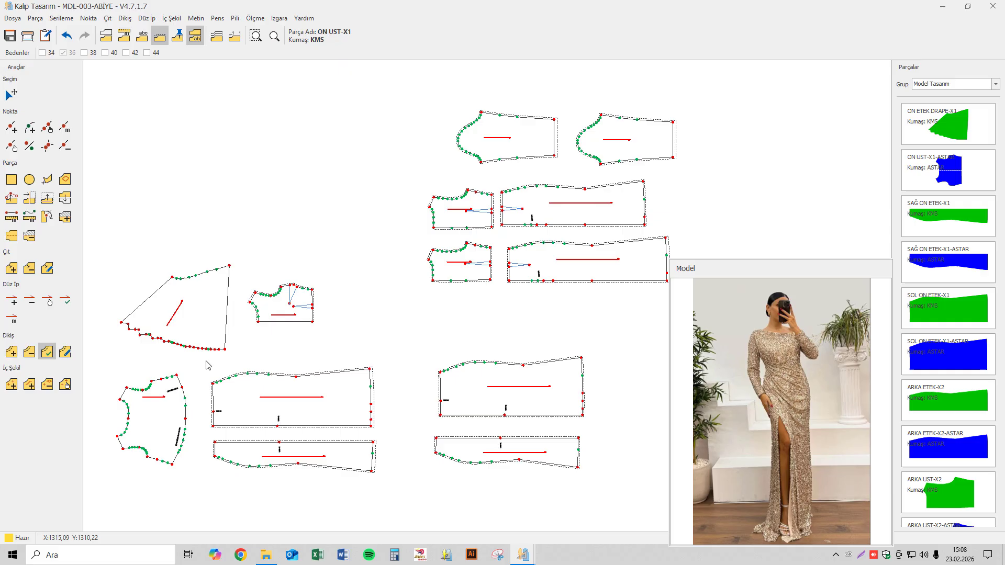
left_click(278, 313)
left_click(295, 390)
left_click(314, 455)
left_click(525, 394)
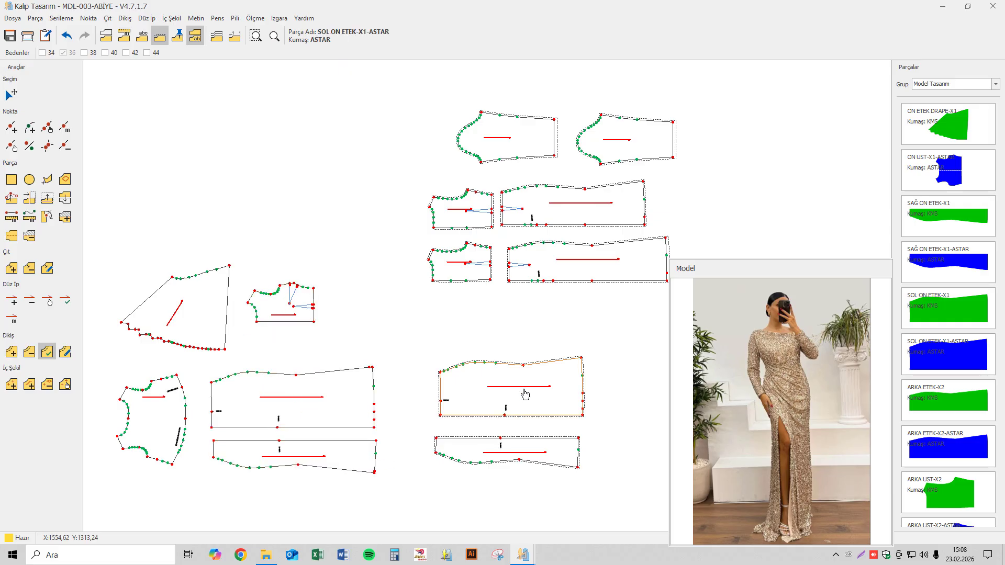
left_click(515, 451)
- Convert the seam allowances into the cutting outlines on the back skirt, back bodice and sleeve pieces with their linings
left_click(551, 262)
left_click(476, 263)
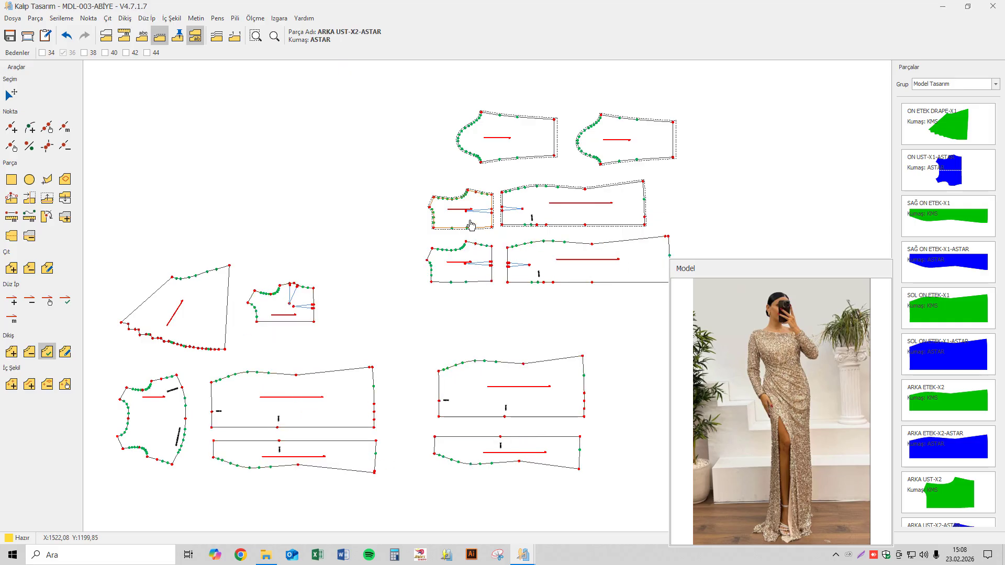
left_click(471, 225)
left_click(548, 218)
left_click(505, 137)
left_click(623, 139)
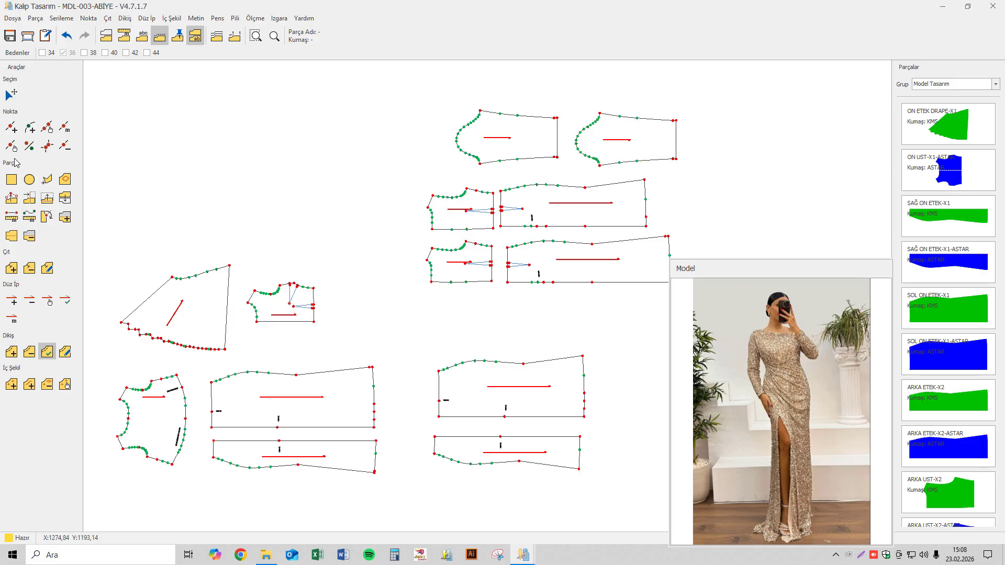
- Add a notch at the hem corner of the KOL-X2-ASTAR sleeve lining and return to the selection tool
left_click(11, 269)
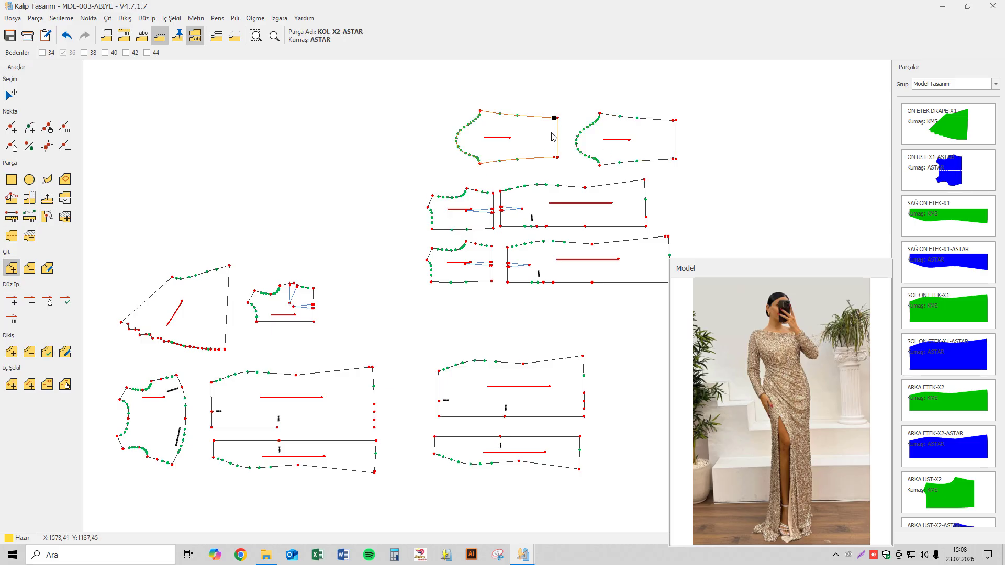
left_click(554, 157)
left_click(527, 329)
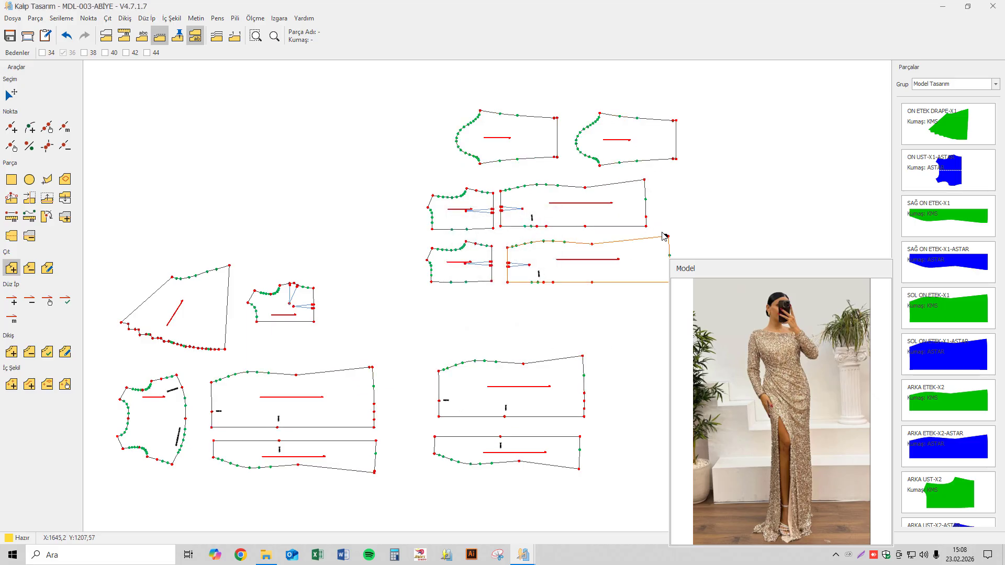
middle_click_drag(395, 256, 392, 202)
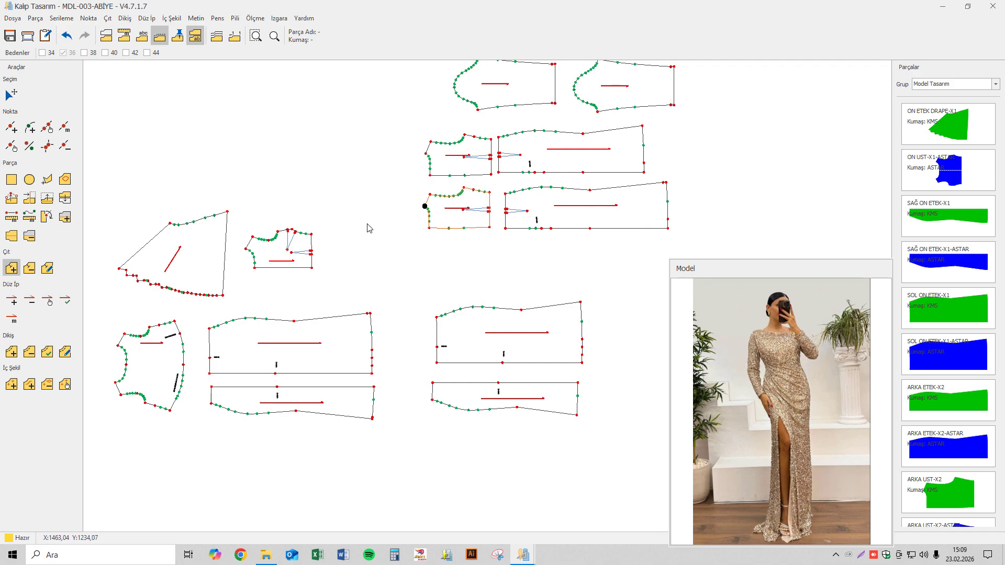
left_click(10, 94)
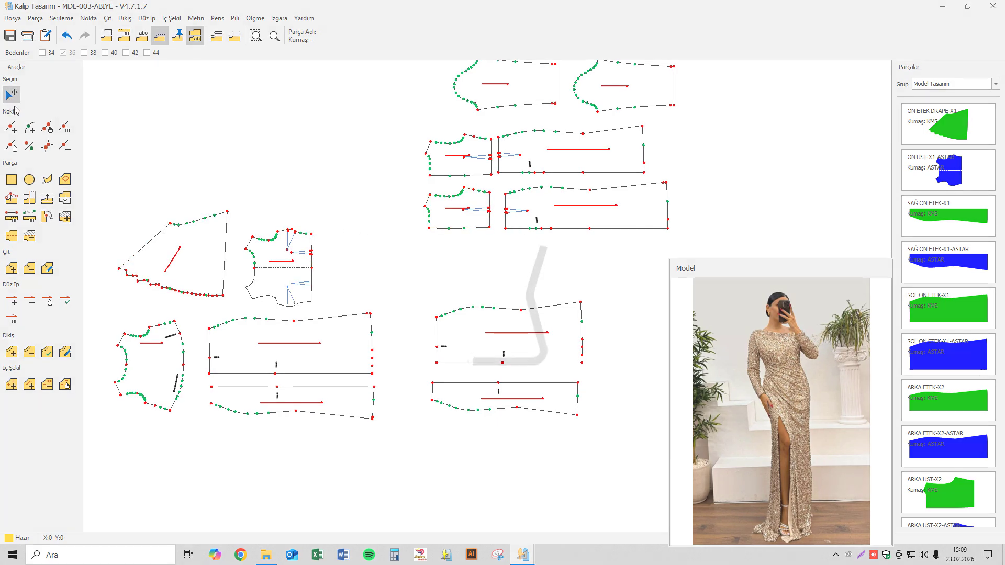